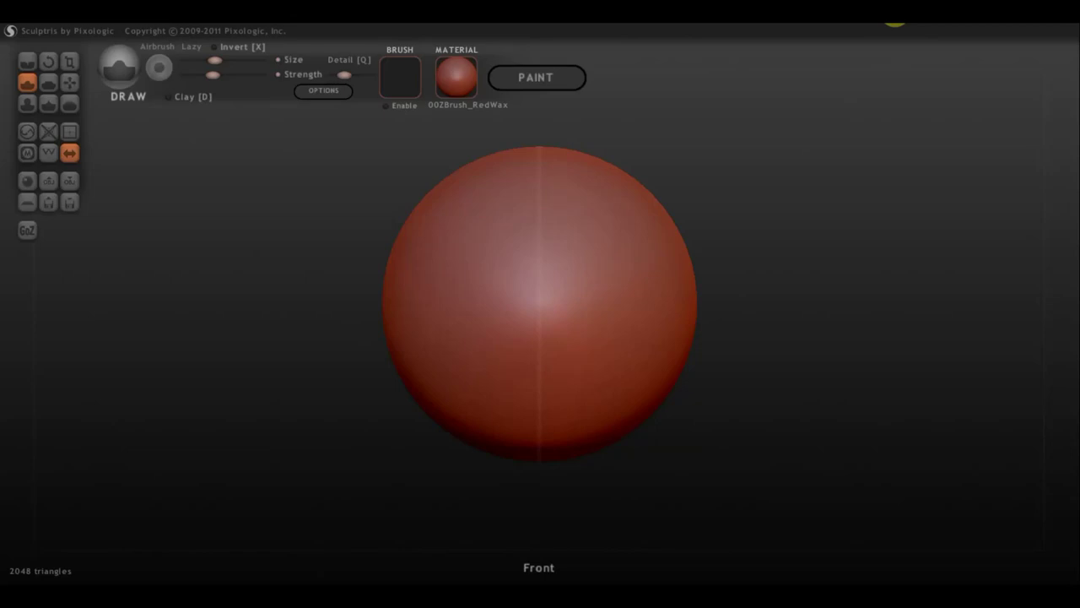
{"action": "scroll", "coordinate": [795, 292], "scroll_direction": "down", "scroll_amount": 3}
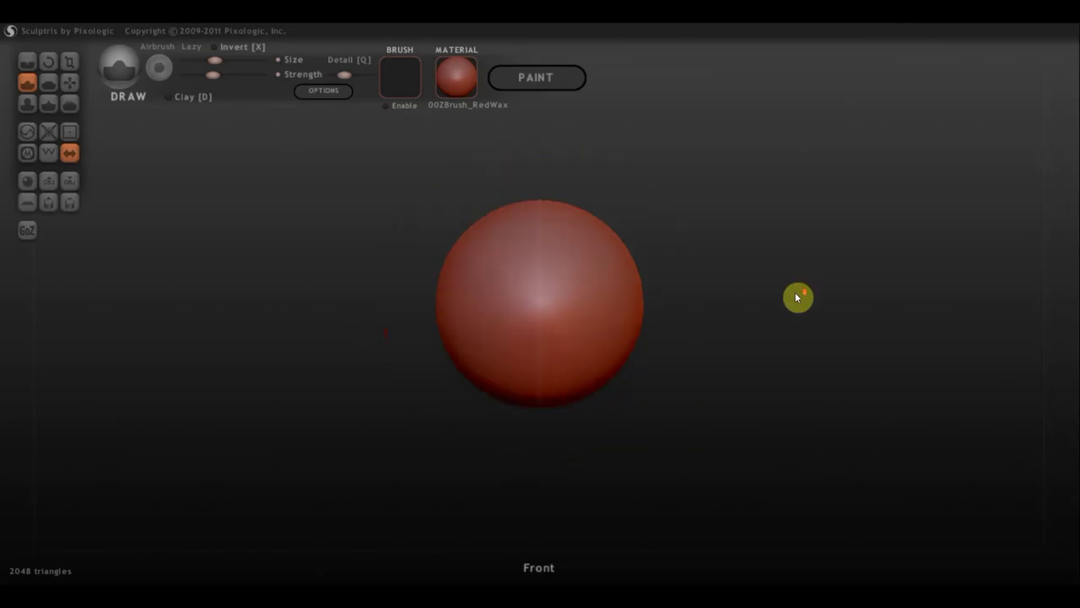
{"action": "scroll", "coordinate": [787, 280], "scroll_direction": "down", "scroll_amount": 2}
{"action": "scroll", "coordinate": [789, 276], "scroll_direction": "down", "scroll_amount": 1}
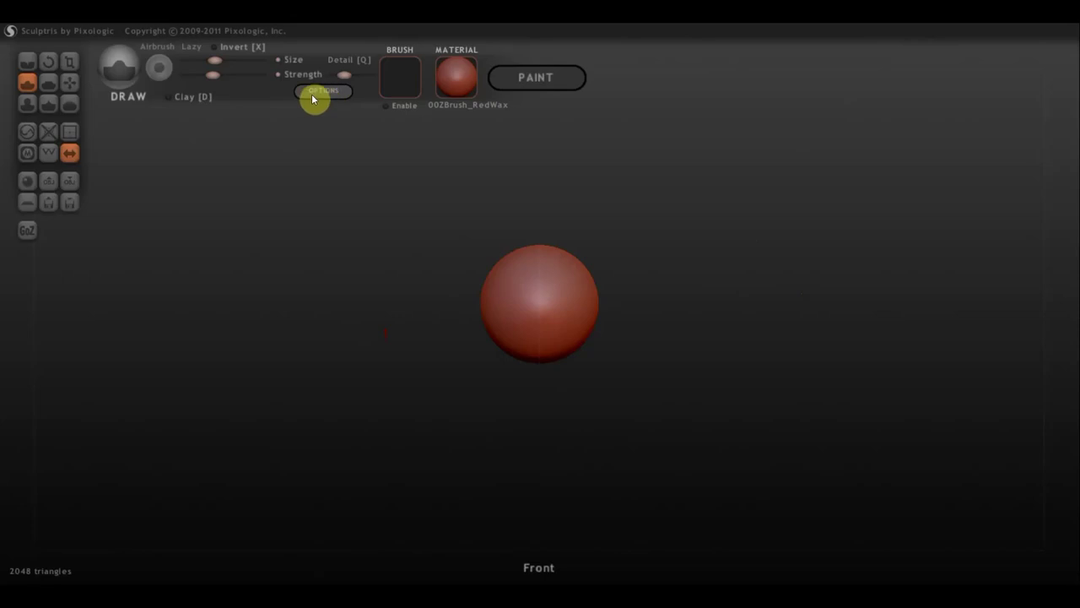
{"action": "left_click", "coordinate": [325, 94]}
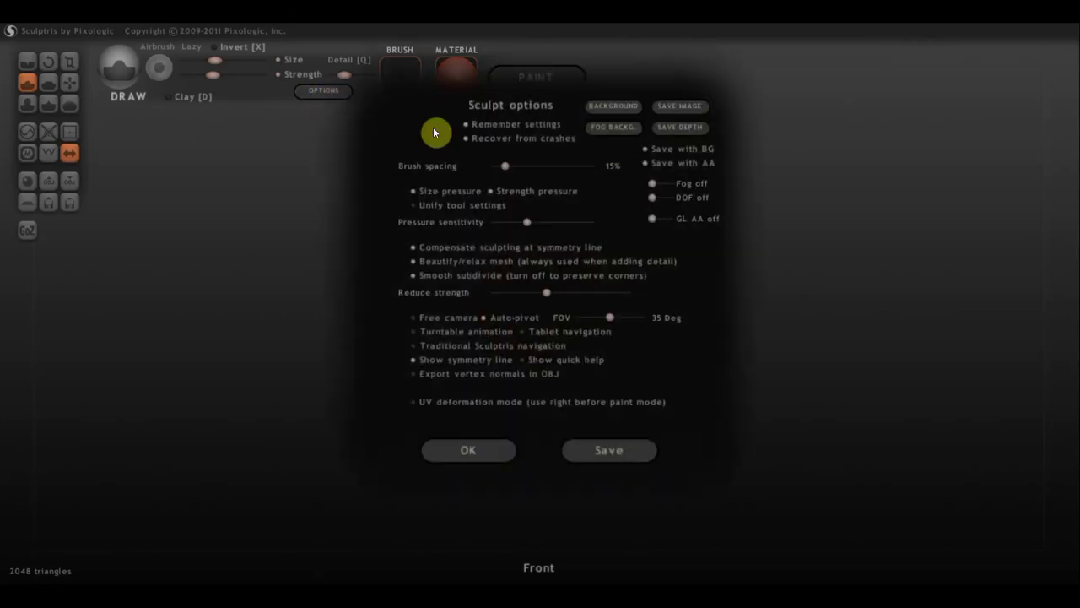
{"action": "left_click", "coordinate": [620, 107]}
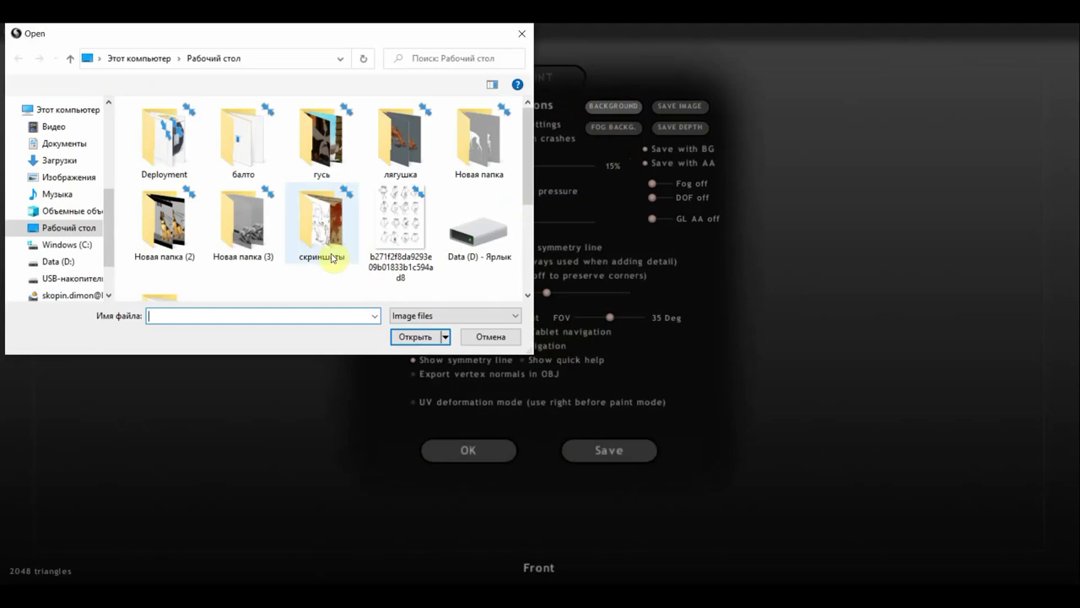
{"action": "scroll", "coordinate": [336, 230], "scroll_direction": "down", "scroll_amount": 2}
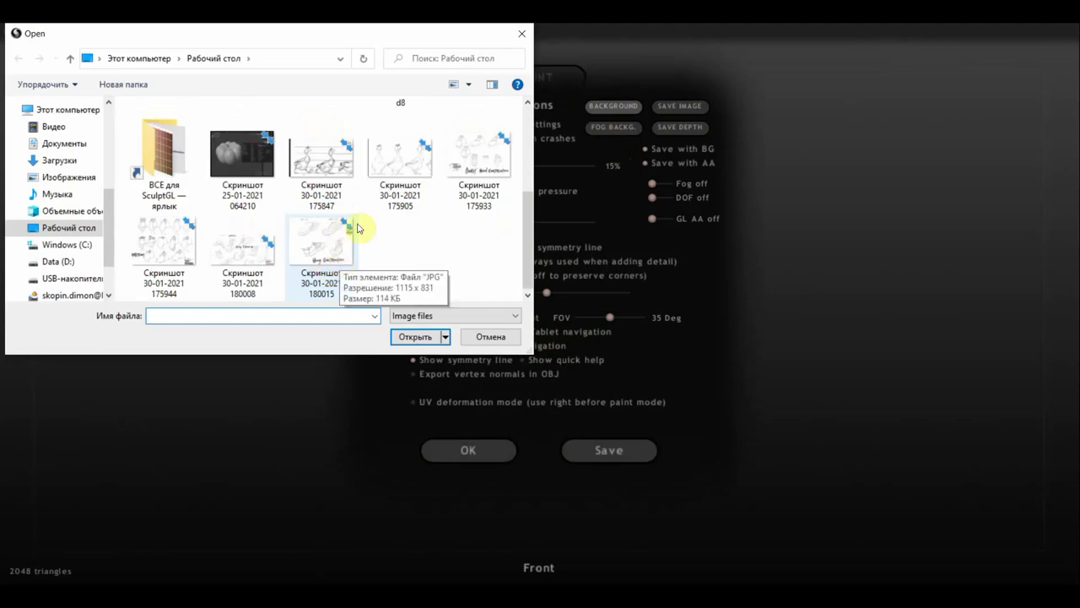
{"action": "left_click", "coordinate": [400, 169]}
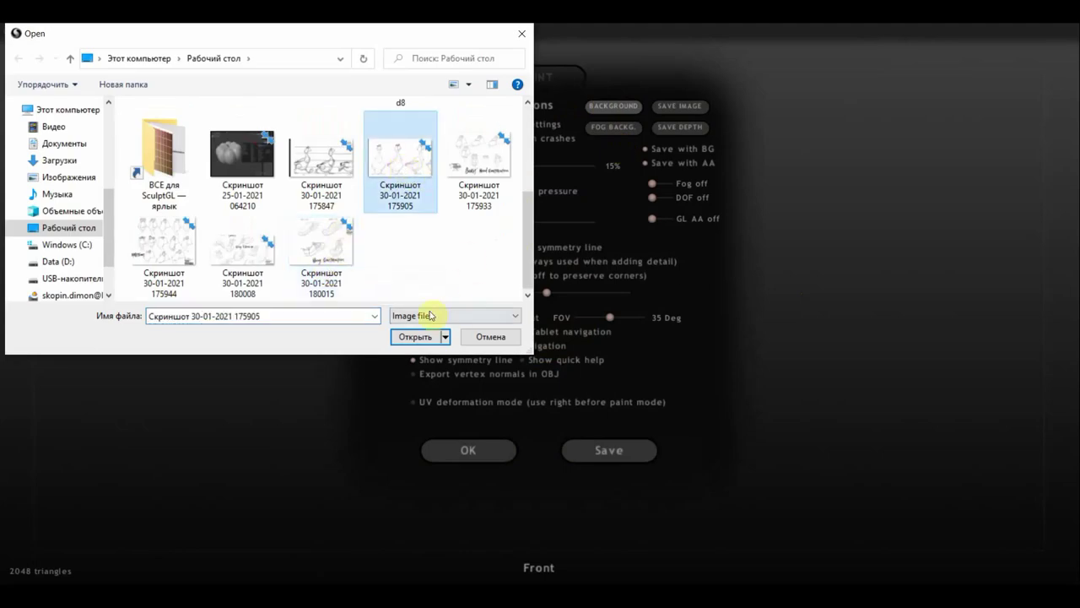
{"action": "left_click", "coordinate": [425, 337]}
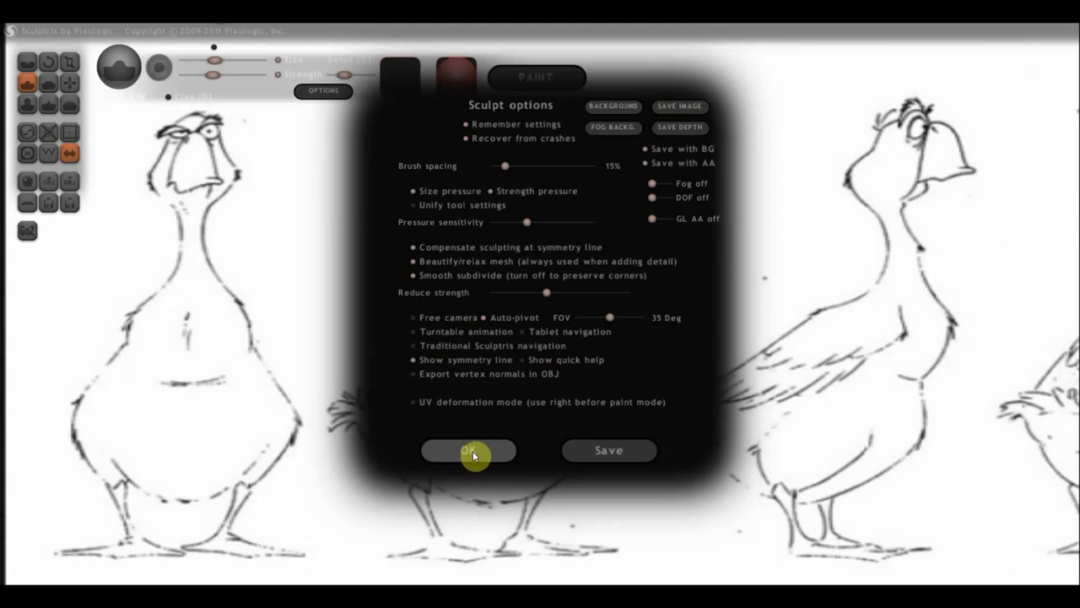
{"action": "left_click", "coordinate": [490, 453]}
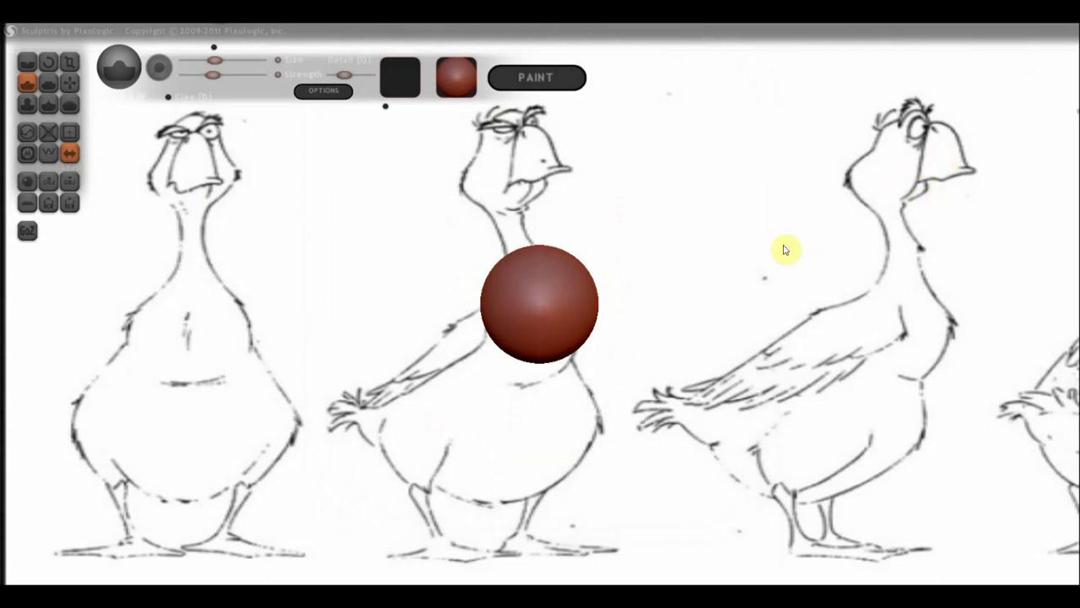
{"action": "scroll", "coordinate": [572, 319], "scroll_direction": "down", "scroll_amount": 3}
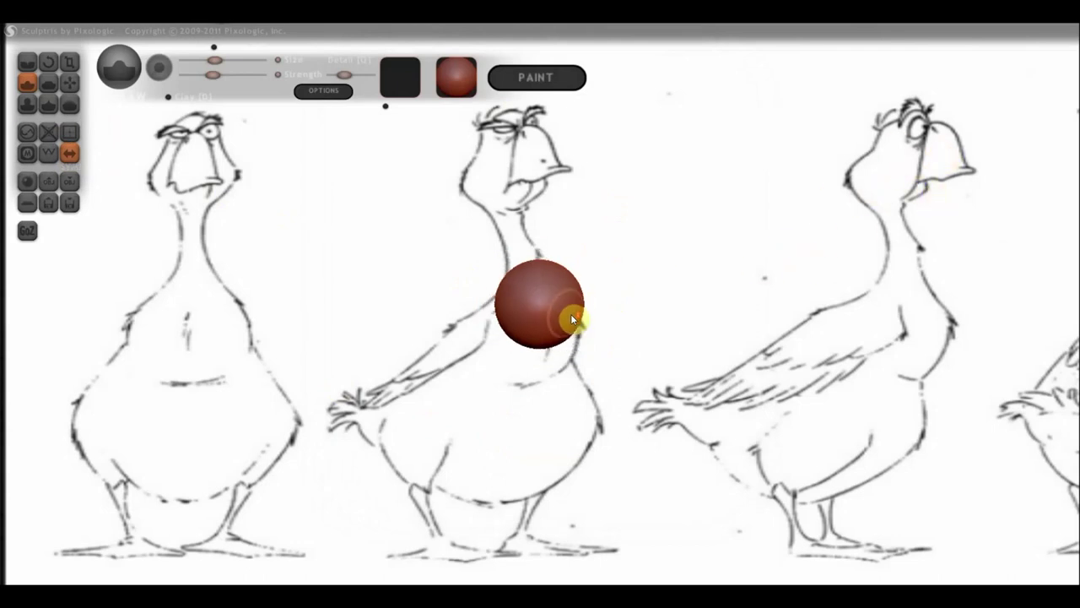
{"action": "scroll", "coordinate": [572, 318], "scroll_direction": "up", "scroll_amount": 3}
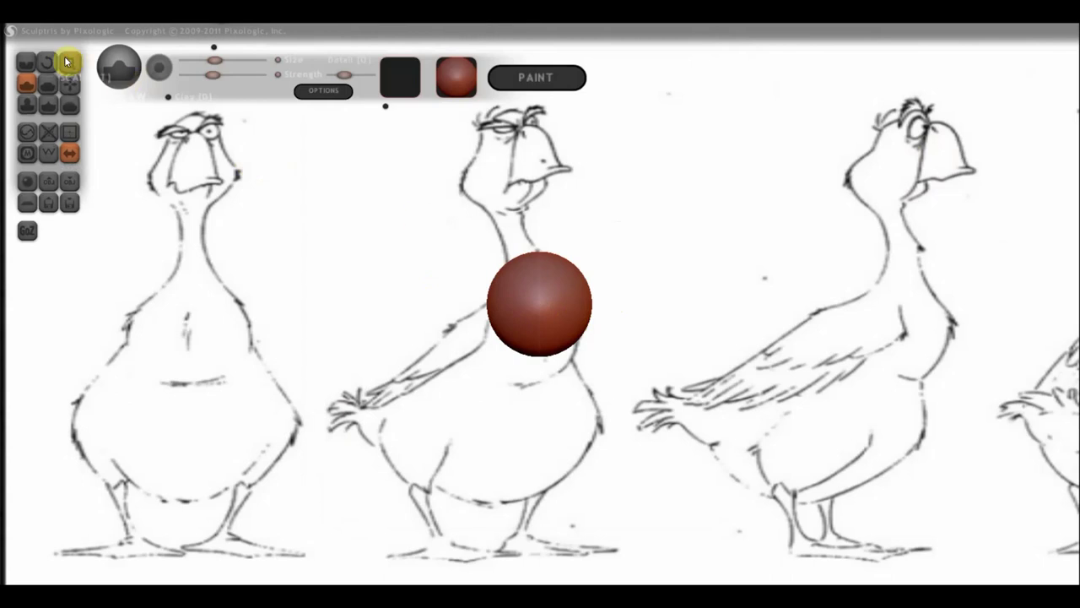
Grab the sphere's top upward into a pointed egg, undoing a second sideways pull
{"action": "left_click", "coordinate": [69, 81]}
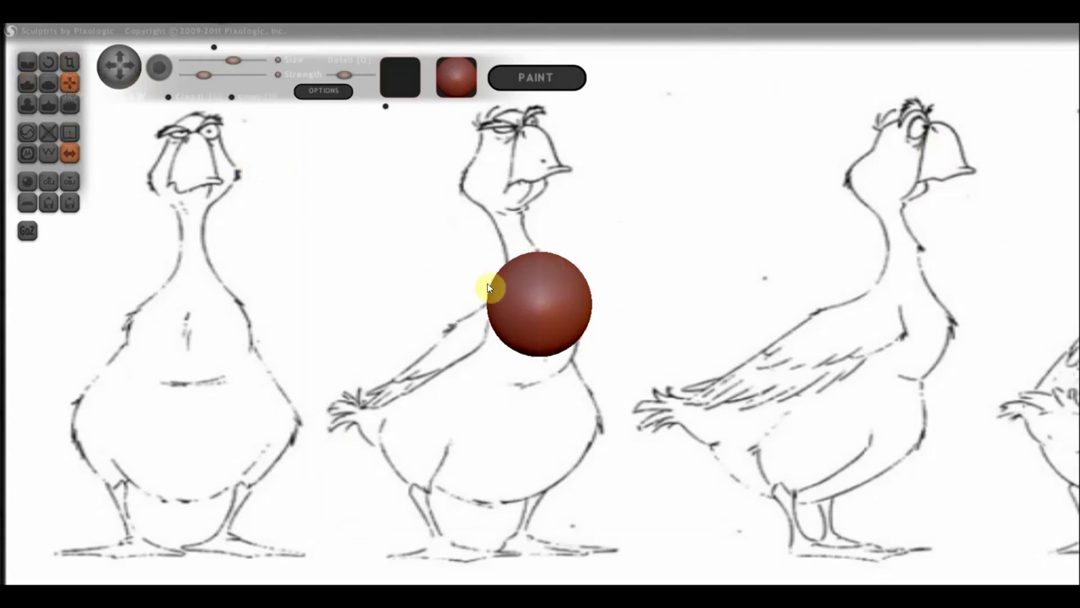
{"action": "scroll", "coordinate": [488, 289], "scroll_direction": "up", "scroll_amount": 3}
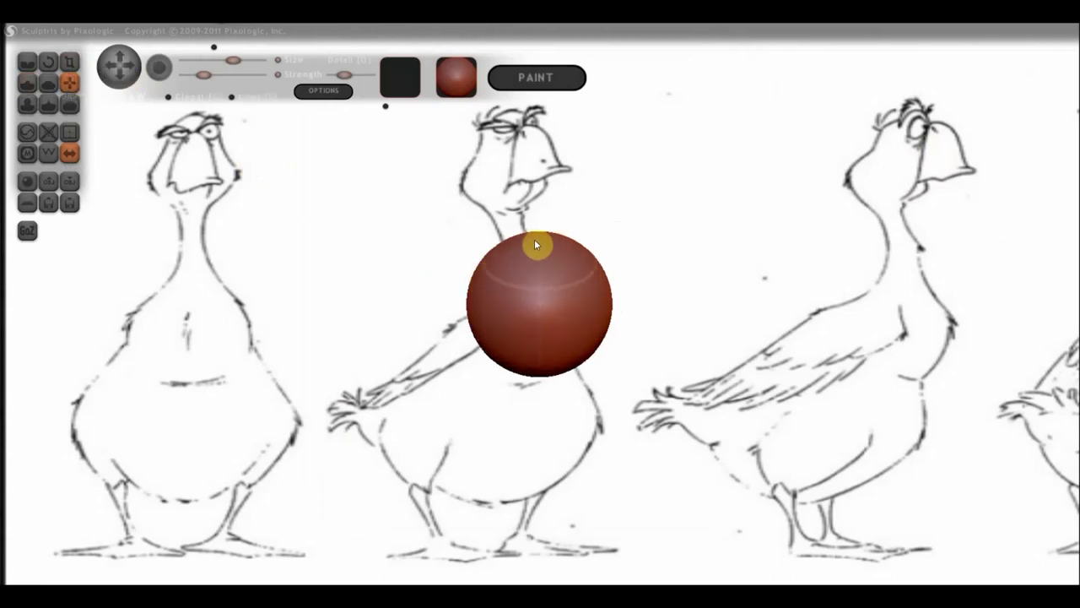
{"action": "left_click_drag", "start_coordinate": [535, 243], "coordinate": [538, 212]}
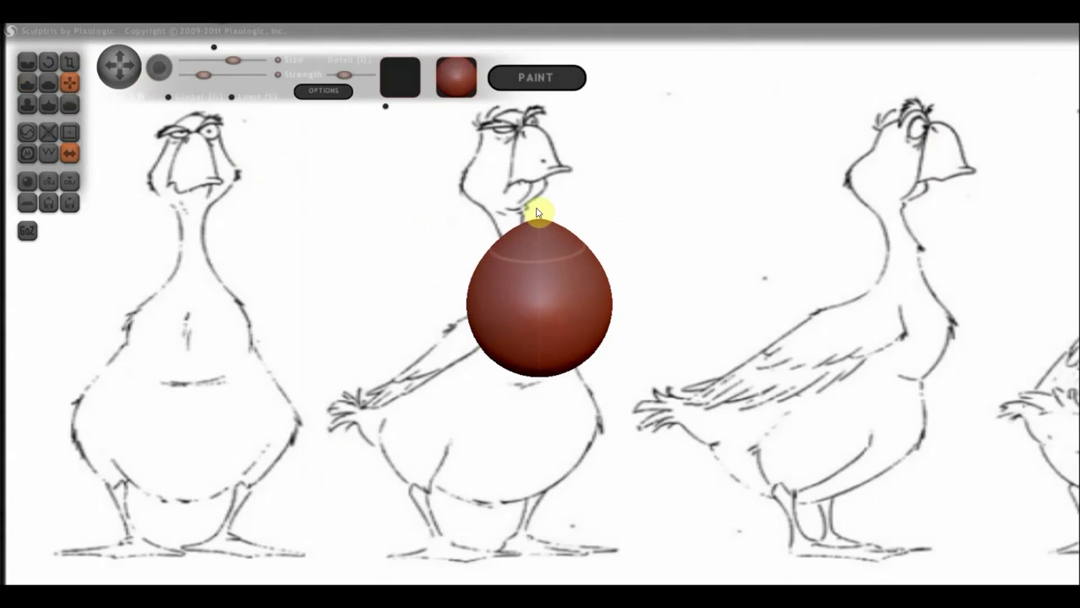
{"action": "scroll", "coordinate": [510, 223], "scroll_direction": "up", "scroll_amount": 4}
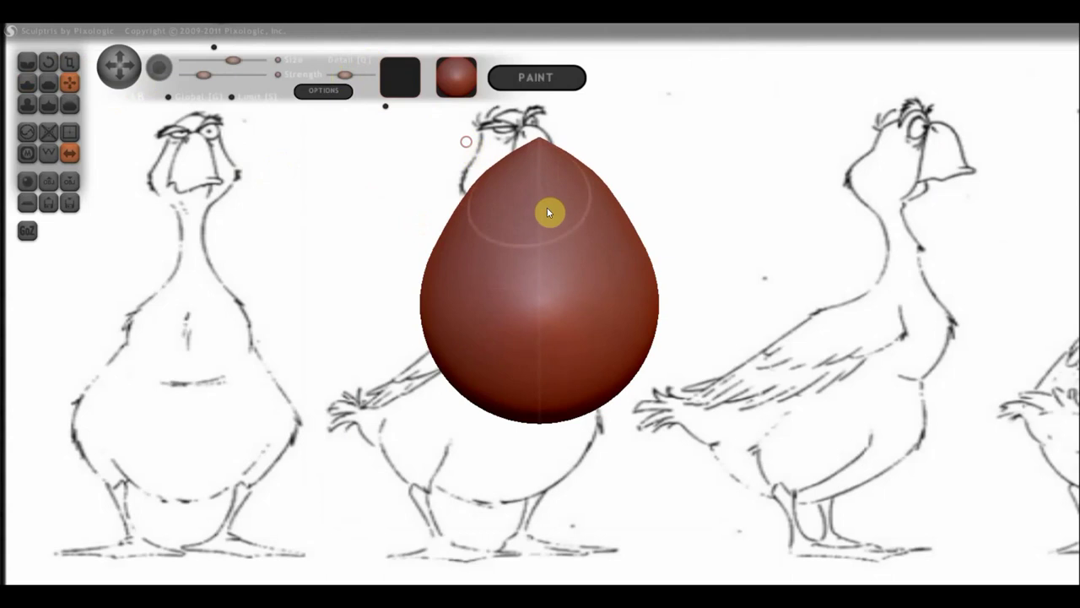
{"action": "scroll", "coordinate": [441, 265], "scroll_direction": "down", "scroll_amount": 2}
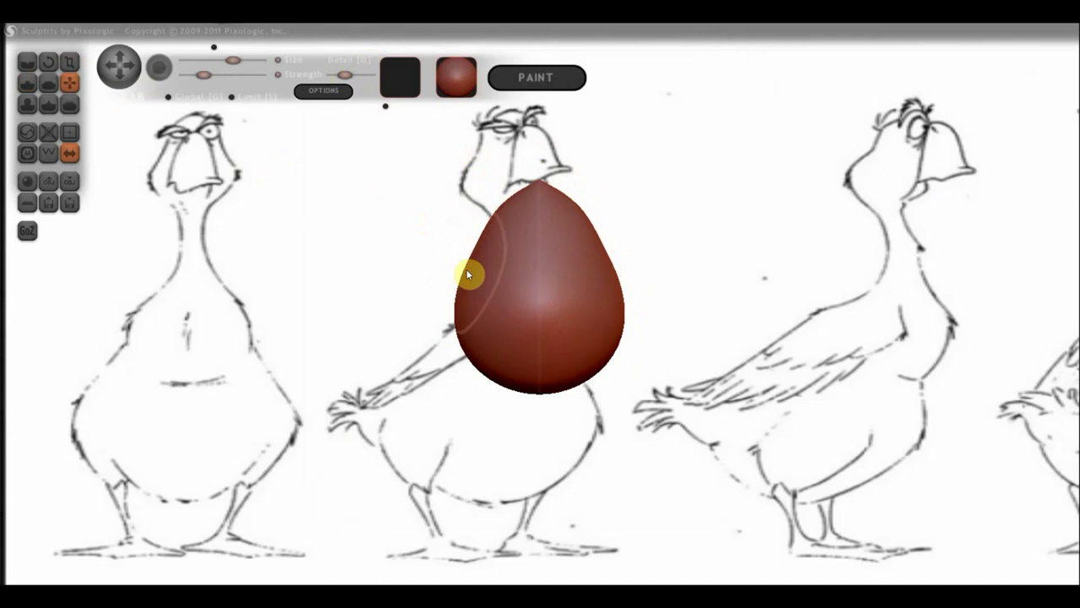
{"action": "left_click_drag", "start_coordinate": [470, 269], "coordinate": [656, 290]}
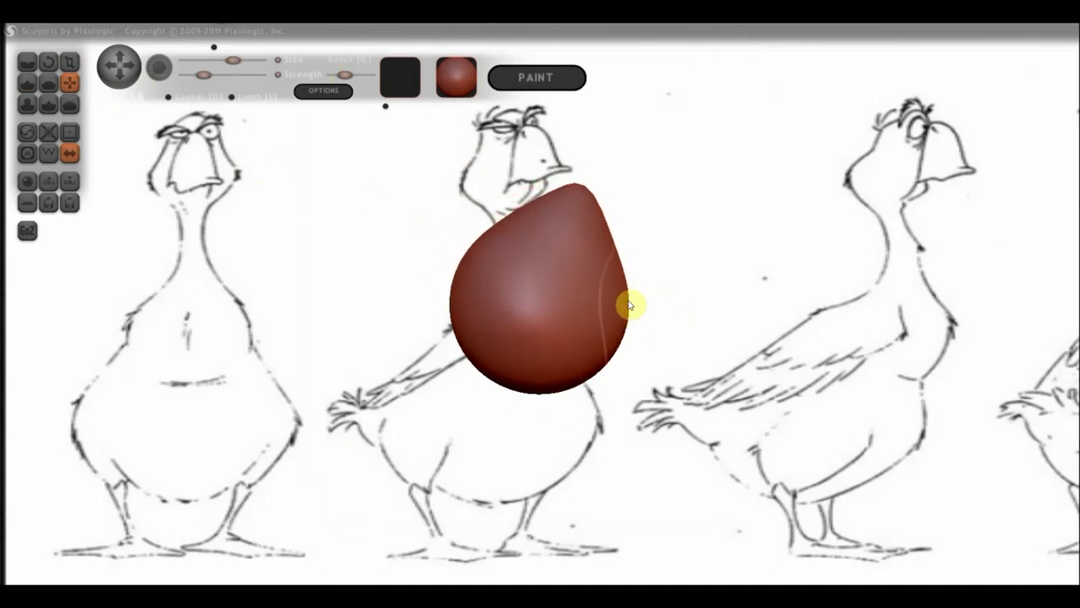
{"action": "key", "text": "ctrl+z"}
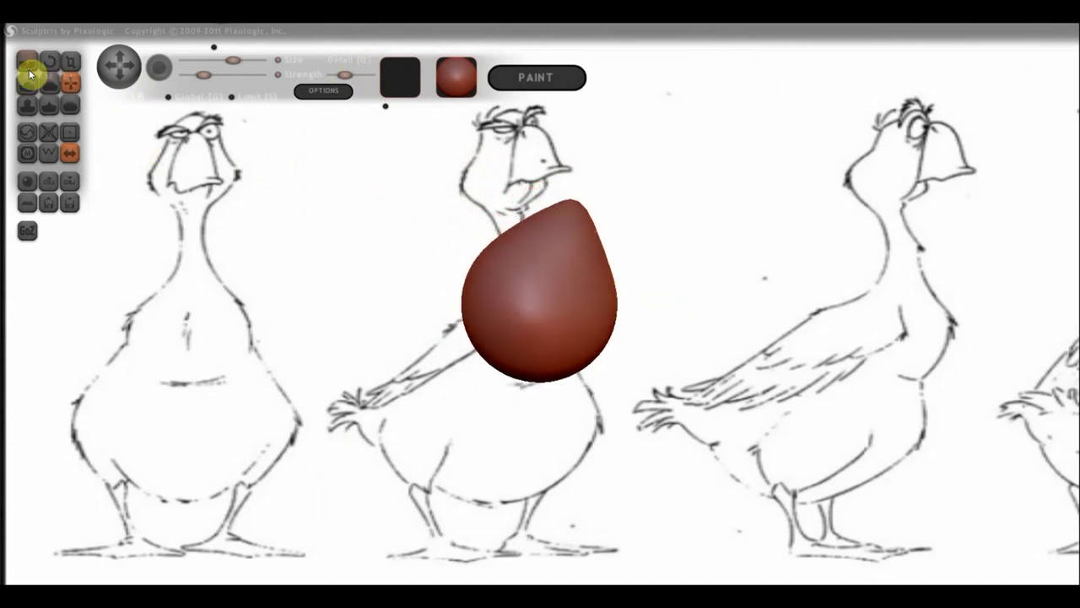
Turn the egg tip-up and flatten a vertical band down its front centre
{"action": "left_click", "coordinate": [27, 61]}
{"action": "scroll", "coordinate": [706, 354], "scroll_direction": "up", "scroll_amount": 3}
{"action": "left_click_drag", "start_coordinate": [705, 355], "coordinate": [482, 340]}
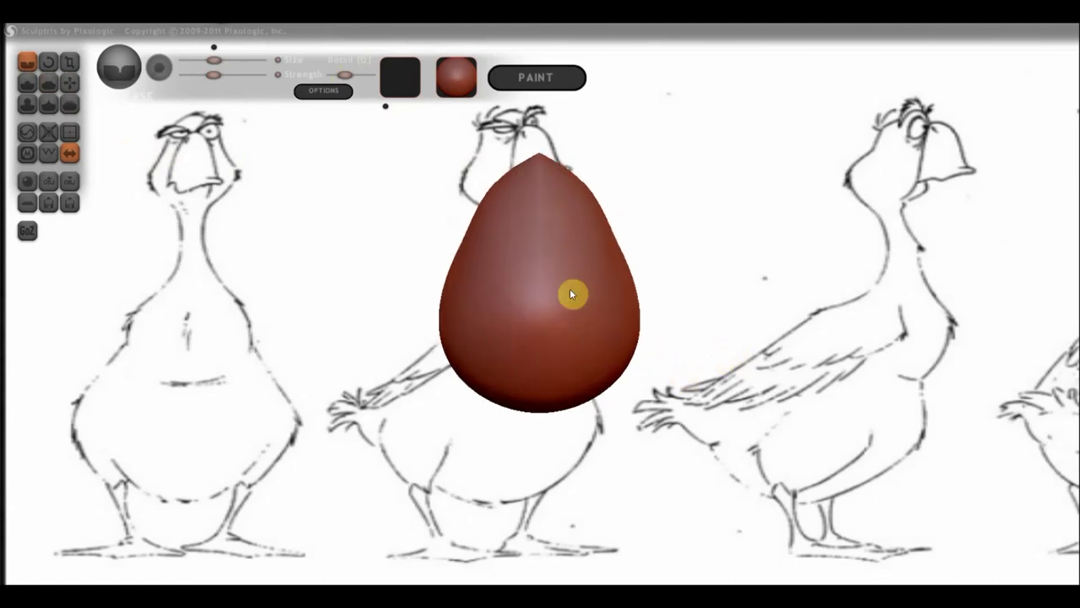
{"action": "scroll", "coordinate": [536, 259], "scroll_direction": "down", "scroll_amount": 2}
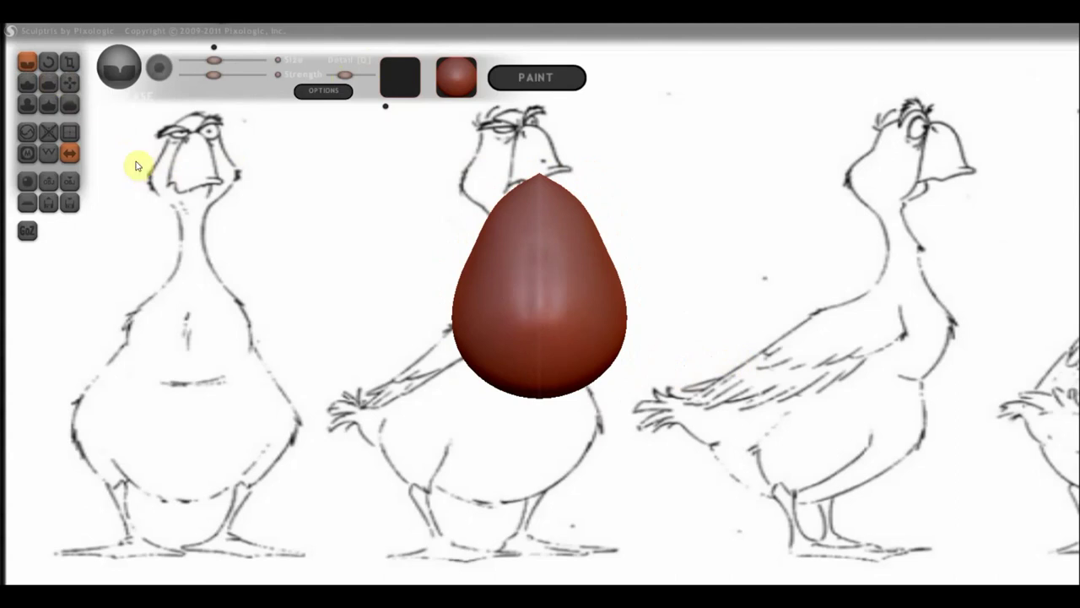
{"action": "left_click", "coordinate": [28, 81]}
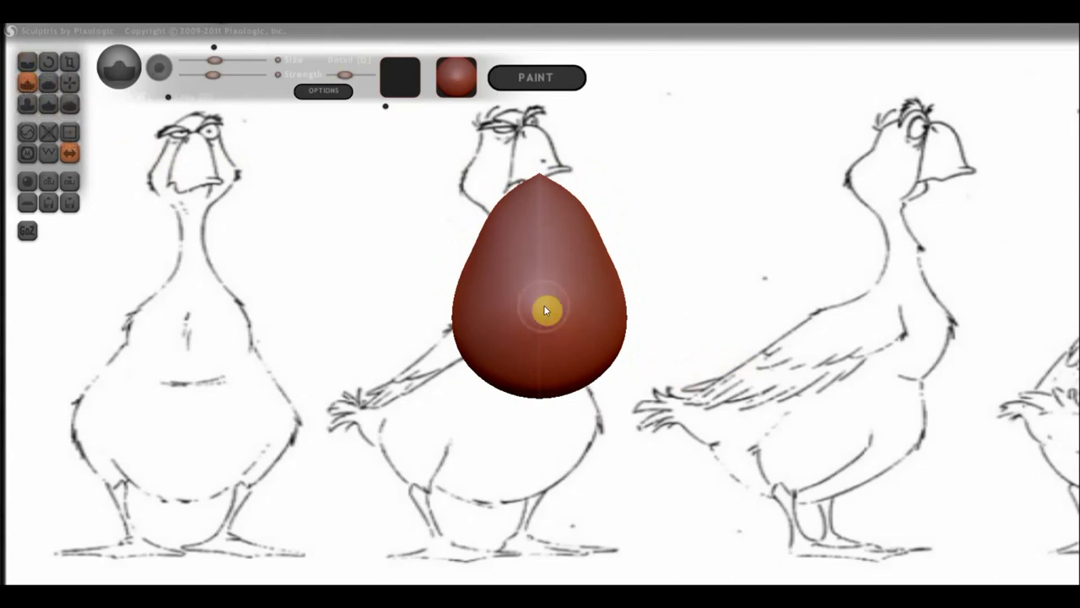
{"action": "mouse_move", "coordinate": [545, 311]}
{"action": "left_mouse_down"}
{"action": "mouse_move", "coordinate": [524, 253]}
{"action": "mouse_move", "coordinate": [536, 258]}
{"action": "mouse_move", "coordinate": [529, 353]}
{"action": "left_mouse_up"}
{"action": "mouse_move", "coordinate": [530, 272]}
{"action": "left_mouse_down"}
{"action": "mouse_move", "coordinate": [528, 350]}
{"action": "mouse_move", "coordinate": [523, 258]}
{"action": "mouse_move", "coordinate": [518, 349]}
{"action": "left_mouse_up"}
{"action": "left_click_drag", "start_coordinate": [540, 264], "coordinate": [540, 357]}
{"action": "left_click_drag", "start_coordinate": [668, 309], "coordinate": [823, 332]}
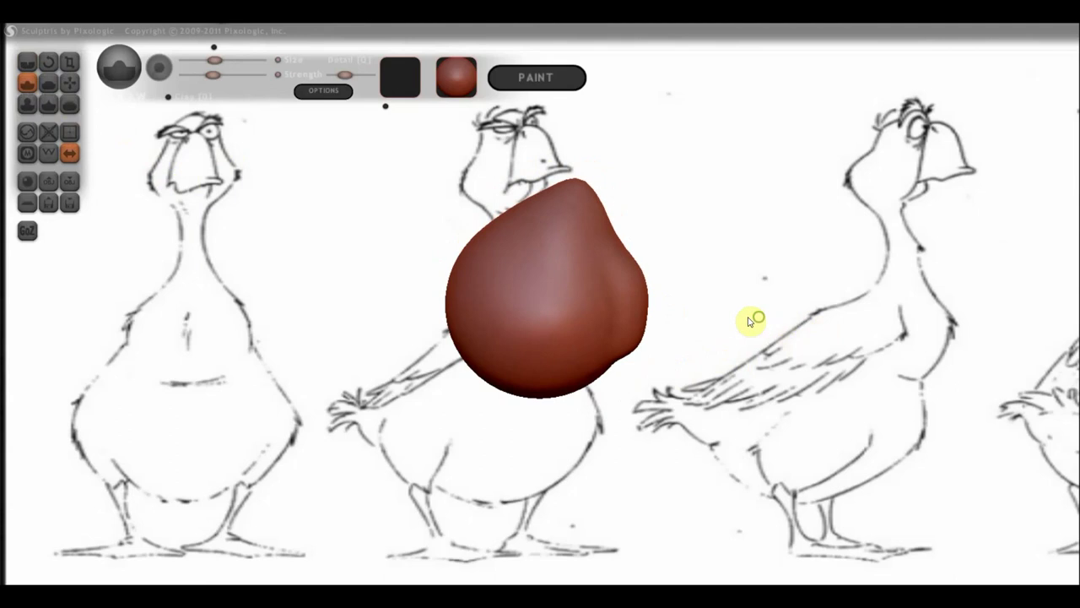
{"action": "left_click_drag", "start_coordinate": [752, 318], "coordinate": [622, 308]}
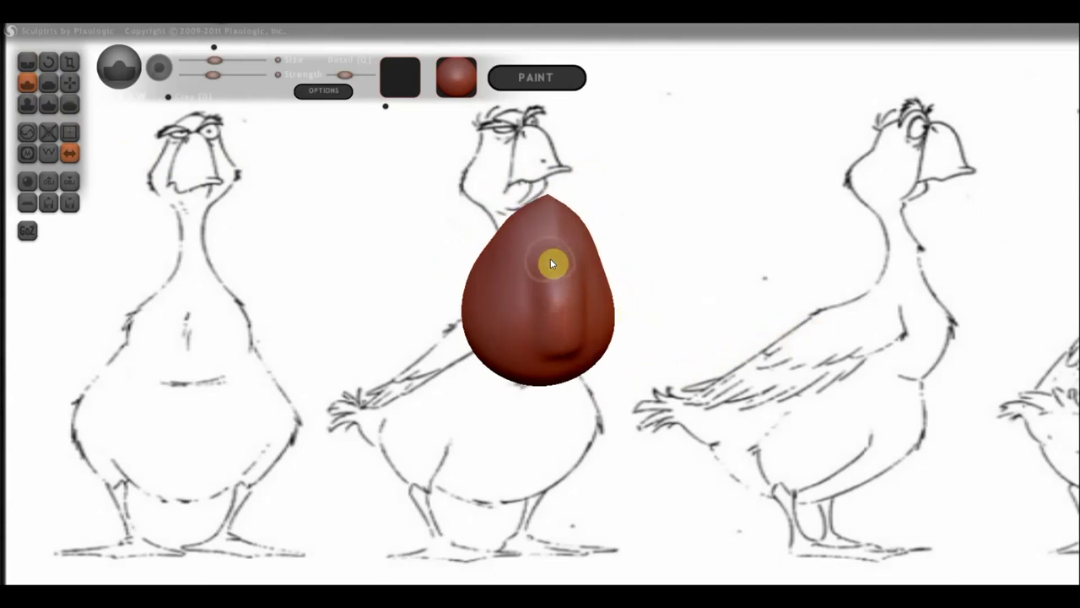
Build the central band up into a raised ridge, checking it from the side
{"action": "mouse_move", "coordinate": [544, 281]}
{"action": "left_mouse_down"}
{"action": "mouse_move", "coordinate": [554, 354]}
{"action": "mouse_move", "coordinate": [557, 253]}
{"action": "mouse_move", "coordinate": [565, 357]}
{"action": "left_mouse_up"}
{"action": "left_click_drag", "start_coordinate": [549, 292], "coordinate": [553, 346]}
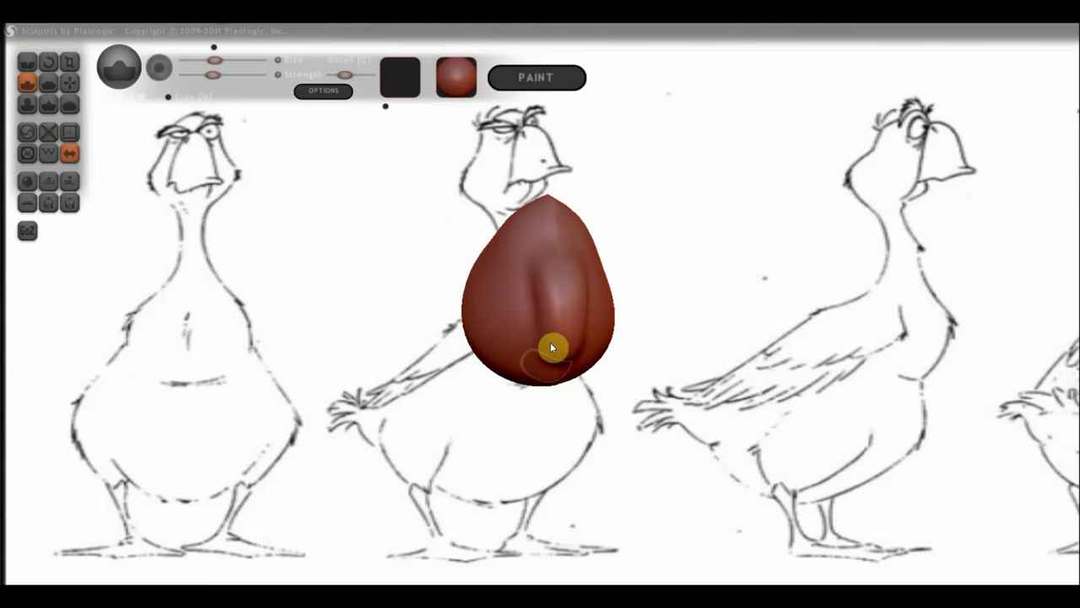
{"action": "left_click_drag", "start_coordinate": [543, 268], "coordinate": [550, 379]}
{"action": "mouse_move", "coordinate": [666, 355]}
{"action": "left_mouse_down"}
{"action": "mouse_move", "coordinate": [768, 366]}
{"action": "mouse_move", "coordinate": [772, 379]}
{"action": "left_mouse_up"}
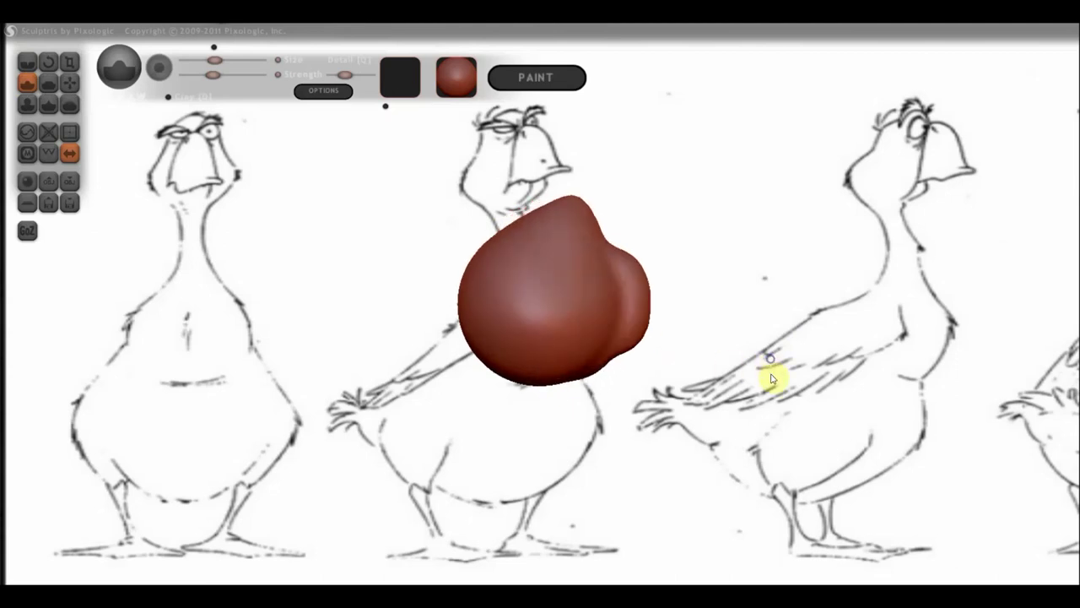
{"action": "scroll", "coordinate": [588, 270], "scroll_direction": "down", "scroll_amount": 3}
{"action": "left_click_drag", "start_coordinate": [634, 261], "coordinate": [632, 386]}
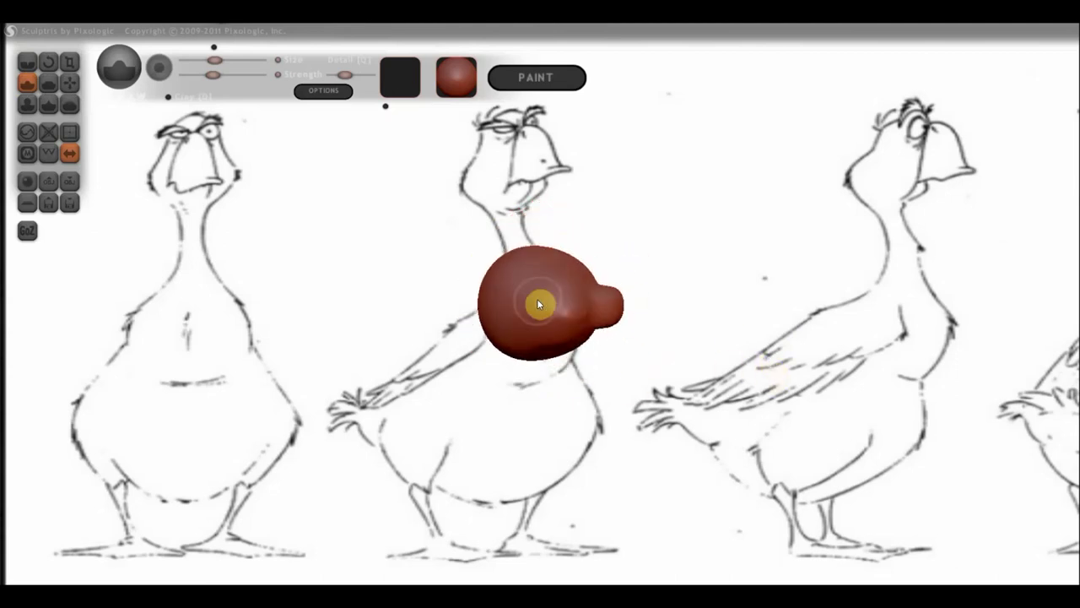
{"action": "scroll", "coordinate": [551, 310], "scroll_direction": "down", "scroll_amount": 3}
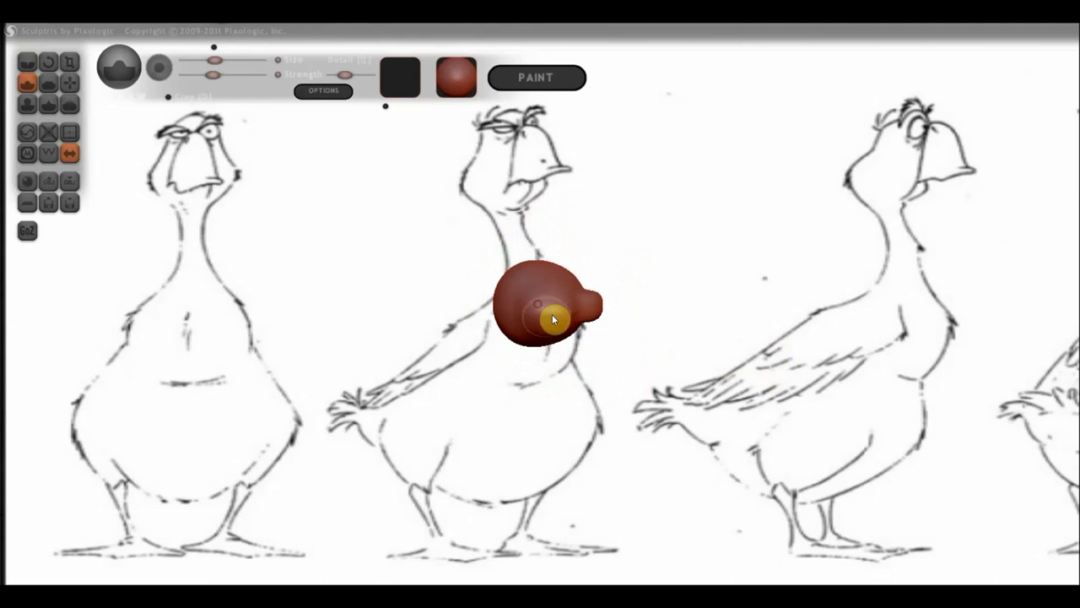
{"action": "mouse_move", "coordinate": [535, 313]}
{"action": "left_mouse_down"}
{"action": "mouse_move", "coordinate": [644, 295]}
{"action": "mouse_move", "coordinate": [641, 163]}
{"action": "mouse_move", "coordinate": [605, 237]}
{"action": "mouse_move", "coordinate": [654, 223]}
{"action": "mouse_move", "coordinate": [647, 236]}
{"action": "mouse_move", "coordinate": [552, 248]}
{"action": "mouse_move", "coordinate": [484, 229]}
{"action": "left_mouse_up"}
{"action": "scroll", "coordinate": [651, 241], "scroll_direction": "up", "scroll_amount": 2}
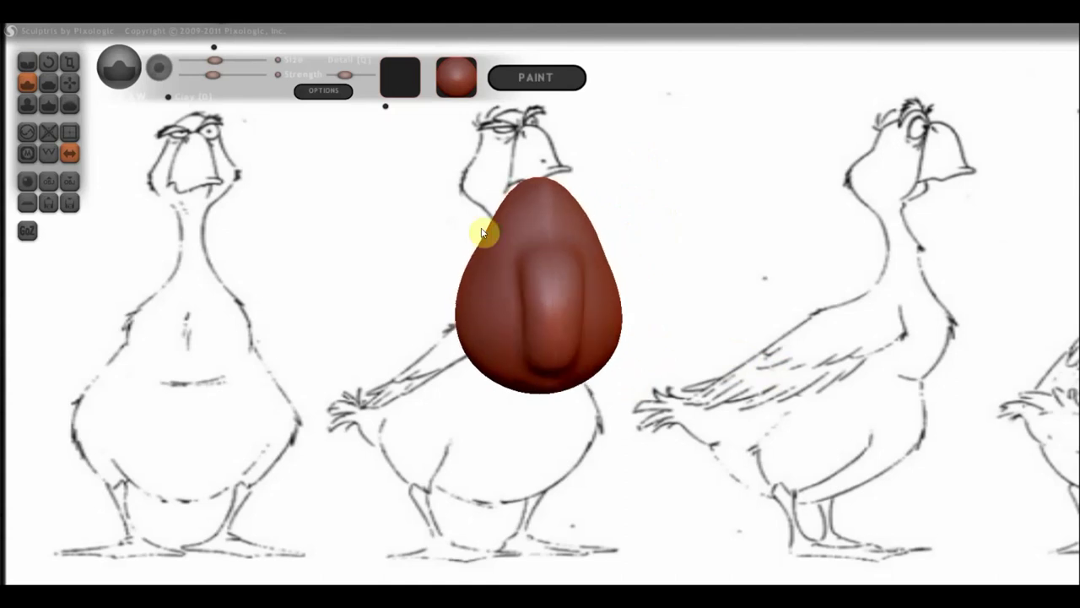
With a slightly smaller Grab brush, pull the egg's right side into a tapered point
{"action": "left_click", "coordinate": [68, 83]}
{"action": "left_click_drag", "start_coordinate": [507, 269], "coordinate": [657, 286]}
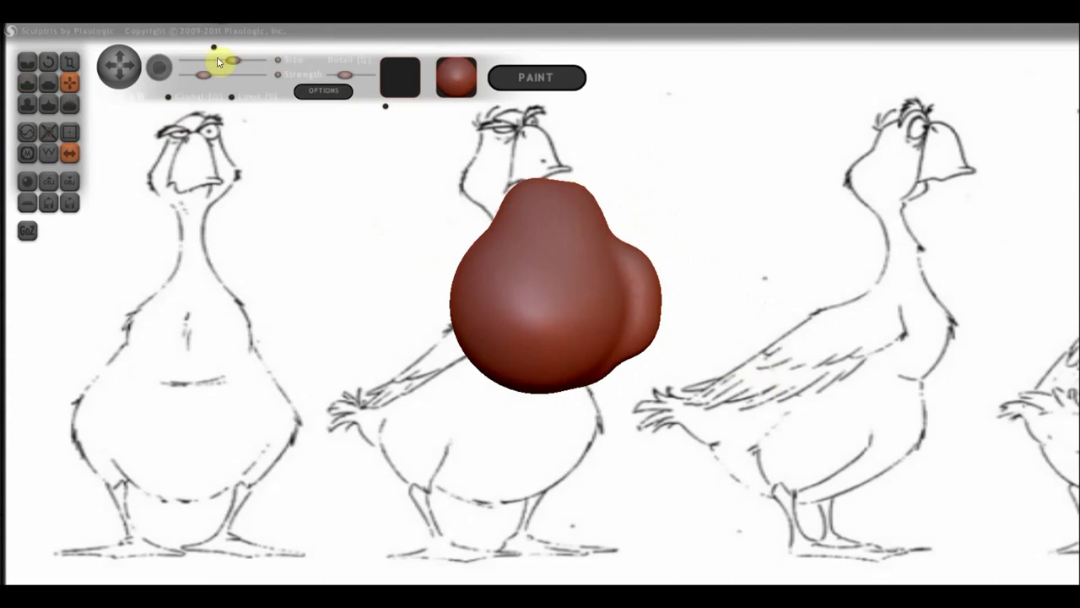
{"action": "left_click_drag", "start_coordinate": [218, 62], "coordinate": [224, 63]}
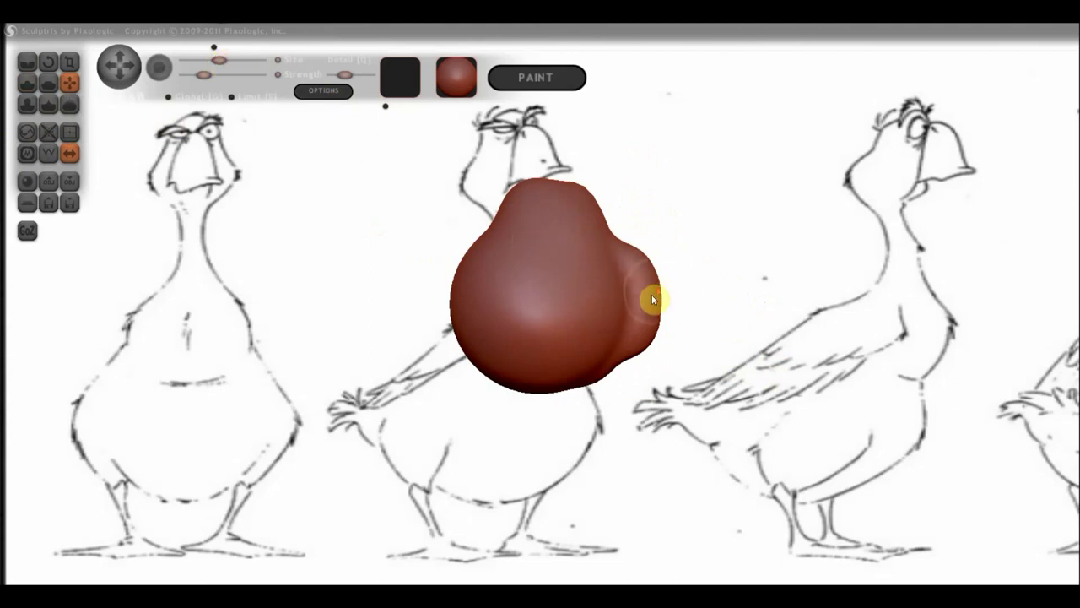
{"action": "mouse_move", "coordinate": [651, 295]}
{"action": "left_mouse_down"}
{"action": "mouse_move", "coordinate": [634, 302]}
{"action": "mouse_move", "coordinate": [675, 344]}
{"action": "left_mouse_up"}
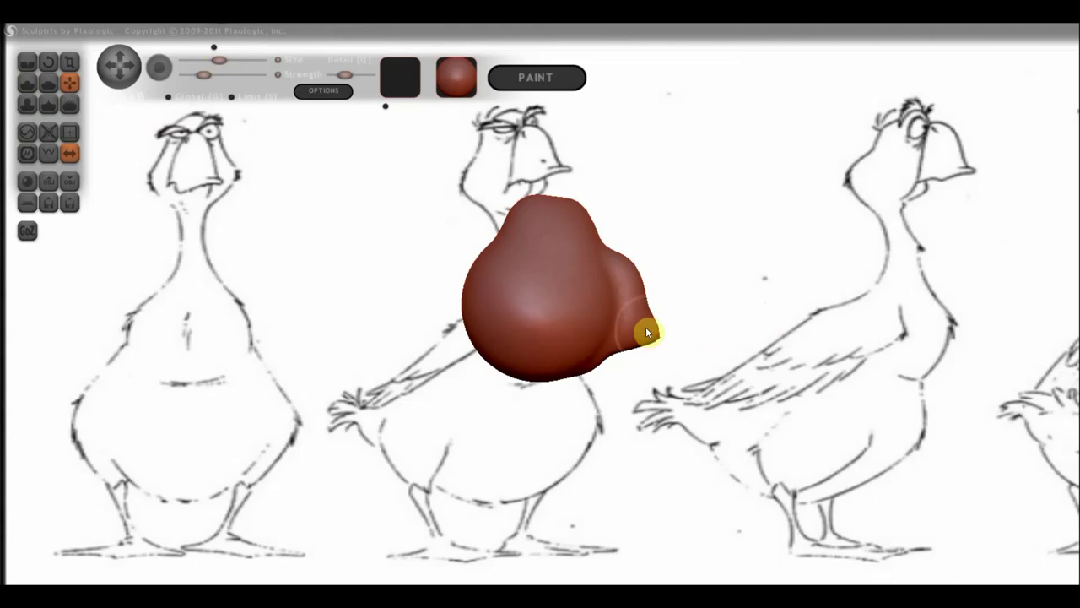
{"action": "left_click_drag", "start_coordinate": [646, 330], "coordinate": [680, 345]}
{"action": "left_click_drag", "start_coordinate": [615, 250], "coordinate": [620, 240]}
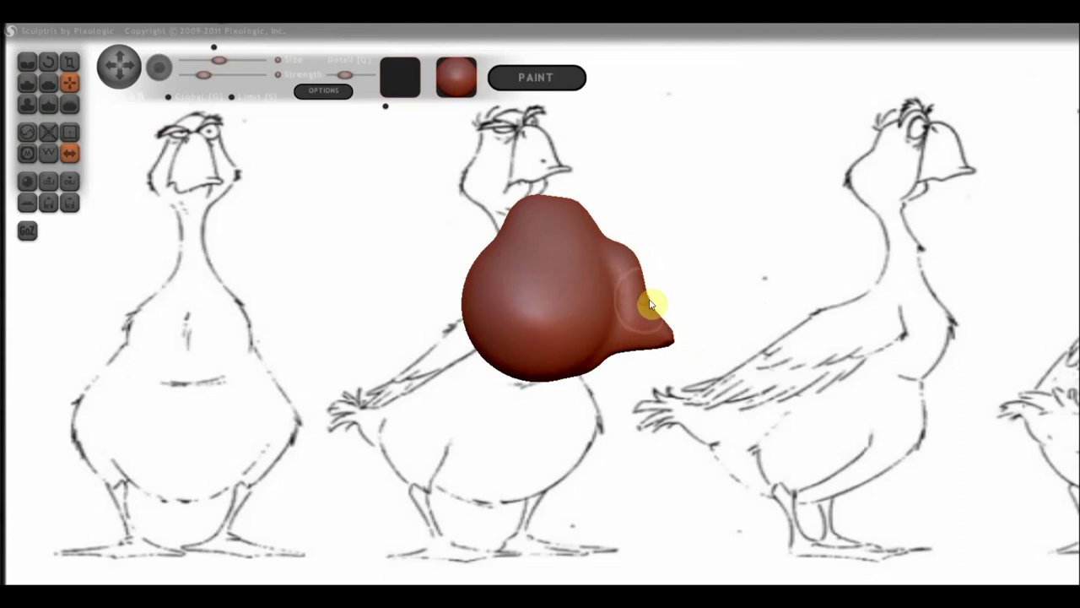
Try dragging the lower tip down, undo it, and check the point from front and side
{"action": "left_click_drag", "start_coordinate": [692, 306], "coordinate": [470, 344]}
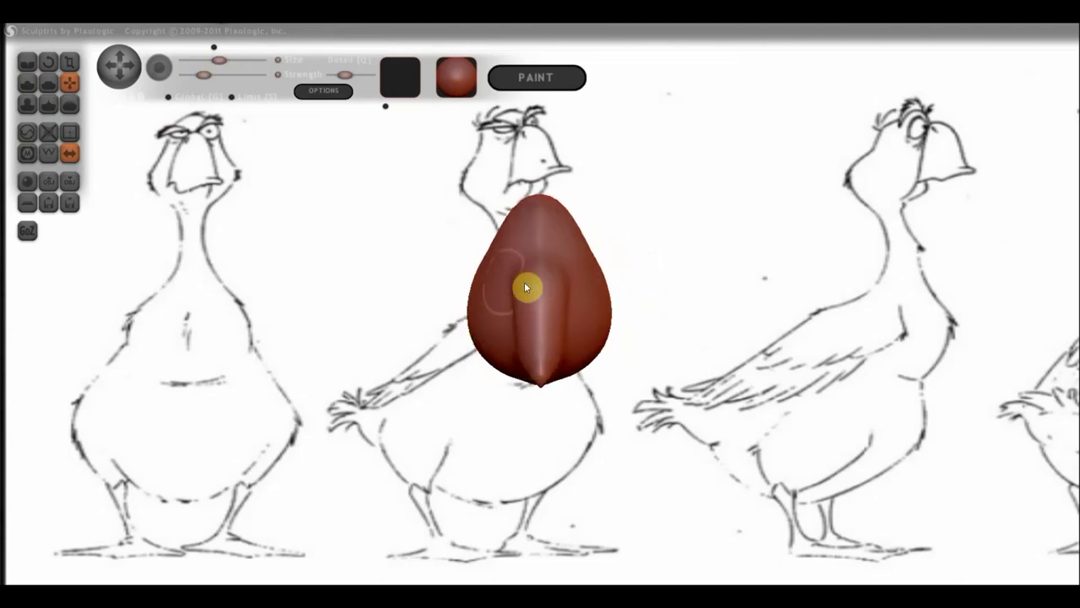
{"action": "left_click_drag", "start_coordinate": [520, 332], "coordinate": [589, 368]}
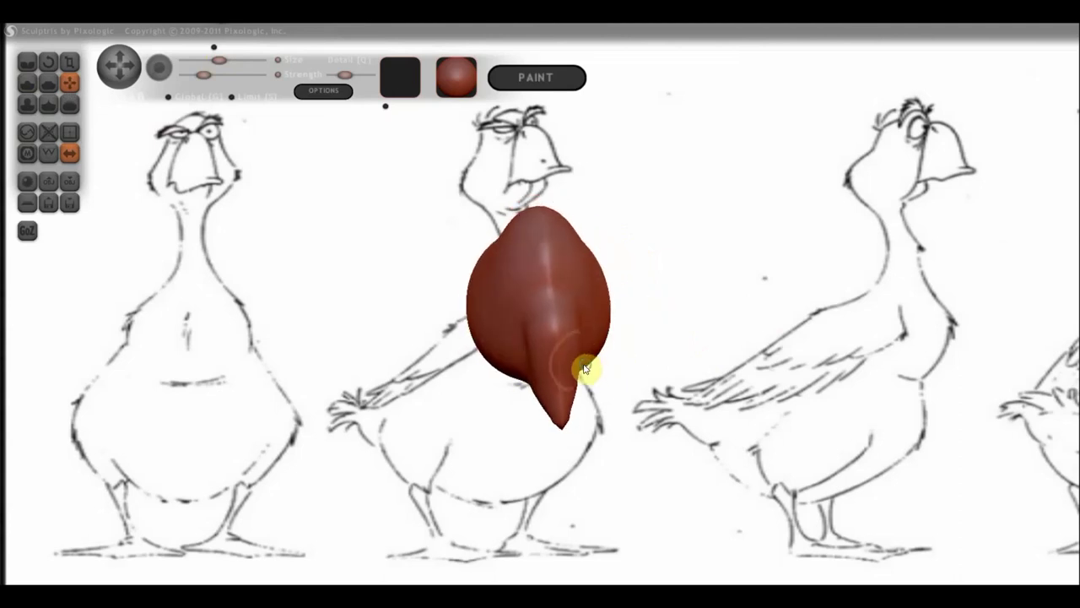
{"action": "key", "text": "ctrl+z"}
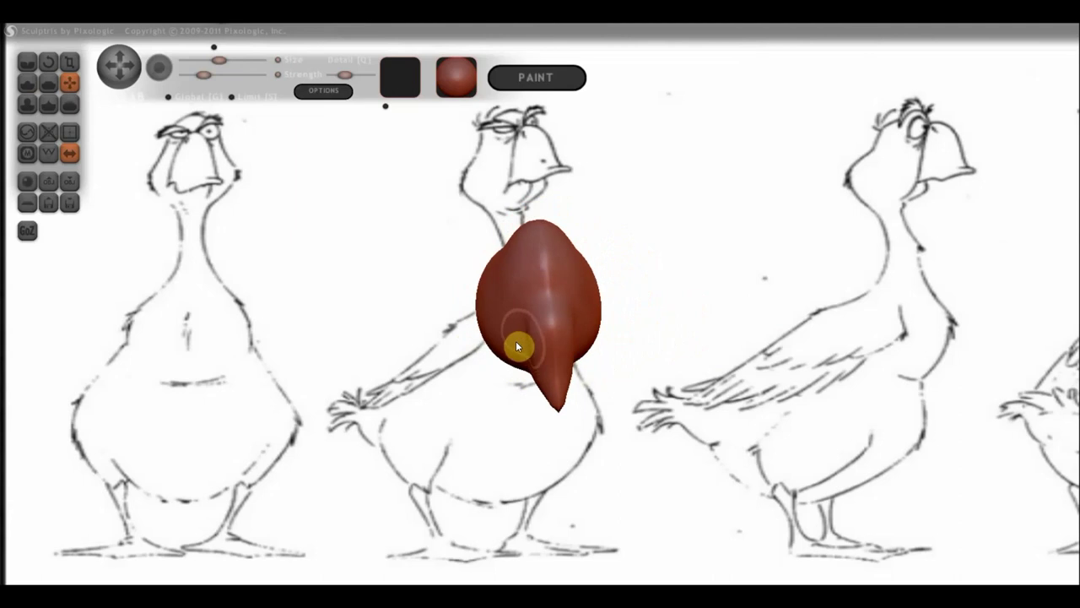
{"action": "left_click_drag", "start_coordinate": [617, 313], "coordinate": [586, 304]}
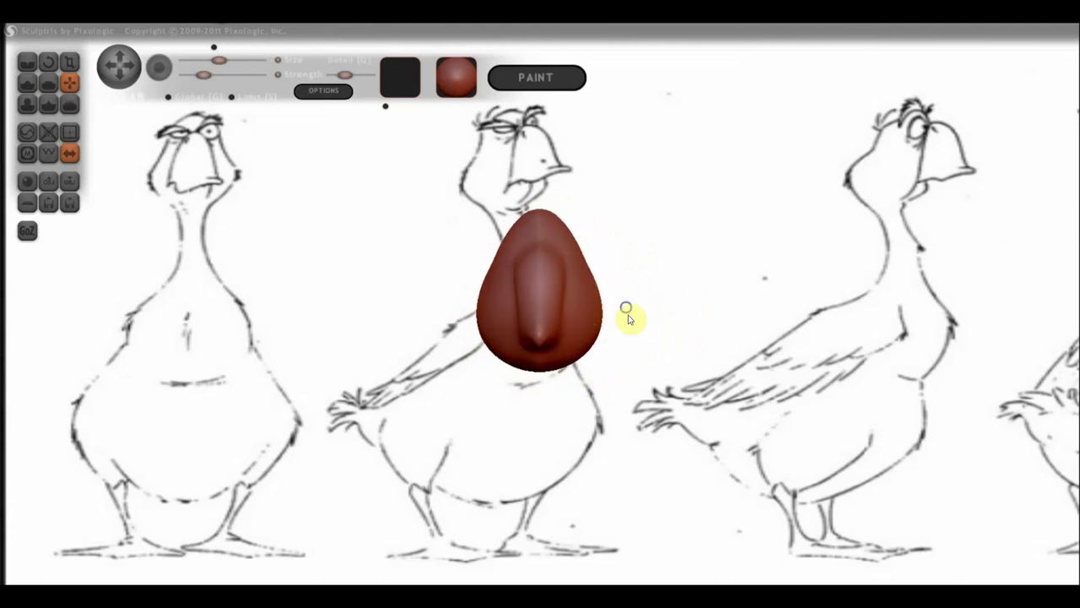
{"action": "mouse_move", "coordinate": [521, 248]}
{"action": "left_mouse_down"}
{"action": "mouse_move", "coordinate": [629, 288]}
{"action": "mouse_move", "coordinate": [675, 244]}
{"action": "left_mouse_up"}
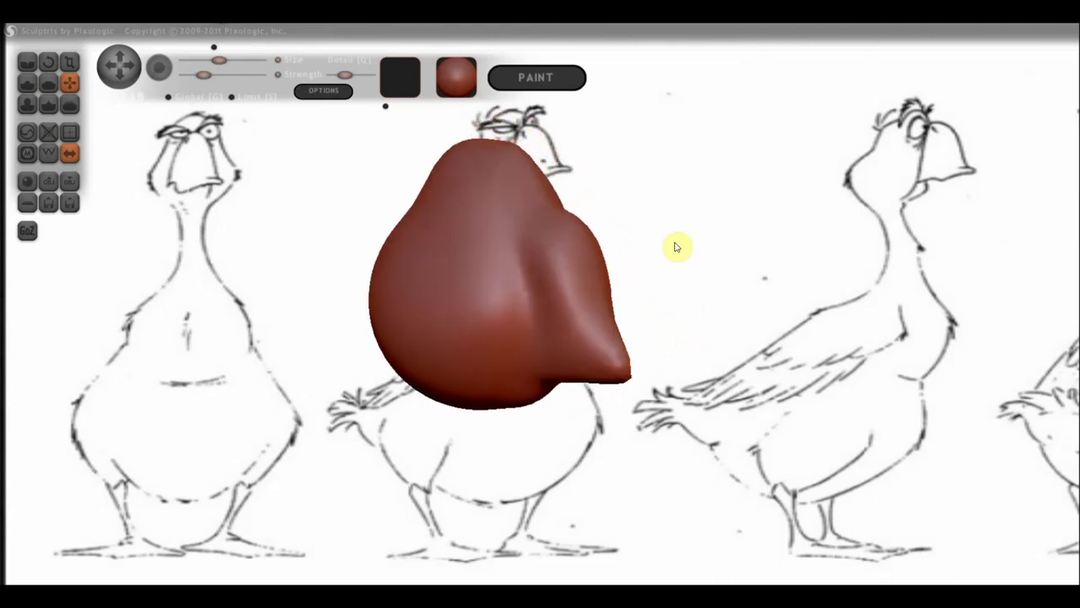
Press a round dent into the upper head with the Draw brush at higher strength
{"action": "left_click", "coordinate": [29, 83]}
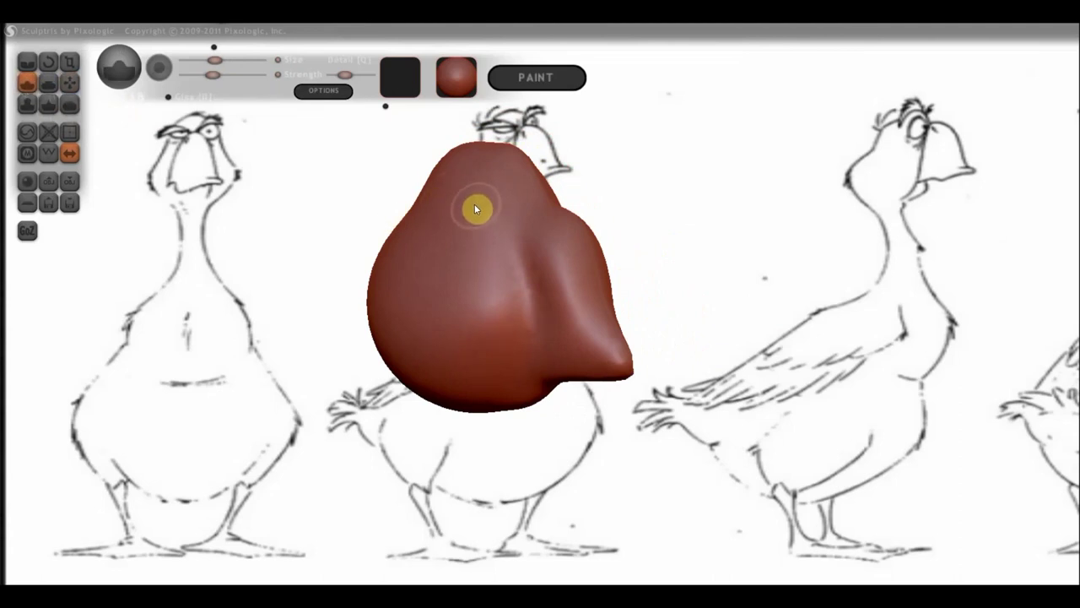
{"action": "left_click", "coordinate": [166, 96]}
{"action": "left_click_drag", "start_coordinate": [469, 226], "coordinate": [475, 219]}
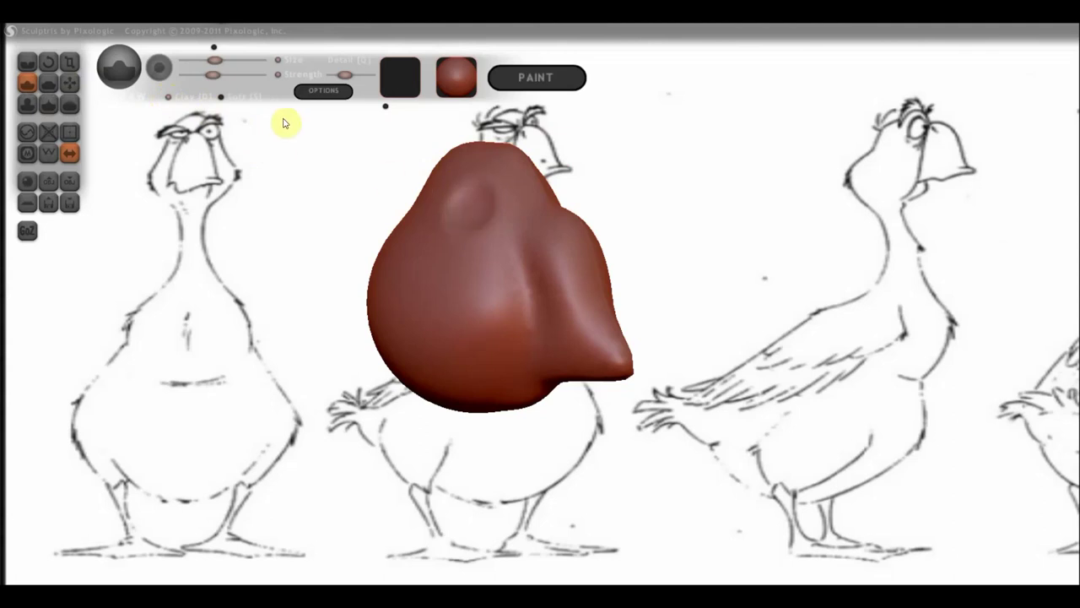
{"action": "left_click", "coordinate": [229, 75]}
{"action": "left_click", "coordinate": [492, 201]}
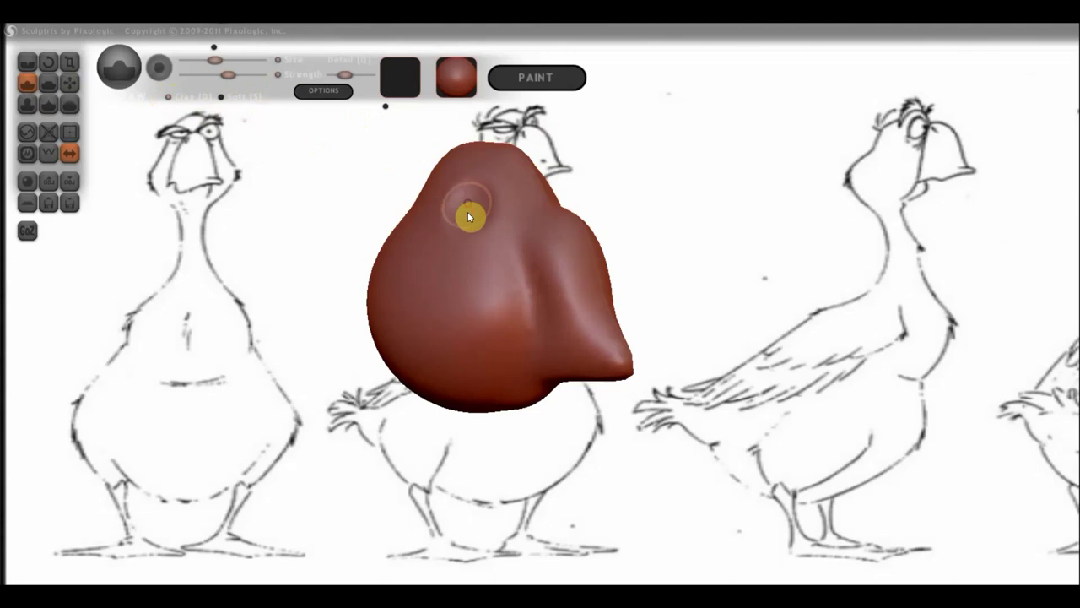
{"action": "left_click_drag", "start_coordinate": [469, 217], "coordinate": [481, 213]}
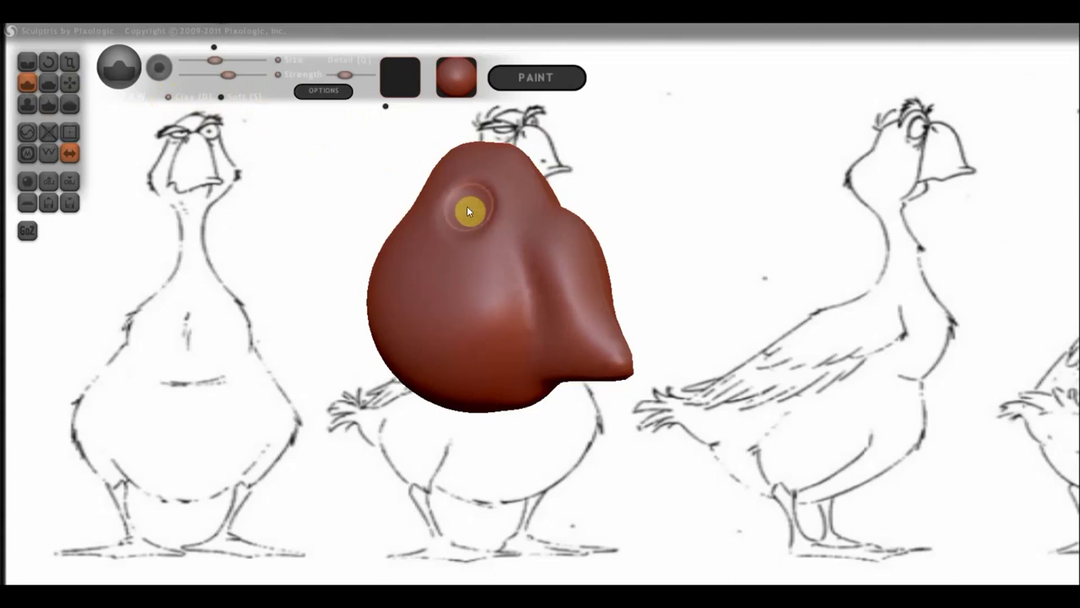
Deepen the upper-left crease, viewing the head from its narrow side and three-quarter angles
{"action": "right_click_drag", "start_coordinate": [512, 222], "coordinate": [453, 243]}
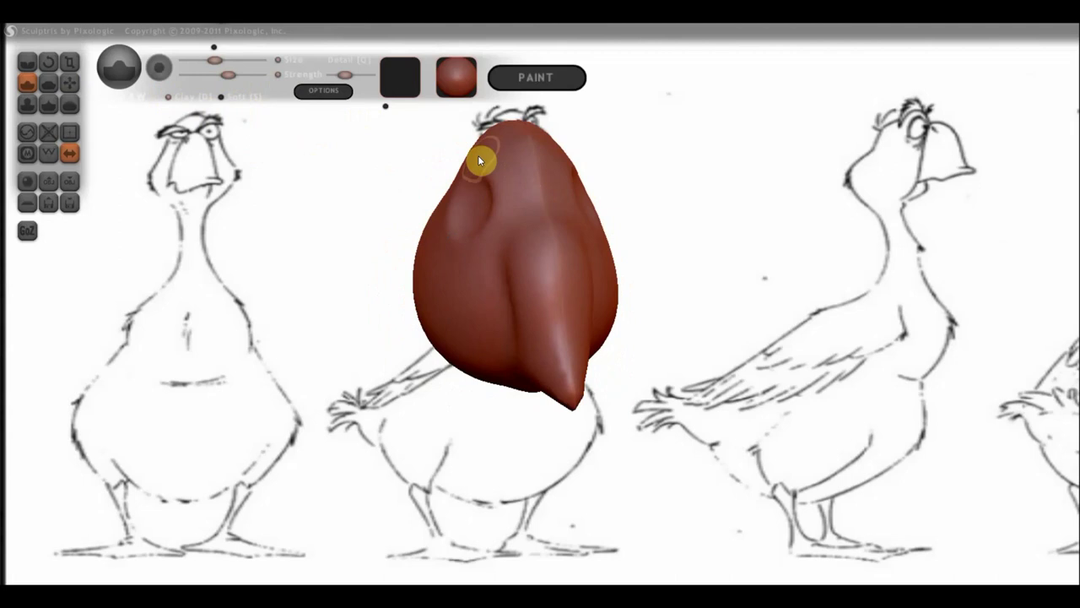
{"action": "mouse_move", "coordinate": [500, 189]}
{"action": "right_mouse_down"}
{"action": "mouse_move", "coordinate": [582, 188]}
{"action": "mouse_move", "coordinate": [513, 185]}
{"action": "right_mouse_up"}
{"action": "mouse_move", "coordinate": [513, 186]}
{"action": "left_mouse_down"}
{"action": "mouse_move", "coordinate": [478, 179]}
{"action": "mouse_move", "coordinate": [507, 184]}
{"action": "mouse_move", "coordinate": [446, 197]}
{"action": "mouse_move", "coordinate": [492, 169]}
{"action": "mouse_move", "coordinate": [500, 179]}
{"action": "left_mouse_up"}
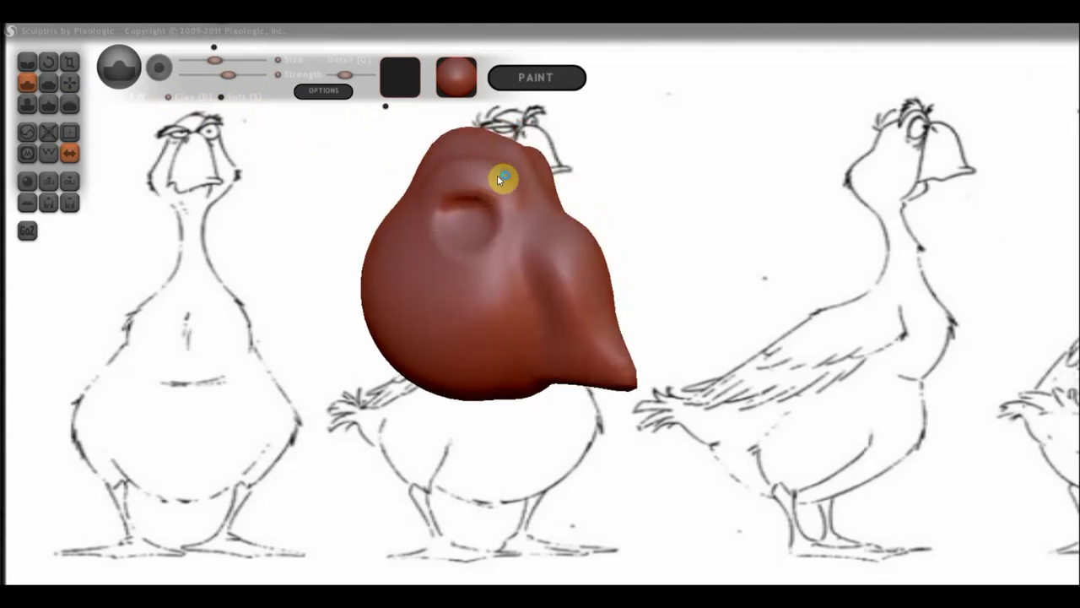
{"action": "right_click_drag", "start_coordinate": [500, 179], "coordinate": [446, 186]}
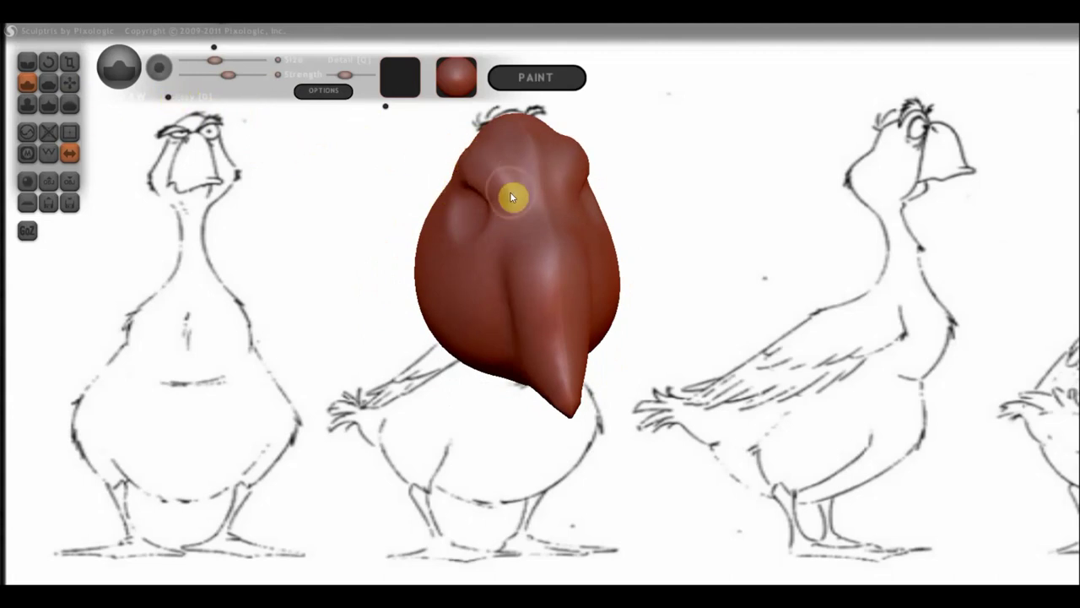
{"action": "left_click_drag", "start_coordinate": [471, 167], "coordinate": [497, 210]}
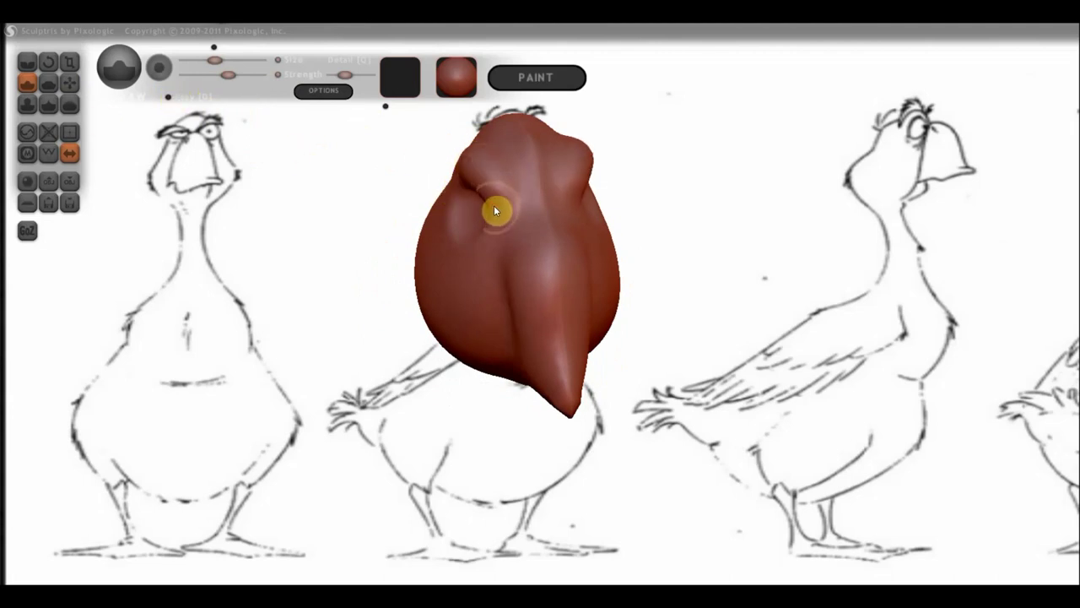
{"action": "mouse_move", "coordinate": [497, 210]}
{"action": "right_mouse_down"}
{"action": "mouse_move", "coordinate": [647, 193]}
{"action": "mouse_move", "coordinate": [535, 225]}
{"action": "mouse_move", "coordinate": [479, 202]}
{"action": "right_mouse_up"}
{"action": "right_click_drag", "start_coordinate": [411, 197], "coordinate": [533, 186]}
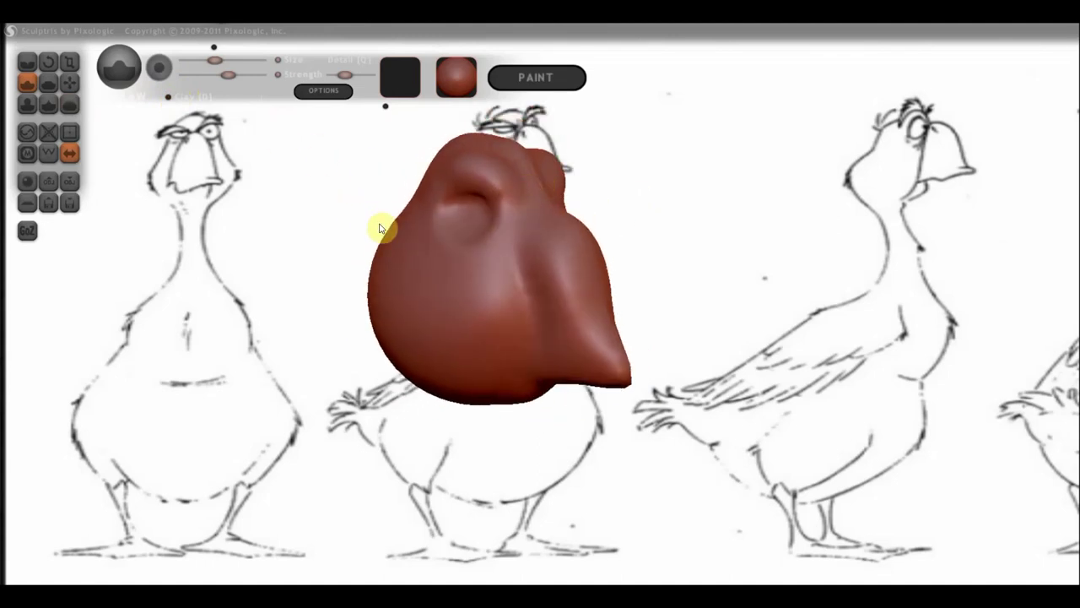
{"action": "right_click_drag", "start_coordinate": [379, 225], "coordinate": [481, 207]}
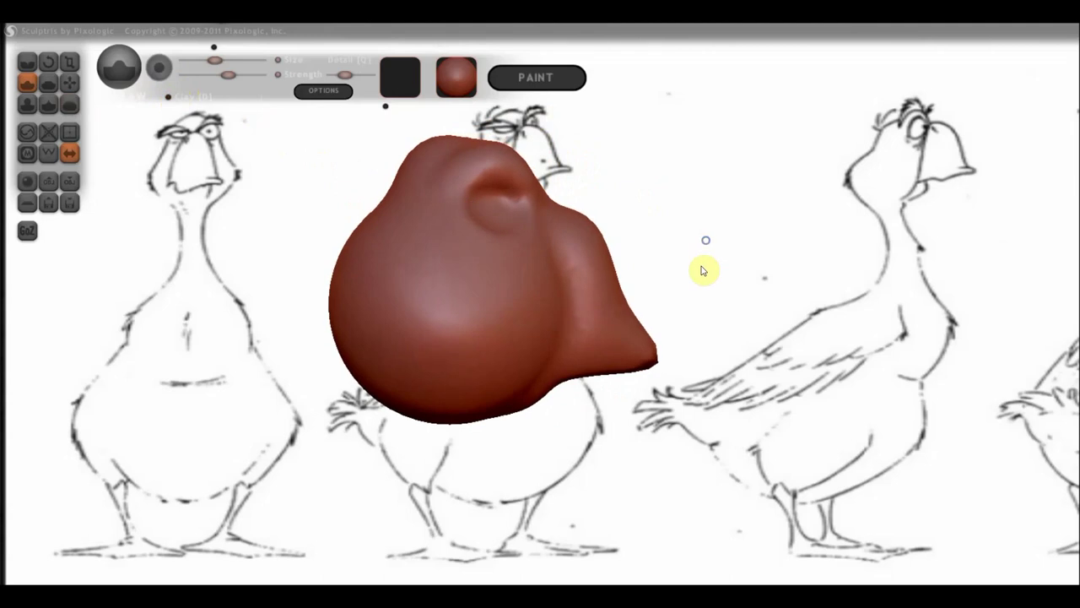
With a larger Grab brush, round the upper-left bulge, deepen the neck hollow, smooth the beak tip
{"action": "left_click", "coordinate": [71, 82]}
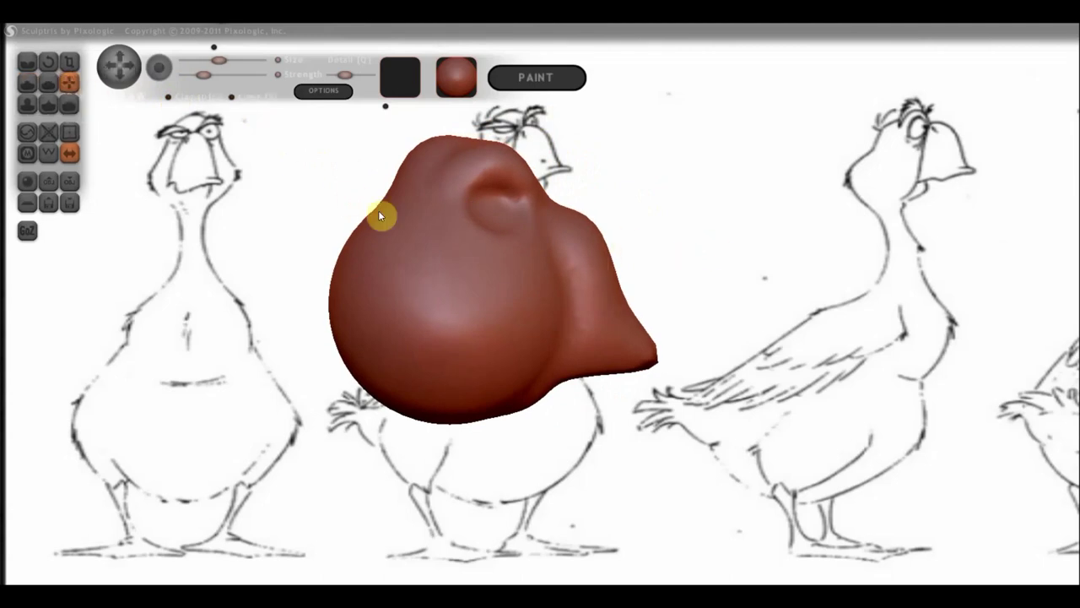
{"action": "left_click", "coordinate": [231, 61]}
{"action": "left_click_drag", "start_coordinate": [374, 302], "coordinate": [345, 265]}
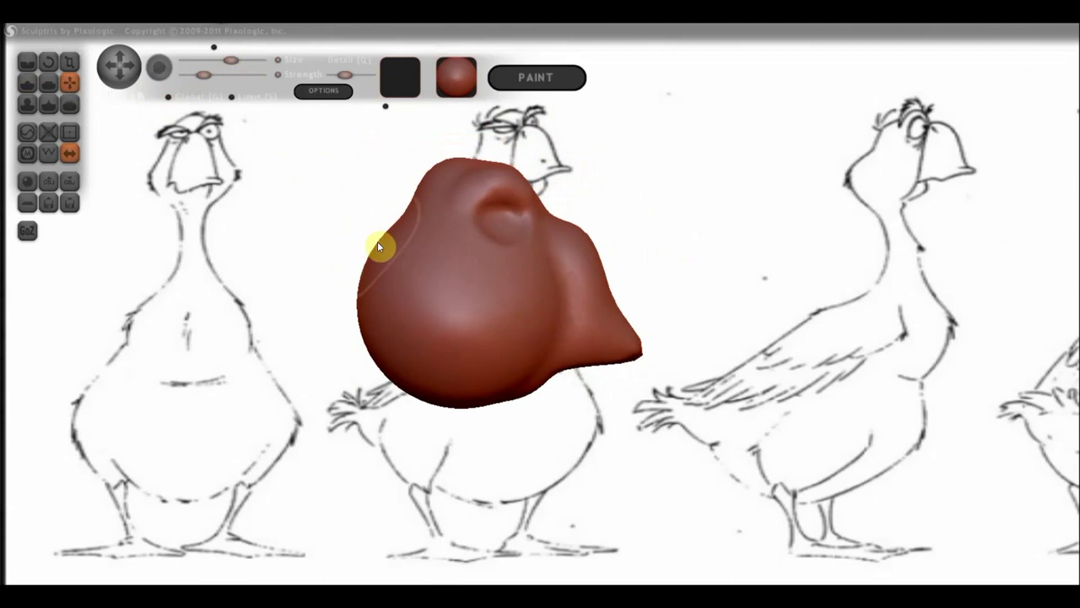
{"action": "mouse_move", "coordinate": [390, 265]}
{"action": "left_mouse_down"}
{"action": "mouse_move", "coordinate": [433, 185]}
{"action": "mouse_move", "coordinate": [437, 201]}
{"action": "left_mouse_up"}
{"action": "left_click_drag", "start_coordinate": [520, 186], "coordinate": [503, 159]}
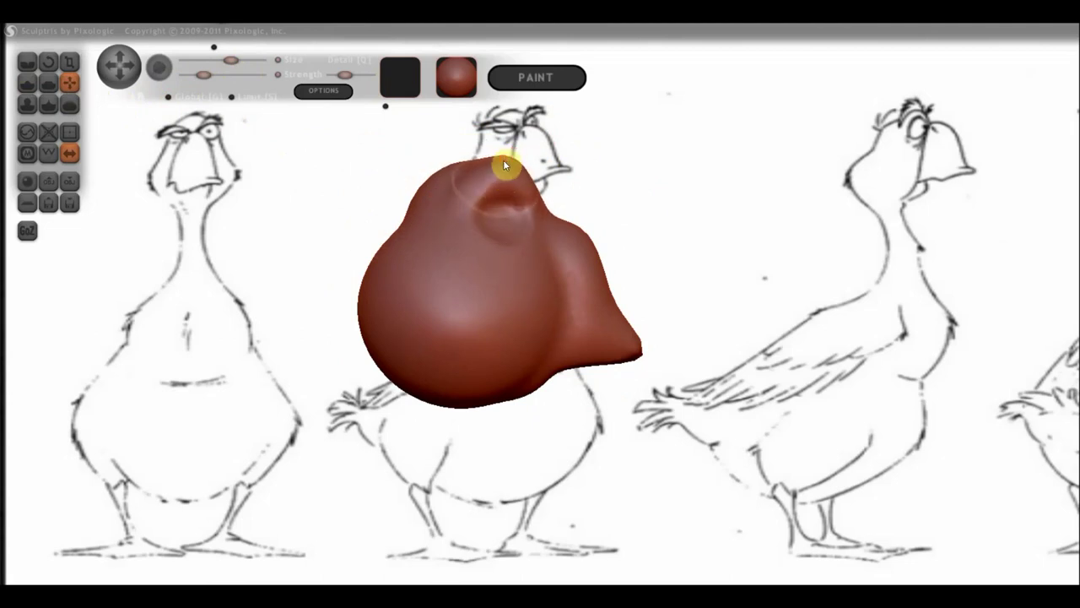
{"action": "mouse_move", "coordinate": [600, 285]}
{"action": "left_mouse_down"}
{"action": "mouse_move", "coordinate": [627, 277]}
{"action": "mouse_move", "coordinate": [580, 244]}
{"action": "mouse_move", "coordinate": [578, 222]}
{"action": "left_mouse_up"}
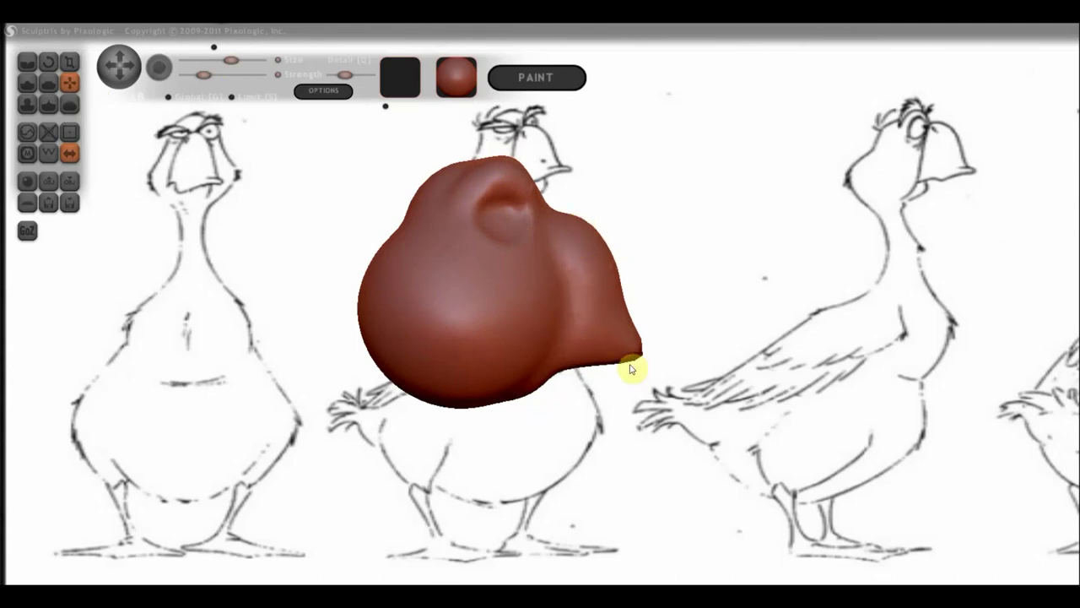
{"action": "left_click_drag", "start_coordinate": [632, 366], "coordinate": [571, 362]}
Undo back to the smooth sphere with beak, then press a ring-shaped dent with Draw
{"action": "key", "text": "ctrl+z"}
{"action": "key", "text": "ctrl+z"}
{"action": "key", "text": "ctrl+z"}
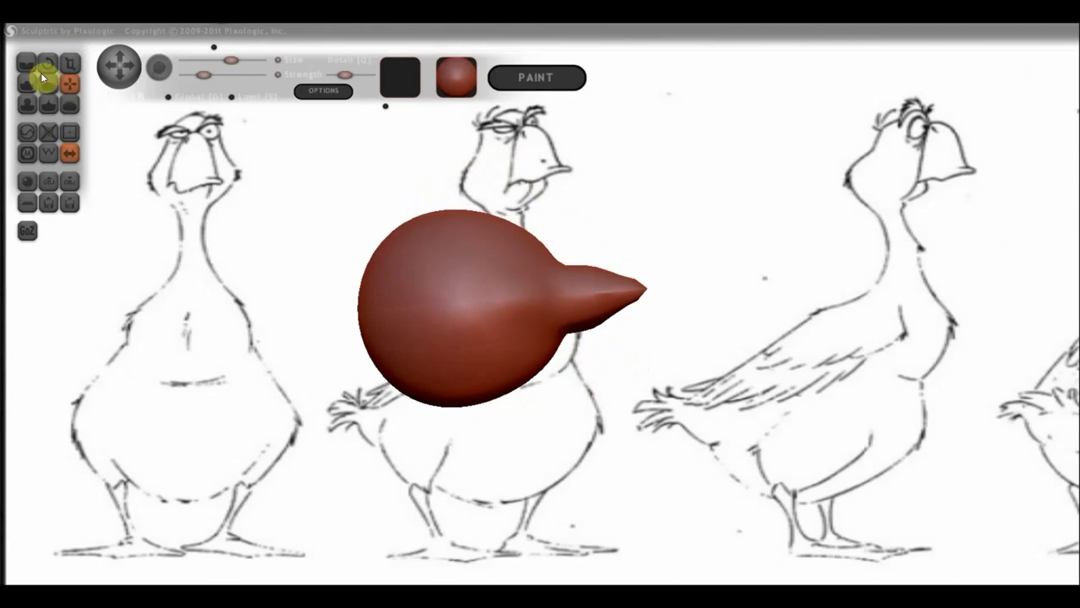
{"action": "left_click", "coordinate": [29, 83]}
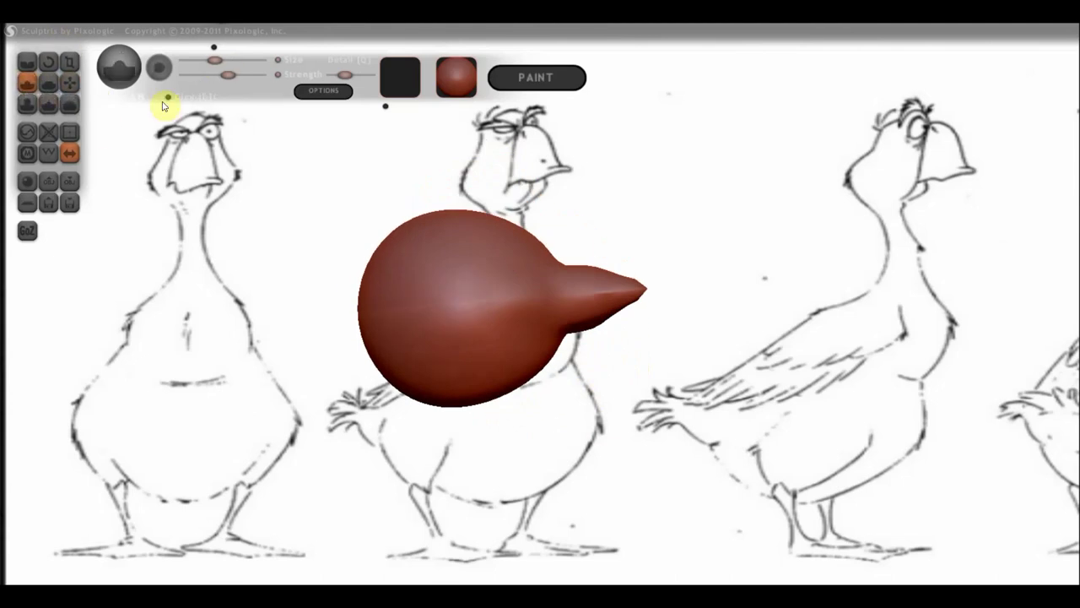
{"action": "scroll", "coordinate": [466, 302], "scroll_direction": "down", "scroll_amount": 3}
{"action": "scroll", "coordinate": [494, 300], "scroll_direction": "down", "scroll_amount": 1}
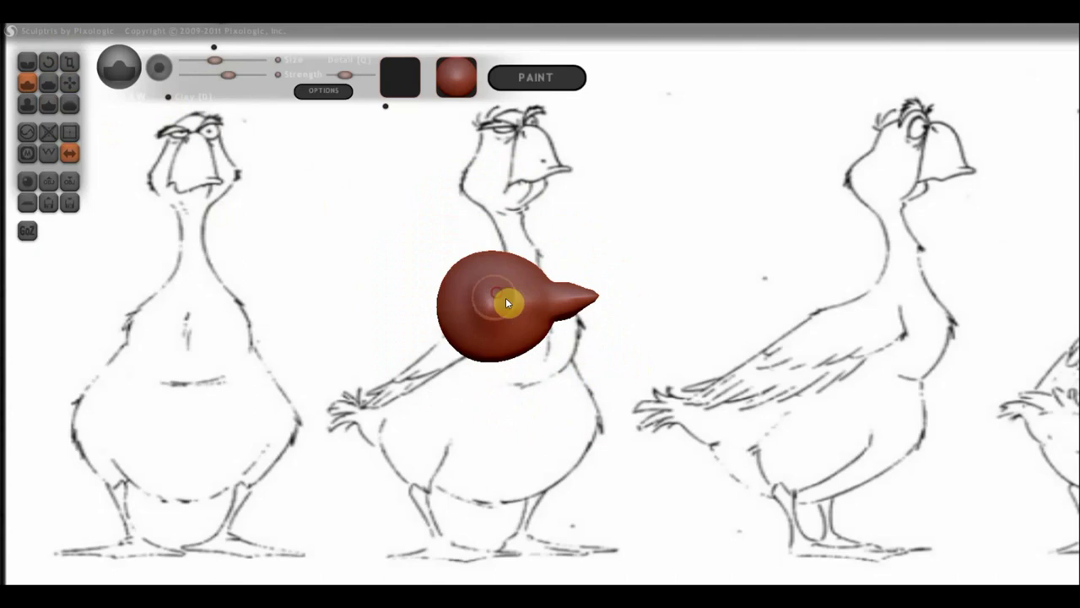
{"action": "mouse_move", "coordinate": [507, 302]}
{"action": "left_mouse_down"}
{"action": "mouse_move", "coordinate": [478, 319]}
{"action": "mouse_move", "coordinate": [510, 317]}
{"action": "left_mouse_up"}
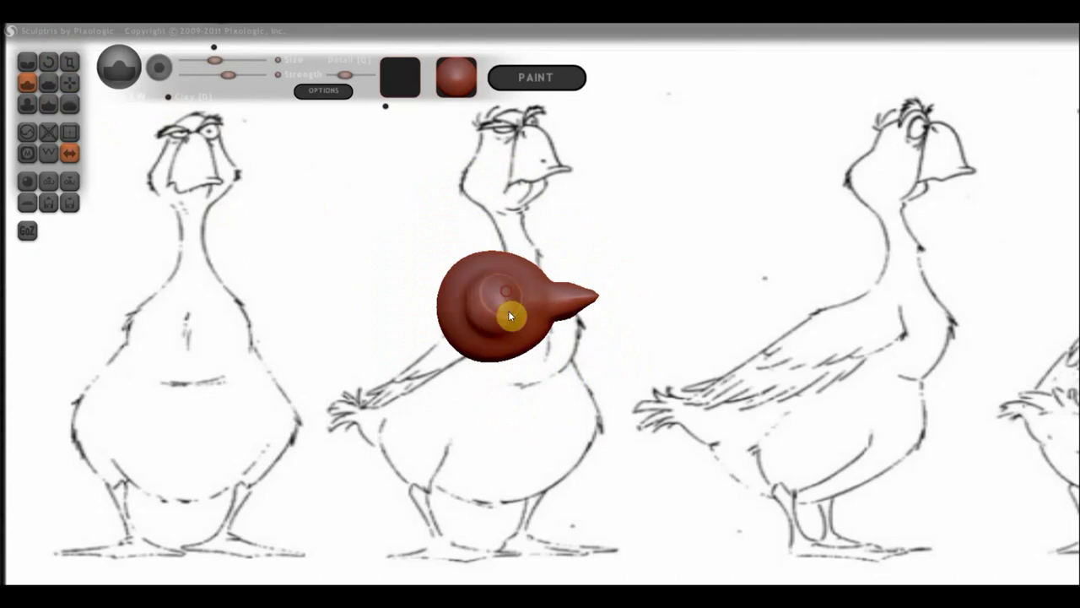
{"action": "mouse_move", "coordinate": [507, 432]}
{"action": "left_mouse_down"}
{"action": "mouse_move", "coordinate": [574, 385]}
{"action": "mouse_move", "coordinate": [465, 357]}
{"action": "mouse_move", "coordinate": [612, 349]}
{"action": "left_mouse_up"}
Grab the model's lower part down and left into a long, tapering lobe
{"action": "left_click", "coordinate": [69, 81]}
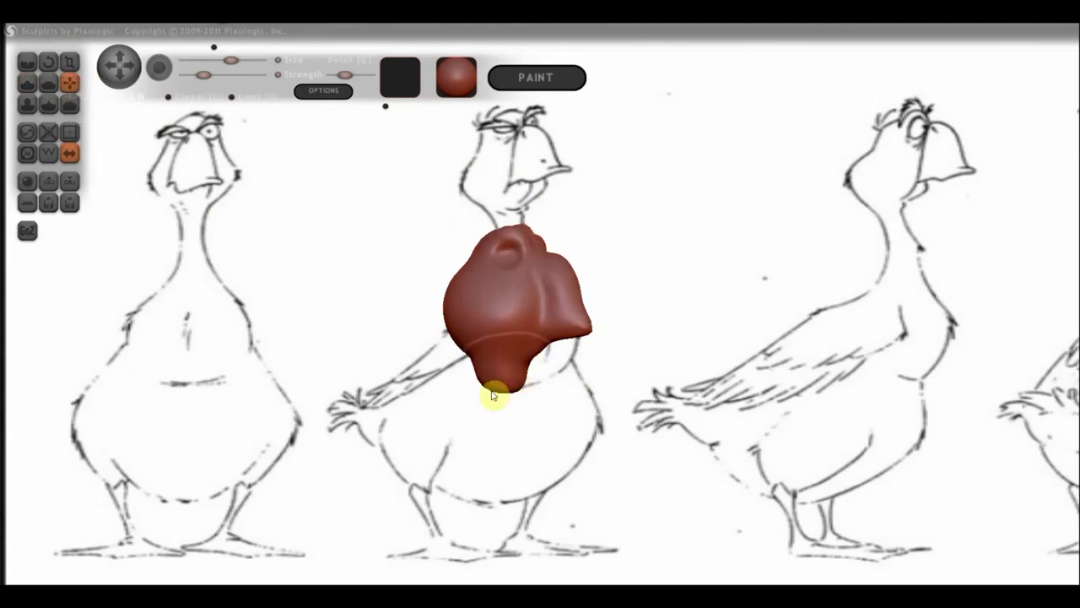
{"action": "left_click_drag", "start_coordinate": [493, 394], "coordinate": [475, 471]}
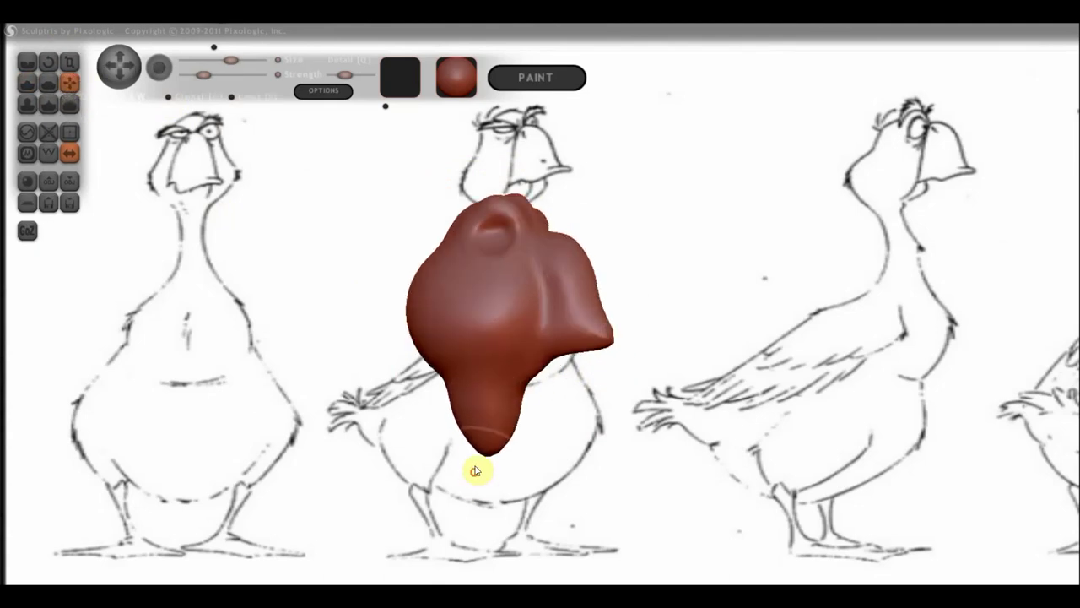
{"action": "left_click_drag", "start_coordinate": [470, 434], "coordinate": [439, 489]}
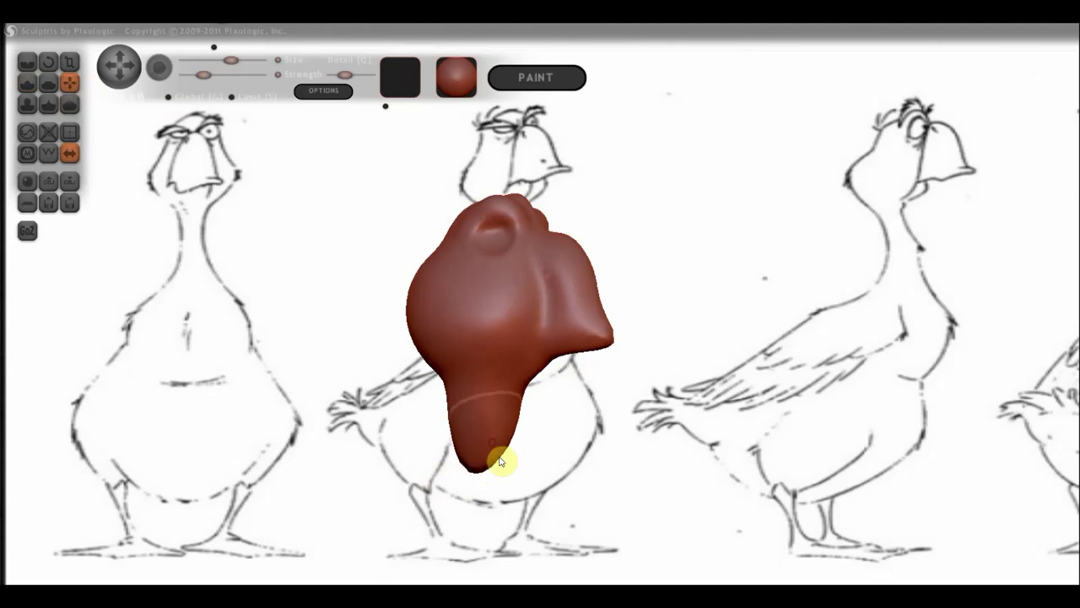
{"action": "left_click_drag", "start_coordinate": [500, 460], "coordinate": [495, 482]}
{"action": "mouse_move", "coordinate": [535, 437]}
{"action": "left_mouse_down"}
{"action": "mouse_move", "coordinate": [466, 458]}
{"action": "mouse_move", "coordinate": [494, 431]}
{"action": "mouse_move", "coordinate": [435, 393]}
{"action": "mouse_move", "coordinate": [515, 393]}
{"action": "left_mouse_up"}
{"action": "scroll", "coordinate": [483, 403], "scroll_direction": "up", "scroll_amount": 2}
{"action": "mouse_move", "coordinate": [515, 393]}
{"action": "right_mouse_down"}
{"action": "mouse_move", "coordinate": [625, 292]}
{"action": "mouse_move", "coordinate": [184, 156]}
{"action": "right_mouse_up"}
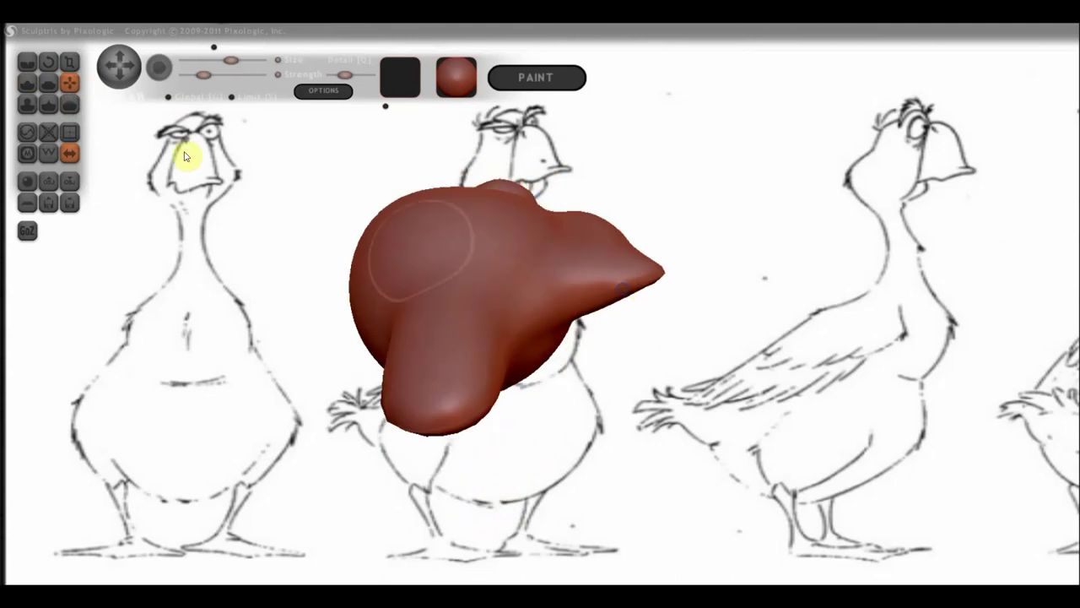
Bulge out the lower lobe and reshape the top with Draw strokes
{"action": "left_click", "coordinate": [27, 82]}
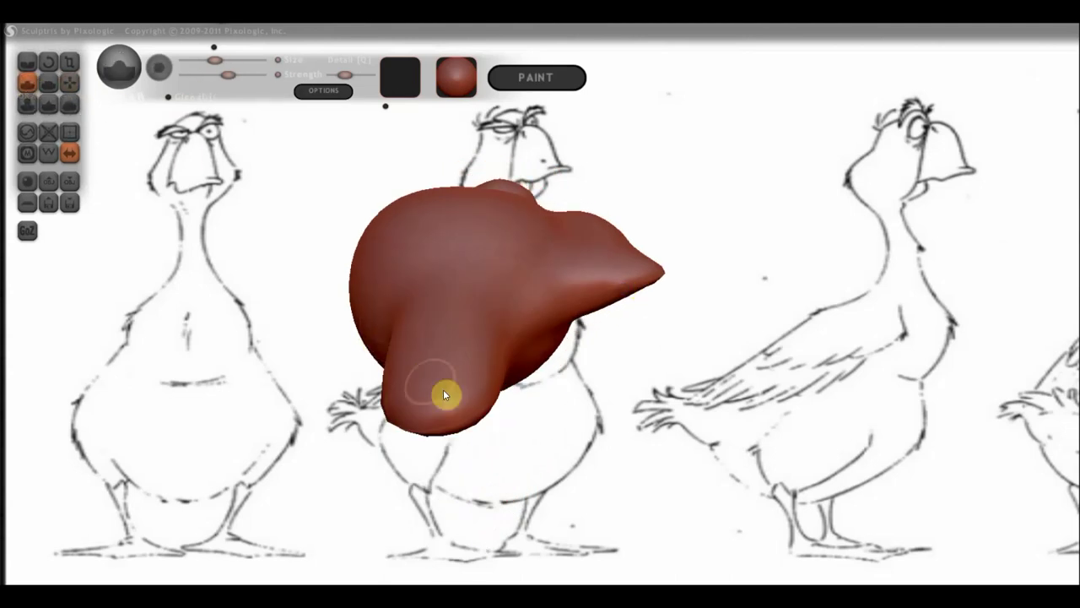
{"action": "scroll", "coordinate": [460, 363], "scroll_direction": "down", "scroll_amount": 3}
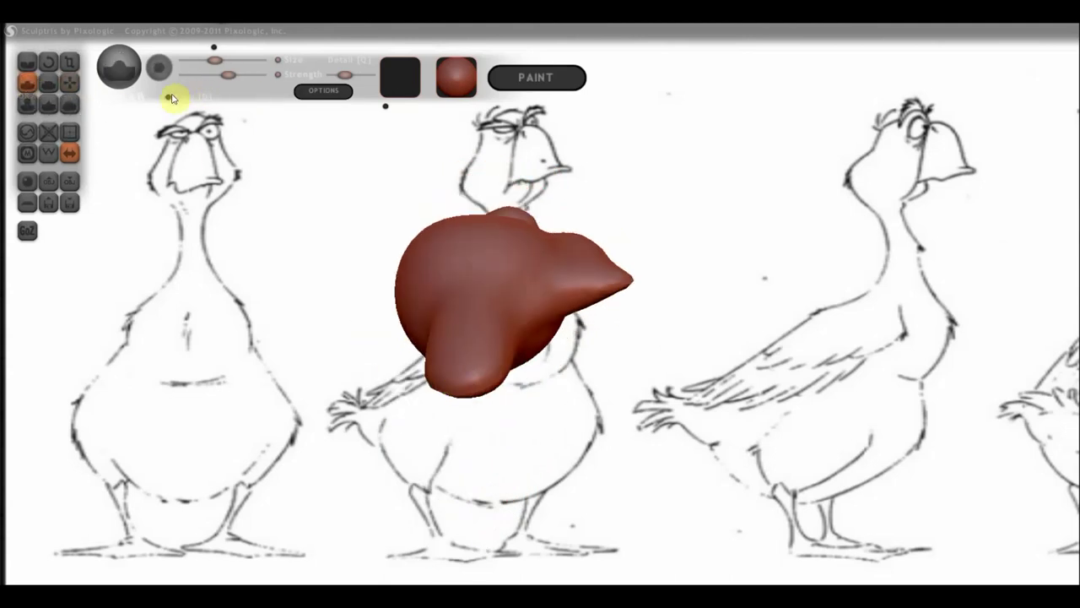
{"action": "mouse_move", "coordinate": [495, 338]}
{"action": "left_mouse_down"}
{"action": "mouse_move", "coordinate": [463, 374]}
{"action": "mouse_move", "coordinate": [449, 372]}
{"action": "mouse_move", "coordinate": [506, 447]}
{"action": "left_mouse_up"}
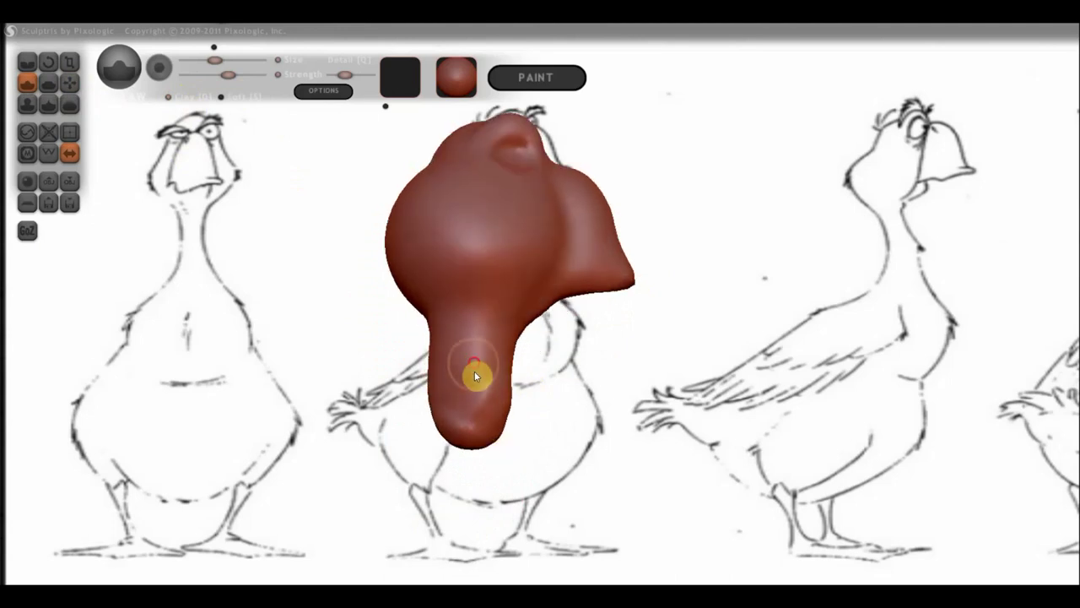
{"action": "mouse_move", "coordinate": [437, 361]}
{"action": "left_mouse_down"}
{"action": "mouse_move", "coordinate": [449, 329]}
{"action": "mouse_move", "coordinate": [477, 340]}
{"action": "left_mouse_up"}
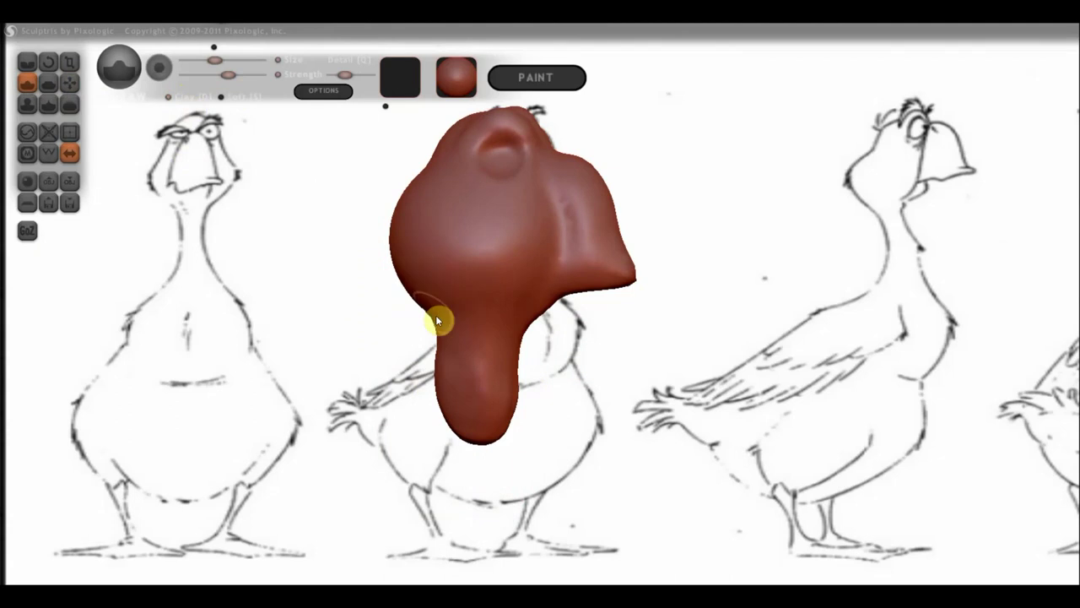
{"action": "scroll", "coordinate": [447, 321], "scroll_direction": "down", "scroll_amount": 2}
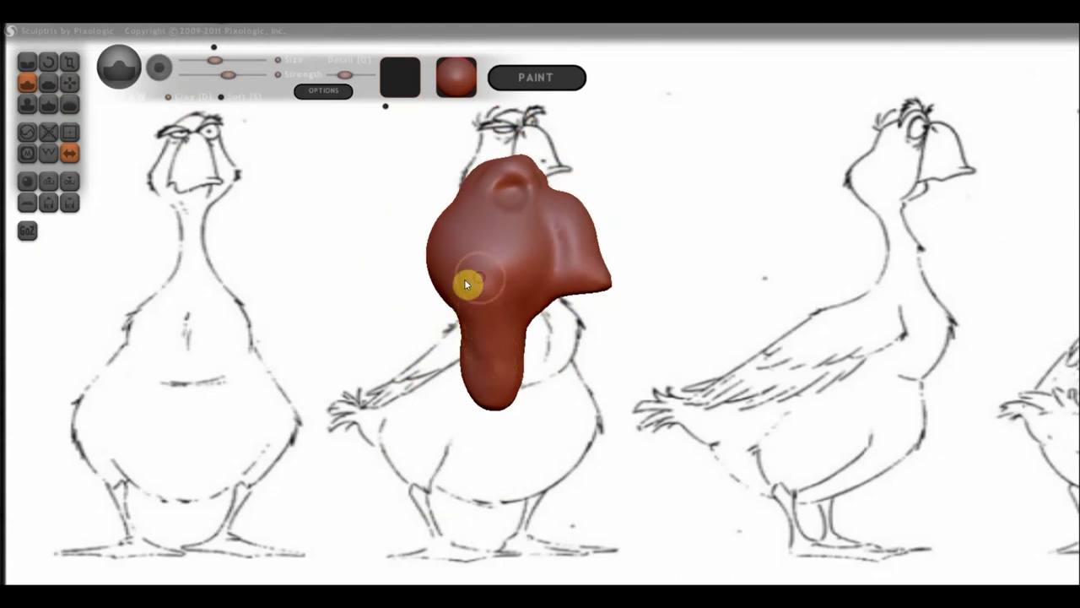
{"action": "mouse_move", "coordinate": [471, 291]}
{"action": "right_mouse_down"}
{"action": "mouse_move", "coordinate": [535, 306]}
{"action": "mouse_move", "coordinate": [447, 304]}
{"action": "mouse_move", "coordinate": [521, 307]}
{"action": "mouse_move", "coordinate": [521, 249]}
{"action": "mouse_move", "coordinate": [608, 192]}
{"action": "right_mouse_up"}
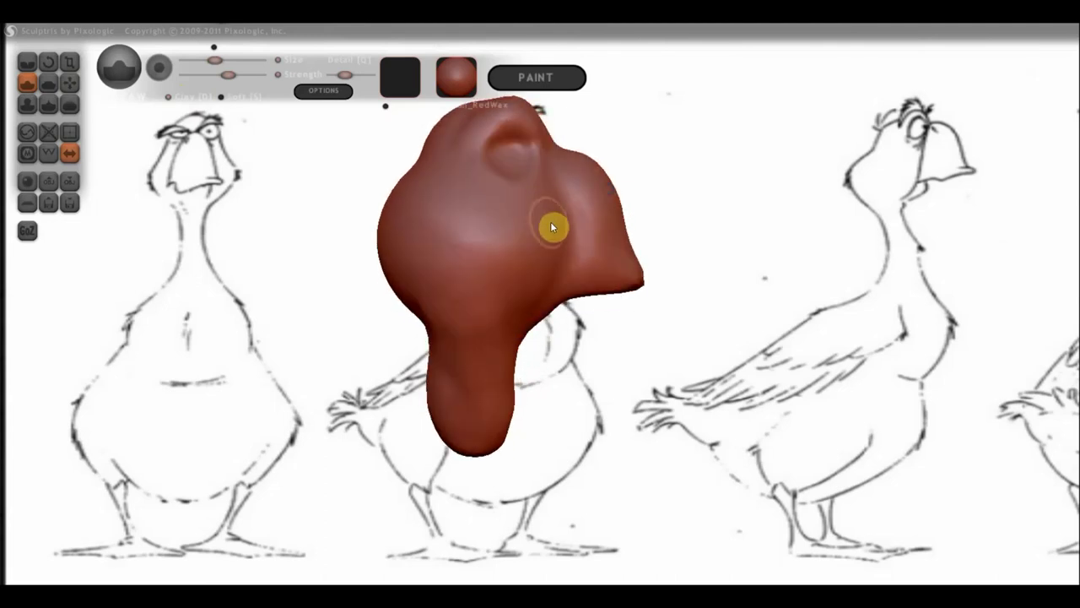
Push a vertical crease into the cheek with Grab, then return to the Draw brush
{"action": "left_click", "coordinate": [69, 82]}
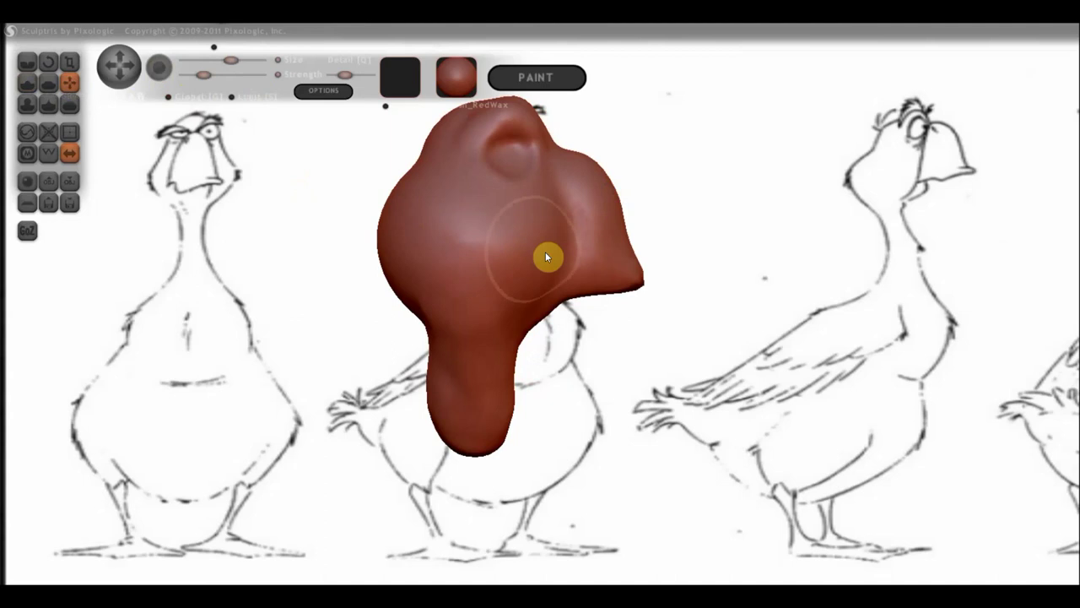
{"action": "mouse_move", "coordinate": [545, 252]}
{"action": "left_mouse_down"}
{"action": "mouse_move", "coordinate": [561, 234]}
{"action": "mouse_move", "coordinate": [527, 230]}
{"action": "mouse_move", "coordinate": [569, 230]}
{"action": "mouse_move", "coordinate": [539, 225]}
{"action": "mouse_move", "coordinate": [571, 258]}
{"action": "mouse_move", "coordinate": [543, 324]}
{"action": "mouse_move", "coordinate": [487, 304]}
{"action": "left_mouse_up"}
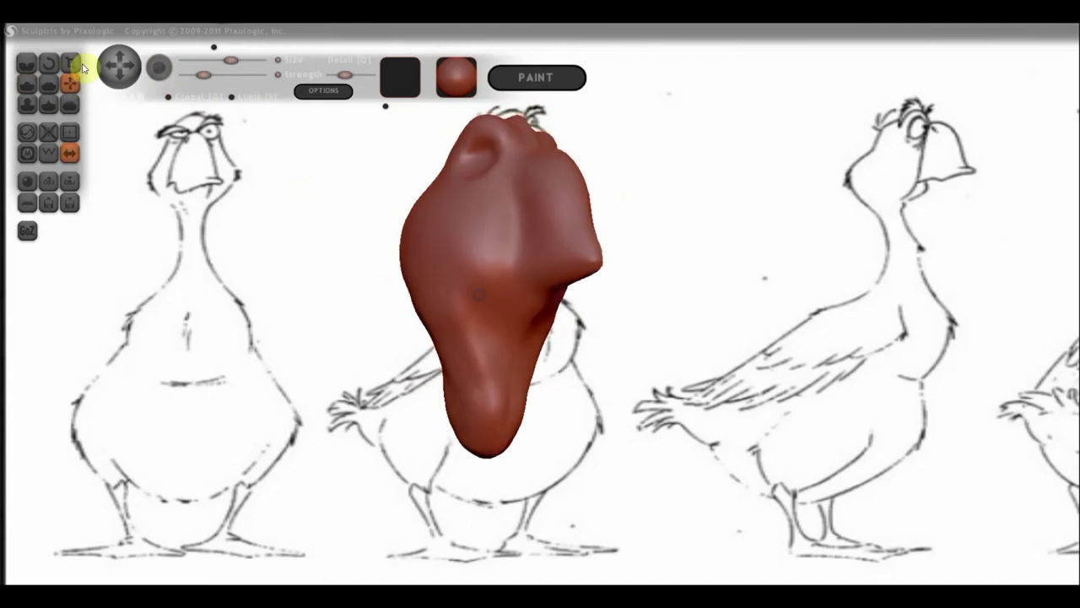
{"action": "left_click", "coordinate": [27, 82]}
{"action": "right_click_drag", "start_coordinate": [505, 354], "coordinate": [520, 304]}
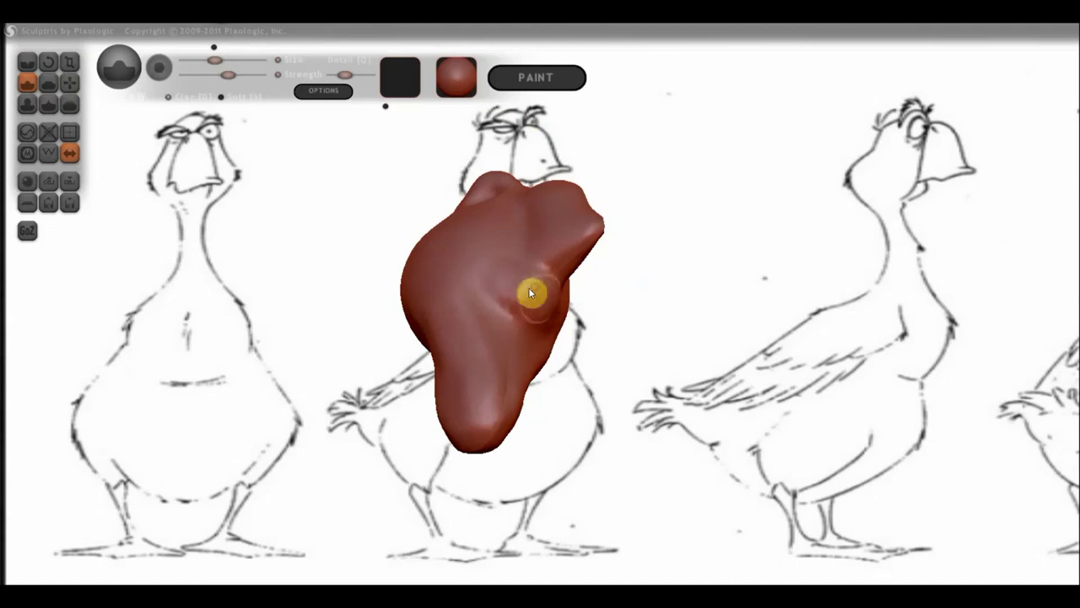
Reshape the cheek below the beak, turning the head to check it from front and side
{"action": "mouse_move", "coordinate": [544, 321]}
{"action": "right_mouse_down"}
{"action": "mouse_move", "coordinate": [610, 347]}
{"action": "mouse_move", "coordinate": [557, 242]}
{"action": "right_mouse_up"}
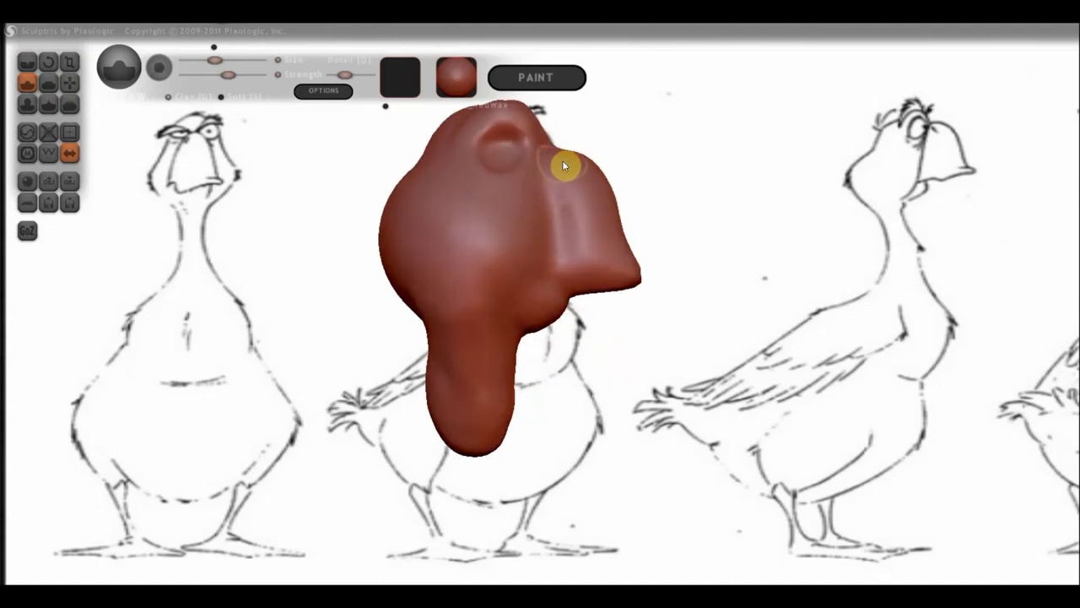
{"action": "mouse_move", "coordinate": [571, 166]}
{"action": "right_mouse_down"}
{"action": "mouse_move", "coordinate": [487, 238]}
{"action": "mouse_move", "coordinate": [533, 200]}
{"action": "right_mouse_up"}
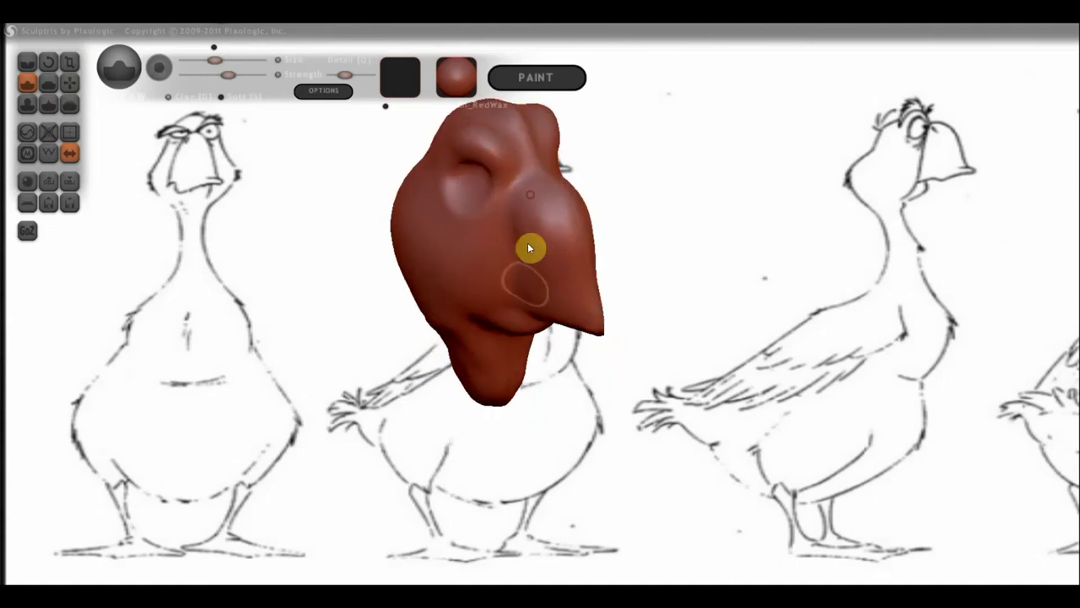
{"action": "right_click_drag", "start_coordinate": [495, 278], "coordinate": [518, 219]}
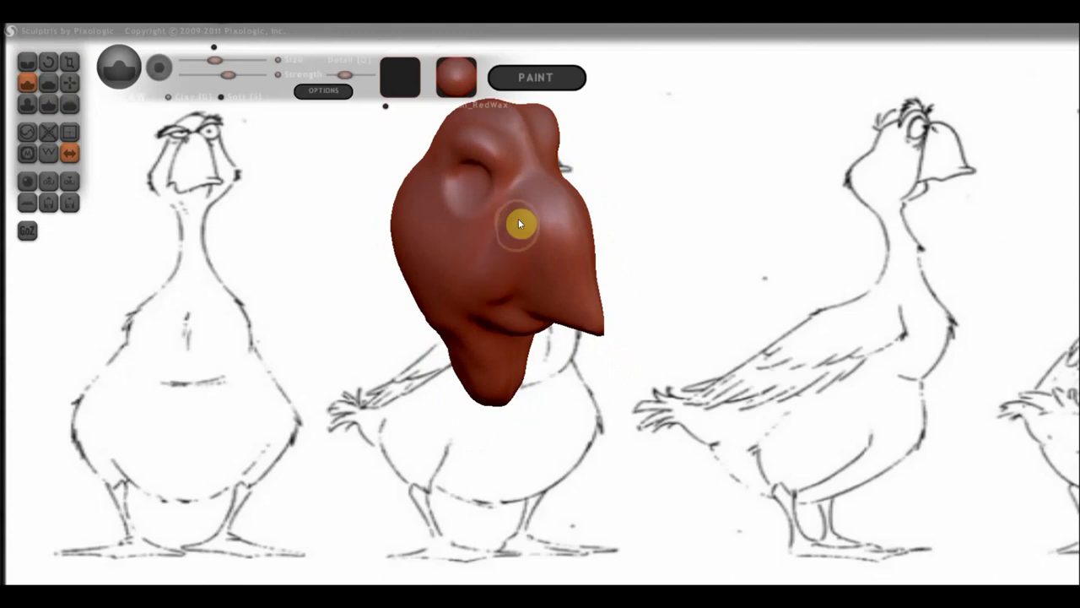
{"action": "mouse_move", "coordinate": [494, 277]}
{"action": "right_mouse_down"}
{"action": "mouse_move", "coordinate": [556, 206]}
{"action": "mouse_move", "coordinate": [521, 247]}
{"action": "right_mouse_up"}
{"action": "mouse_move", "coordinate": [520, 247]}
{"action": "left_mouse_down"}
{"action": "mouse_move", "coordinate": [571, 227]}
{"action": "mouse_move", "coordinate": [582, 239]}
{"action": "left_mouse_up"}
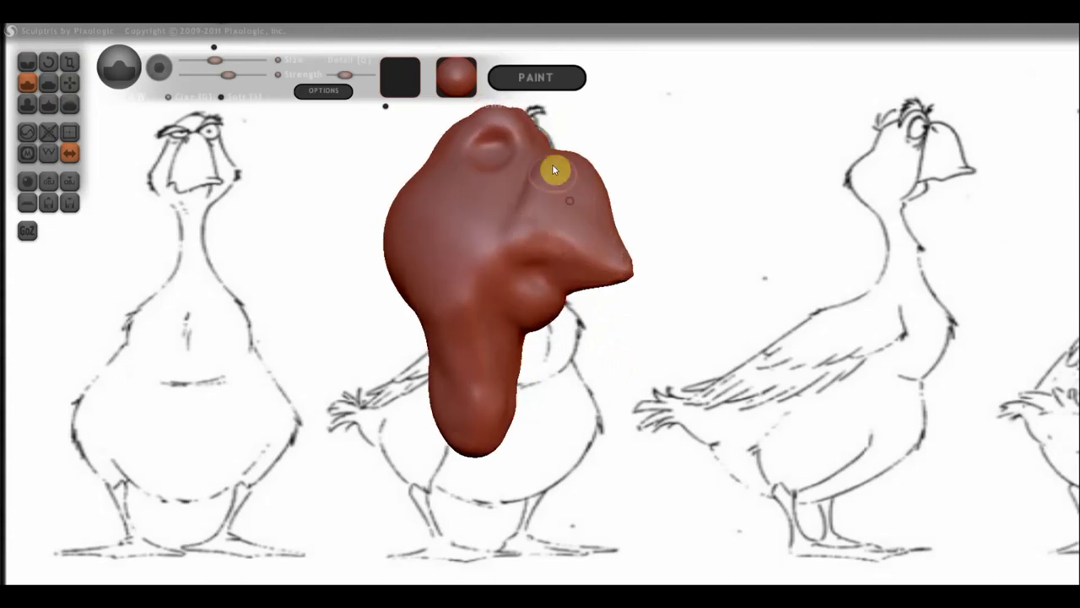
{"action": "mouse_move", "coordinate": [552, 217]}
{"action": "right_mouse_down"}
{"action": "mouse_move", "coordinate": [480, 244]}
{"action": "mouse_move", "coordinate": [419, 244]}
{"action": "mouse_move", "coordinate": [525, 237]}
{"action": "mouse_move", "coordinate": [547, 222]}
{"action": "right_mouse_up"}
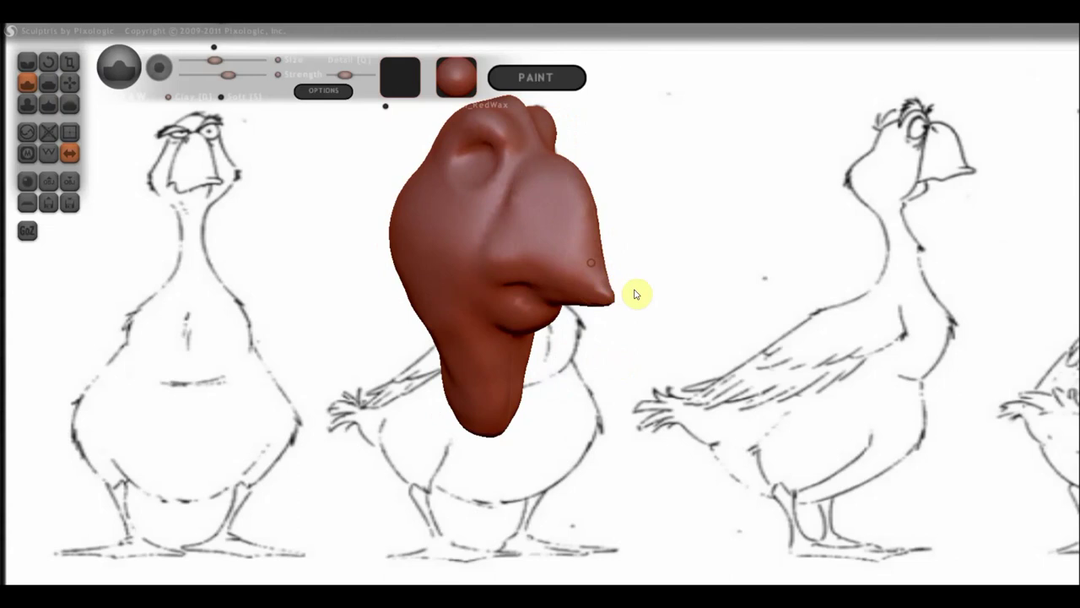
{"action": "mouse_move", "coordinate": [634, 295]}
{"action": "right_mouse_down"}
{"action": "mouse_move", "coordinate": [374, 285]}
{"action": "mouse_move", "coordinate": [385, 291]}
{"action": "right_mouse_up"}
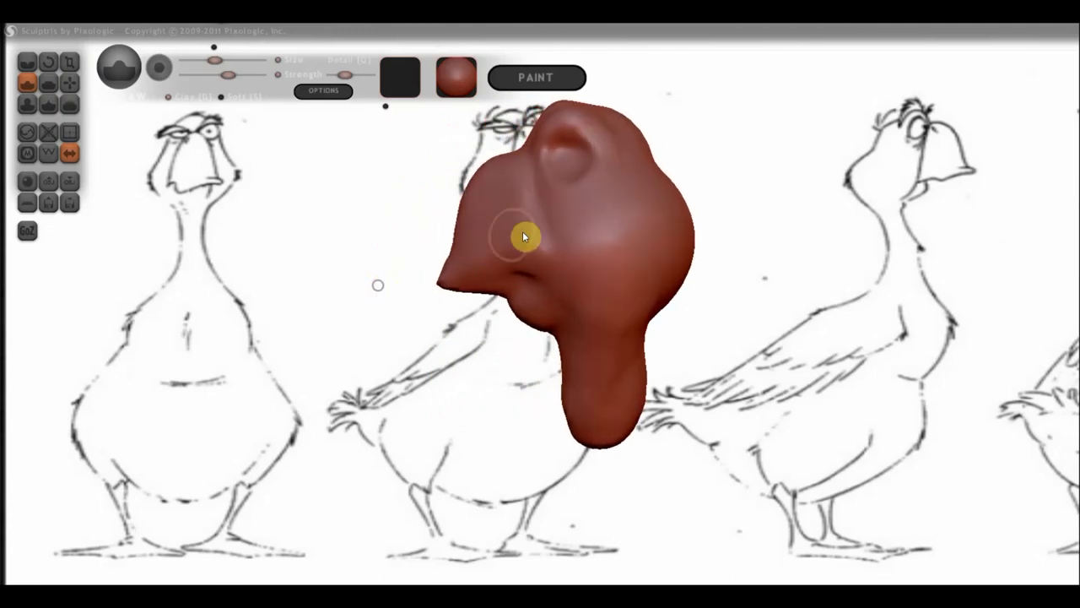
{"action": "right_click_drag", "start_coordinate": [623, 193], "coordinate": [661, 216]}
Build up the surface and a bulge around the goose's eye socket
{"action": "scroll", "coordinate": [661, 216], "scroll_direction": "up", "scroll_amount": 3}
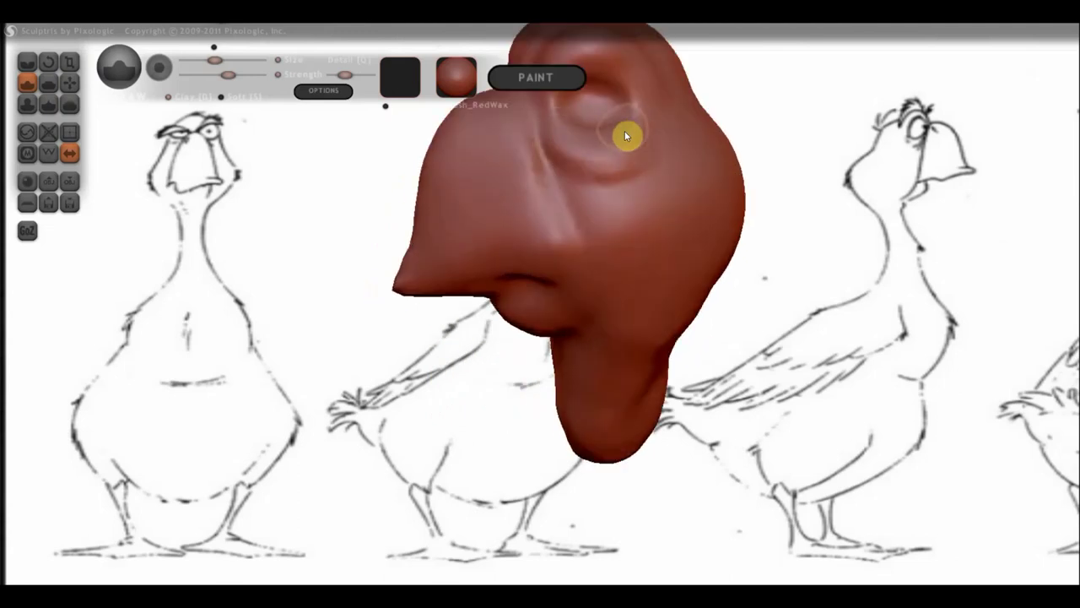
{"action": "left_click_drag", "start_coordinate": [561, 142], "coordinate": [570, 140]}
{"action": "mouse_move", "coordinate": [649, 131]}
{"action": "left_mouse_down"}
{"action": "mouse_move", "coordinate": [596, 181]}
{"action": "mouse_move", "coordinate": [545, 145]}
{"action": "mouse_move", "coordinate": [665, 164]}
{"action": "left_mouse_up"}
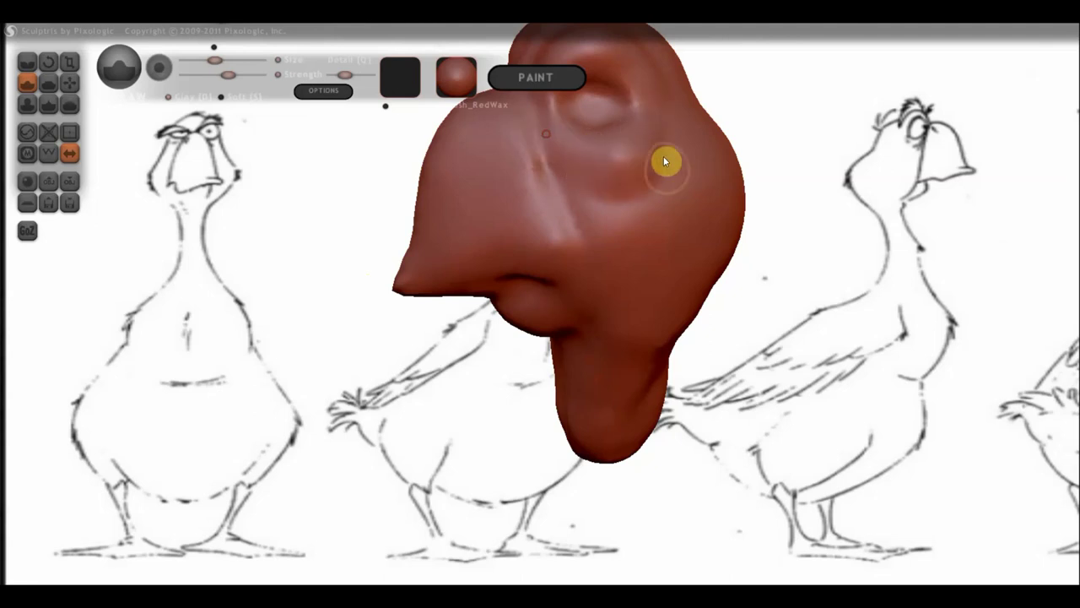
{"action": "mouse_move", "coordinate": [651, 186]}
{"action": "right_mouse_down"}
{"action": "mouse_move", "coordinate": [686, 157]}
{"action": "mouse_move", "coordinate": [574, 169]}
{"action": "right_mouse_up"}
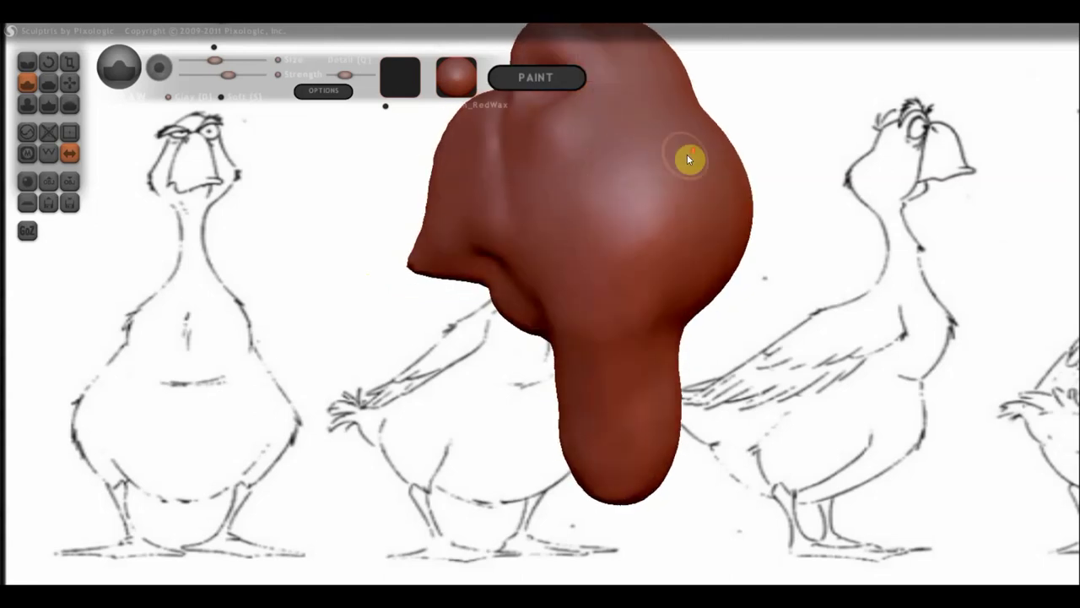
{"action": "mouse_move", "coordinate": [689, 159]}
{"action": "right_mouse_down"}
{"action": "mouse_move", "coordinate": [630, 248]}
{"action": "mouse_move", "coordinate": [615, 203]}
{"action": "right_mouse_up"}
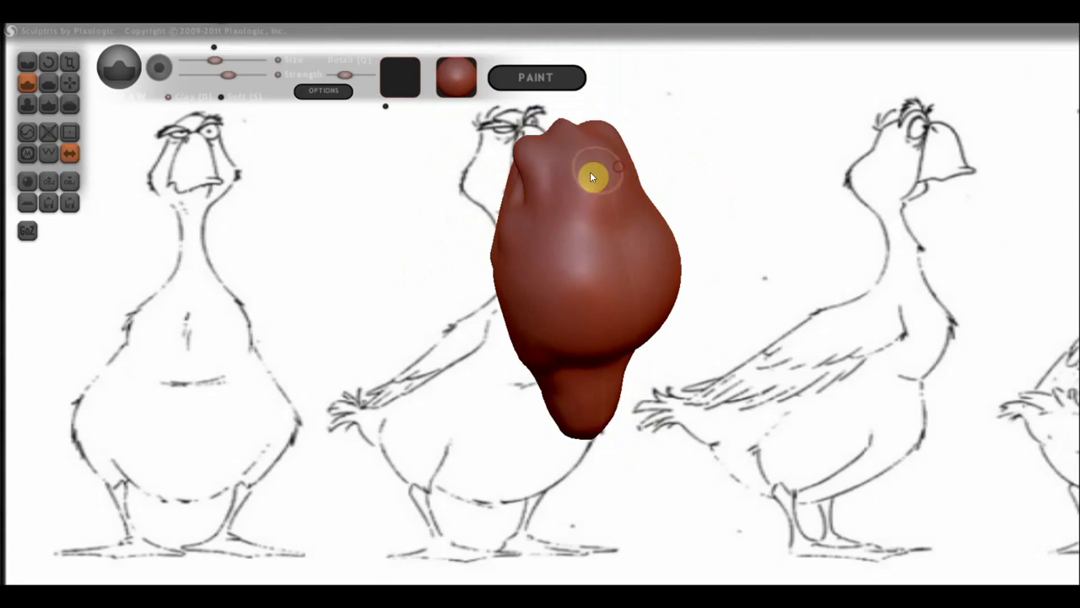
Lower the brush strength for gentler strokes and bring the head back to front-facing
{"action": "left_click_drag", "start_coordinate": [228, 75], "coordinate": [215, 76]}
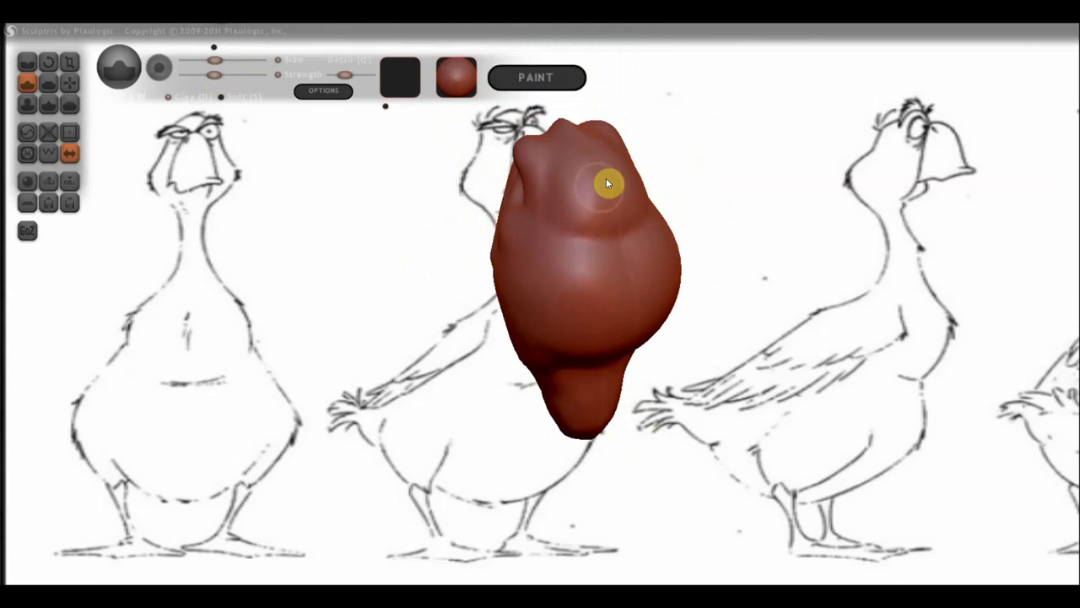
{"action": "mouse_move", "coordinate": [628, 236]}
{"action": "left_mouse_down"}
{"action": "mouse_move", "coordinate": [714, 200]}
{"action": "mouse_move", "coordinate": [697, 193]}
{"action": "left_mouse_up"}
{"action": "scroll", "coordinate": [564, 228], "scroll_direction": "down", "scroll_amount": 2}
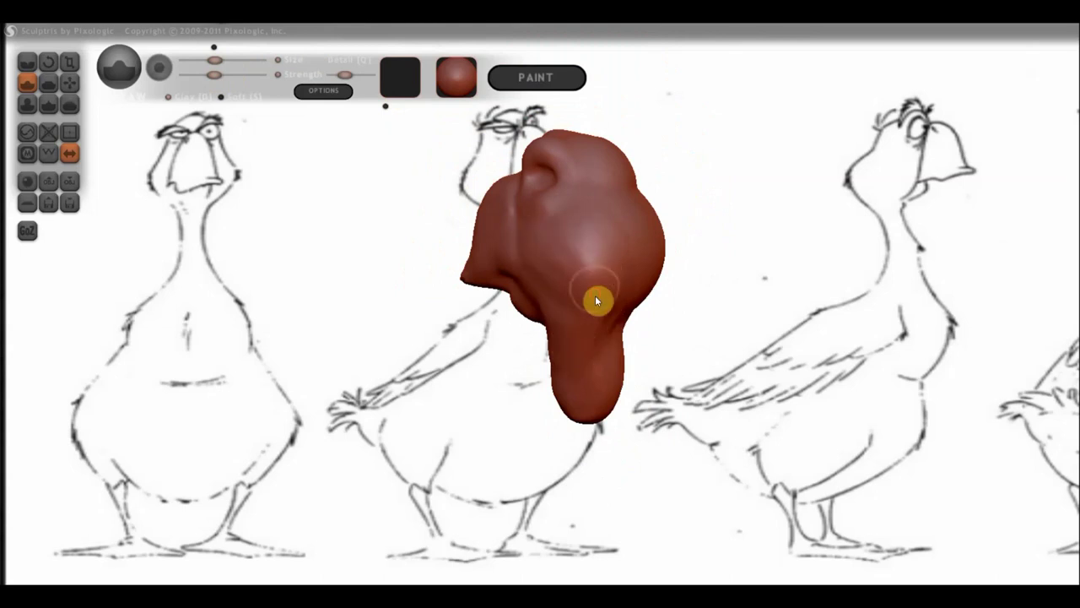
{"action": "left_click_drag", "start_coordinate": [634, 338], "coordinate": [634, 299]}
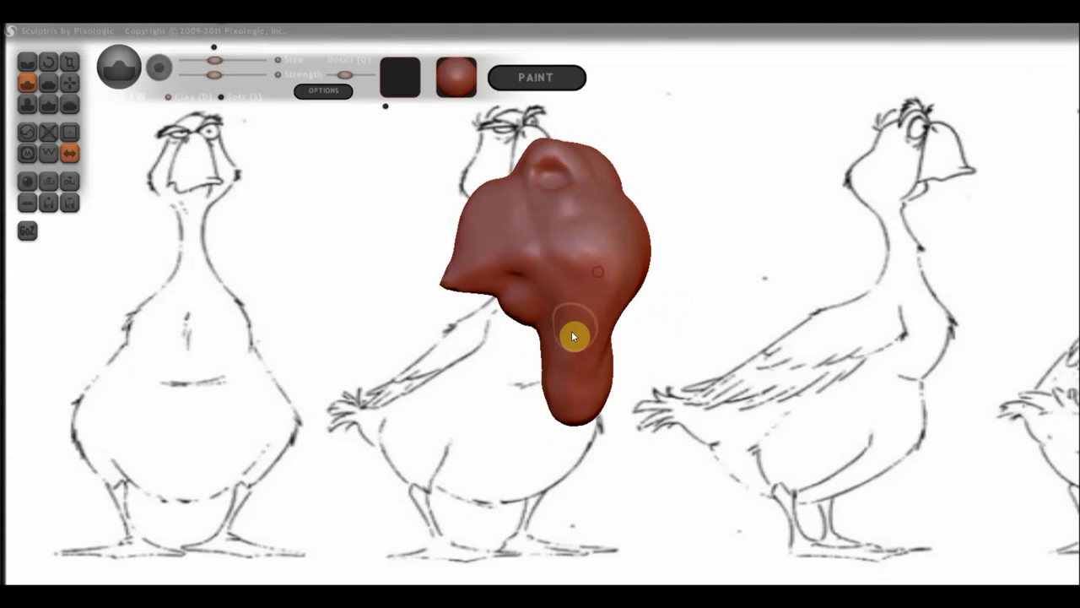
{"action": "mouse_move", "coordinate": [588, 277]}
{"action": "right_mouse_down"}
{"action": "mouse_move", "coordinate": [594, 309]}
{"action": "mouse_move", "coordinate": [473, 313]}
{"action": "mouse_move", "coordinate": [463, 301]}
{"action": "mouse_move", "coordinate": [476, 299]}
{"action": "right_mouse_up"}
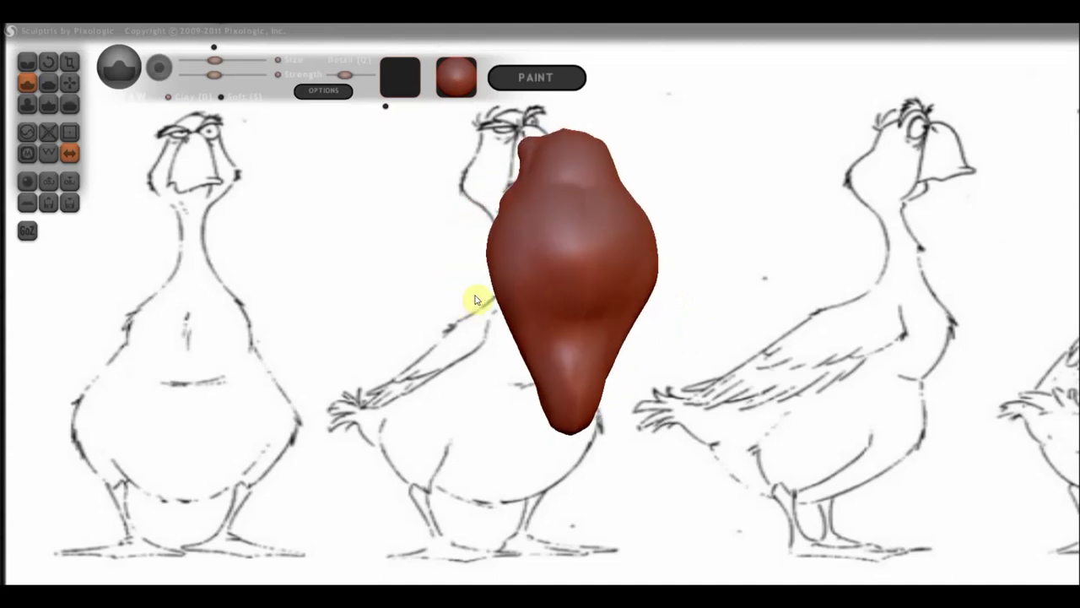
{"action": "mouse_move", "coordinate": [611, 296]}
{"action": "right_mouse_down"}
{"action": "mouse_move", "coordinate": [856, 309]}
{"action": "mouse_move", "coordinate": [752, 321]}
{"action": "right_mouse_up"}
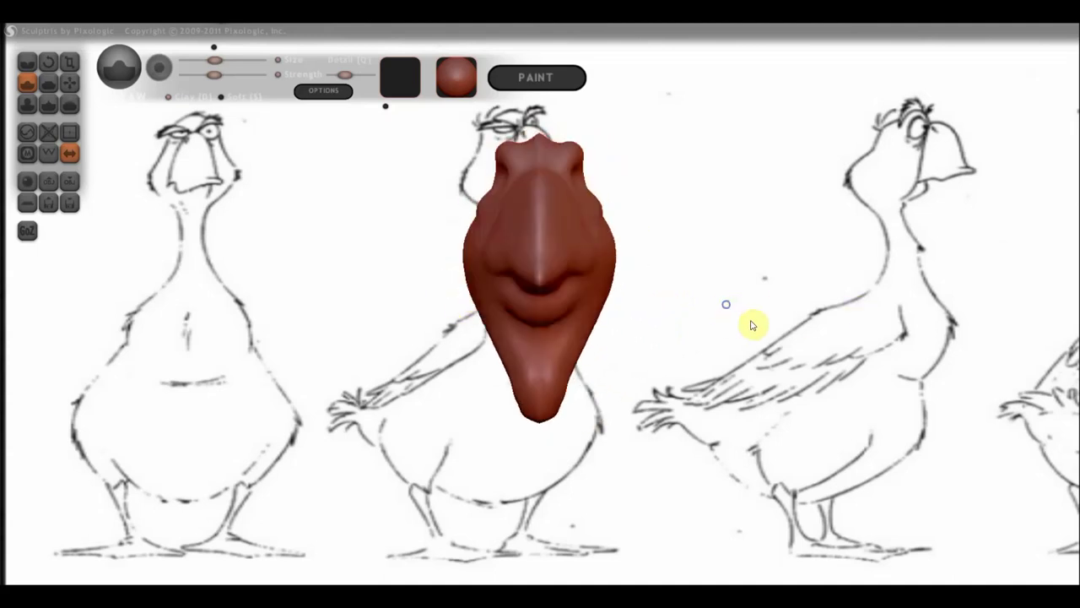
With Grab at higher strength, puff out the cheeks and pull the chin into a long, narrow point
{"action": "left_click", "coordinate": [71, 83]}
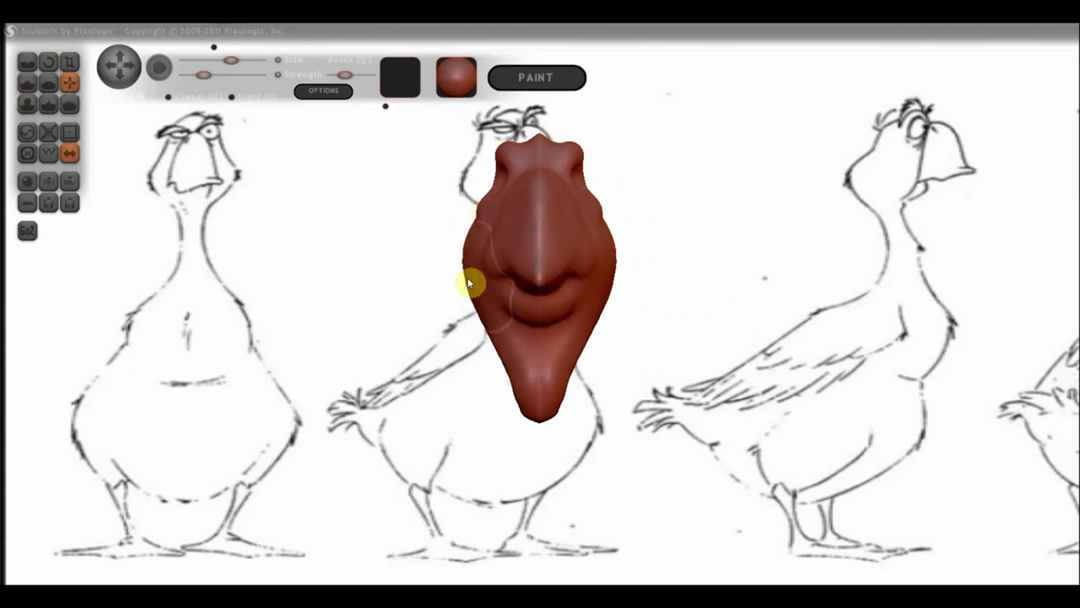
{"action": "left_click_drag", "start_coordinate": [204, 75], "coordinate": [224, 75]}
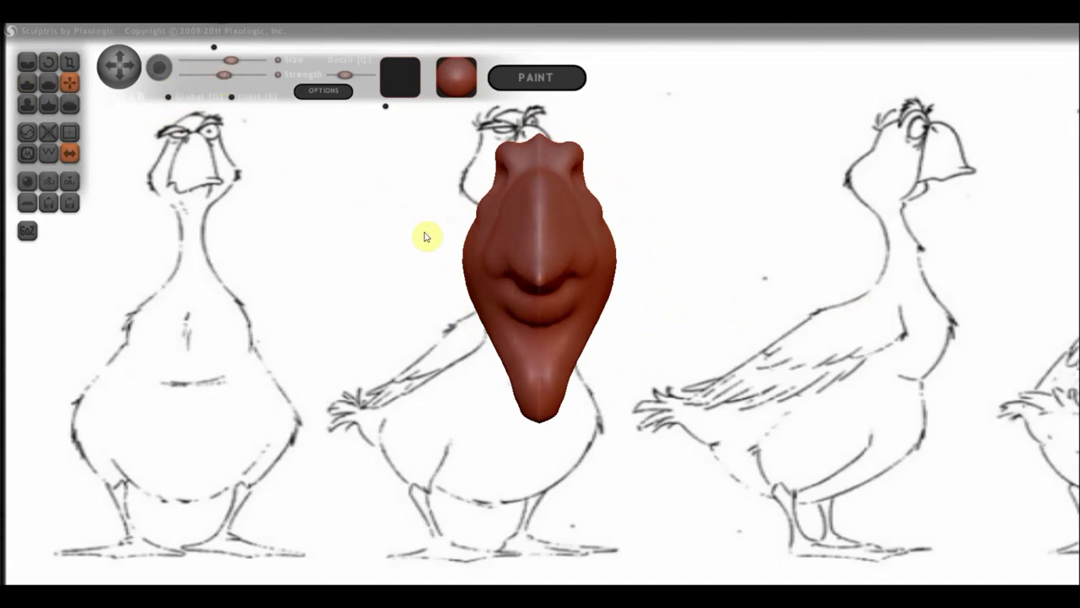
{"action": "left_click_drag", "start_coordinate": [465, 282], "coordinate": [448, 294]}
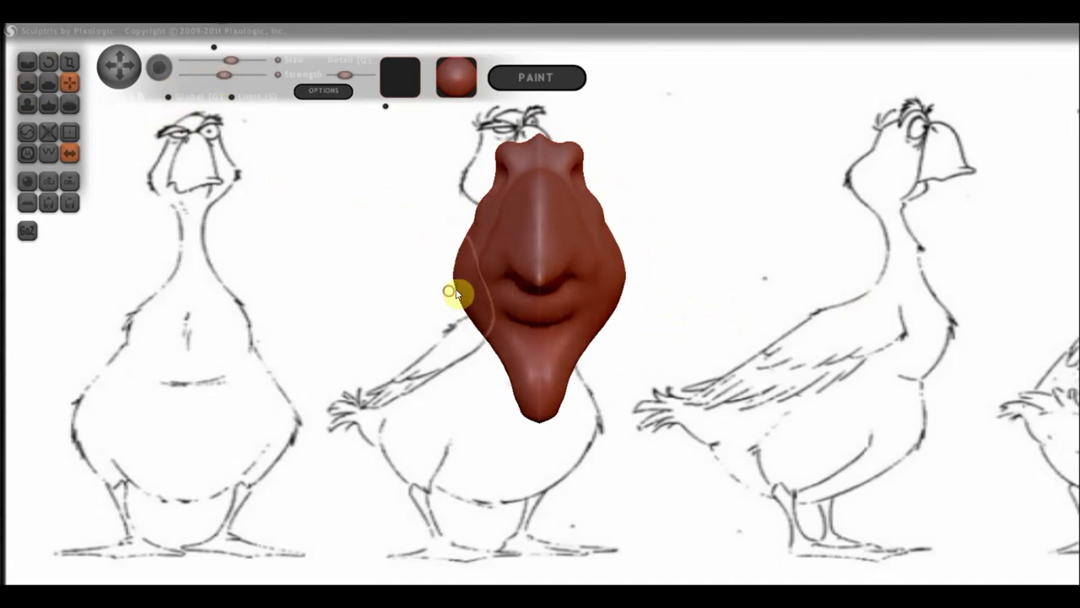
{"action": "mouse_move", "coordinate": [527, 395]}
{"action": "left_mouse_down"}
{"action": "mouse_move", "coordinate": [522, 481]}
{"action": "mouse_move", "coordinate": [523, 456]}
{"action": "left_mouse_up"}
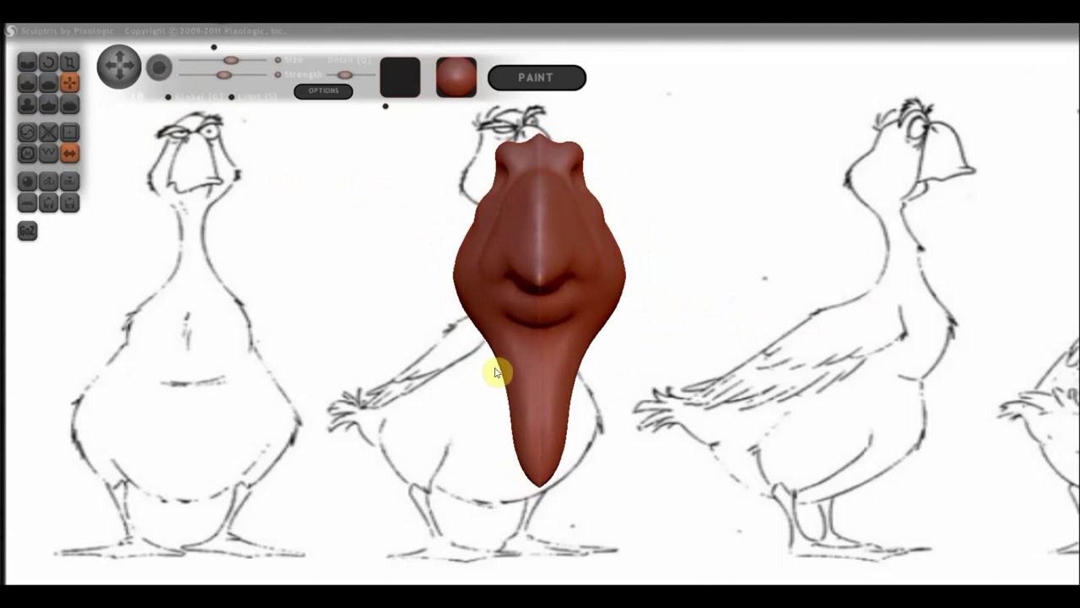
{"action": "left_click_drag", "start_coordinate": [499, 381], "coordinate": [493, 362]}
Push out the head's left cheek and bulge the right jaw outward
{"action": "left_click_drag", "start_coordinate": [515, 110], "coordinate": [676, 107]}
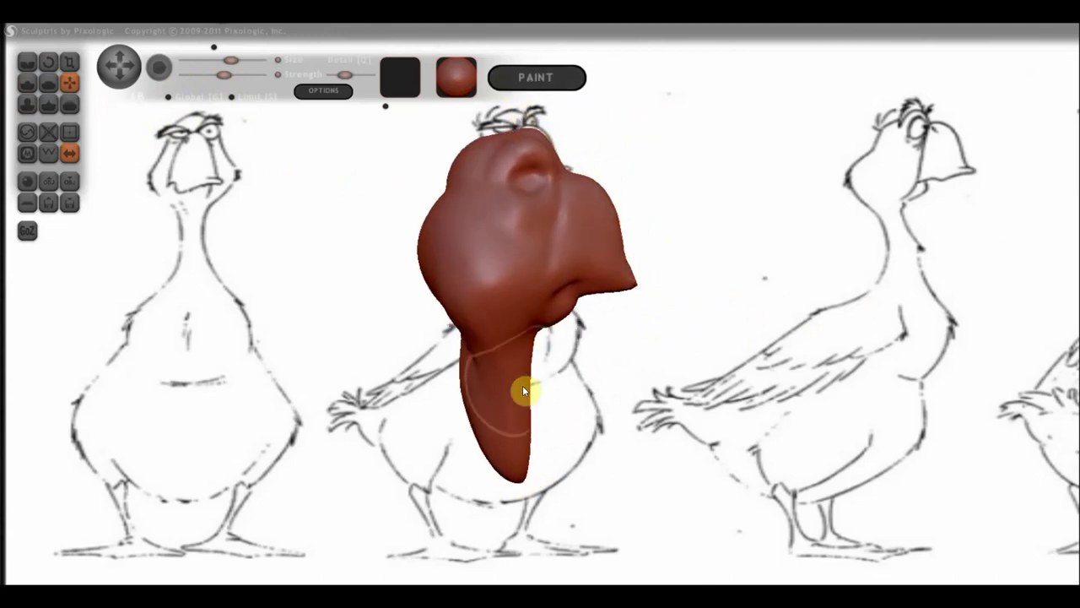
{"action": "scroll", "coordinate": [466, 297], "scroll_direction": "down", "scroll_amount": 2}
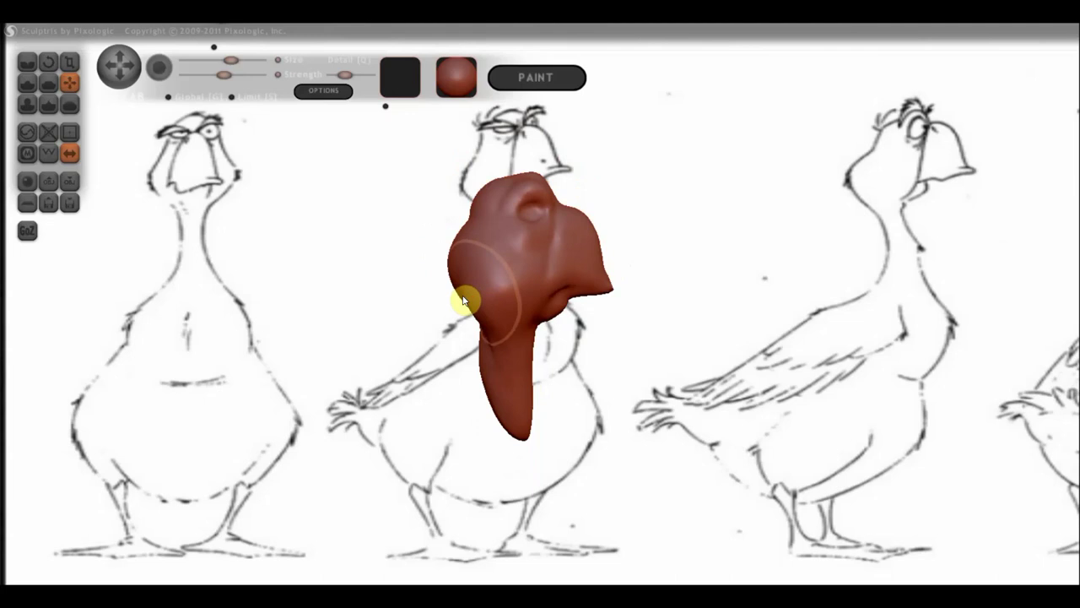
{"action": "scroll", "coordinate": [454, 238], "scroll_direction": "up", "scroll_amount": 2}
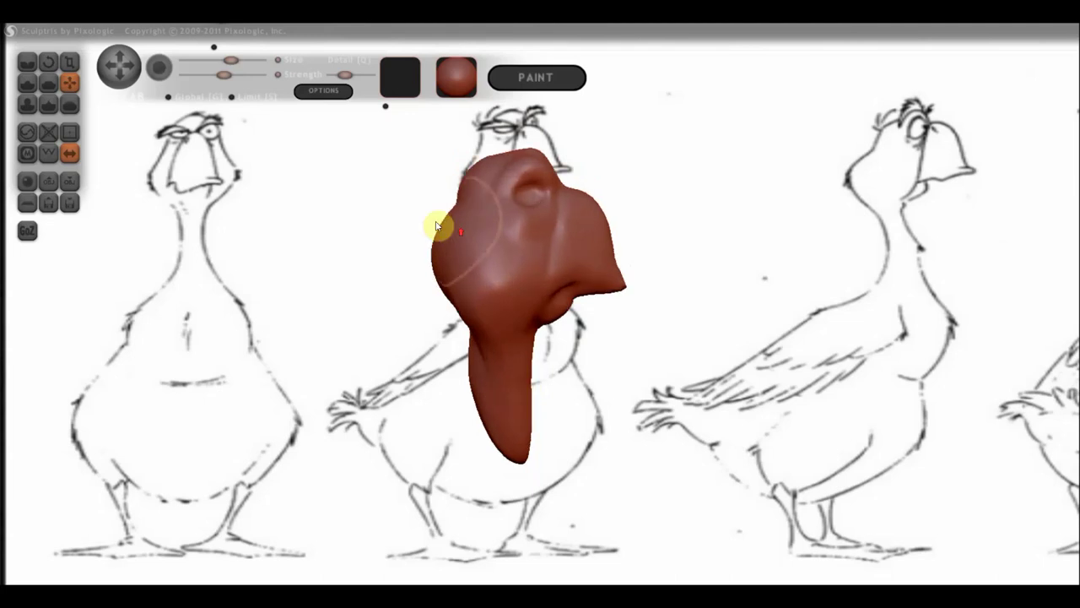
{"action": "mouse_move", "coordinate": [444, 233]}
{"action": "left_mouse_down"}
{"action": "mouse_move", "coordinate": [452, 308]}
{"action": "mouse_move", "coordinate": [425, 301]}
{"action": "mouse_move", "coordinate": [564, 319]}
{"action": "mouse_move", "coordinate": [518, 336]}
{"action": "left_mouse_up"}
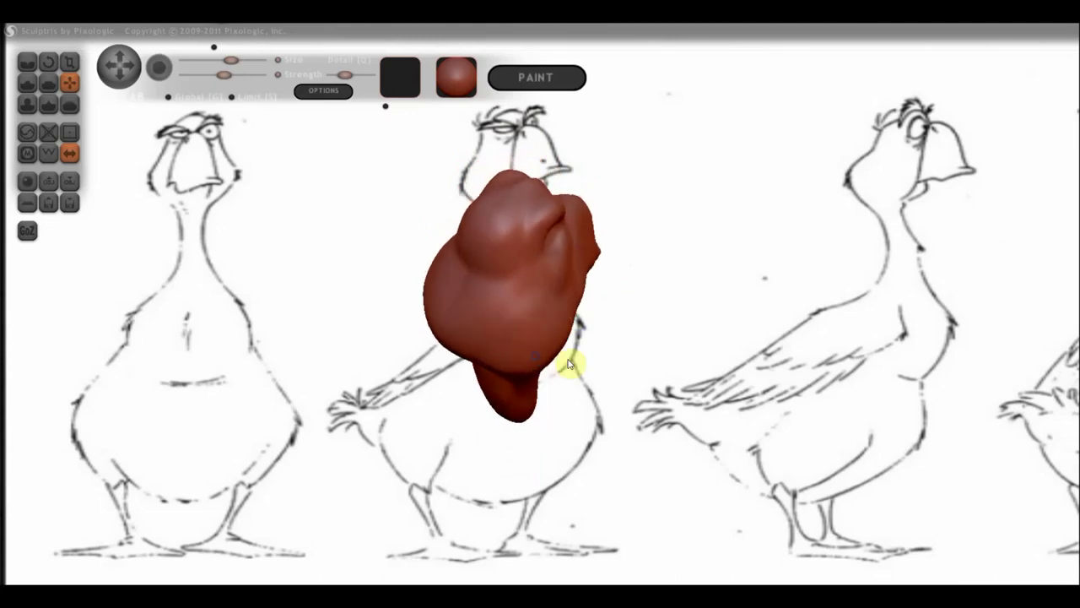
{"action": "mouse_move", "coordinate": [571, 361]}
{"action": "left_mouse_down"}
{"action": "mouse_move", "coordinate": [622, 369]}
{"action": "mouse_move", "coordinate": [471, 275]}
{"action": "mouse_move", "coordinate": [453, 301]}
{"action": "mouse_move", "coordinate": [466, 307]}
{"action": "left_mouse_up"}
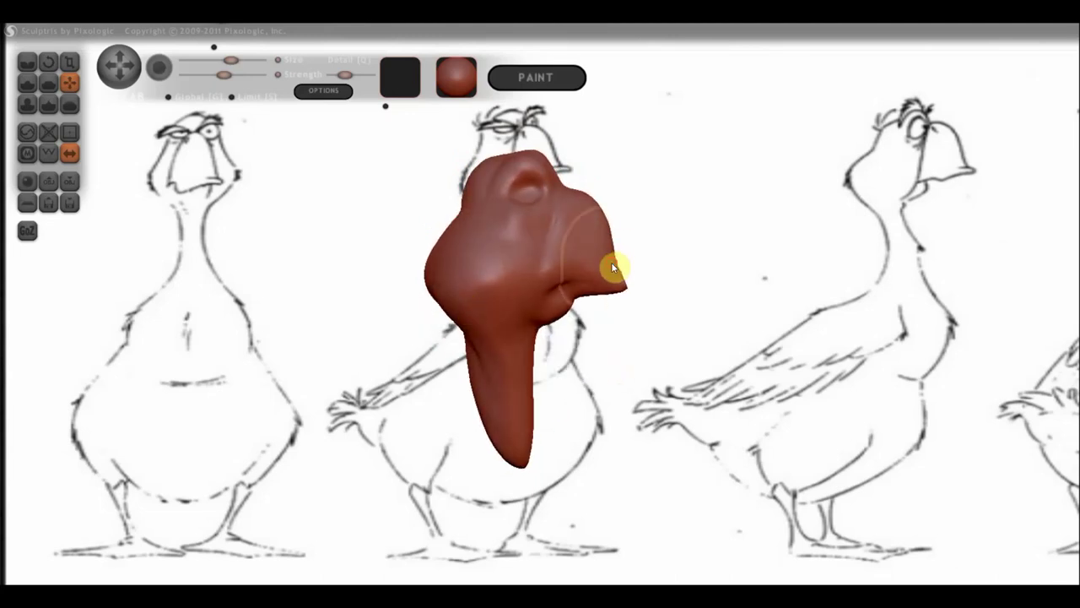
{"action": "mouse_move", "coordinate": [617, 270]}
{"action": "left_mouse_down"}
{"action": "mouse_move", "coordinate": [627, 265]}
{"action": "mouse_move", "coordinate": [596, 220]}
{"action": "left_mouse_up"}
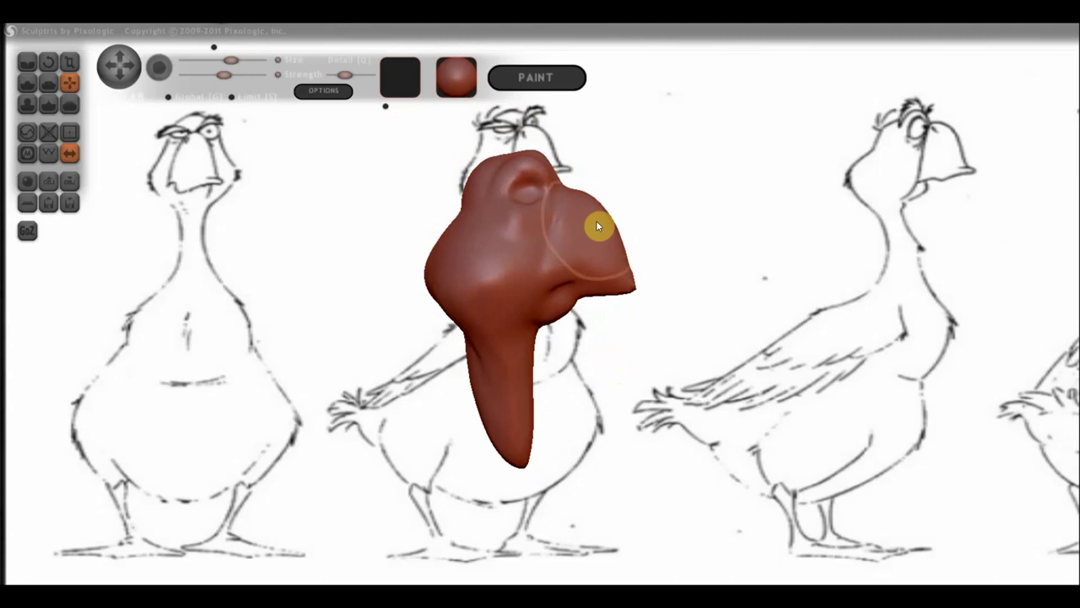
Carve a crease line into the neck with the Draw brush
{"action": "scroll", "coordinate": [607, 233], "scroll_direction": "up", "scroll_amount": 2}
{"action": "left_click", "coordinate": [26, 62]}
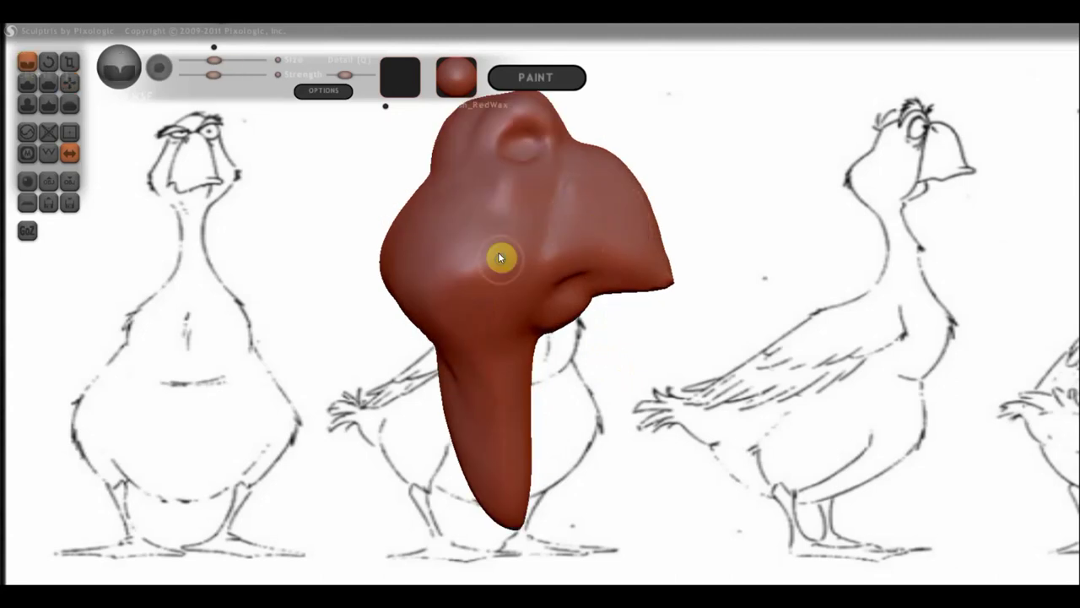
{"action": "mouse_move", "coordinate": [492, 241]}
{"action": "right_mouse_down"}
{"action": "mouse_move", "coordinate": [533, 262]}
{"action": "mouse_move", "coordinate": [528, 280]}
{"action": "right_mouse_up"}
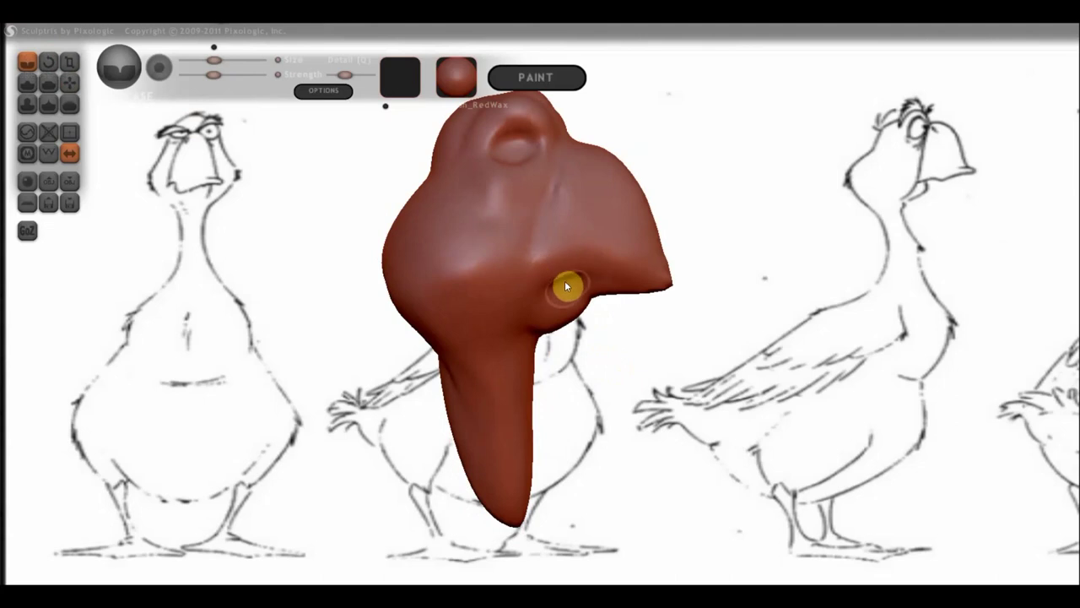
{"action": "left_click_drag", "start_coordinate": [545, 214], "coordinate": [526, 303]}
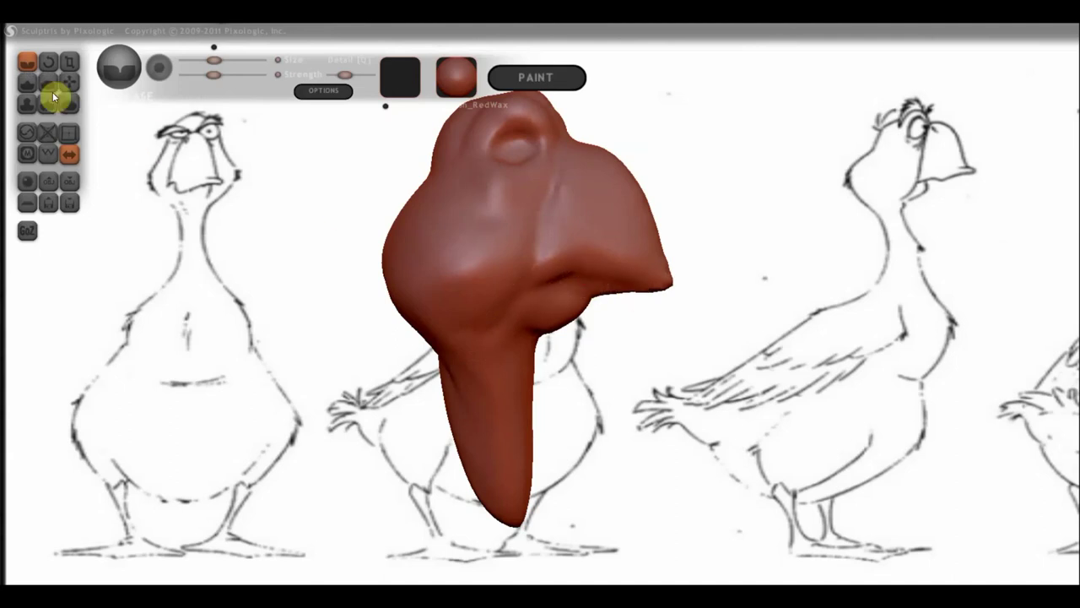
Extend the beak tip so it points further toward the lower right
{"action": "left_click_drag", "start_coordinate": [550, 234], "coordinate": [530, 162]}
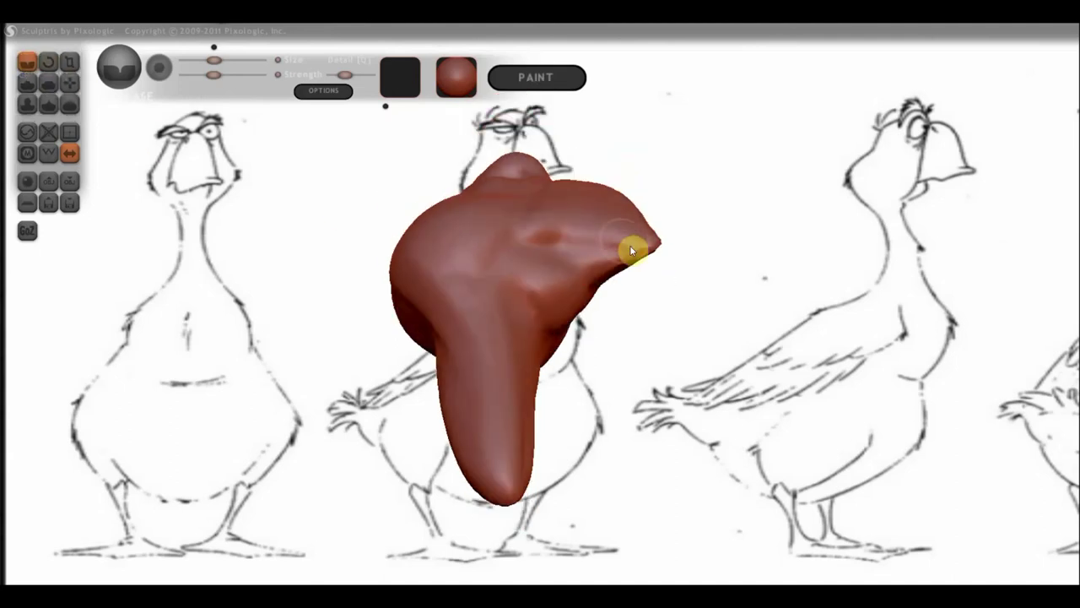
{"action": "mouse_move", "coordinate": [631, 263]}
{"action": "left_mouse_down"}
{"action": "mouse_move", "coordinate": [627, 346]}
{"action": "mouse_move", "coordinate": [675, 340]}
{"action": "left_mouse_up"}
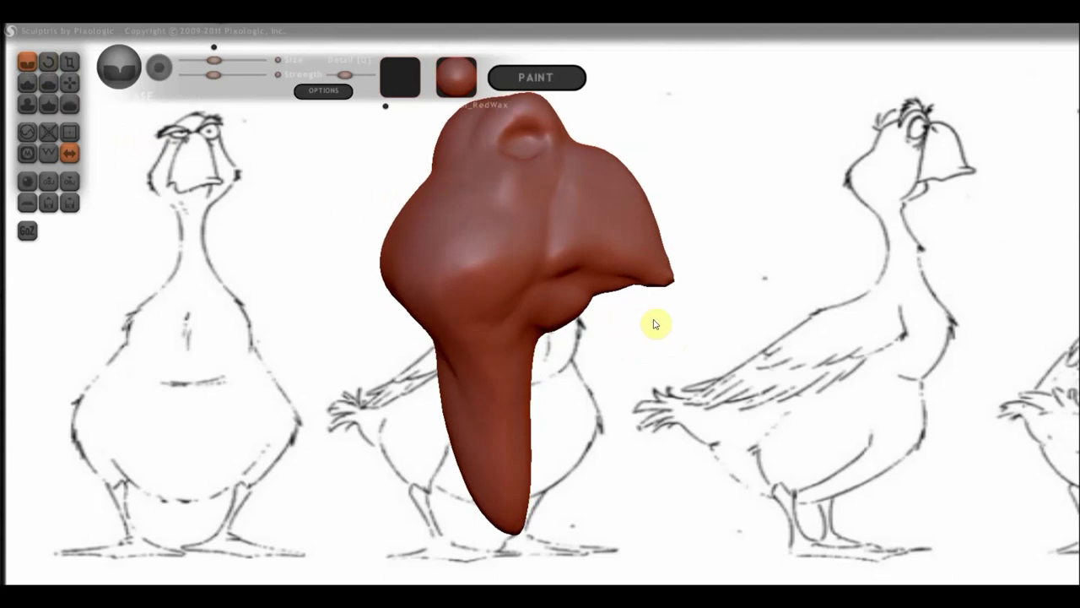
{"action": "mouse_move", "coordinate": [743, 273]}
{"action": "left_mouse_down", "text": "alt"}
{"action": "mouse_move", "coordinate": [517, 311]}
{"action": "mouse_move", "coordinate": [748, 261]}
{"action": "mouse_move", "coordinate": [576, 293]}
{"action": "left_mouse_up", "text": "alt"}
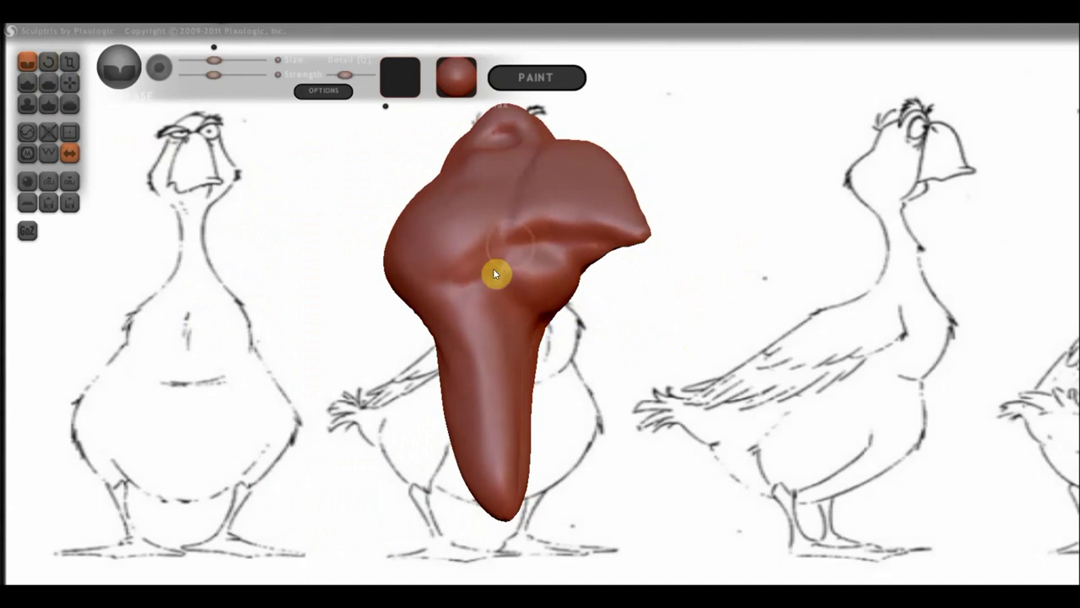
{"action": "mouse_move", "coordinate": [513, 258]}
{"action": "right_mouse_down"}
{"action": "mouse_move", "coordinate": [559, 338]}
{"action": "mouse_move", "coordinate": [572, 317]}
{"action": "mouse_move", "coordinate": [651, 357]}
{"action": "mouse_move", "coordinate": [460, 181]}
{"action": "mouse_move", "coordinate": [429, 251]}
{"action": "mouse_move", "coordinate": [573, 303]}
{"action": "mouse_move", "coordinate": [640, 315]}
{"action": "right_mouse_up"}
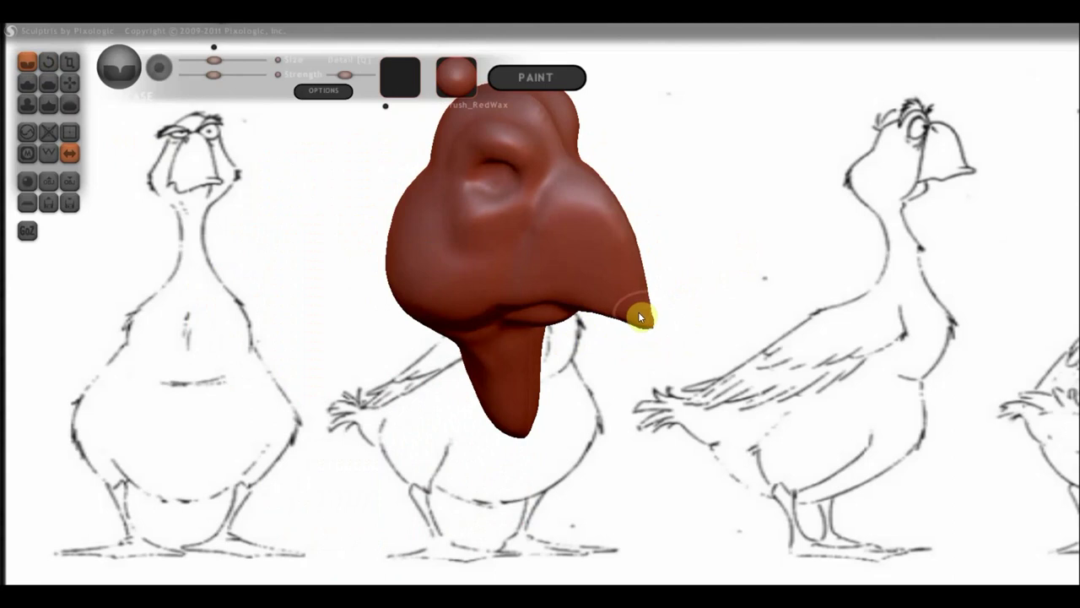
{"action": "left_click_drag", "start_coordinate": [639, 314], "coordinate": [545, 289]}
{"action": "left_click_drag", "start_coordinate": [570, 295], "coordinate": [507, 306]}
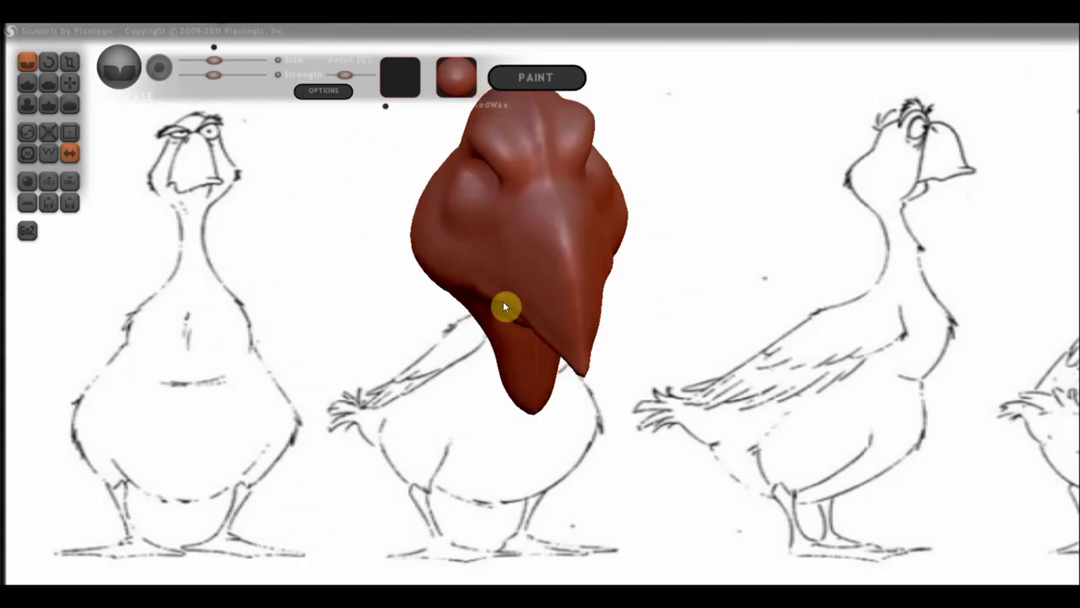
Pull the beak tip up and to the right with Grab
{"action": "left_click", "coordinate": [72, 85]}
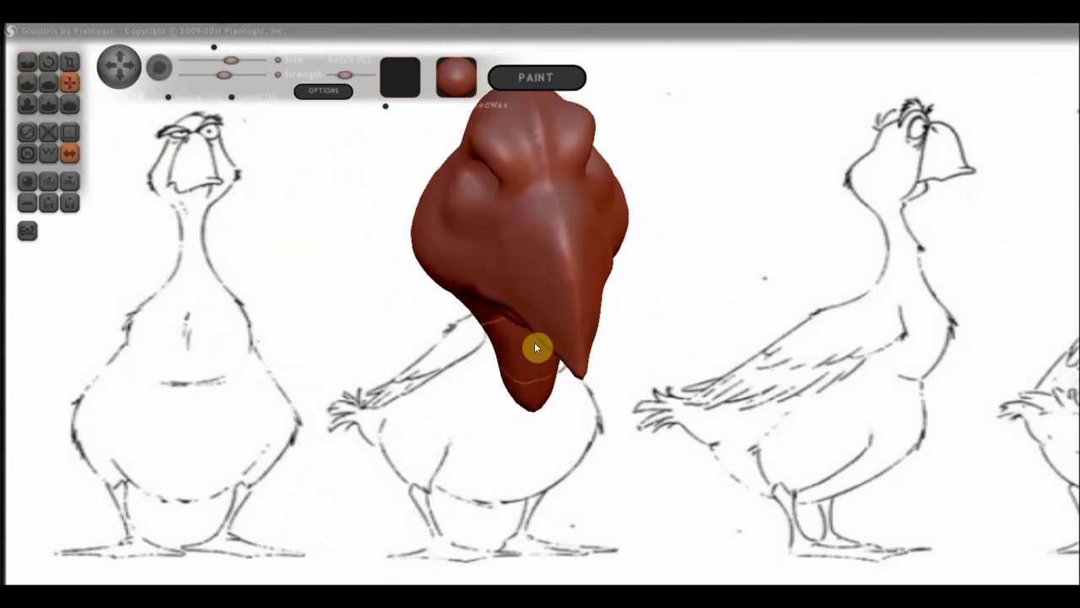
{"action": "mouse_move", "coordinate": [551, 339]}
{"action": "left_mouse_down"}
{"action": "mouse_move", "coordinate": [526, 350]}
{"action": "mouse_move", "coordinate": [549, 350]}
{"action": "mouse_move", "coordinate": [528, 386]}
{"action": "mouse_move", "coordinate": [512, 386]}
{"action": "mouse_move", "coordinate": [560, 386]}
{"action": "mouse_move", "coordinate": [583, 366]}
{"action": "left_mouse_up"}
{"action": "mouse_move", "coordinate": [581, 362]}
{"action": "right_mouse_down"}
{"action": "mouse_move", "coordinate": [548, 349]}
{"action": "mouse_move", "coordinate": [548, 292]}
{"action": "mouse_move", "coordinate": [521, 260]}
{"action": "mouse_move", "coordinate": [635, 317]}
{"action": "mouse_move", "coordinate": [634, 290]}
{"action": "right_mouse_up"}
{"action": "mouse_move", "coordinate": [633, 289]}
{"action": "left_mouse_down"}
{"action": "mouse_move", "coordinate": [646, 279]}
{"action": "mouse_move", "coordinate": [669, 298]}
{"action": "left_mouse_up"}
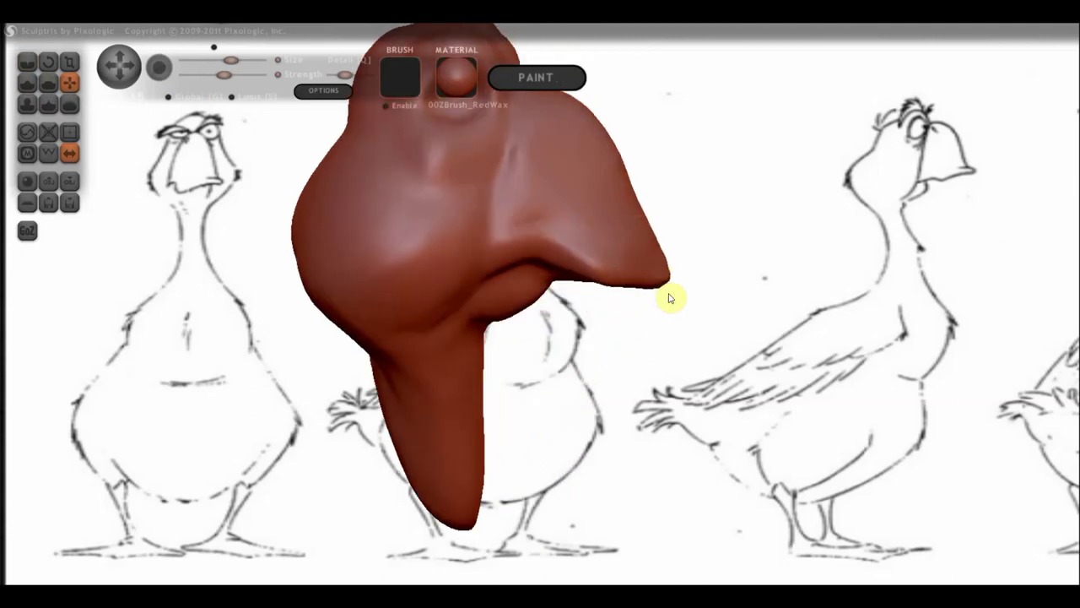
Reshape the front of the beak symmetrically with the Crease brush
{"action": "left_click", "coordinate": [26, 64]}
{"action": "left_click", "coordinate": [24, 77]}
{"action": "mouse_move", "coordinate": [572, 227]}
{"action": "right_mouse_down"}
{"action": "mouse_move", "coordinate": [397, 236]}
{"action": "mouse_move", "coordinate": [466, 224]}
{"action": "mouse_move", "coordinate": [614, 285]}
{"action": "right_mouse_up"}
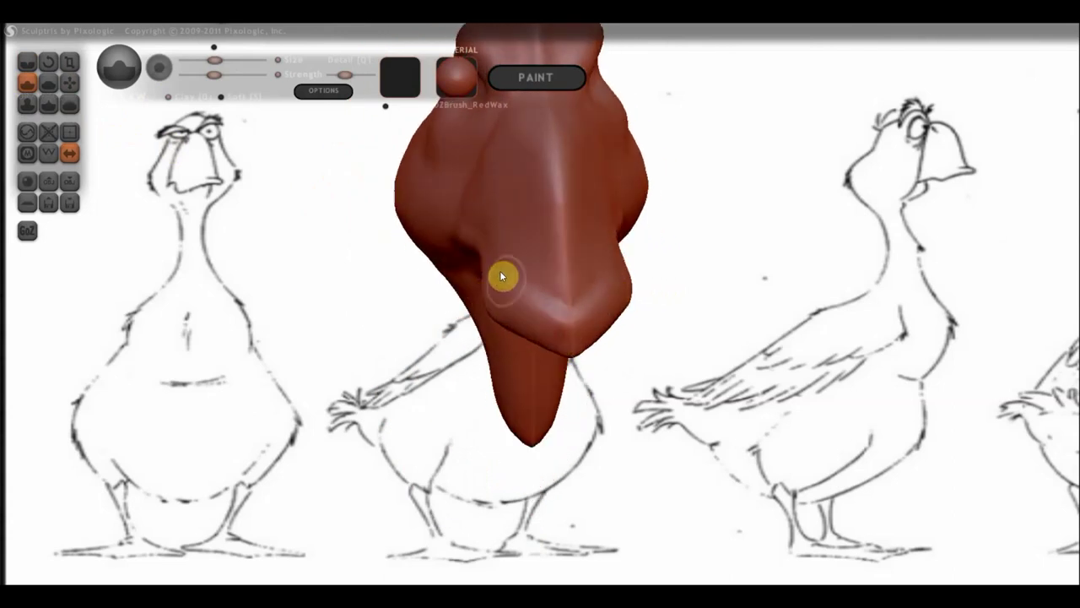
{"action": "mouse_move", "coordinate": [501, 272]}
{"action": "right_mouse_down"}
{"action": "mouse_move", "coordinate": [579, 261]}
{"action": "mouse_move", "coordinate": [458, 245]}
{"action": "right_mouse_up"}
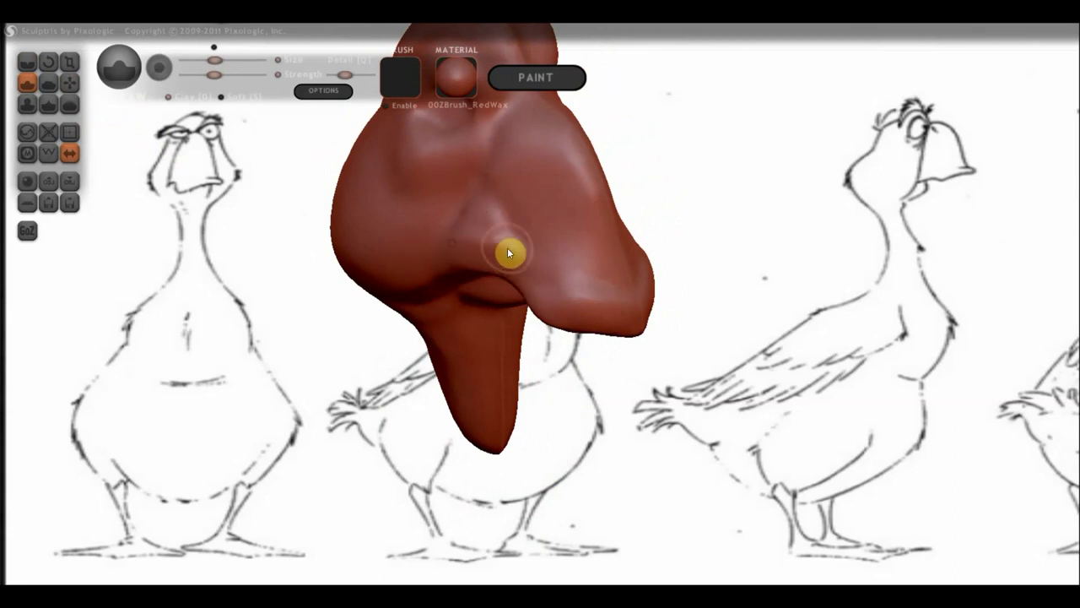
{"action": "mouse_move", "coordinate": [509, 250]}
{"action": "right_mouse_down"}
{"action": "mouse_move", "coordinate": [676, 236]}
{"action": "mouse_move", "coordinate": [682, 222]}
{"action": "right_mouse_up"}
{"action": "mouse_move", "coordinate": [697, 163]}
{"action": "right_mouse_down"}
{"action": "mouse_move", "coordinate": [714, 295]}
{"action": "mouse_move", "coordinate": [514, 326]}
{"action": "mouse_move", "coordinate": [509, 338]}
{"action": "mouse_move", "coordinate": [523, 337]}
{"action": "mouse_move", "coordinate": [512, 342]}
{"action": "mouse_move", "coordinate": [522, 309]}
{"action": "right_mouse_up"}
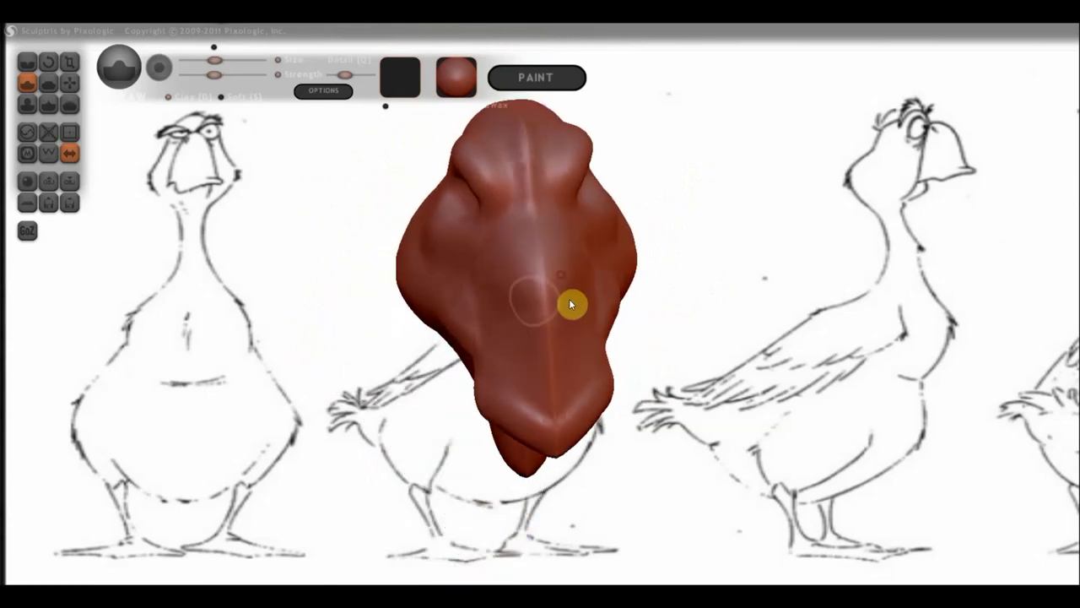
{"action": "left_click_drag", "start_coordinate": [558, 327], "coordinate": [570, 349]}
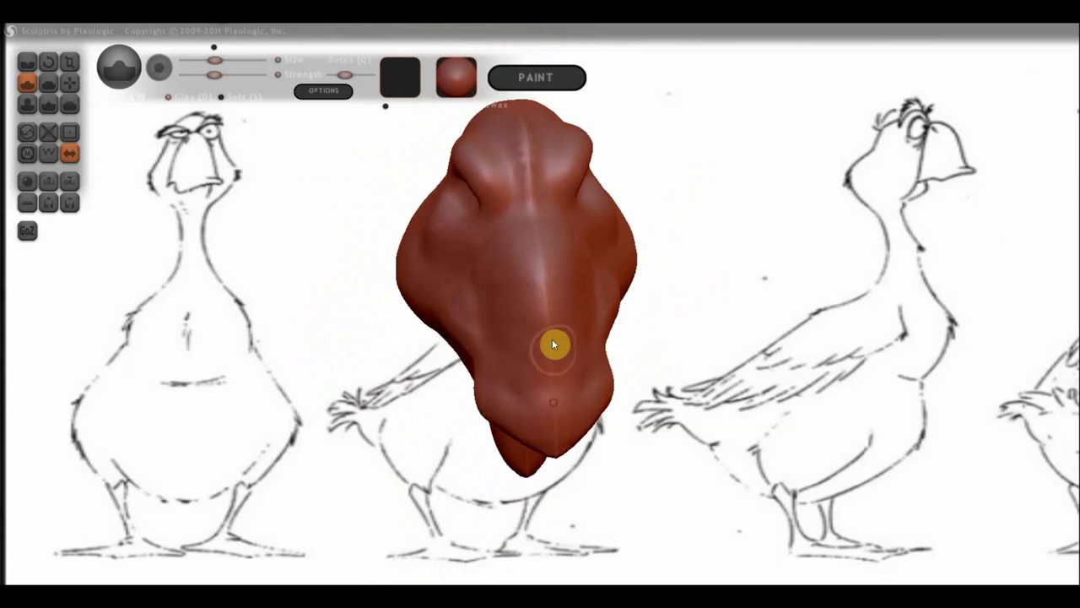
{"action": "mouse_move", "coordinate": [579, 405]}
{"action": "right_mouse_down"}
{"action": "mouse_move", "coordinate": [675, 338]}
{"action": "mouse_move", "coordinate": [700, 355]}
{"action": "mouse_move", "coordinate": [732, 349]}
{"action": "right_mouse_up"}
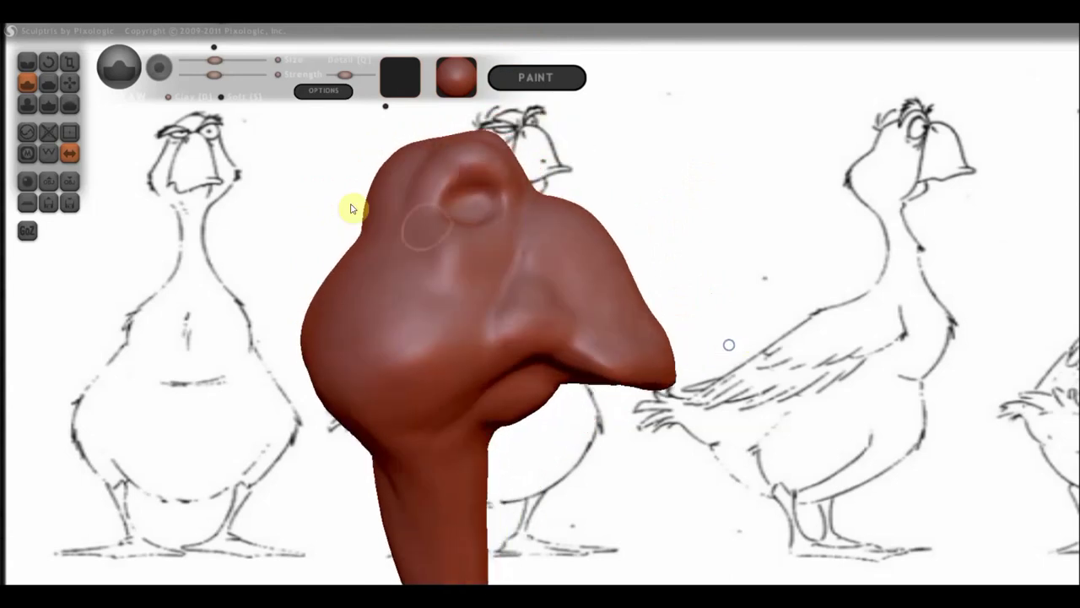
With Grab, pull the beak tip up-right and drag the head's underside lower
{"action": "left_click", "coordinate": [70, 81]}
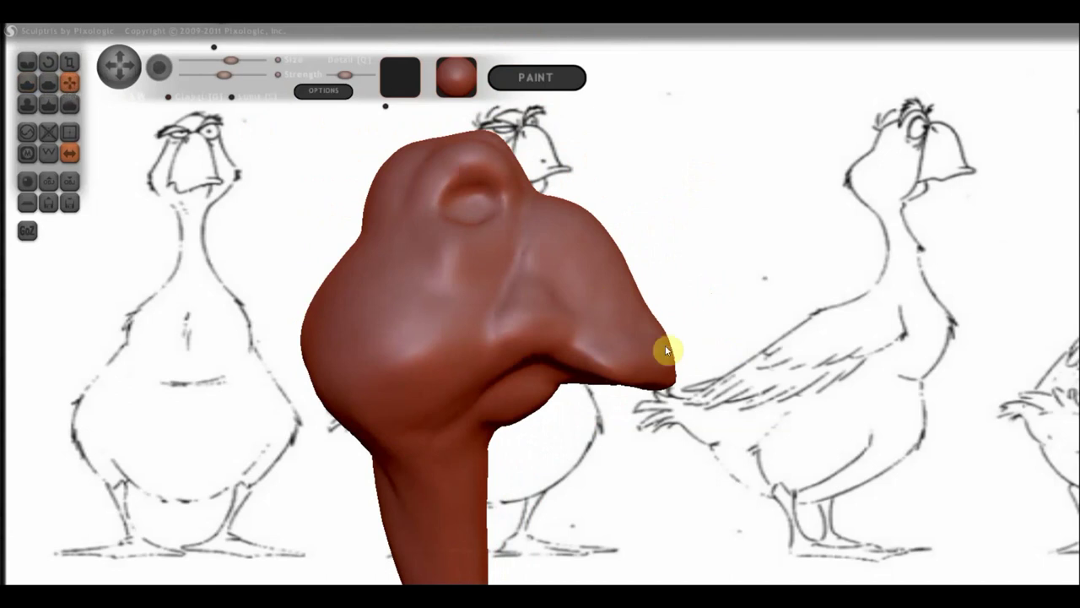
{"action": "left_click_drag", "start_coordinate": [665, 376], "coordinate": [679, 354]}
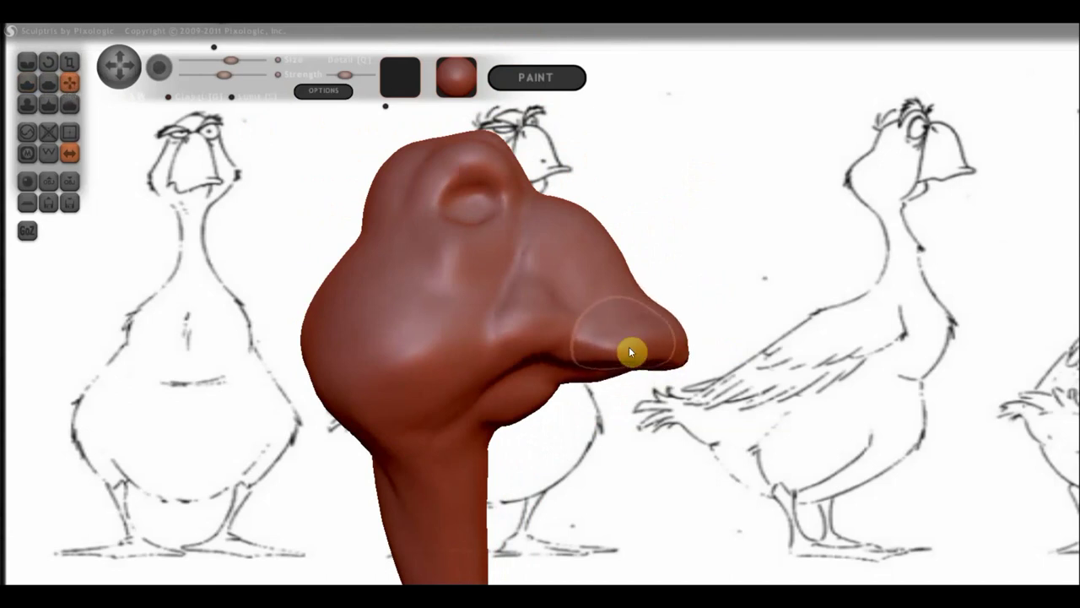
{"action": "mouse_move", "coordinate": [627, 355]}
{"action": "left_mouse_down"}
{"action": "mouse_move", "coordinate": [647, 439]}
{"action": "mouse_move", "coordinate": [639, 406]}
{"action": "mouse_move", "coordinate": [632, 453]}
{"action": "left_mouse_up"}
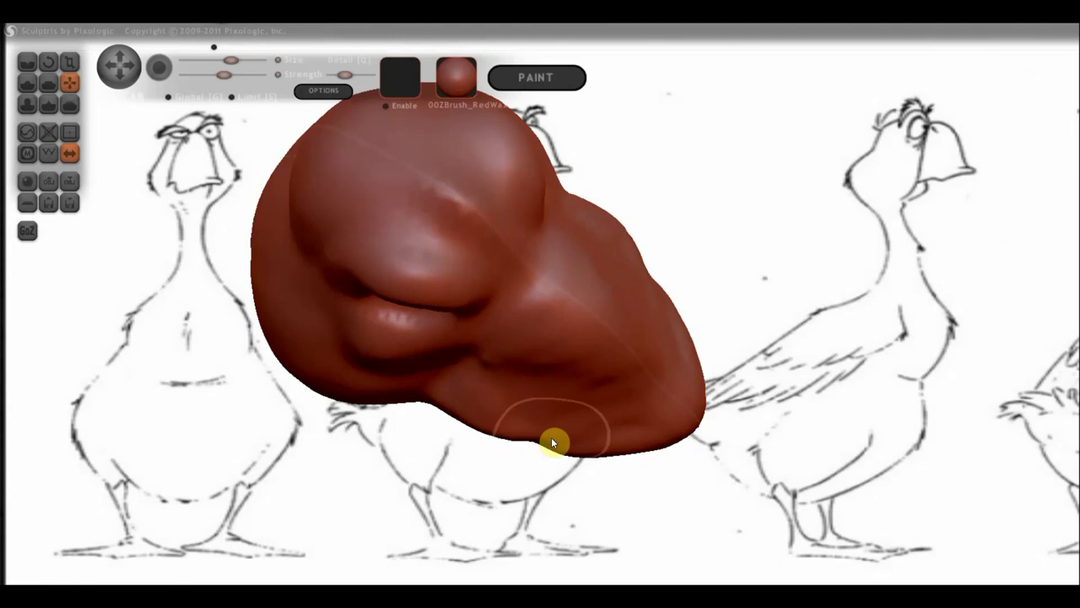
{"action": "left_click_drag", "start_coordinate": [500, 435], "coordinate": [496, 426]}
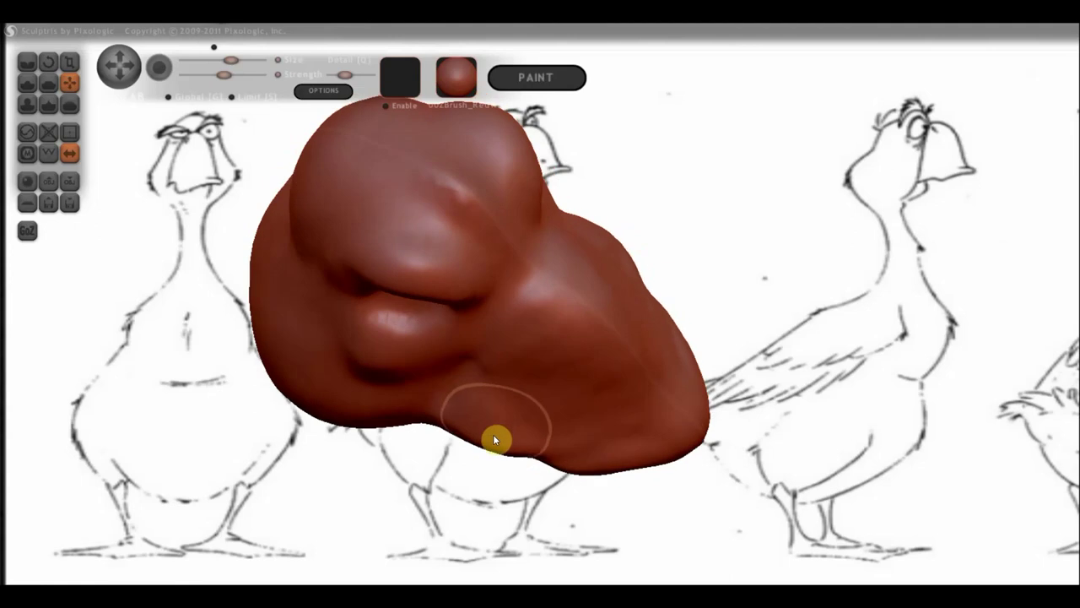
Reshape the area around both nostrils evenly from the front view
{"action": "mouse_move", "coordinate": [543, 422]}
{"action": "right_mouse_down"}
{"action": "mouse_move", "coordinate": [428, 302]}
{"action": "mouse_move", "coordinate": [759, 242]}
{"action": "right_mouse_up"}
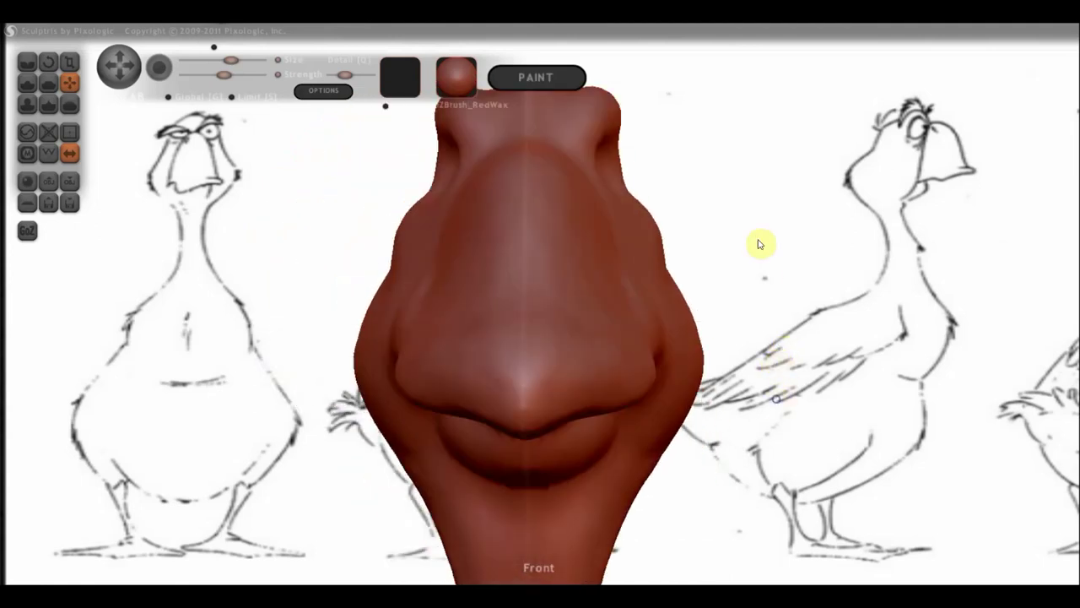
{"action": "left_click_drag", "start_coordinate": [461, 359], "coordinate": [447, 376]}
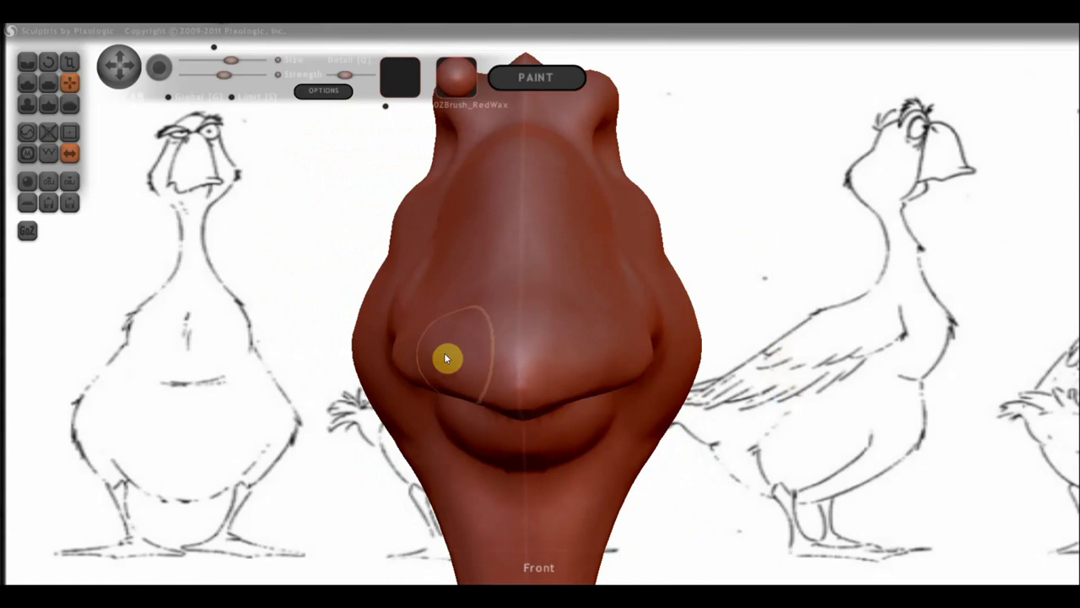
{"action": "mouse_move", "coordinate": [414, 358]}
{"action": "right_mouse_down"}
{"action": "mouse_move", "coordinate": [639, 390]}
{"action": "mouse_move", "coordinate": [588, 412]}
{"action": "mouse_move", "coordinate": [723, 393]}
{"action": "mouse_move", "coordinate": [699, 379]}
{"action": "right_mouse_up"}
Carve a defined ridge along the top of the goose's snout with a different sculpting brush
{"action": "left_click", "coordinate": [48, 84]}
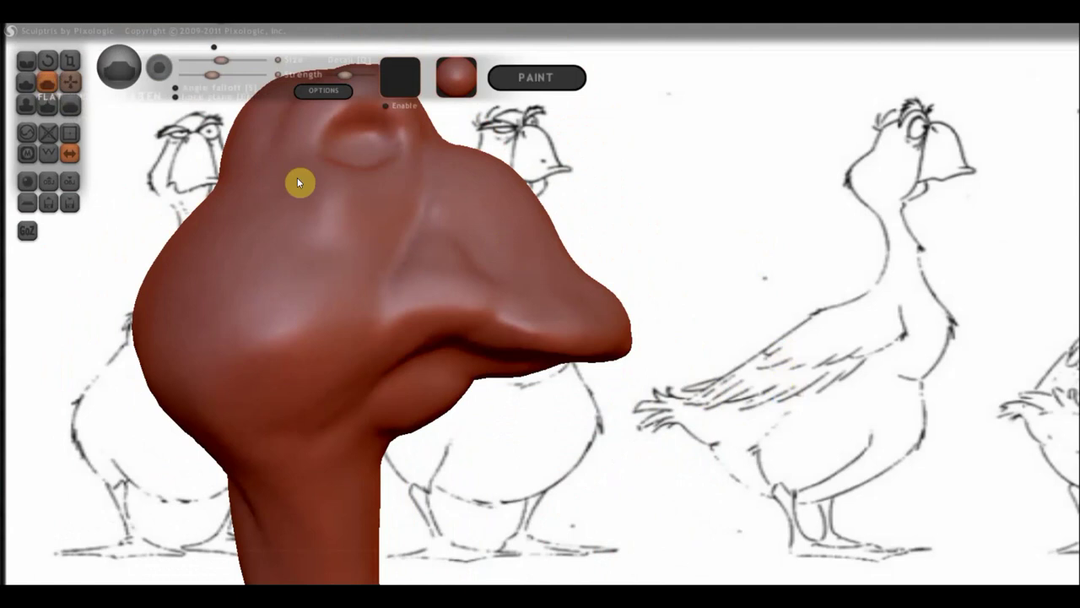
{"action": "mouse_move", "coordinate": [297, 180]}
{"action": "right_mouse_down"}
{"action": "mouse_move", "coordinate": [525, 202]}
{"action": "mouse_move", "coordinate": [525, 260]}
{"action": "right_mouse_up"}
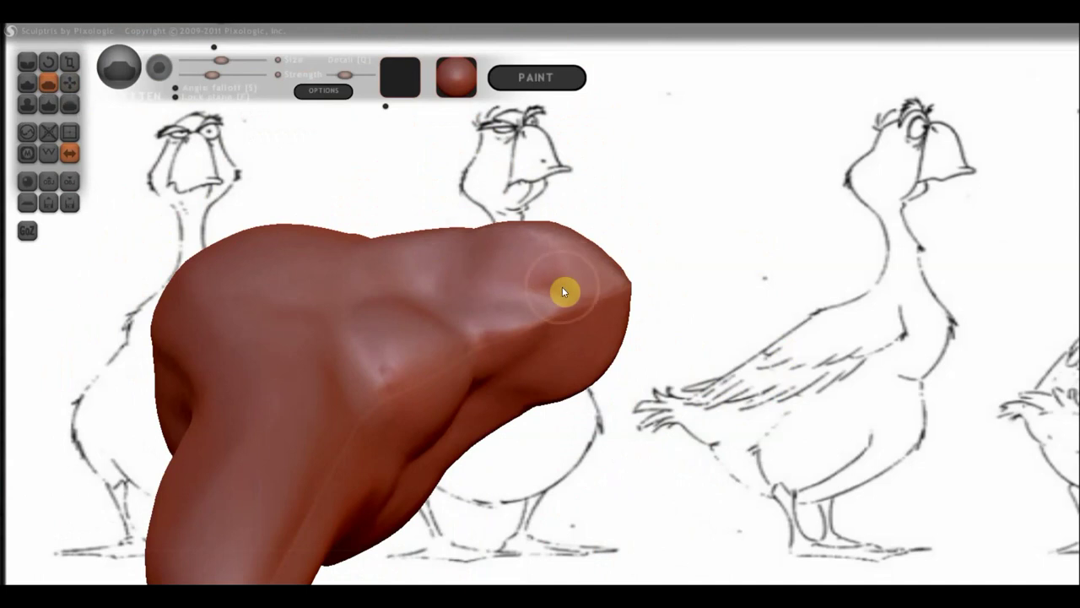
{"action": "mouse_move", "coordinate": [557, 314]}
{"action": "right_mouse_down"}
{"action": "mouse_move", "coordinate": [562, 391]}
{"action": "mouse_move", "coordinate": [513, 390]}
{"action": "right_mouse_up"}
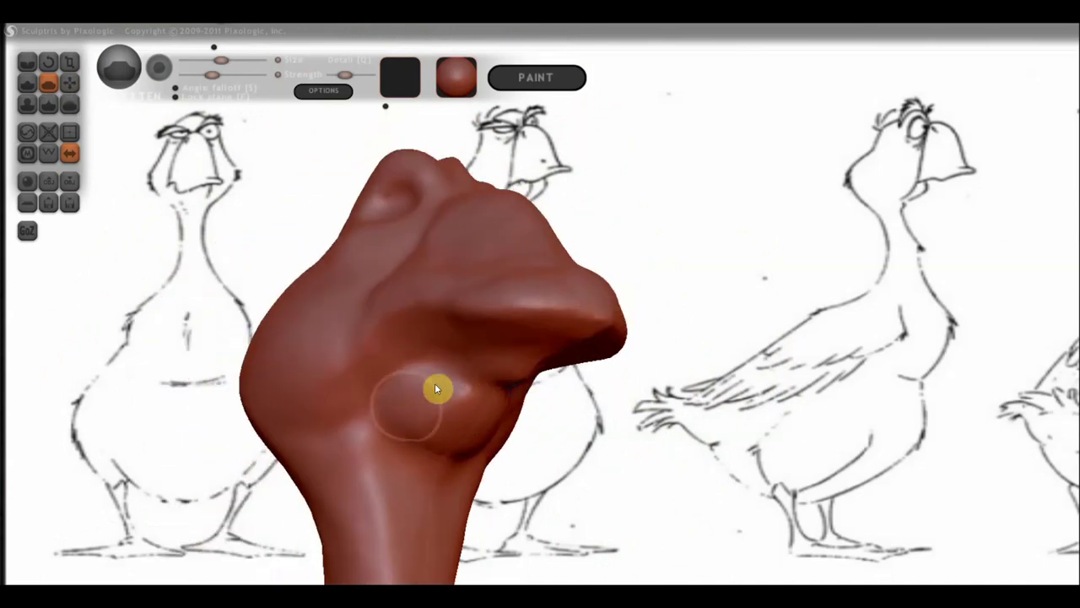
{"action": "mouse_move", "coordinate": [434, 388]}
{"action": "right_mouse_down"}
{"action": "mouse_move", "coordinate": [499, 410]}
{"action": "mouse_move", "coordinate": [509, 343]}
{"action": "mouse_move", "coordinate": [438, 276]}
{"action": "right_mouse_up"}
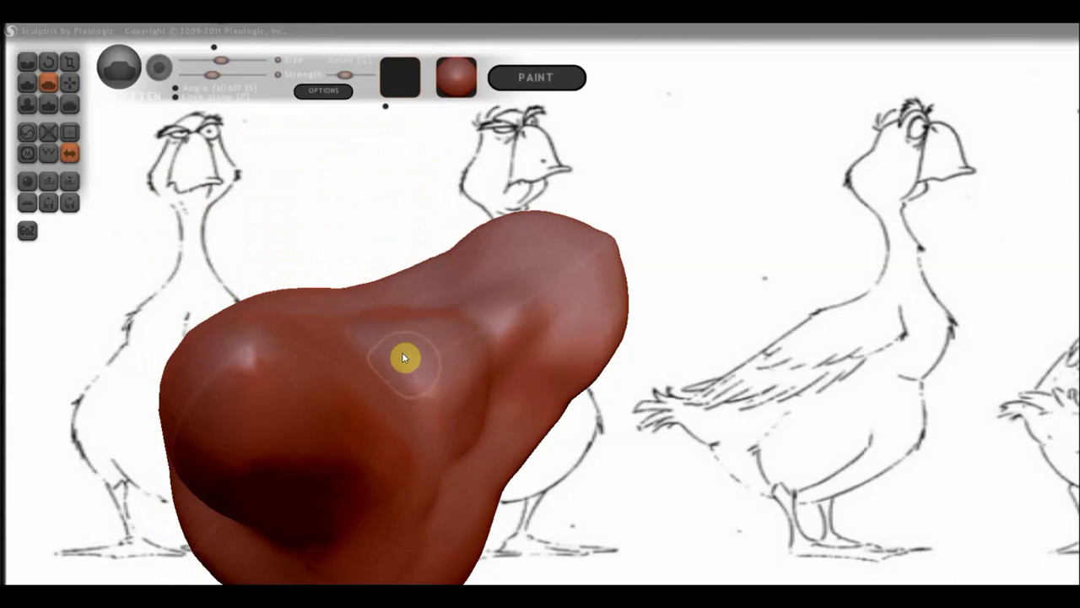
{"action": "mouse_move", "coordinate": [471, 350]}
{"action": "right_mouse_down"}
{"action": "mouse_move", "coordinate": [427, 359]}
{"action": "mouse_move", "coordinate": [410, 415]}
{"action": "right_mouse_up"}
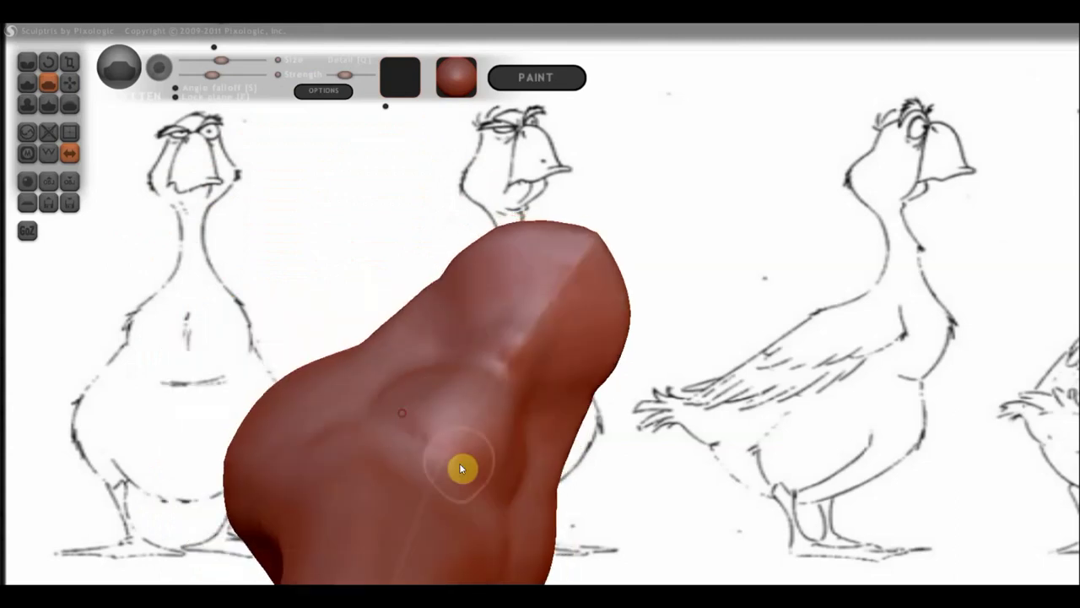
{"action": "mouse_move", "coordinate": [471, 455]}
{"action": "right_mouse_down"}
{"action": "mouse_move", "coordinate": [610, 461]}
{"action": "mouse_move", "coordinate": [629, 518]}
{"action": "right_mouse_up"}
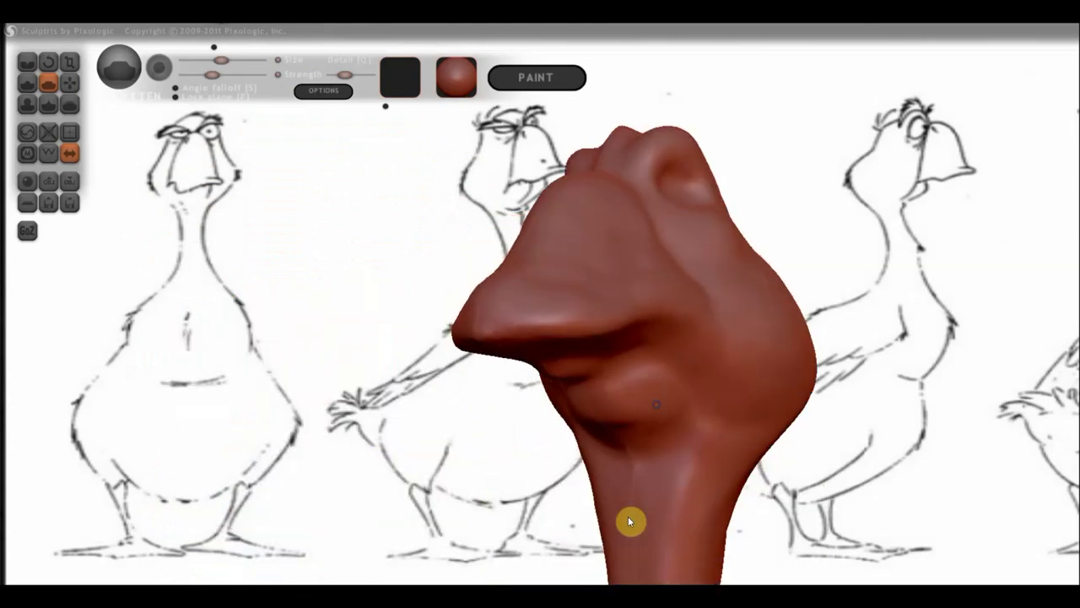
{"action": "mouse_move", "coordinate": [640, 382]}
{"action": "right_mouse_down"}
{"action": "mouse_move", "coordinate": [565, 411]}
{"action": "mouse_move", "coordinate": [574, 410]}
{"action": "right_mouse_up"}
{"action": "right_click_drag", "start_coordinate": [666, 311], "coordinate": [689, 340]}
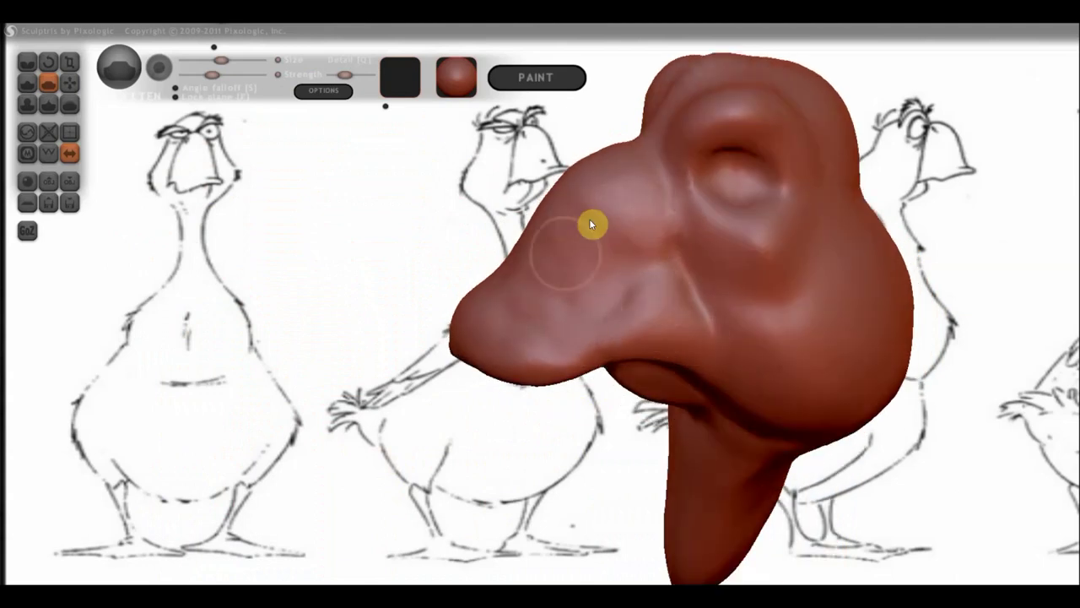
{"action": "left_click_drag", "start_coordinate": [610, 162], "coordinate": [489, 287]}
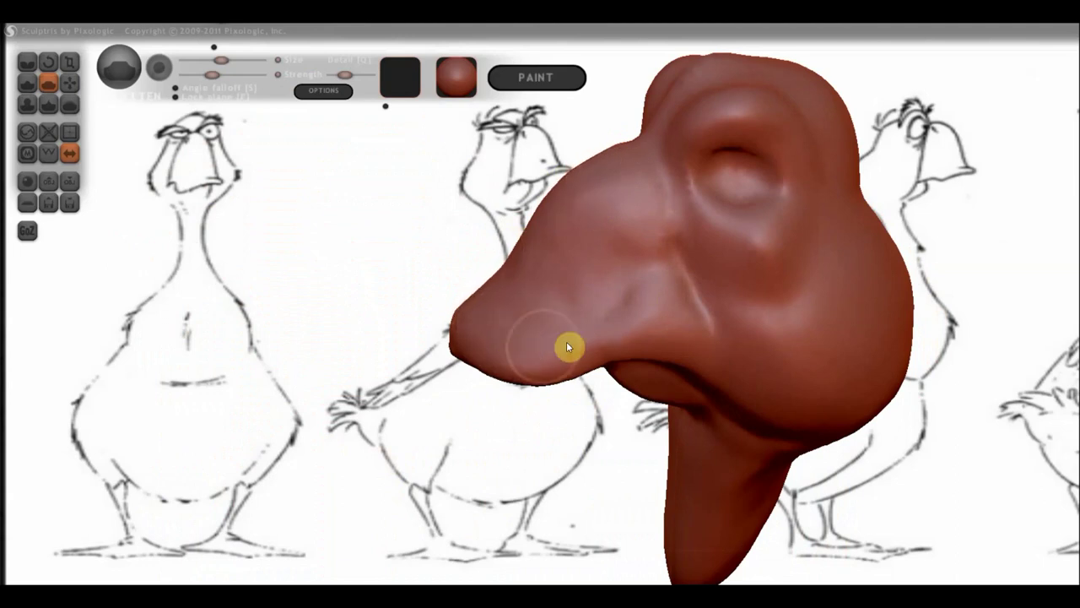
{"action": "right_click_drag", "start_coordinate": [645, 323], "coordinate": [622, 374]}
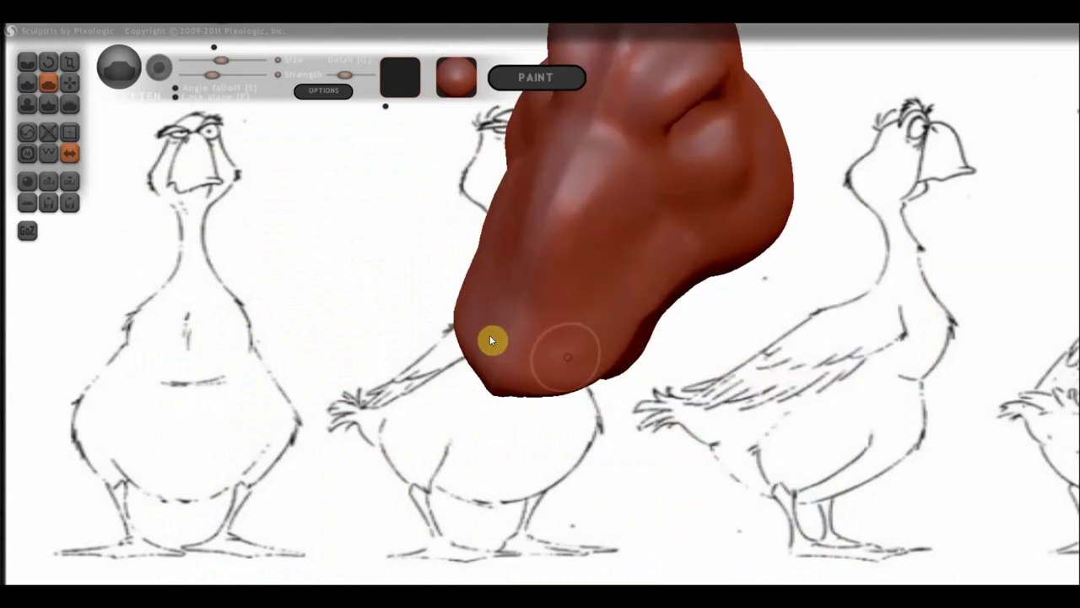
{"action": "left_click", "coordinate": [27, 62]}
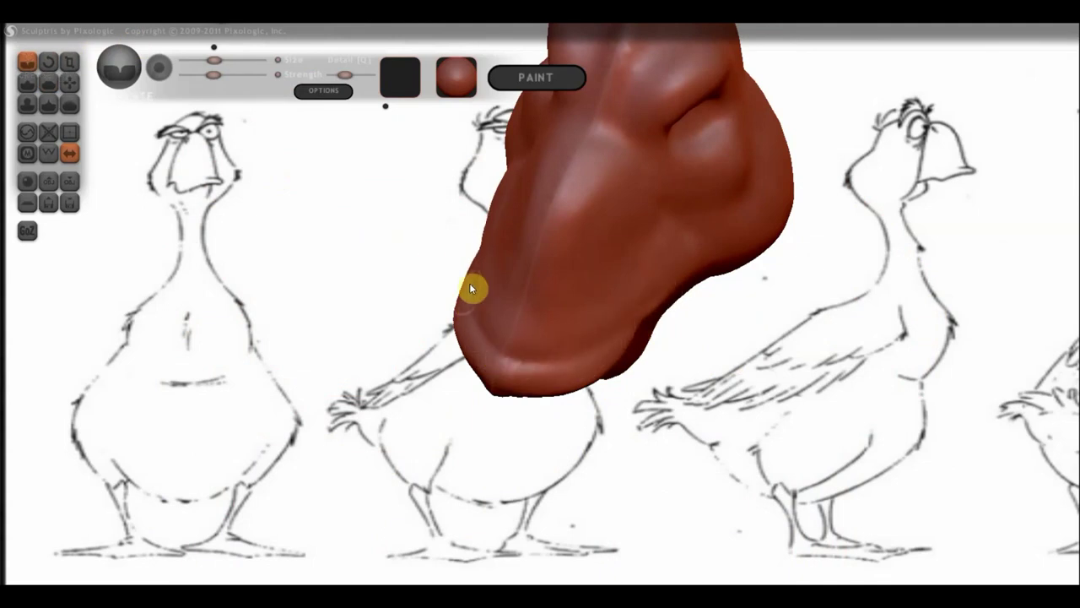
{"action": "right_click_drag", "start_coordinate": [545, 349], "coordinate": [434, 282]}
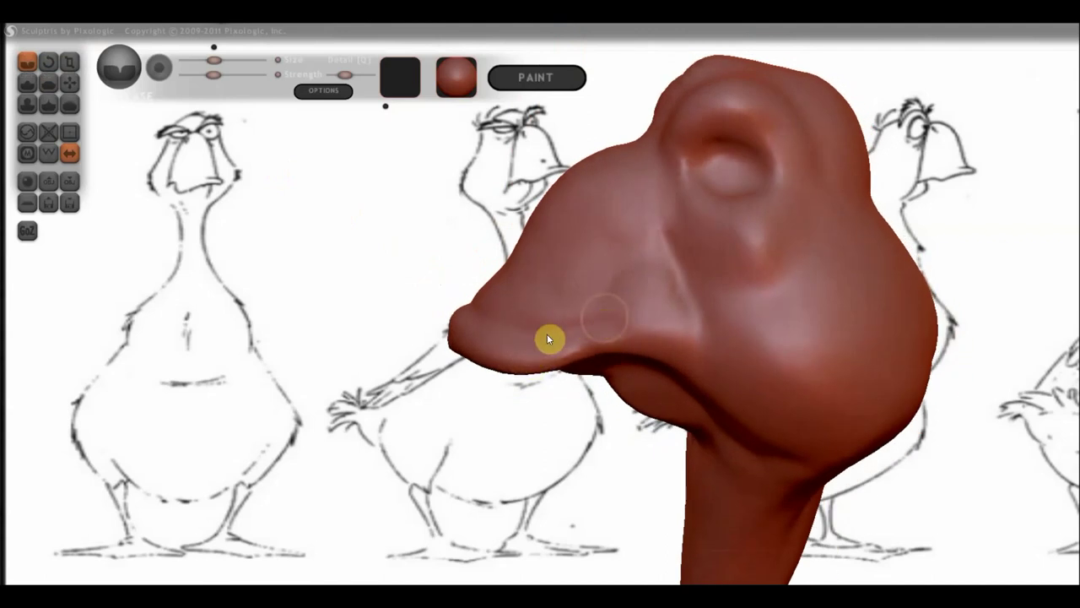
Drag the upper beak up with Grab so it blends smoothly into the eye area
{"action": "left_click", "coordinate": [69, 81]}
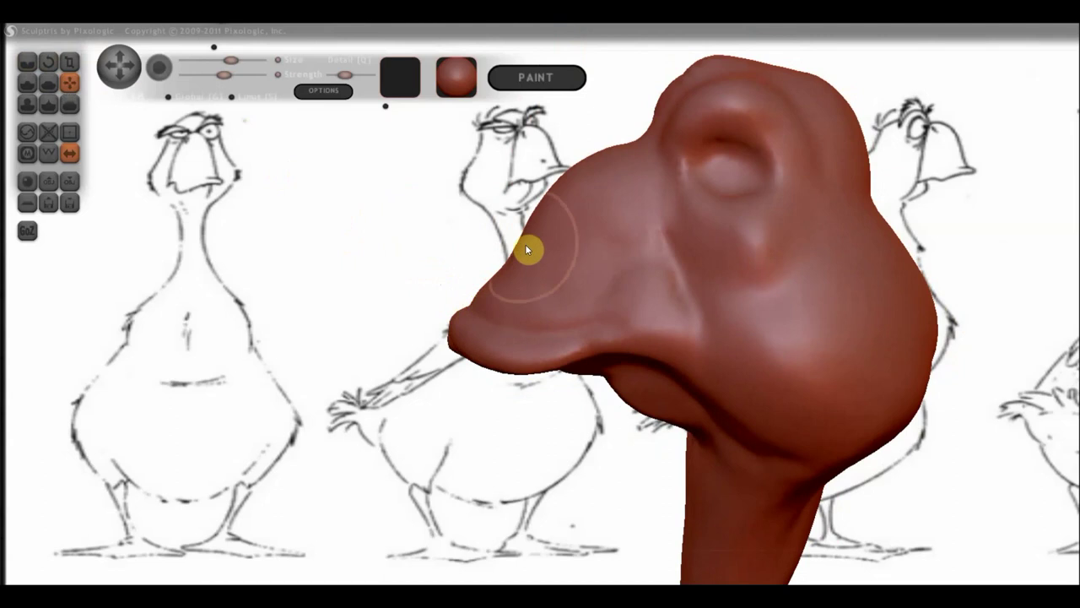
{"action": "scroll", "coordinate": [530, 240], "scroll_direction": "down", "scroll_amount": 3}
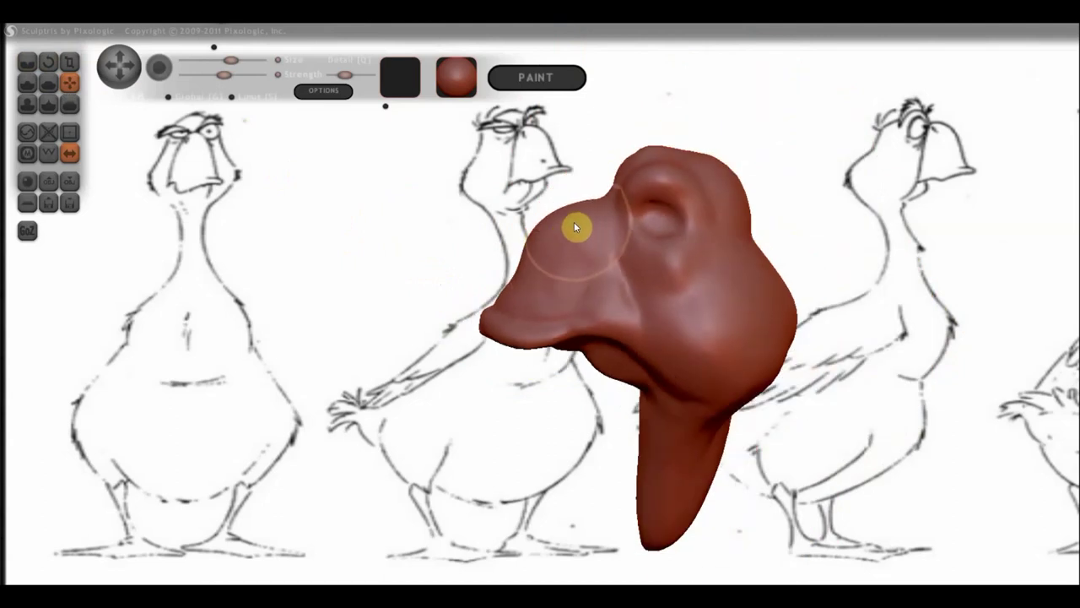
{"action": "left_click_drag", "start_coordinate": [589, 225], "coordinate": [593, 203]}
{"action": "scroll", "coordinate": [592, 202], "scroll_direction": "up", "scroll_amount": 3}
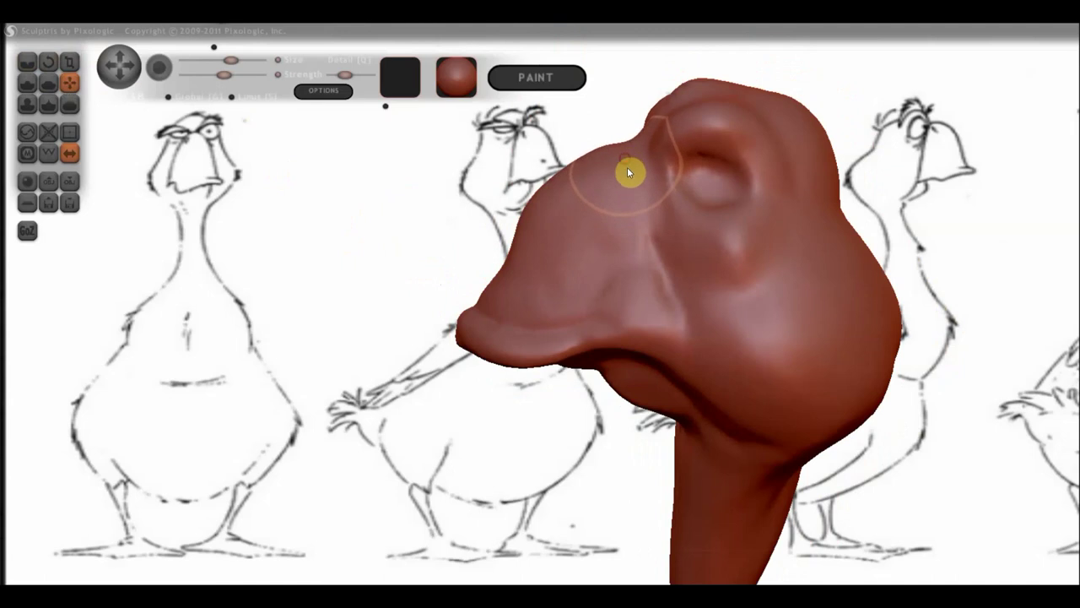
{"action": "mouse_move", "coordinate": [720, 110]}
{"action": "right_mouse_down"}
{"action": "mouse_move", "coordinate": [796, 109]}
{"action": "mouse_move", "coordinate": [790, 140]}
{"action": "mouse_move", "coordinate": [735, 200]}
{"action": "mouse_move", "coordinate": [625, 200]}
{"action": "right_mouse_up"}
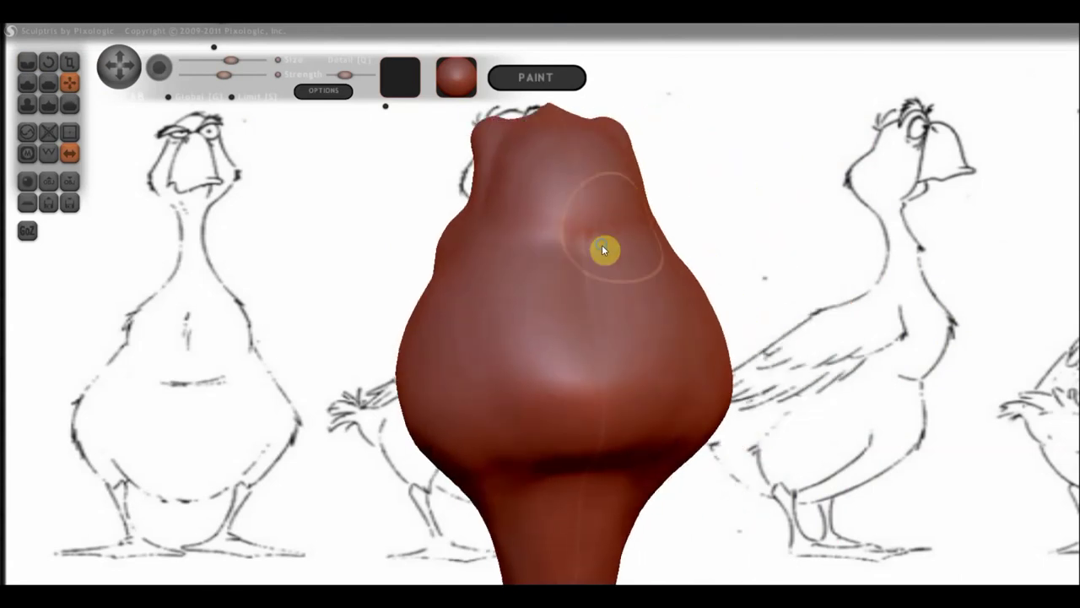
{"action": "mouse_move", "coordinate": [605, 248]}
{"action": "right_mouse_down"}
{"action": "mouse_move", "coordinate": [810, 231]}
{"action": "mouse_move", "coordinate": [909, 243]}
{"action": "mouse_move", "coordinate": [837, 242]}
{"action": "mouse_move", "coordinate": [827, 302]}
{"action": "mouse_move", "coordinate": [940, 261]}
{"action": "right_mouse_up"}
{"action": "right_click_drag", "start_coordinate": [682, 309], "coordinate": [692, 234]}
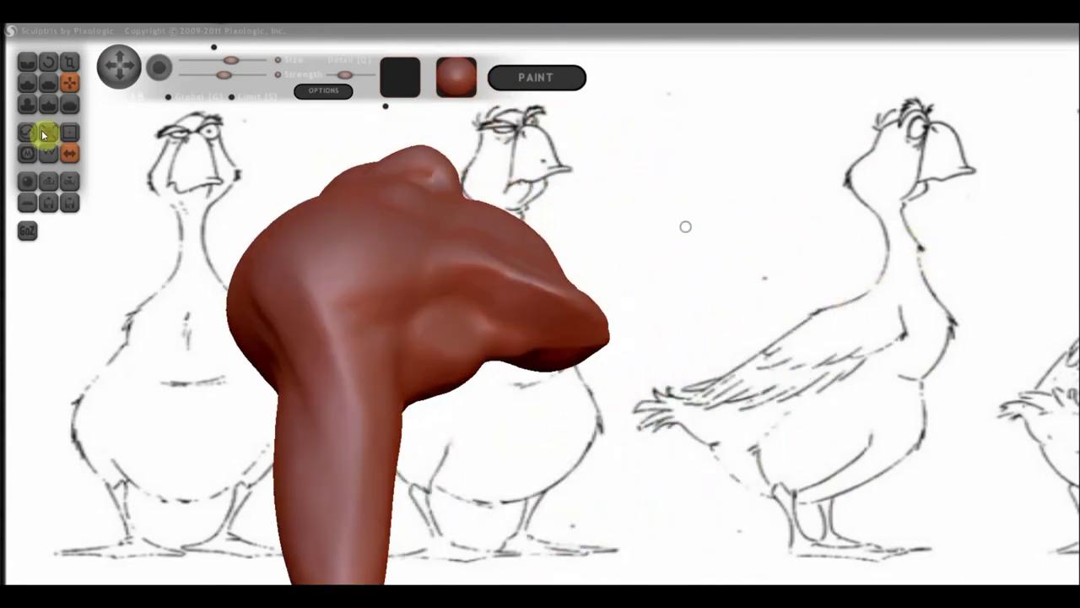
{"action": "left_click", "coordinate": [27, 85]}
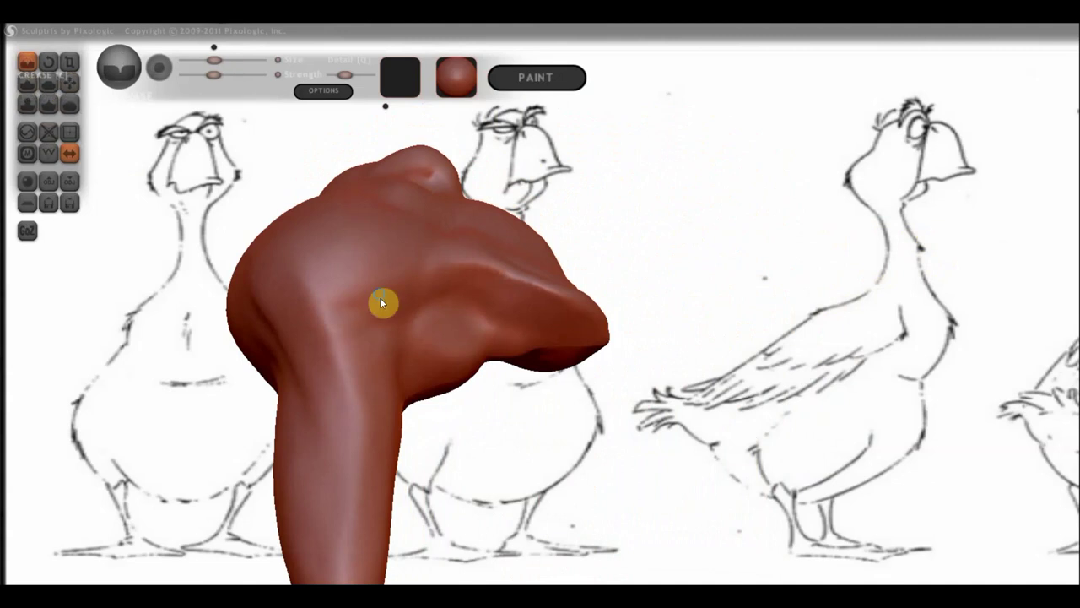
{"action": "mouse_move", "coordinate": [380, 297]}
{"action": "right_mouse_down"}
{"action": "mouse_move", "coordinate": [357, 243]}
{"action": "mouse_move", "coordinate": [499, 318]}
{"action": "right_mouse_up"}
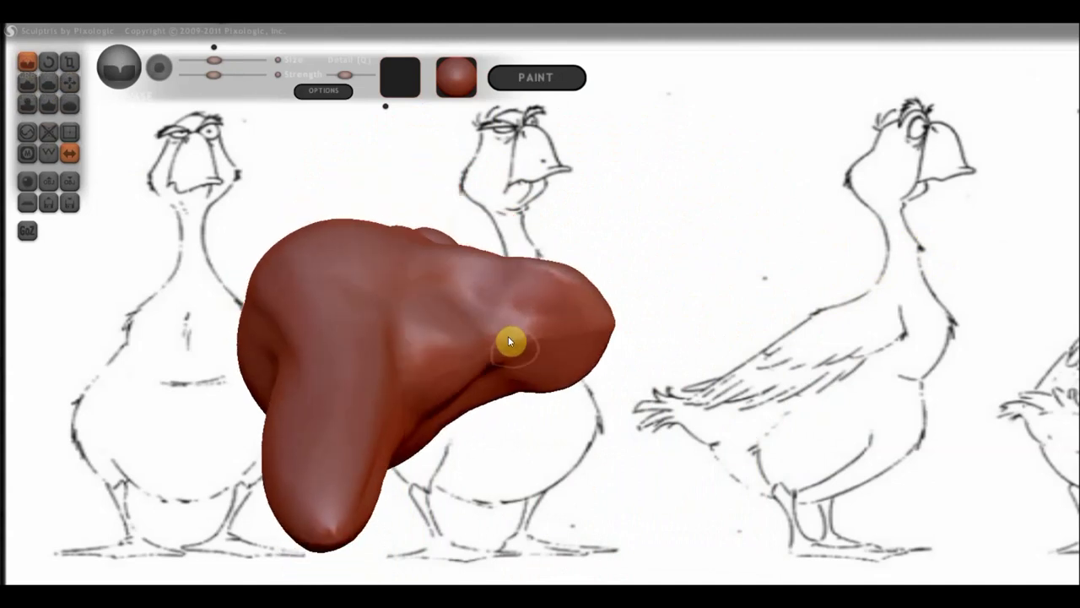
{"action": "mouse_move", "coordinate": [424, 308]}
{"action": "right_mouse_down"}
{"action": "mouse_move", "coordinate": [451, 367]}
{"action": "mouse_move", "coordinate": [497, 402]}
{"action": "mouse_move", "coordinate": [434, 422]}
{"action": "mouse_move", "coordinate": [431, 390]}
{"action": "mouse_move", "coordinate": [502, 429]}
{"action": "mouse_move", "coordinate": [592, 437]}
{"action": "right_mouse_up"}
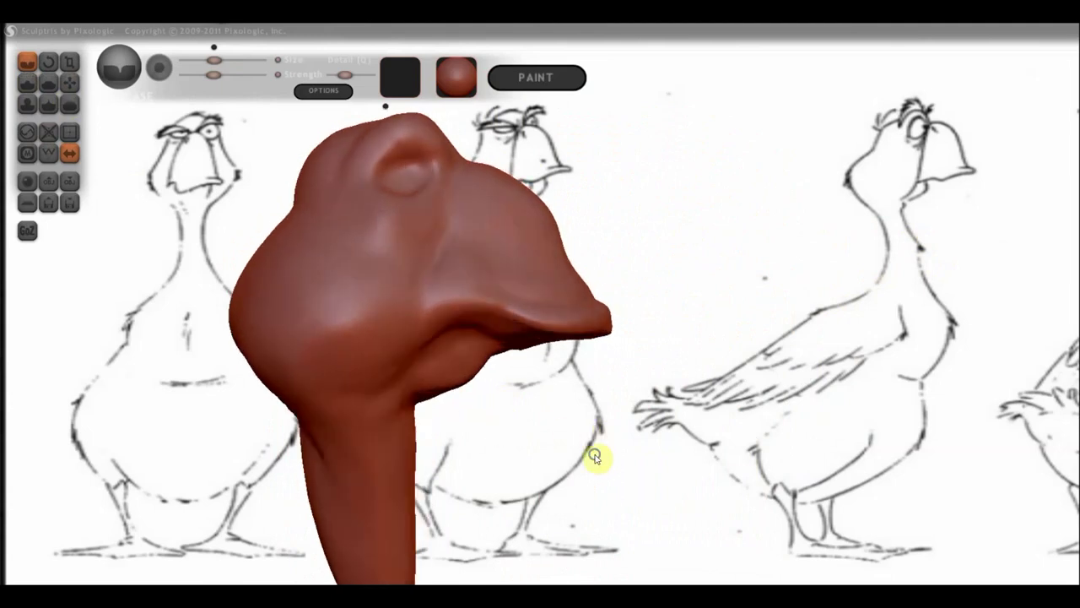
{"action": "scroll", "coordinate": [595, 439], "scroll_direction": "down", "scroll_amount": 3}
Place the side-view head, beak right, over the side sketch's head and reduce the brush size
{"action": "left_click", "coordinate": [70, 87]}
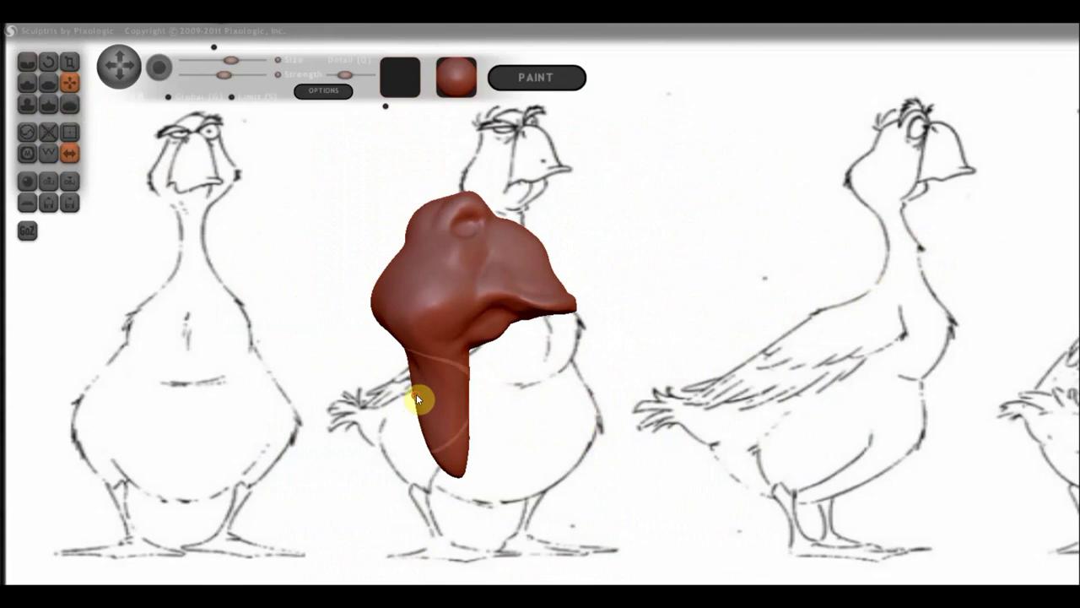
{"action": "mouse_move", "coordinate": [414, 397]}
{"action": "right_mouse_down"}
{"action": "mouse_move", "coordinate": [528, 391]}
{"action": "mouse_move", "coordinate": [545, 405]}
{"action": "right_mouse_up"}
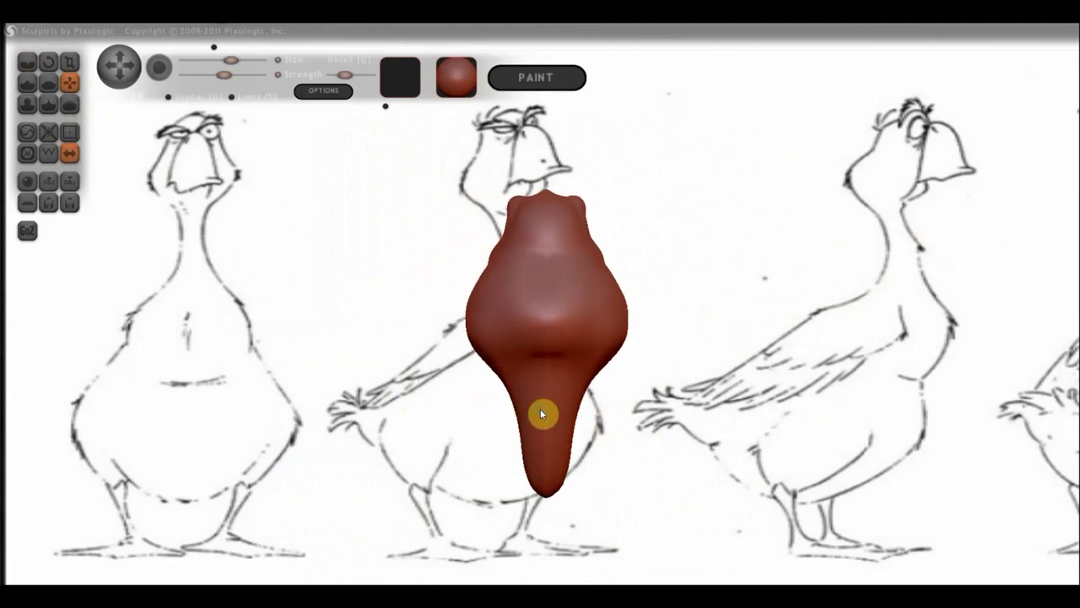
{"action": "scroll", "coordinate": [536, 409], "scroll_direction": "up", "scroll_amount": 2}
{"action": "scroll", "coordinate": [506, 411], "scroll_direction": "up", "scroll_amount": 2}
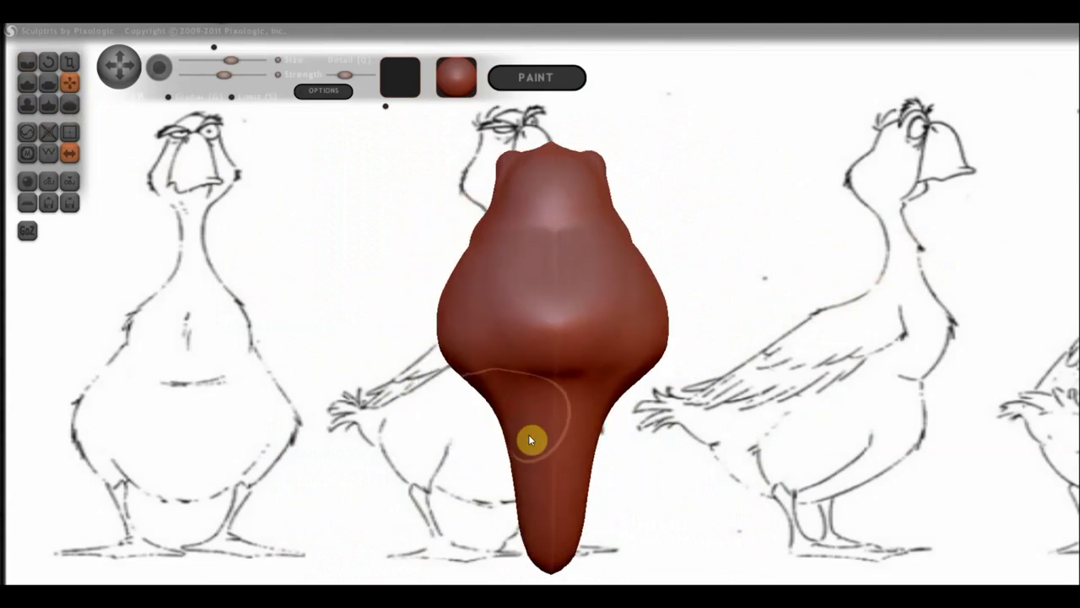
{"action": "right_click_drag", "start_coordinate": [528, 434], "coordinate": [349, 454]}
{"action": "mouse_move", "coordinate": [611, 484]}
{"action": "middle_mouse_down"}
{"action": "mouse_move", "coordinate": [658, 499]}
{"action": "mouse_move", "coordinate": [692, 422]}
{"action": "mouse_move", "coordinate": [745, 414]}
{"action": "middle_mouse_up"}
{"action": "scroll", "coordinate": [724, 288], "scroll_direction": "down", "scroll_amount": 3}
{"action": "mouse_move", "coordinate": [724, 288]}
{"action": "middle_mouse_down"}
{"action": "mouse_move", "coordinate": [844, 340]}
{"action": "mouse_move", "coordinate": [1018, 279]}
{"action": "mouse_move", "coordinate": [1063, 244]}
{"action": "middle_mouse_up"}
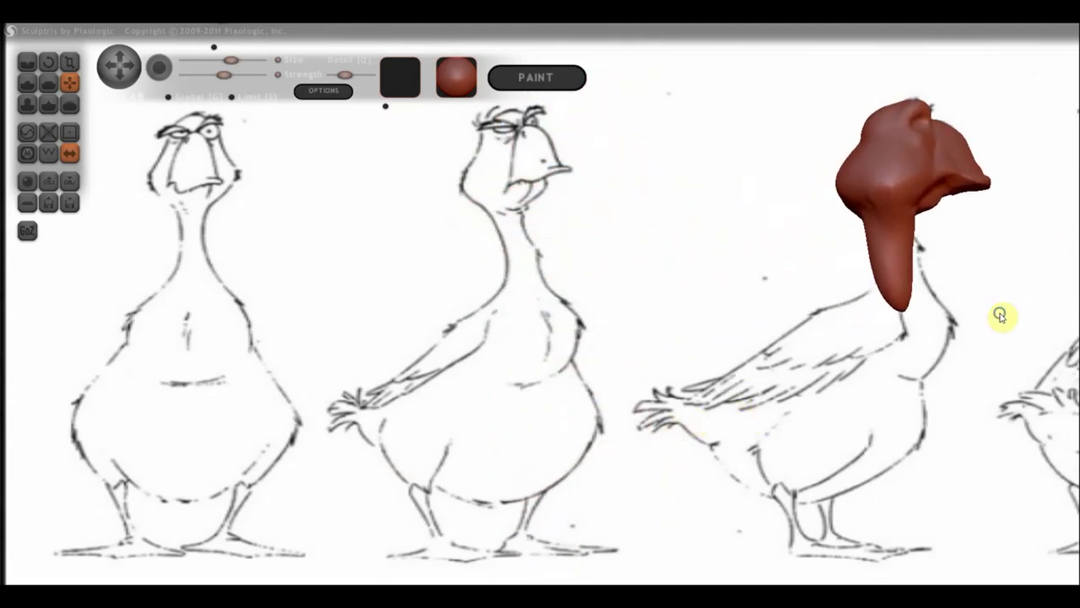
{"action": "scroll", "coordinate": [998, 295], "scroll_direction": "down", "scroll_amount": 2}
{"action": "scroll", "coordinate": [996, 279], "scroll_direction": "down", "scroll_amount": 2}
{"action": "middle_click_drag", "start_coordinate": [957, 353], "coordinate": [967, 349]}
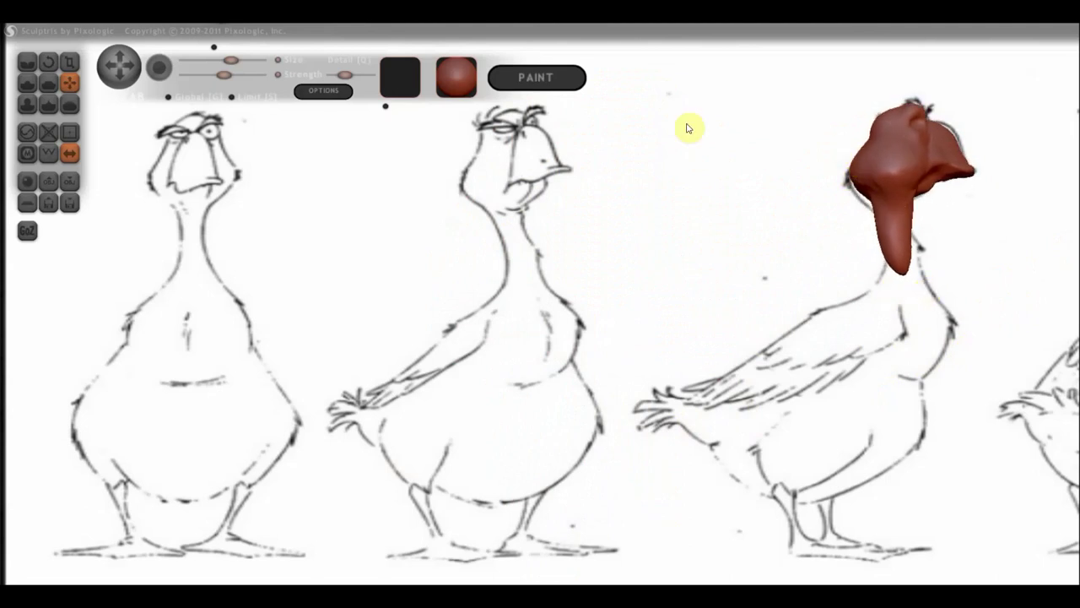
{"action": "left_click", "coordinate": [216, 60]}
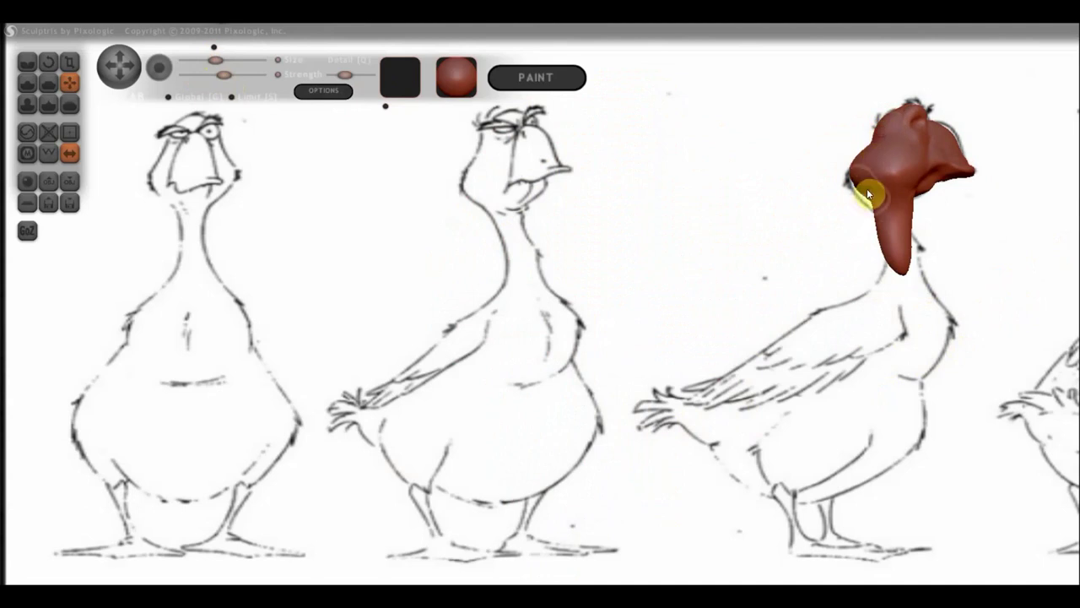
Pull a long neck down from the head and bulk up its base with a volume-adding brush
{"action": "left_click_drag", "start_coordinate": [867, 199], "coordinate": [947, 338]}
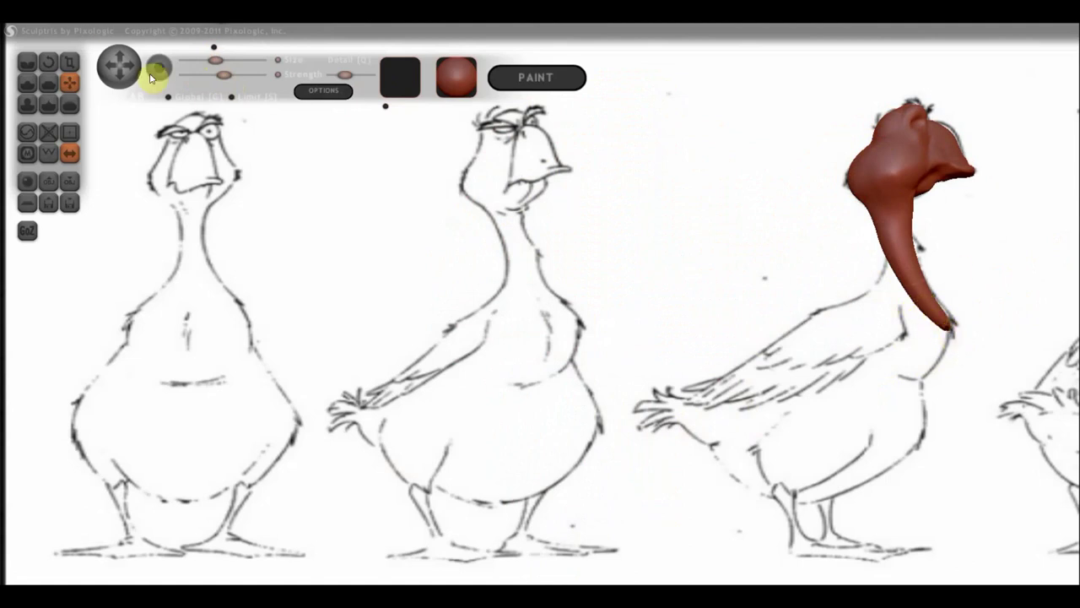
{"action": "left_click", "coordinate": [26, 83]}
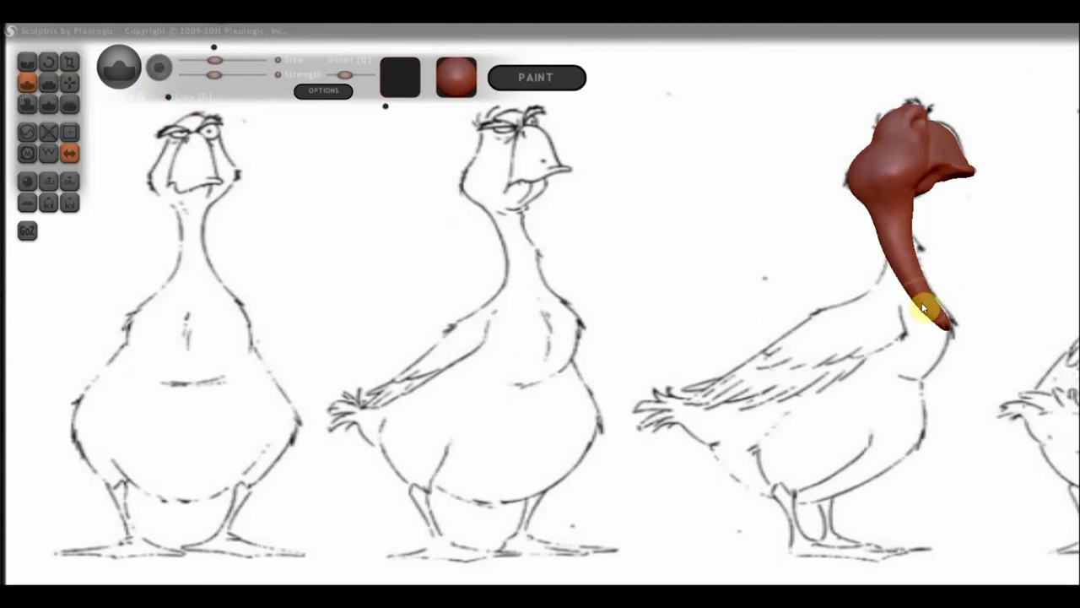
{"action": "mouse_move", "coordinate": [922, 306]}
{"action": "left_mouse_down"}
{"action": "mouse_move", "coordinate": [942, 301]}
{"action": "mouse_move", "coordinate": [947, 316]}
{"action": "mouse_move", "coordinate": [915, 323]}
{"action": "mouse_move", "coordinate": [959, 349]}
{"action": "mouse_move", "coordinate": [911, 309]}
{"action": "mouse_move", "coordinate": [913, 335]}
{"action": "mouse_move", "coordinate": [926, 344]}
{"action": "mouse_move", "coordinate": [916, 350]}
{"action": "mouse_move", "coordinate": [938, 345]}
{"action": "left_mouse_up"}
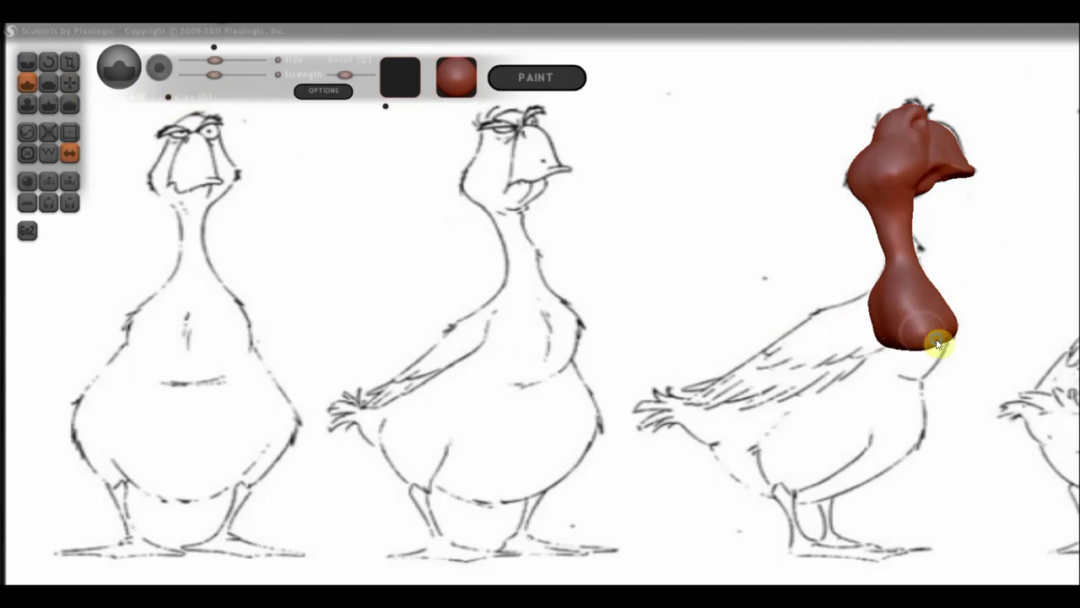
{"action": "mouse_move", "coordinate": [938, 345]}
{"action": "right_mouse_down"}
{"action": "mouse_move", "coordinate": [849, 301]}
{"action": "mouse_move", "coordinate": [820, 345]}
{"action": "mouse_move", "coordinate": [796, 357]}
{"action": "mouse_move", "coordinate": [774, 296]}
{"action": "right_mouse_up"}
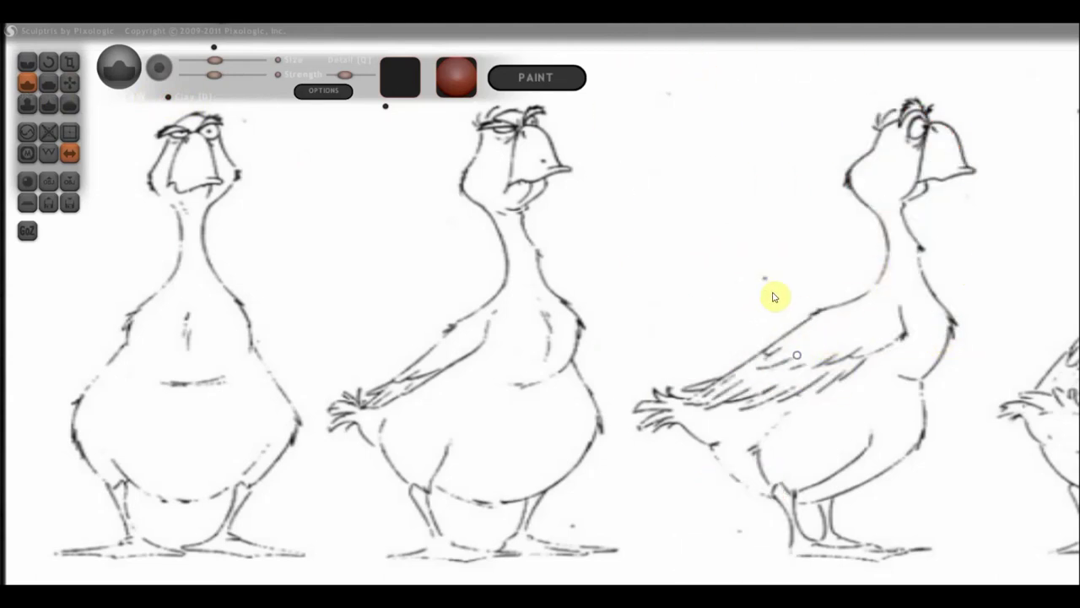
Build up the model's lower edge, turn it to side profile, and move it over the right sketch
{"action": "mouse_move", "coordinate": [731, 205]}
{"action": "right_mouse_down"}
{"action": "mouse_move", "coordinate": [748, 514]}
{"action": "mouse_move", "coordinate": [709, 422]}
{"action": "mouse_move", "coordinate": [680, 430]}
{"action": "mouse_move", "coordinate": [495, 279]}
{"action": "right_mouse_up"}
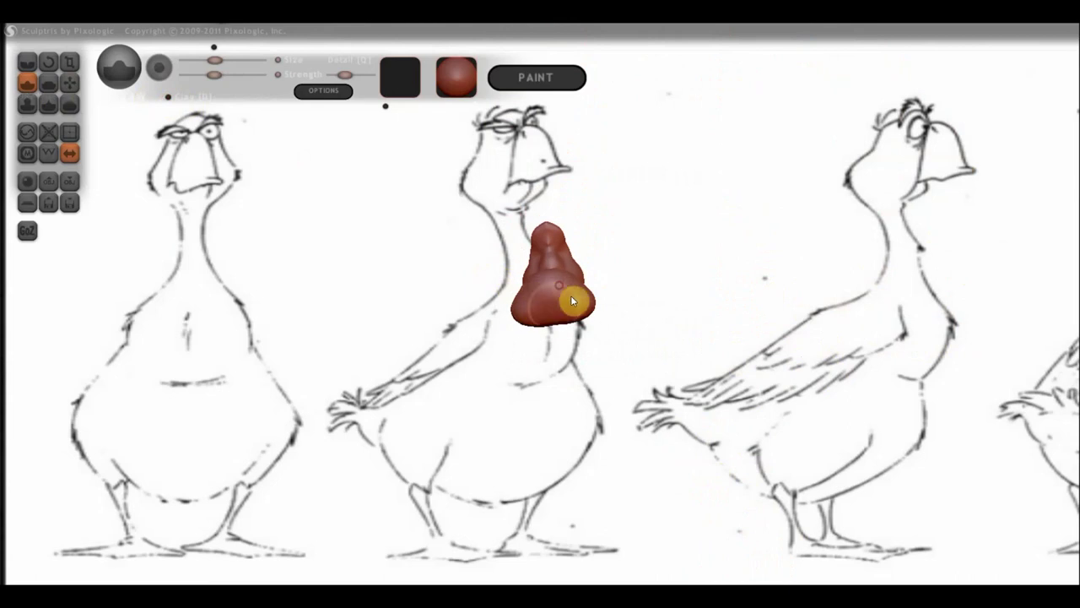
{"action": "left_click_drag", "start_coordinate": [571, 298], "coordinate": [533, 336]}
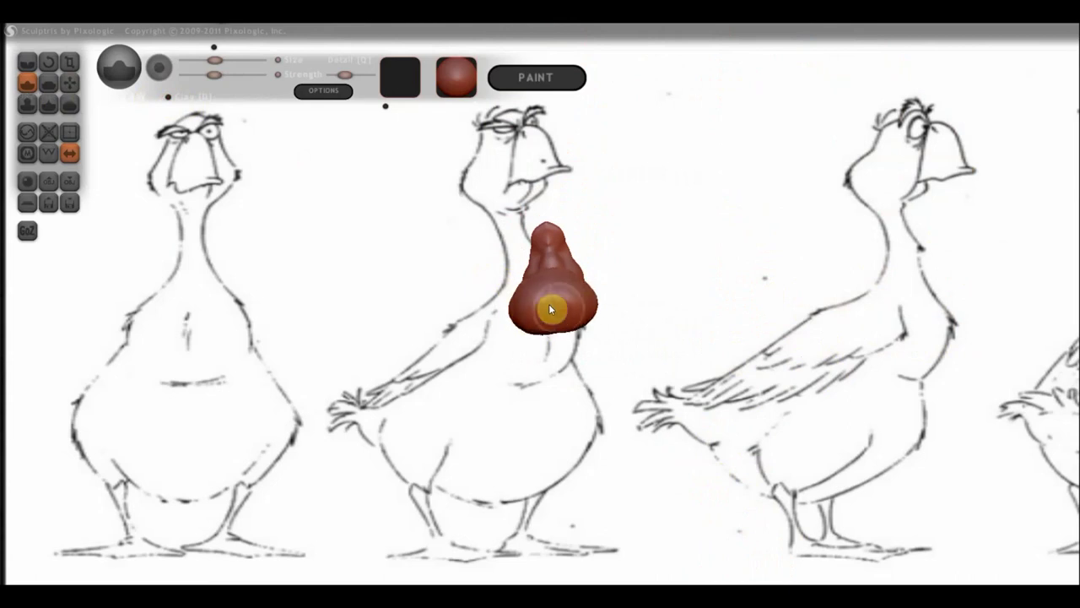
{"action": "left_click", "coordinate": [557, 303]}
{"action": "left_click_drag", "start_coordinate": [654, 387], "coordinate": [748, 391]}
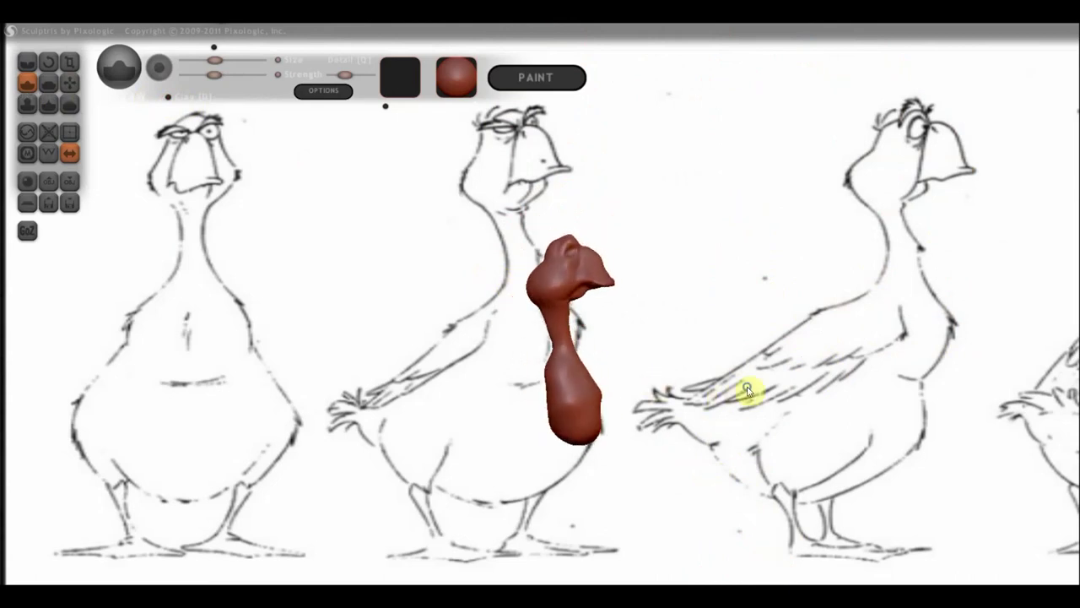
{"action": "left_click_drag", "start_coordinate": [687, 357], "coordinate": [684, 374]}
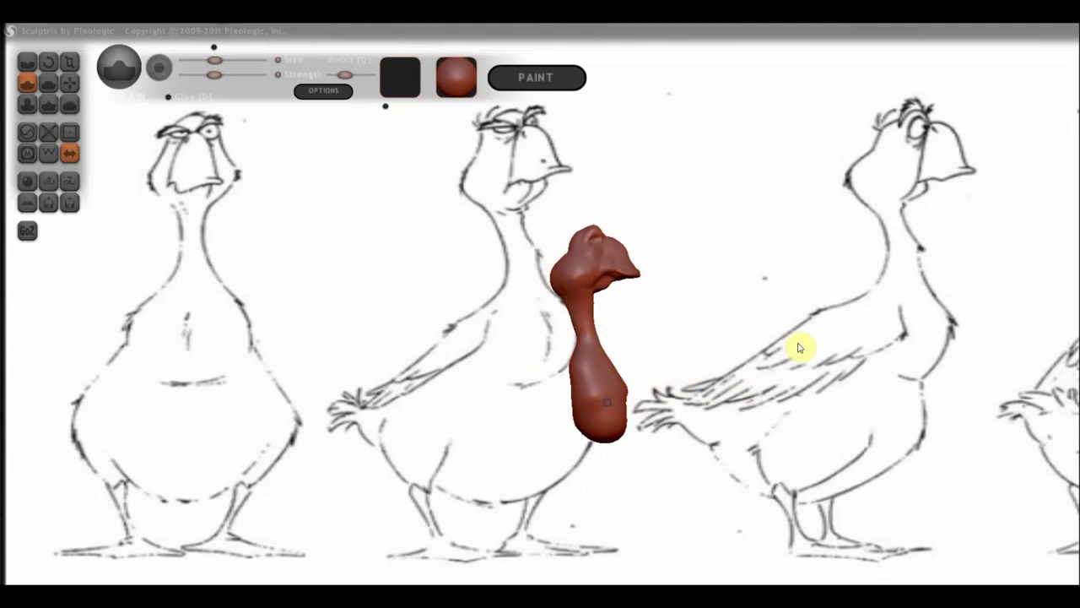
{"action": "mouse_move", "coordinate": [796, 350]}
{"action": "left_mouse_down", "text": "alt"}
{"action": "mouse_move", "coordinate": [984, 278]}
{"action": "mouse_move", "coordinate": [929, 415]}
{"action": "mouse_move", "coordinate": [897, 393]}
{"action": "mouse_move", "coordinate": [836, 427]}
{"action": "mouse_move", "coordinate": [883, 427]}
{"action": "mouse_move", "coordinate": [882, 417]}
{"action": "mouse_move", "coordinate": [890, 429]}
{"action": "mouse_move", "coordinate": [903, 422]}
{"action": "mouse_move", "coordinate": [933, 434]}
{"action": "mouse_move", "coordinate": [946, 421]}
{"action": "mouse_move", "coordinate": [937, 439]}
{"action": "left_mouse_up", "text": "alt"}
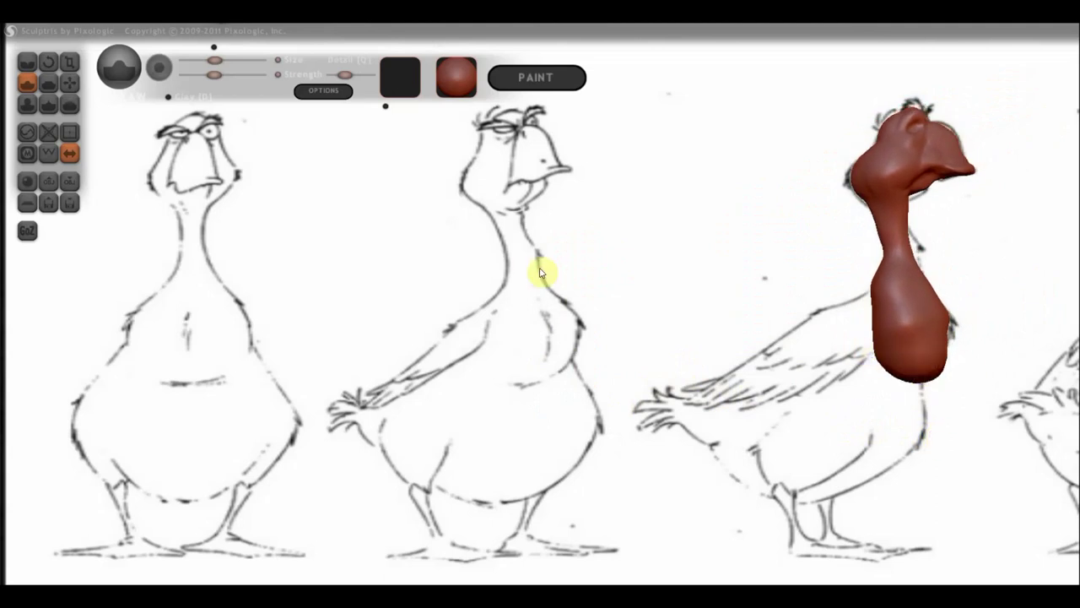
Enlarge the Grab brush and pull the lower body out into a chest bulge
{"action": "left_click", "coordinate": [73, 88]}
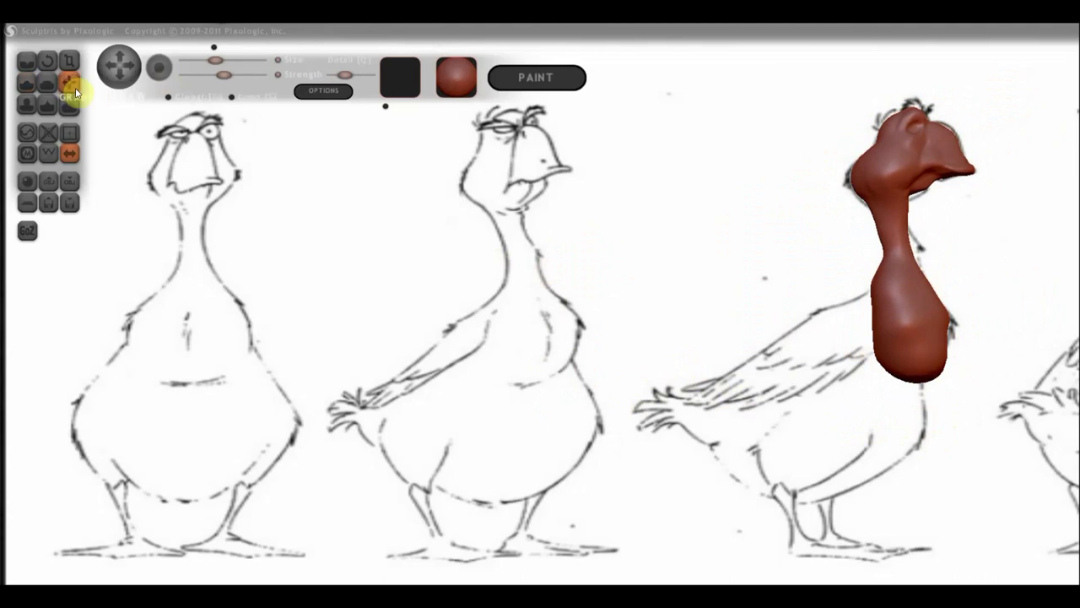
{"action": "left_click_drag", "start_coordinate": [215, 61], "coordinate": [230, 61]}
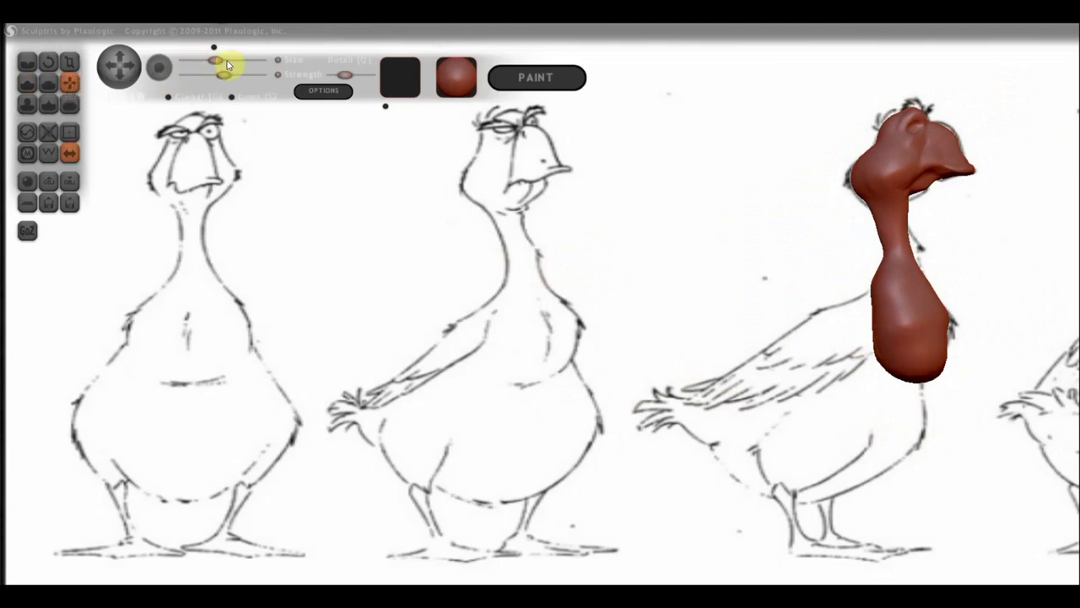
{"action": "left_click_drag", "start_coordinate": [875, 328], "coordinate": [804, 363]}
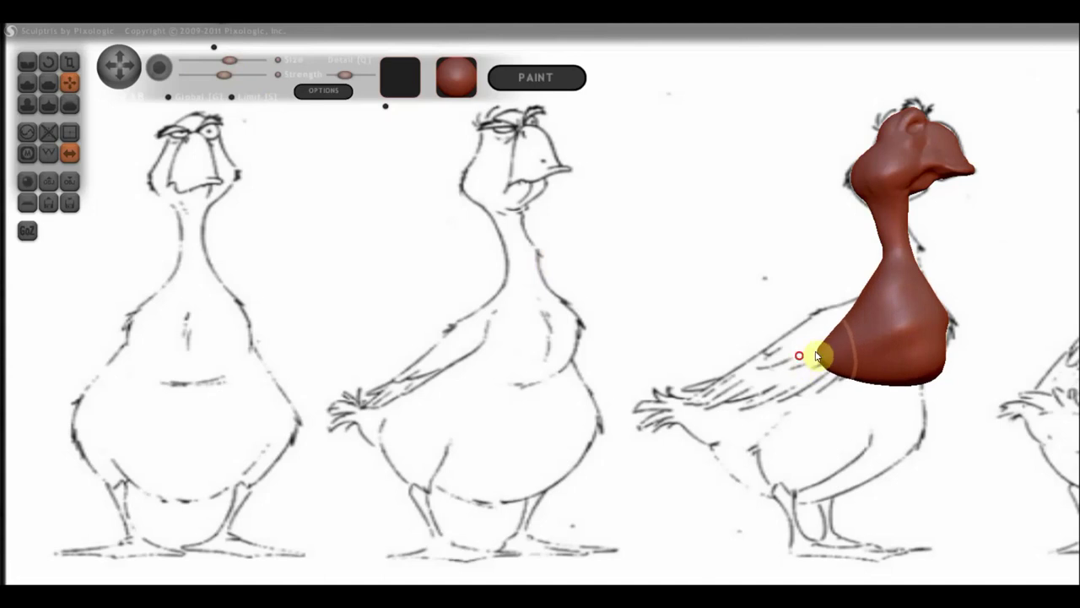
{"action": "left_click_drag", "start_coordinate": [827, 343], "coordinate": [807, 341]}
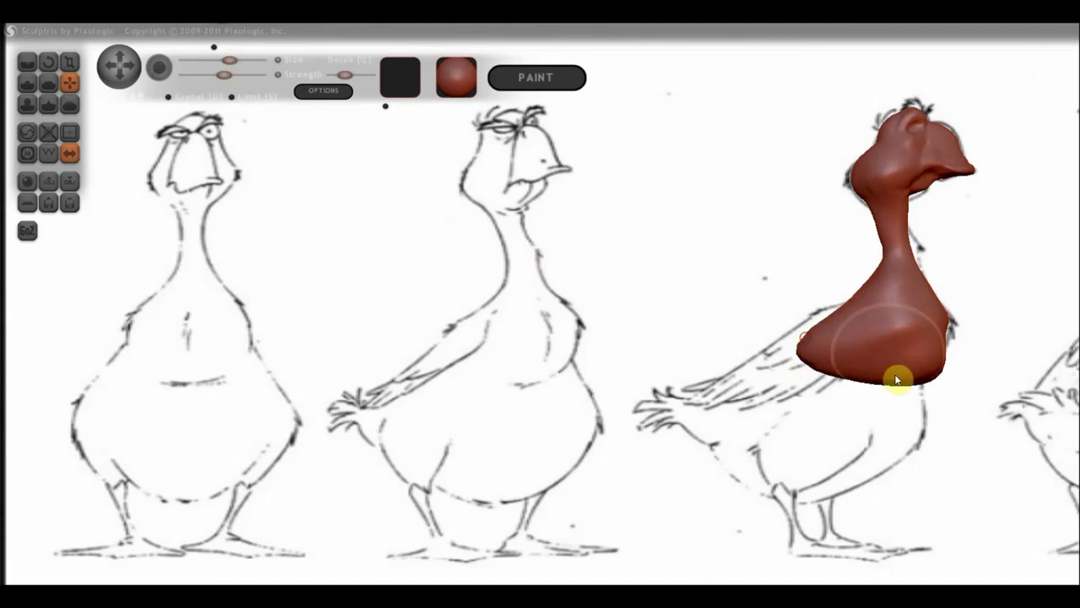
{"action": "left_click_drag", "start_coordinate": [919, 381], "coordinate": [946, 352]}
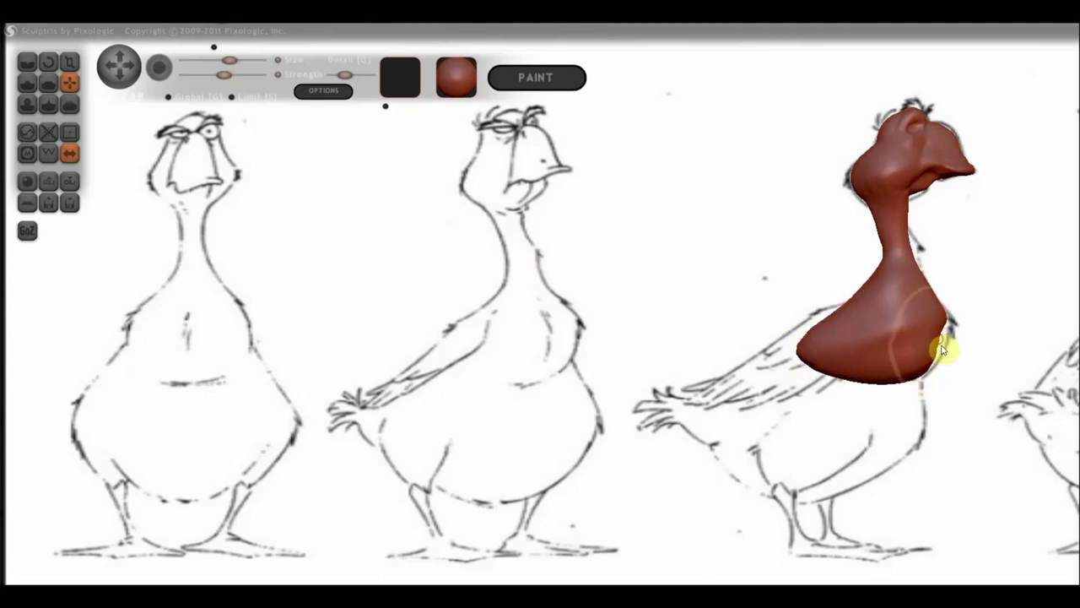
{"action": "left_click_drag", "start_coordinate": [876, 397], "coordinate": [909, 474]}
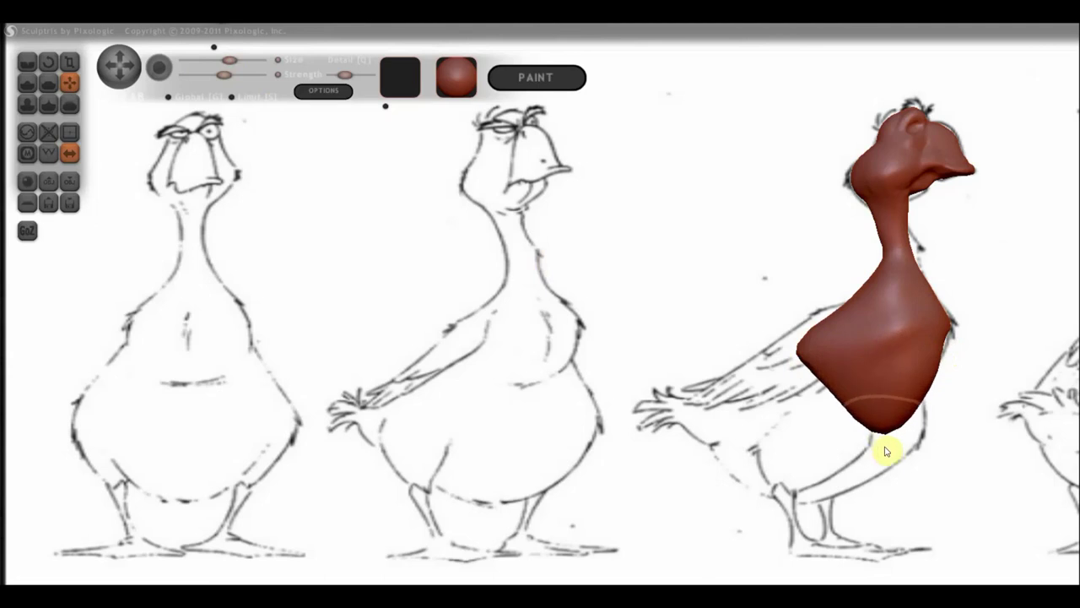
Extend and round the belly down and back toward the tail, then face the front sketch
{"action": "mouse_move", "coordinate": [863, 421]}
{"action": "left_mouse_down"}
{"action": "mouse_move", "coordinate": [801, 499]}
{"action": "mouse_move", "coordinate": [805, 514]}
{"action": "left_mouse_up"}
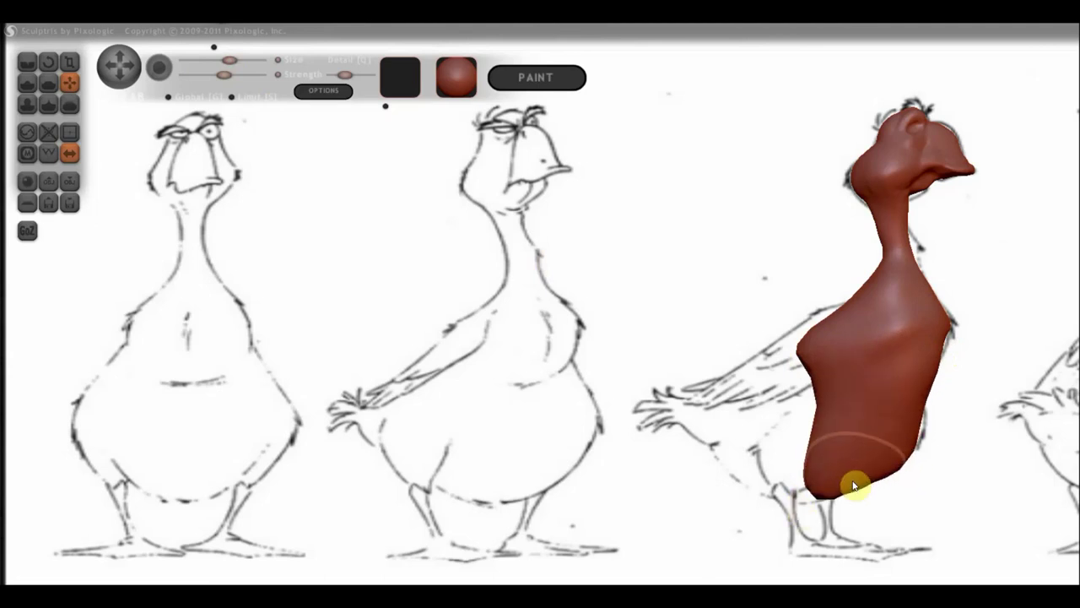
{"action": "left_click_drag", "start_coordinate": [833, 415], "coordinate": [789, 441]}
{"action": "mouse_move", "coordinate": [806, 376]}
{"action": "left_mouse_down"}
{"action": "mouse_move", "coordinate": [770, 392]}
{"action": "mouse_move", "coordinate": [799, 451]}
{"action": "mouse_move", "coordinate": [762, 457]}
{"action": "mouse_move", "coordinate": [752, 410]}
{"action": "mouse_move", "coordinate": [700, 422]}
{"action": "mouse_move", "coordinate": [656, 414]}
{"action": "left_mouse_up"}
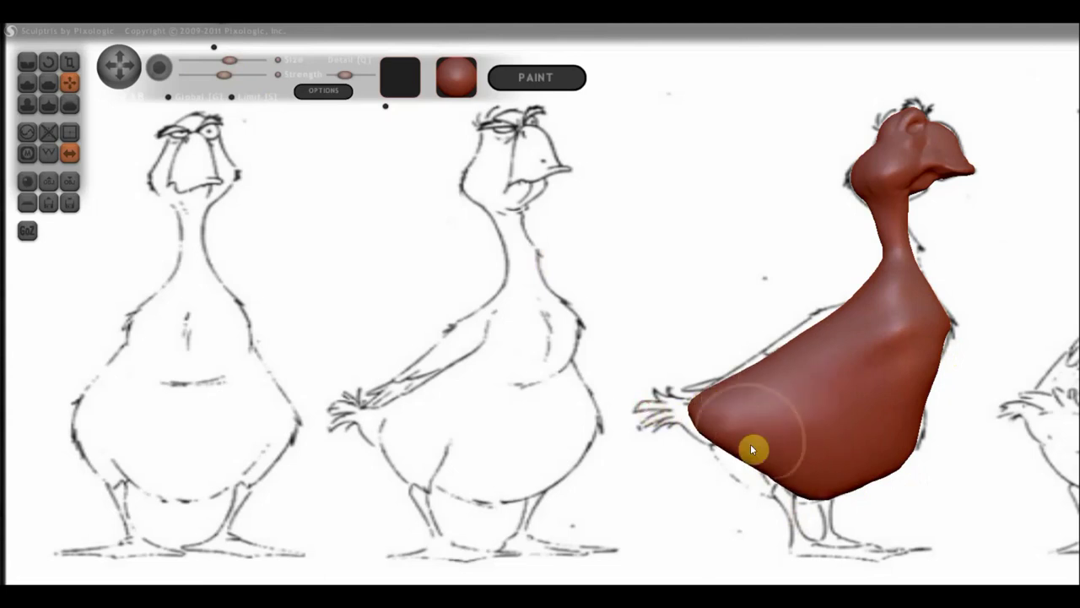
{"action": "mouse_move", "coordinate": [751, 444]}
{"action": "left_mouse_down"}
{"action": "mouse_move", "coordinate": [786, 463]}
{"action": "mouse_move", "coordinate": [752, 480]}
{"action": "mouse_move", "coordinate": [830, 339]}
{"action": "mouse_move", "coordinate": [806, 335]}
{"action": "mouse_move", "coordinate": [764, 380]}
{"action": "mouse_move", "coordinate": [694, 406]}
{"action": "mouse_move", "coordinate": [832, 398]}
{"action": "mouse_move", "coordinate": [948, 414]}
{"action": "mouse_move", "coordinate": [856, 442]}
{"action": "mouse_move", "coordinate": [742, 425]}
{"action": "mouse_move", "coordinate": [580, 487]}
{"action": "mouse_move", "coordinate": [718, 285]}
{"action": "mouse_move", "coordinate": [750, 518]}
{"action": "mouse_move", "coordinate": [748, 448]}
{"action": "mouse_move", "coordinate": [535, 448]}
{"action": "left_mouse_up"}
{"action": "mouse_move", "coordinate": [374, 499]}
{"action": "left_mouse_down"}
{"action": "mouse_move", "coordinate": [557, 440]}
{"action": "mouse_move", "coordinate": [693, 434]}
{"action": "mouse_move", "coordinate": [672, 410]}
{"action": "mouse_move", "coordinate": [694, 342]}
{"action": "mouse_move", "coordinate": [682, 357]}
{"action": "mouse_move", "coordinate": [836, 374]}
{"action": "mouse_move", "coordinate": [422, 362]}
{"action": "mouse_move", "coordinate": [454, 367]}
{"action": "mouse_move", "coordinate": [439, 362]}
{"action": "mouse_move", "coordinate": [444, 386]}
{"action": "mouse_move", "coordinate": [433, 356]}
{"action": "mouse_move", "coordinate": [415, 361]}
{"action": "mouse_move", "coordinate": [424, 326]}
{"action": "left_mouse_up"}
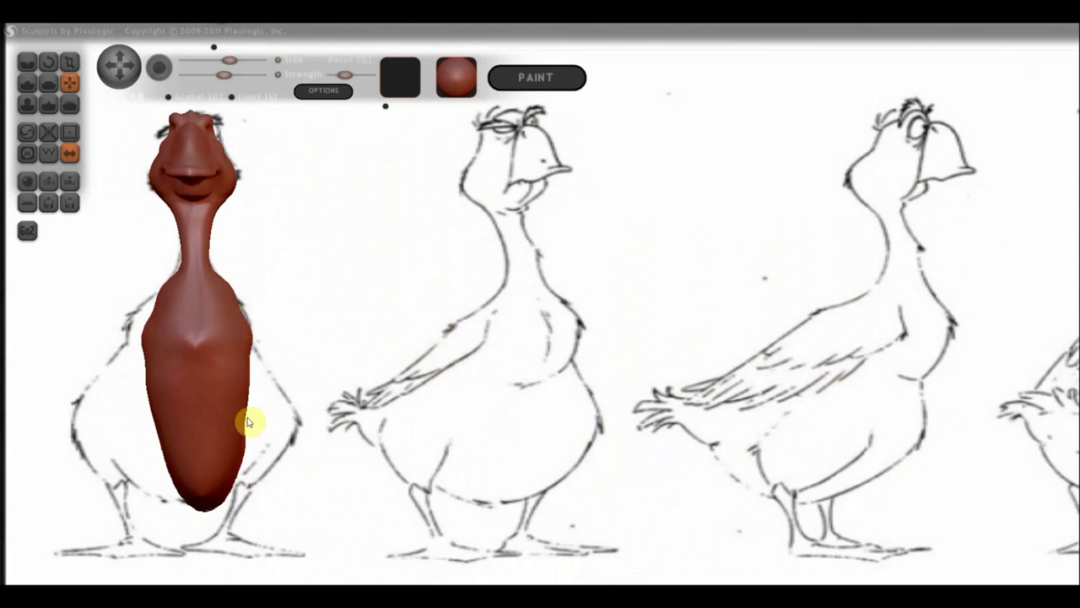
Swell the lower flanks outward and reshape the upper chest sides to match the front sketch
{"action": "left_click_drag", "start_coordinate": [244, 415], "coordinate": [288, 427]}
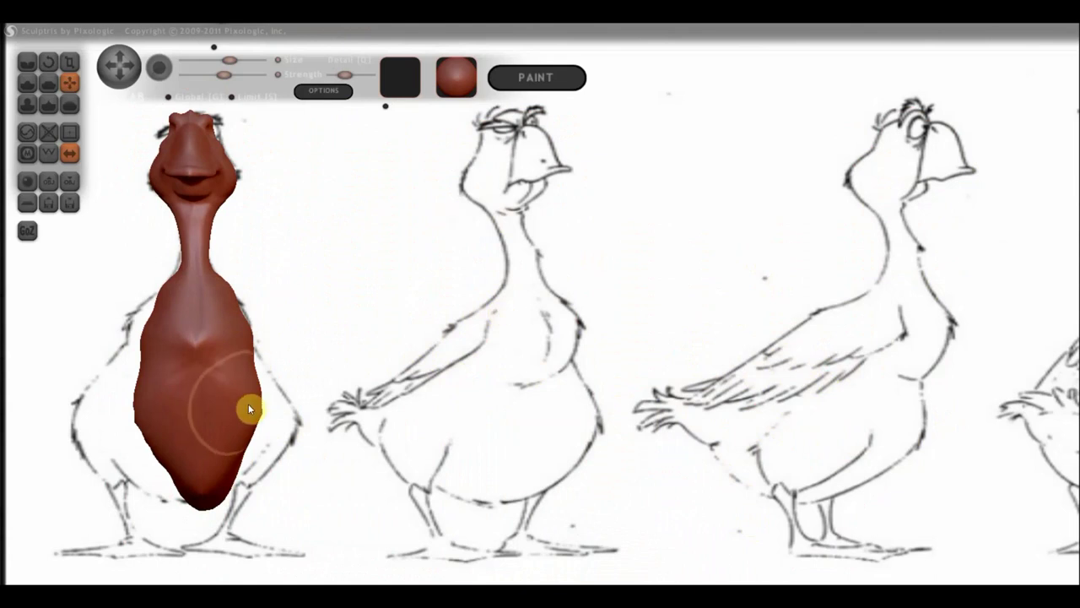
{"action": "mouse_move", "coordinate": [248, 407]}
{"action": "left_mouse_down"}
{"action": "mouse_move", "coordinate": [265, 422]}
{"action": "mouse_move", "coordinate": [258, 393]}
{"action": "mouse_move", "coordinate": [271, 393]}
{"action": "mouse_move", "coordinate": [248, 448]}
{"action": "mouse_move", "coordinate": [275, 476]}
{"action": "left_mouse_up"}
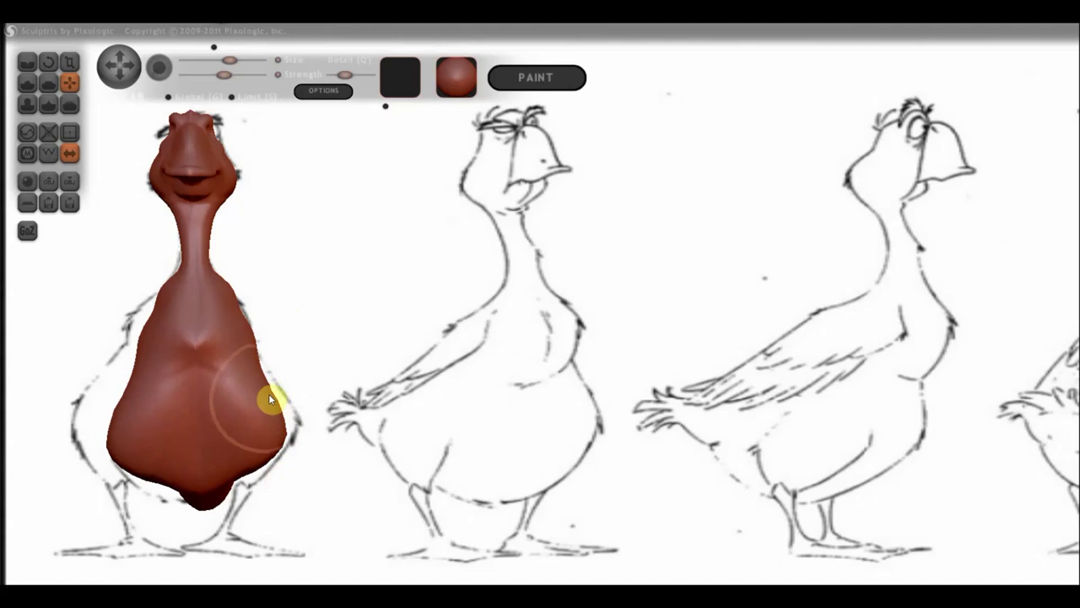
{"action": "mouse_move", "coordinate": [269, 397]}
{"action": "left_mouse_down"}
{"action": "mouse_move", "coordinate": [292, 398]}
{"action": "mouse_move", "coordinate": [251, 463]}
{"action": "mouse_move", "coordinate": [247, 491]}
{"action": "mouse_move", "coordinate": [125, 457]}
{"action": "mouse_move", "coordinate": [150, 379]}
{"action": "mouse_move", "coordinate": [150, 320]}
{"action": "left_mouse_up"}
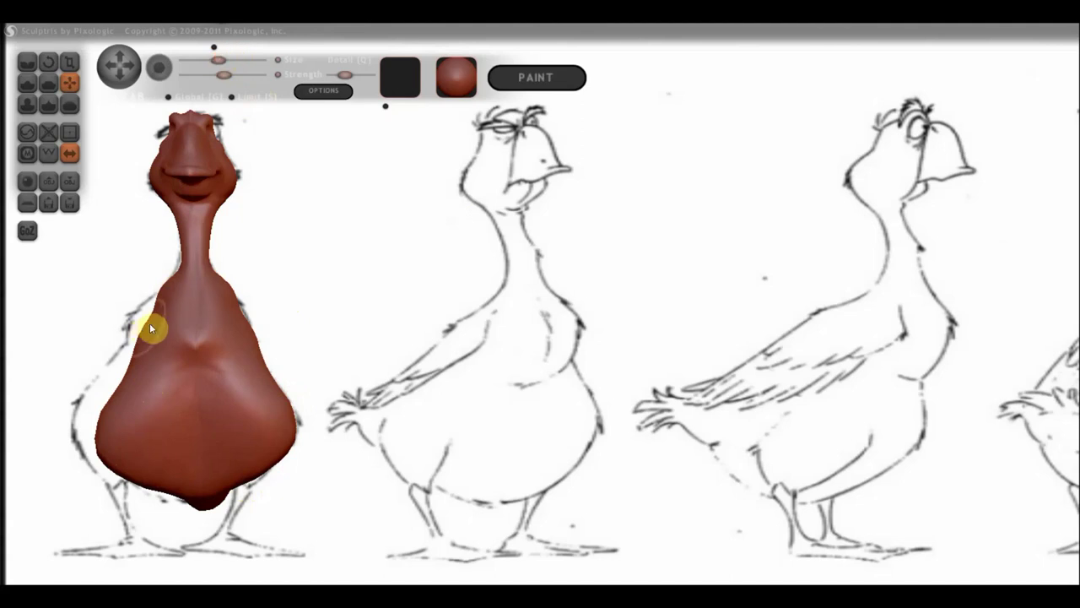
{"action": "mouse_move", "coordinate": [150, 321]}
{"action": "left_mouse_down"}
{"action": "mouse_move", "coordinate": [135, 312]}
{"action": "mouse_move", "coordinate": [162, 284]}
{"action": "mouse_move", "coordinate": [167, 298]}
{"action": "mouse_move", "coordinate": [132, 328]}
{"action": "mouse_move", "coordinate": [152, 369]}
{"action": "left_mouse_up"}
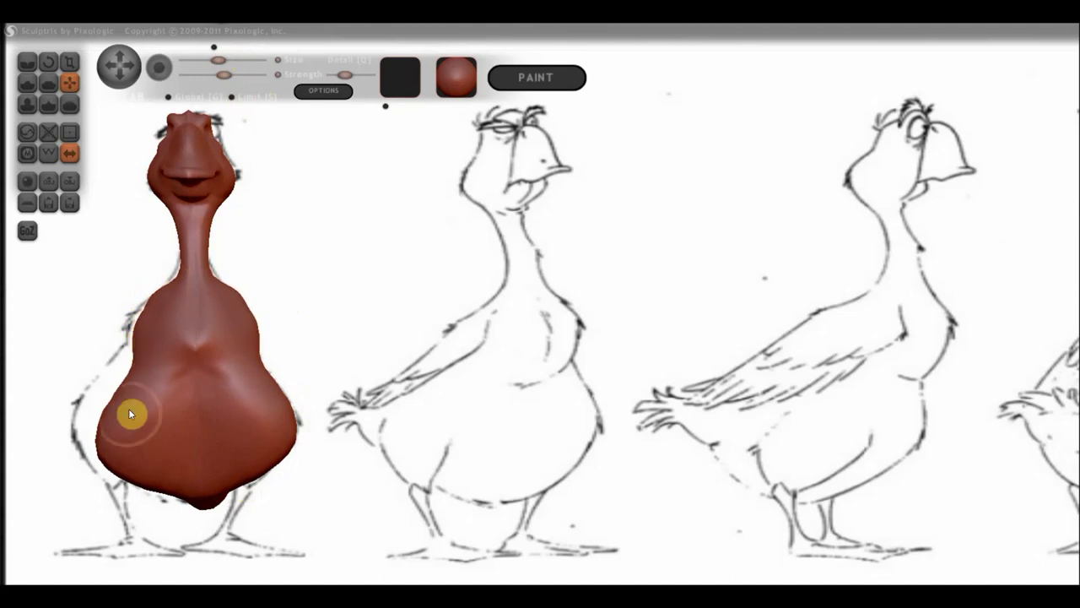
{"action": "left_click_drag", "start_coordinate": [321, 405], "coordinate": [502, 378]}
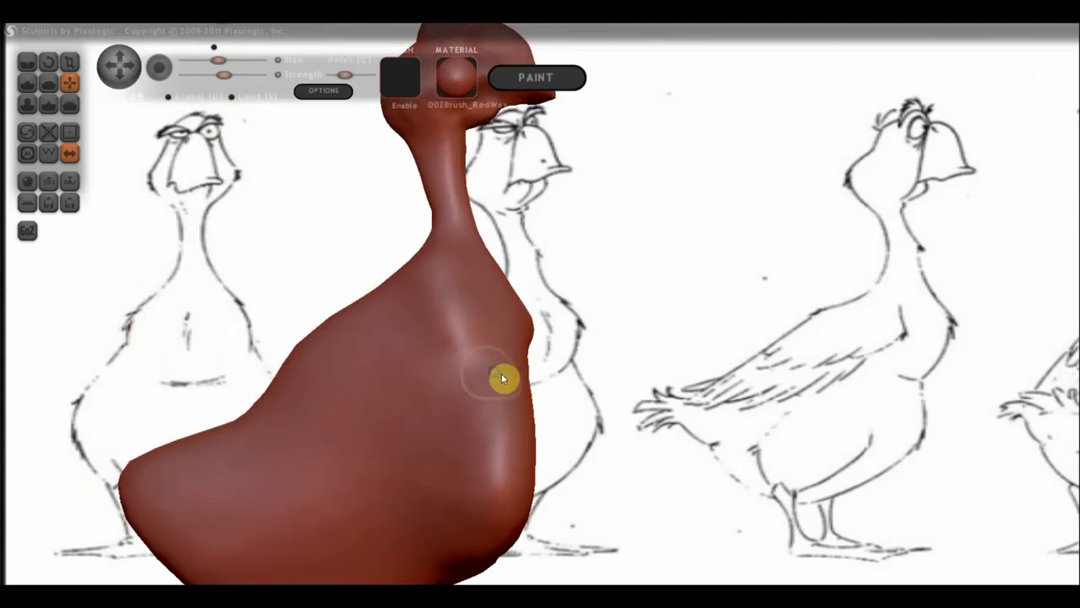
{"action": "mouse_move", "coordinate": [663, 374]}
{"action": "left_mouse_down"}
{"action": "mouse_move", "coordinate": [668, 391]}
{"action": "mouse_move", "coordinate": [639, 429]}
{"action": "left_mouse_up"}
Narrow the chest bulge from a front view, check it from other angles, and select Draw
{"action": "scroll", "coordinate": [639, 429], "scroll_direction": "down", "scroll_amount": 5}
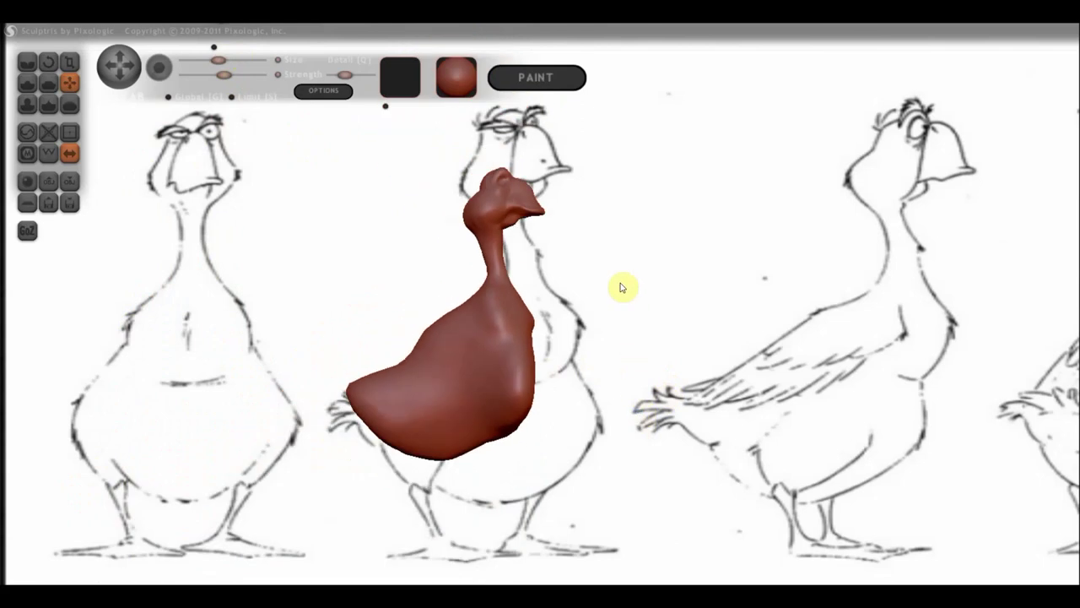
{"action": "left_click_drag", "start_coordinate": [622, 284], "coordinate": [682, 325]}
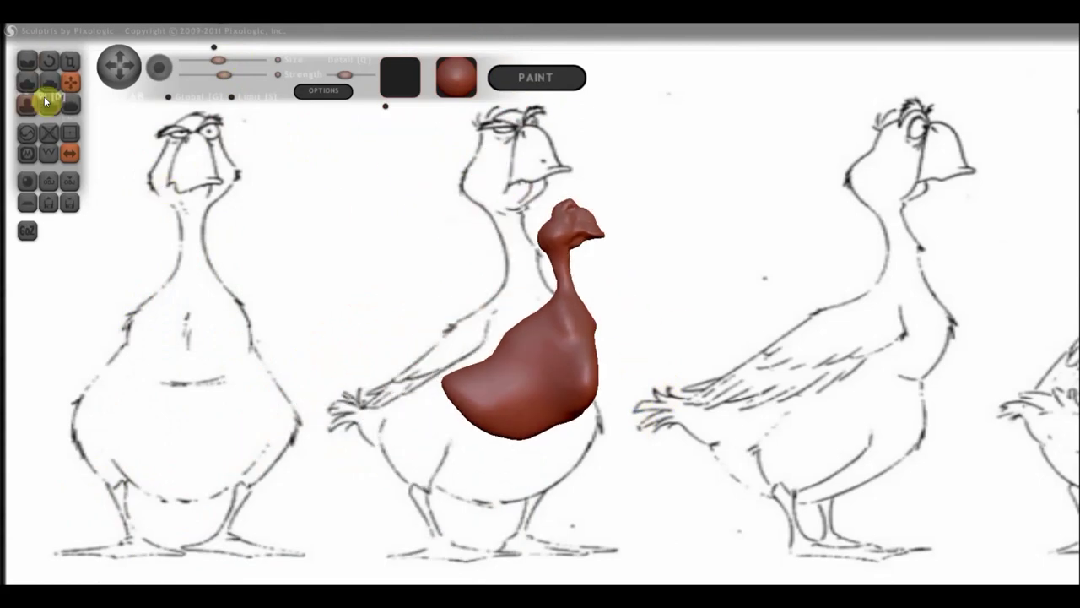
{"action": "mouse_move", "coordinate": [592, 360]}
{"action": "right_mouse_down"}
{"action": "mouse_move", "coordinate": [539, 393]}
{"action": "mouse_move", "coordinate": [574, 385]}
{"action": "right_mouse_up"}
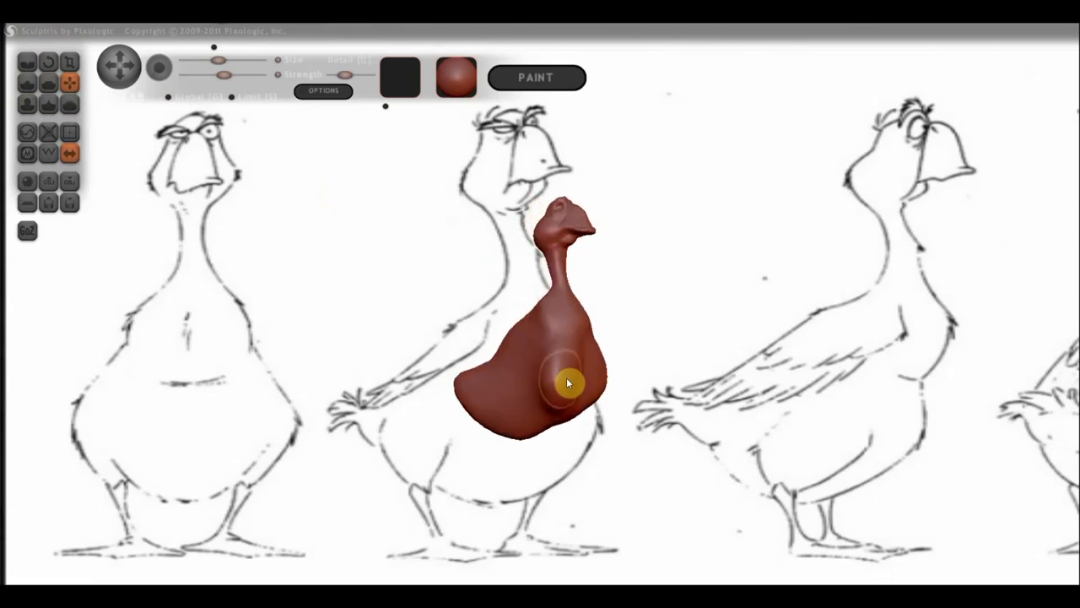
{"action": "mouse_move", "coordinate": [566, 379]}
{"action": "left_mouse_down"}
{"action": "mouse_move", "coordinate": [563, 400]}
{"action": "mouse_move", "coordinate": [548, 390]}
{"action": "mouse_move", "coordinate": [556, 381]}
{"action": "left_mouse_up"}
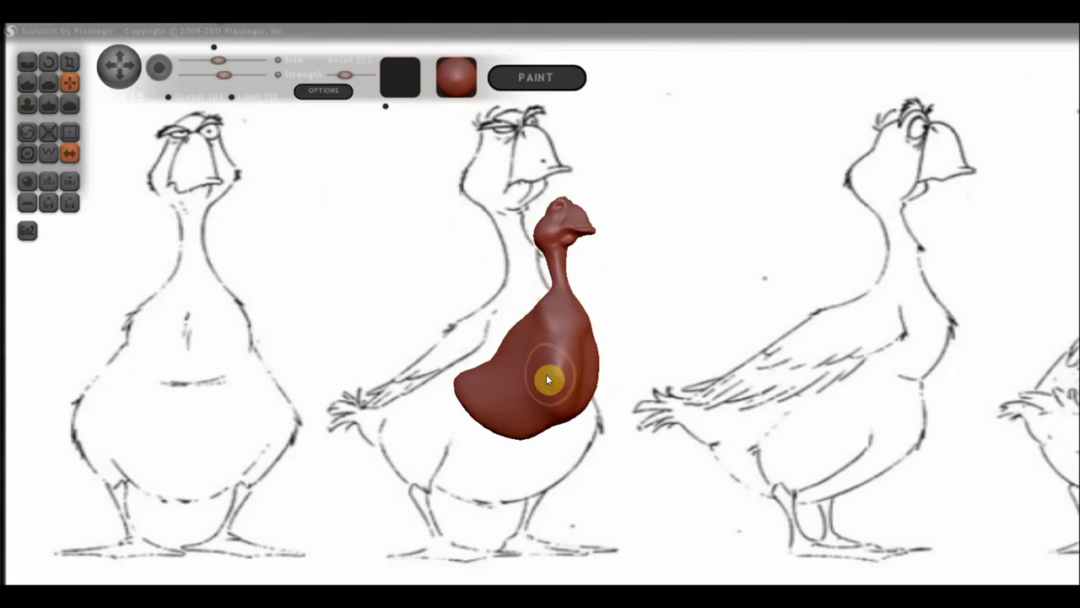
{"action": "mouse_move", "coordinate": [546, 397]}
{"action": "right_mouse_down"}
{"action": "mouse_move", "coordinate": [490, 402]}
{"action": "mouse_move", "coordinate": [644, 411]}
{"action": "right_mouse_up"}
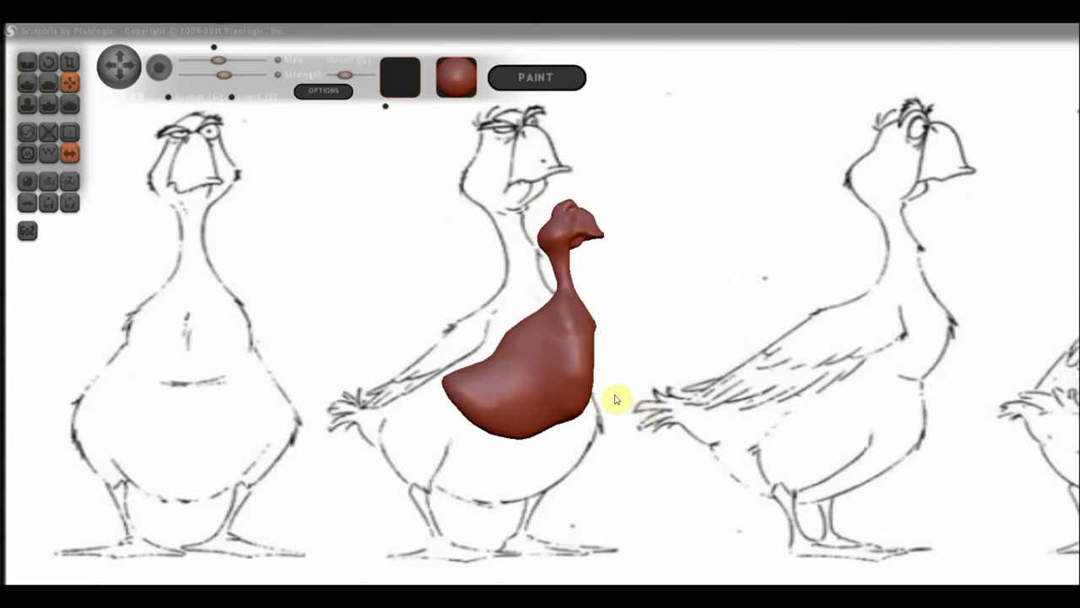
{"action": "mouse_move", "coordinate": [615, 399]}
{"action": "right_mouse_down"}
{"action": "mouse_move", "coordinate": [632, 406]}
{"action": "mouse_move", "coordinate": [647, 478]}
{"action": "mouse_move", "coordinate": [625, 428]}
{"action": "mouse_move", "coordinate": [617, 434]}
{"action": "mouse_move", "coordinate": [633, 434]}
{"action": "mouse_move", "coordinate": [458, 337]}
{"action": "right_mouse_up"}
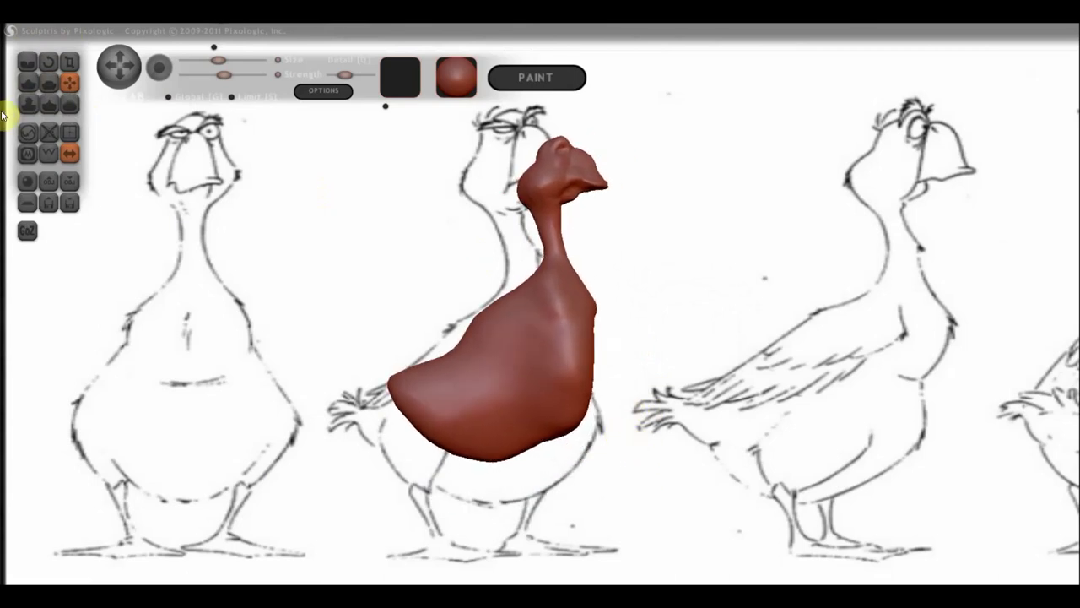
{"action": "left_click", "coordinate": [36, 82]}
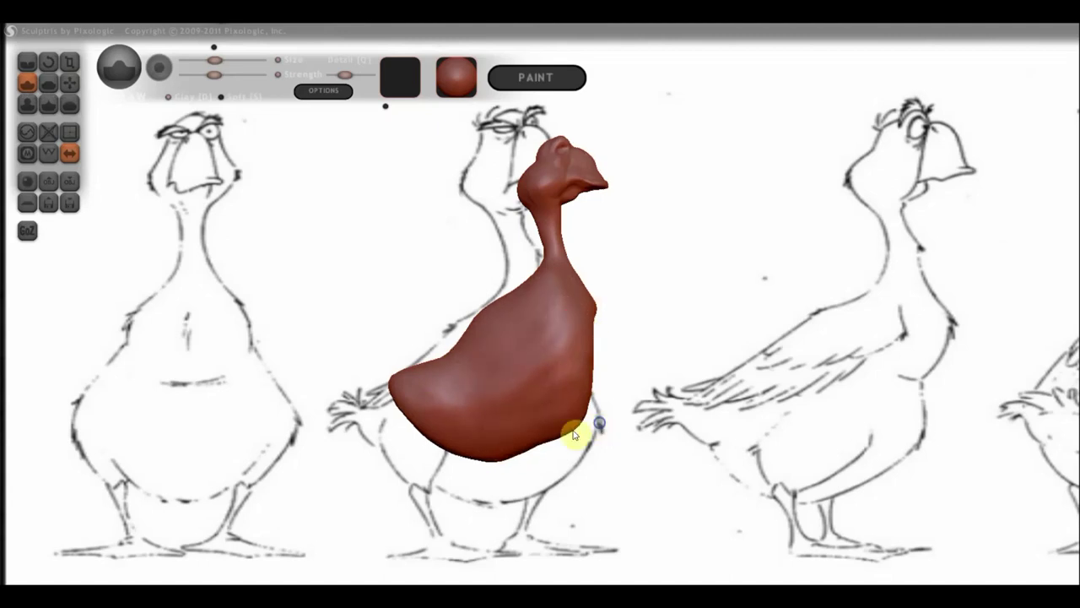
Dent the body slightly and, at lower brush strength, gently reshape the lower body
{"action": "mouse_move", "coordinate": [591, 426]}
{"action": "left_mouse_down"}
{"action": "mouse_move", "coordinate": [615, 362]}
{"action": "mouse_move", "coordinate": [542, 336]}
{"action": "left_mouse_up"}
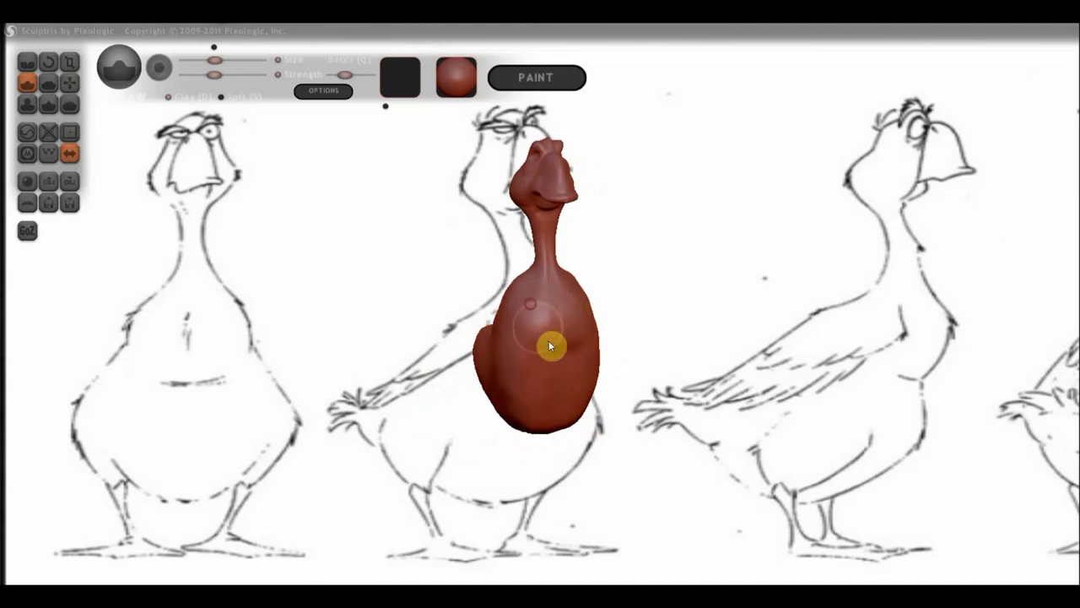
{"action": "mouse_move", "coordinate": [559, 349]}
{"action": "left_mouse_down"}
{"action": "mouse_move", "coordinate": [581, 367]}
{"action": "mouse_move", "coordinate": [548, 413]}
{"action": "left_mouse_up"}
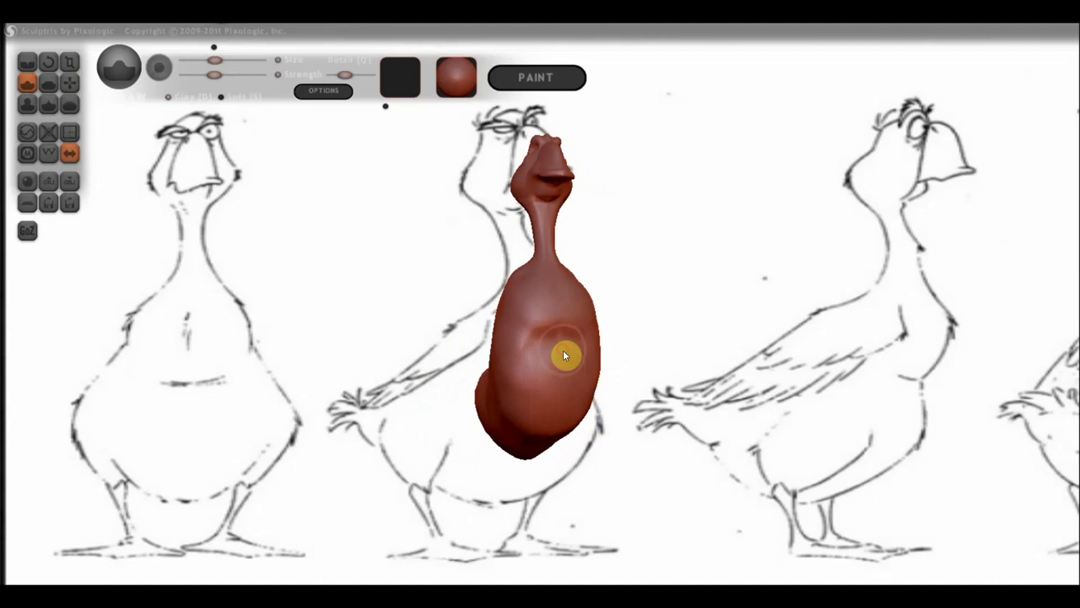
{"action": "mouse_move", "coordinate": [565, 356]}
{"action": "left_mouse_down"}
{"action": "mouse_move", "coordinate": [566, 372]}
{"action": "mouse_move", "coordinate": [653, 398]}
{"action": "mouse_move", "coordinate": [593, 399]}
{"action": "left_mouse_up"}
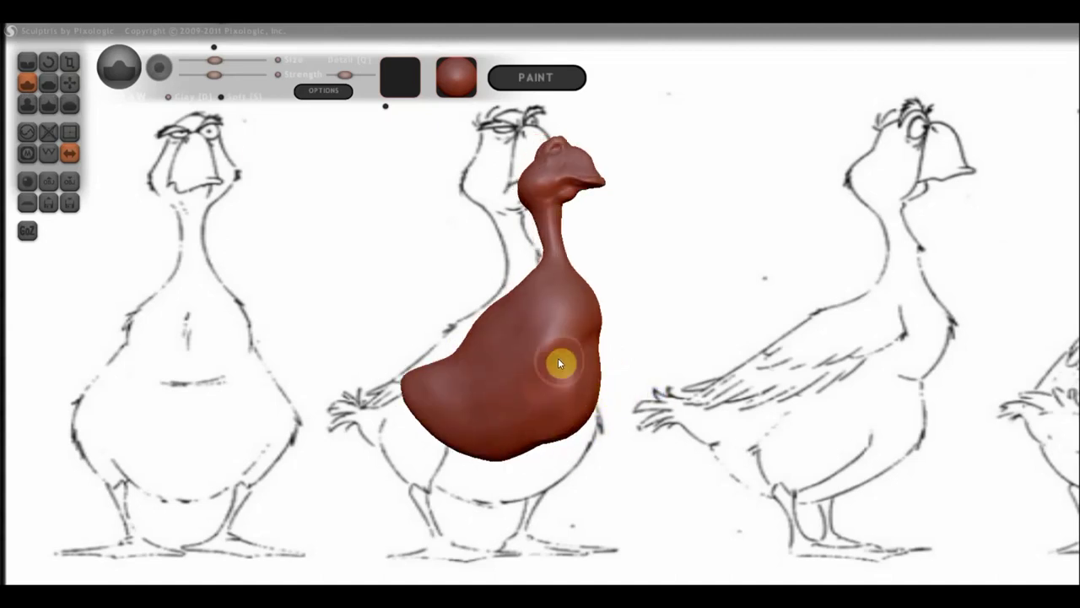
{"action": "left_click_drag", "start_coordinate": [214, 74], "coordinate": [205, 74]}
{"action": "mouse_move", "coordinate": [511, 403]}
{"action": "left_mouse_down"}
{"action": "mouse_move", "coordinate": [540, 437]}
{"action": "mouse_move", "coordinate": [586, 415]}
{"action": "mouse_move", "coordinate": [535, 411]}
{"action": "mouse_move", "coordinate": [542, 363]}
{"action": "mouse_move", "coordinate": [532, 364]}
{"action": "mouse_move", "coordinate": [557, 360]}
{"action": "mouse_move", "coordinate": [529, 396]}
{"action": "left_mouse_up"}
{"action": "left_click_drag", "start_coordinate": [601, 404], "coordinate": [724, 415]}
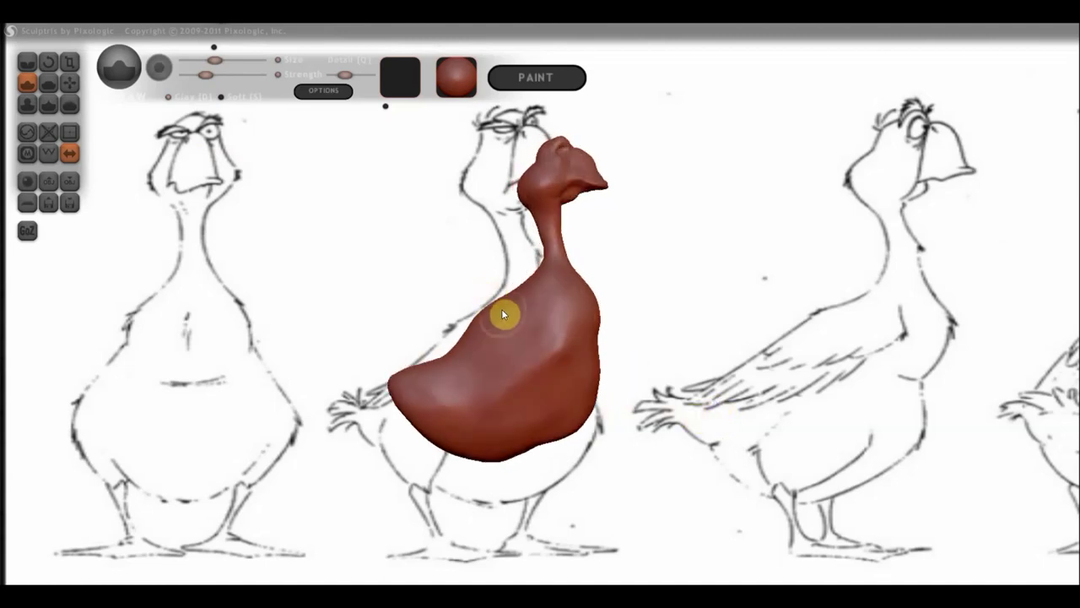
{"action": "mouse_move", "coordinate": [675, 352]}
{"action": "left_mouse_down"}
{"action": "mouse_move", "coordinate": [664, 357]}
{"action": "mouse_move", "coordinate": [836, 359]}
{"action": "mouse_move", "coordinate": [687, 366]}
{"action": "left_mouse_up"}
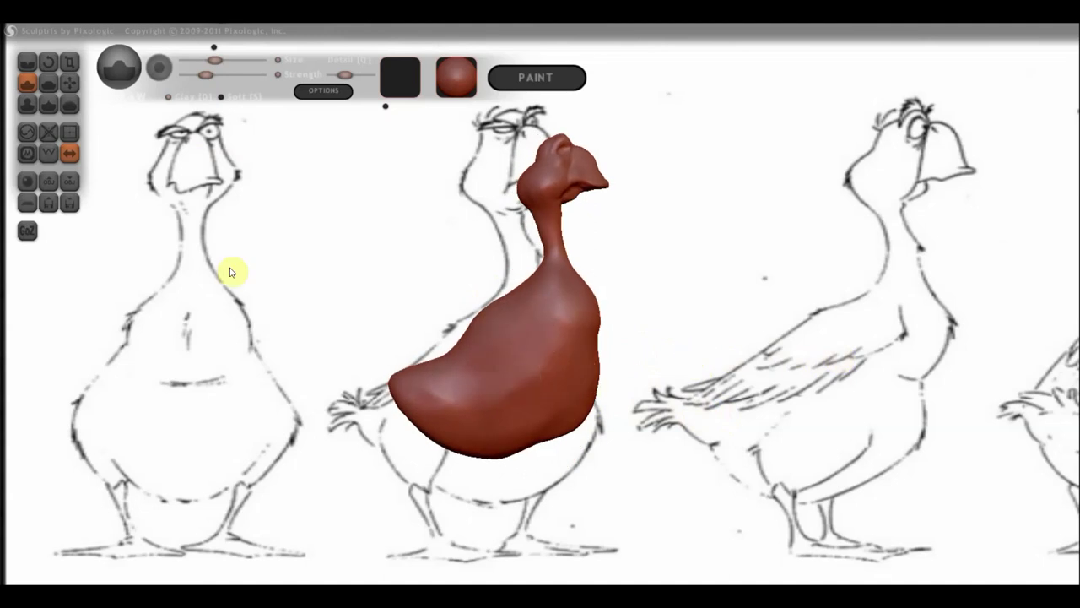
With Grab, sharpen the wing bulge and pull the belly sides into a symmetric bell
{"action": "left_click", "coordinate": [70, 82]}
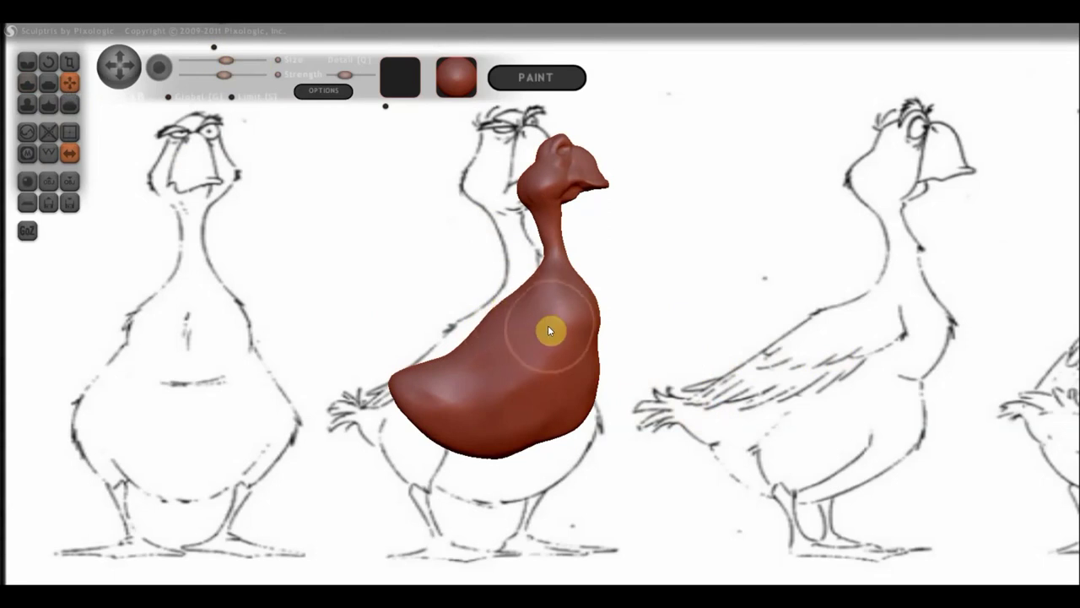
{"action": "right_click_drag", "start_coordinate": [459, 355], "coordinate": [400, 369]}
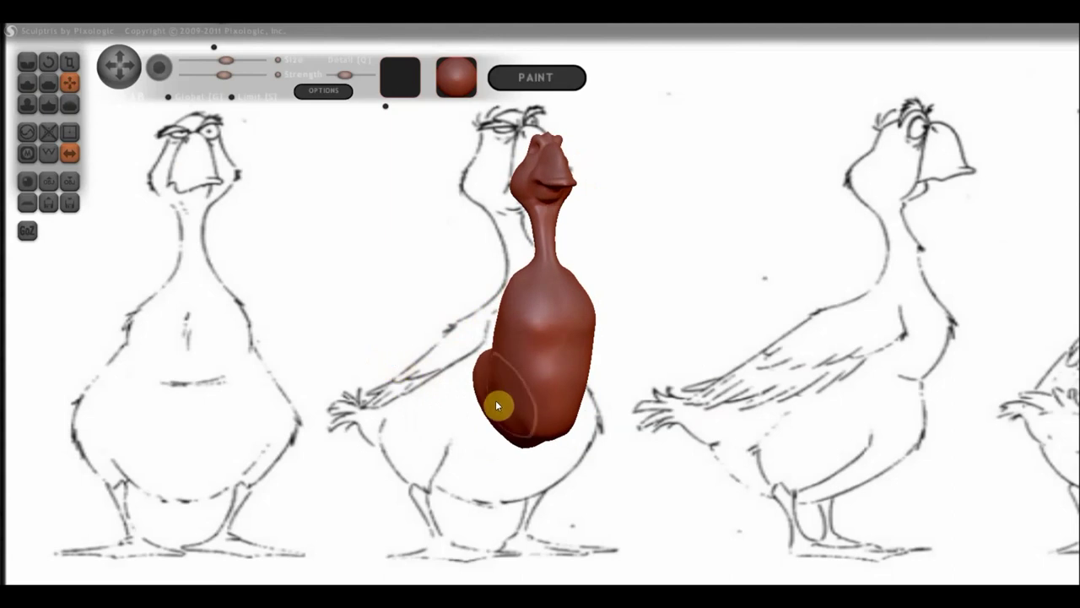
{"action": "left_click_drag", "start_coordinate": [493, 399], "coordinate": [500, 403]}
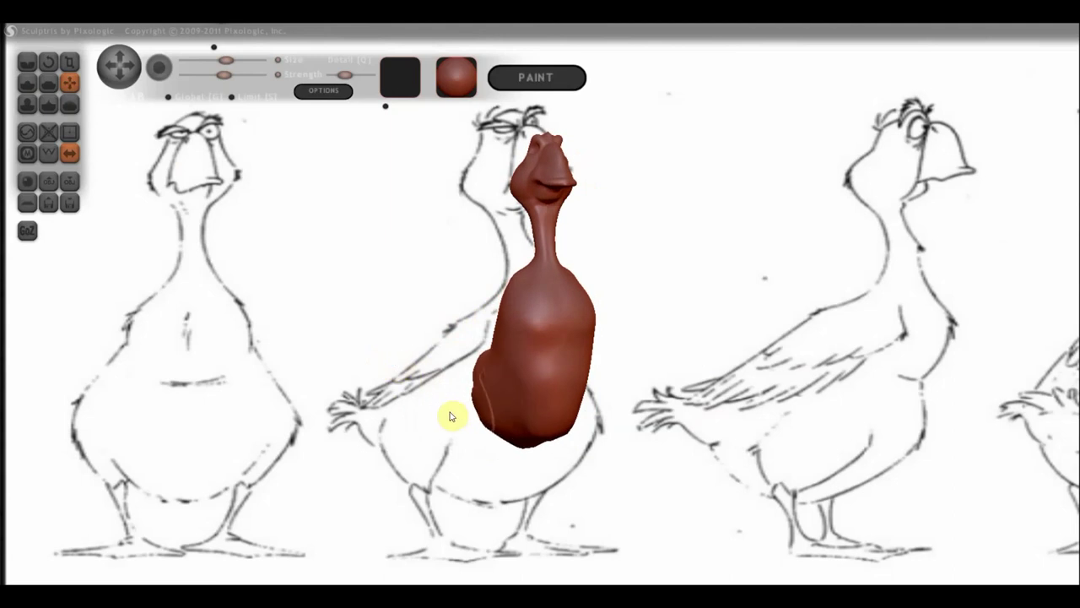
{"action": "mouse_move", "coordinate": [524, 400]}
{"action": "right_mouse_down"}
{"action": "mouse_move", "coordinate": [706, 414]}
{"action": "mouse_move", "coordinate": [731, 403]}
{"action": "right_mouse_up"}
{"action": "mouse_move", "coordinate": [646, 410]}
{"action": "right_mouse_down"}
{"action": "mouse_move", "coordinate": [405, 403]}
{"action": "mouse_move", "coordinate": [419, 413]}
{"action": "mouse_move", "coordinate": [481, 374]}
{"action": "right_mouse_up"}
{"action": "mouse_move", "coordinate": [480, 375]}
{"action": "left_mouse_down"}
{"action": "mouse_move", "coordinate": [458, 379]}
{"action": "mouse_move", "coordinate": [472, 434]}
{"action": "left_mouse_up"}
{"action": "mouse_move", "coordinate": [472, 434]}
{"action": "right_mouse_down"}
{"action": "mouse_move", "coordinate": [506, 422]}
{"action": "mouse_move", "coordinate": [487, 381]}
{"action": "right_mouse_up"}
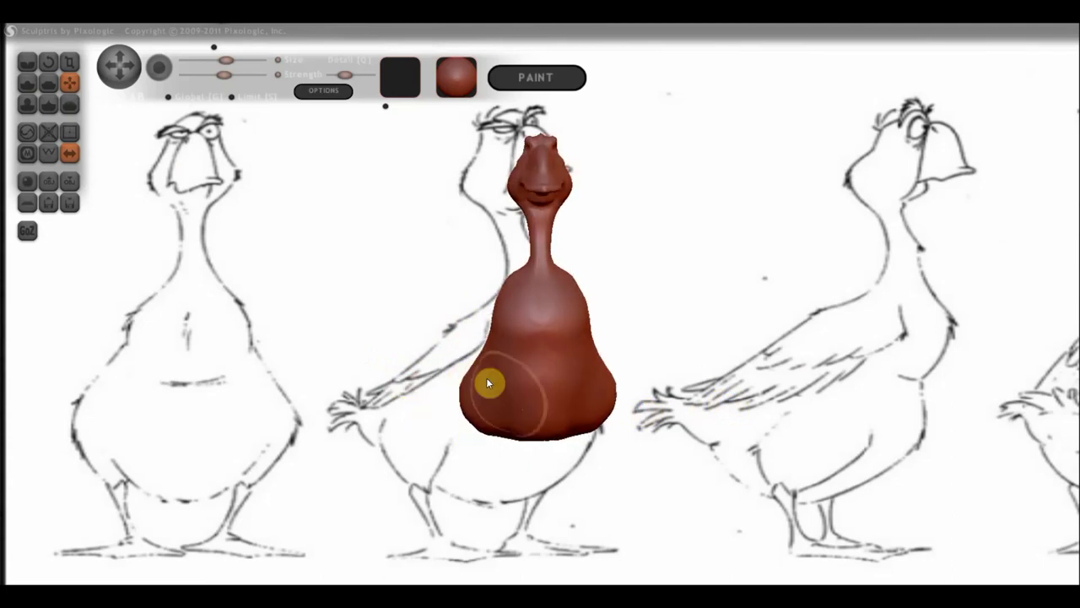
{"action": "mouse_move", "coordinate": [478, 363]}
{"action": "left_mouse_down"}
{"action": "mouse_move", "coordinate": [492, 343]}
{"action": "mouse_move", "coordinate": [484, 358]}
{"action": "mouse_move", "coordinate": [502, 426]}
{"action": "mouse_move", "coordinate": [470, 403]}
{"action": "mouse_move", "coordinate": [466, 373]}
{"action": "mouse_move", "coordinate": [479, 363]}
{"action": "left_mouse_up"}
{"action": "mouse_move", "coordinate": [475, 354]}
{"action": "left_mouse_down"}
{"action": "mouse_move", "coordinate": [464, 381]}
{"action": "mouse_move", "coordinate": [463, 371]}
{"action": "mouse_move", "coordinate": [641, 381]}
{"action": "left_mouse_up"}
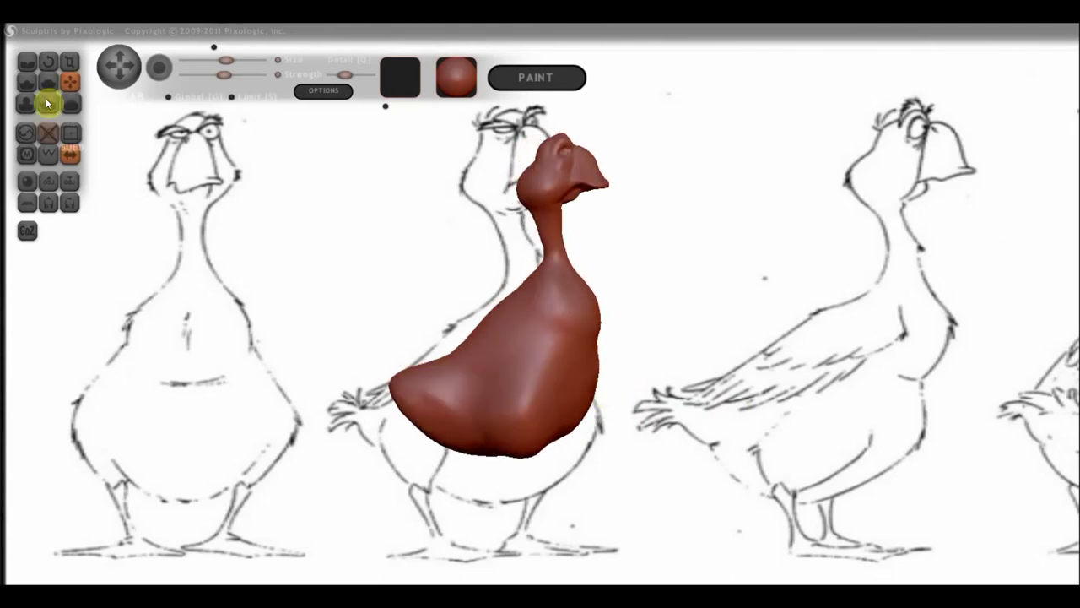
Brush a fuller rounded bulge onto the front of the lower belly from a front view
{"action": "left_click", "coordinate": [27, 82]}
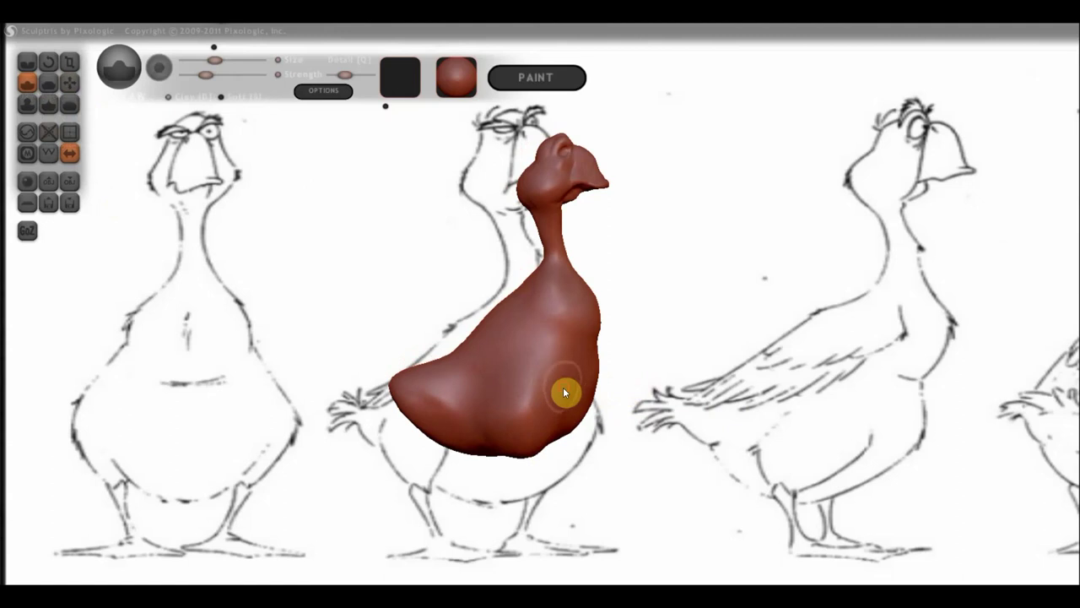
{"action": "right_click_drag", "start_coordinate": [487, 427], "coordinate": [516, 368]}
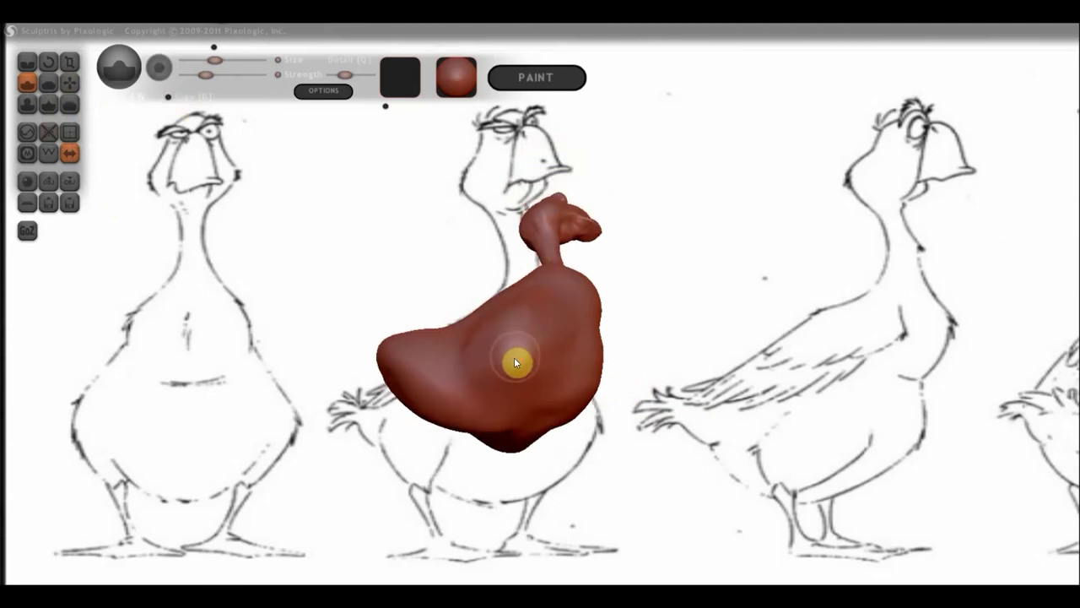
{"action": "scroll", "coordinate": [514, 357], "scroll_direction": "up", "scroll_amount": 3}
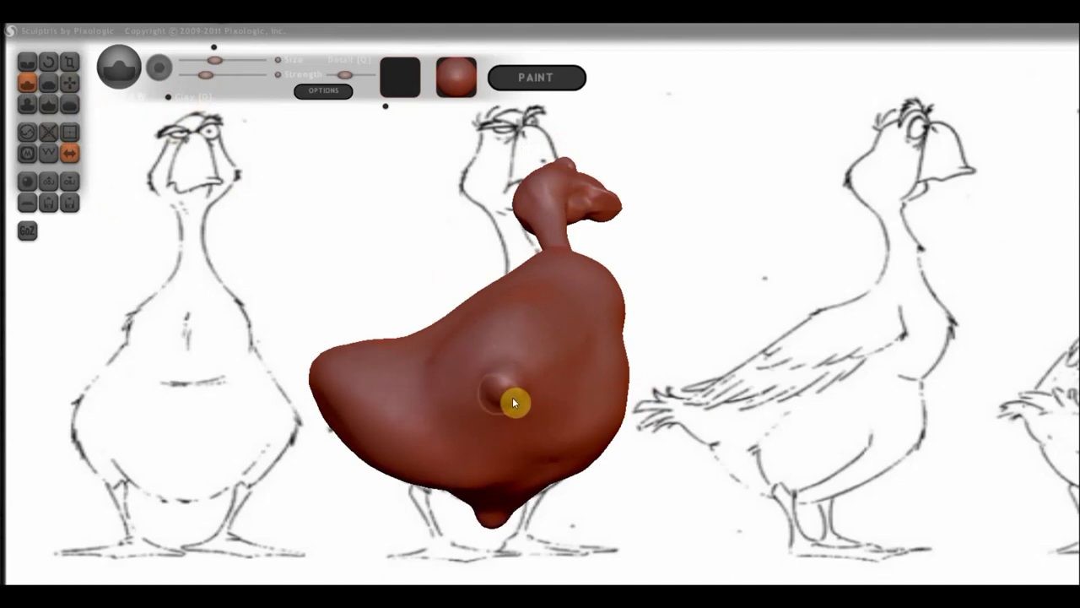
{"action": "mouse_move", "coordinate": [513, 397]}
{"action": "right_mouse_down"}
{"action": "mouse_move", "coordinate": [526, 410]}
{"action": "mouse_move", "coordinate": [535, 470]}
{"action": "mouse_move", "coordinate": [543, 369]}
{"action": "mouse_move", "coordinate": [566, 380]}
{"action": "mouse_move", "coordinate": [670, 374]}
{"action": "mouse_move", "coordinate": [695, 354]}
{"action": "mouse_move", "coordinate": [610, 364]}
{"action": "right_mouse_up"}
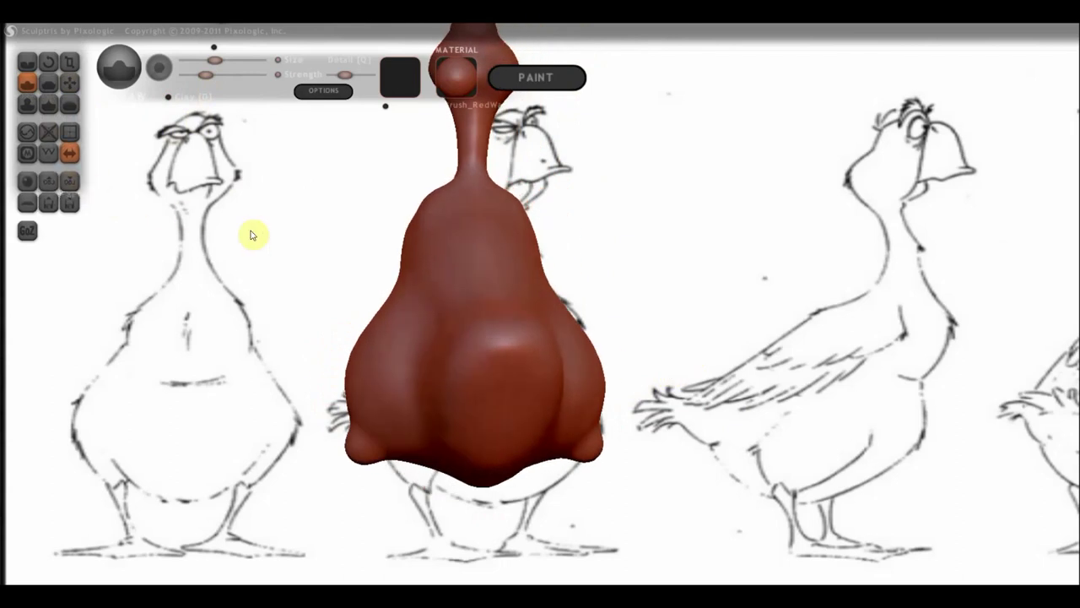
{"action": "left_click_drag", "start_coordinate": [317, 253], "coordinate": [303, 249]}
{"action": "left_click", "coordinate": [28, 63]}
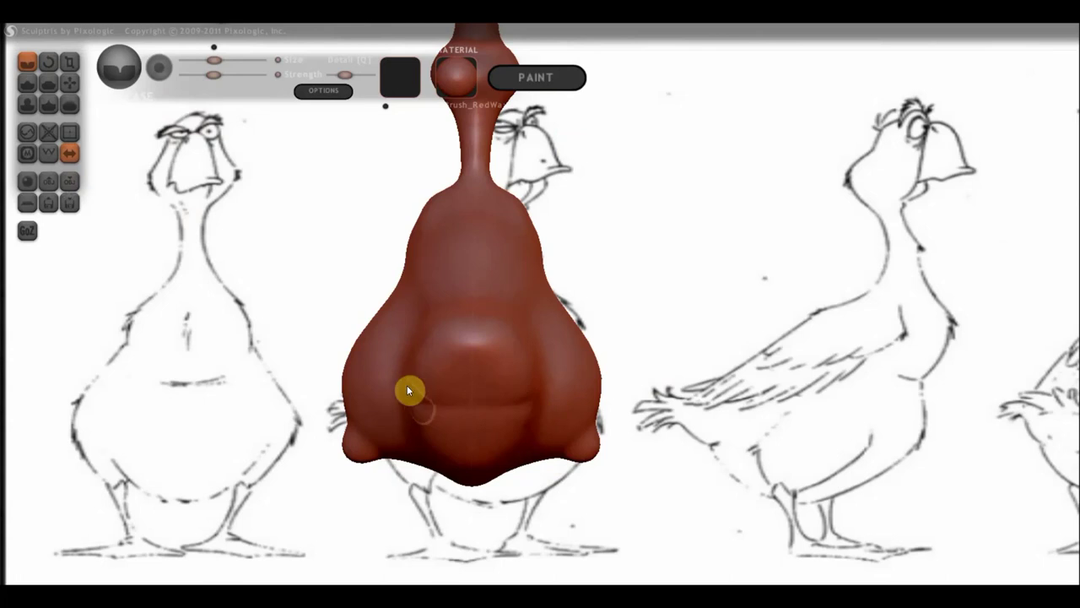
{"action": "mouse_move", "coordinate": [438, 408]}
{"action": "left_mouse_down"}
{"action": "mouse_move", "coordinate": [504, 421]}
{"action": "mouse_move", "coordinate": [481, 415]}
{"action": "left_mouse_up"}
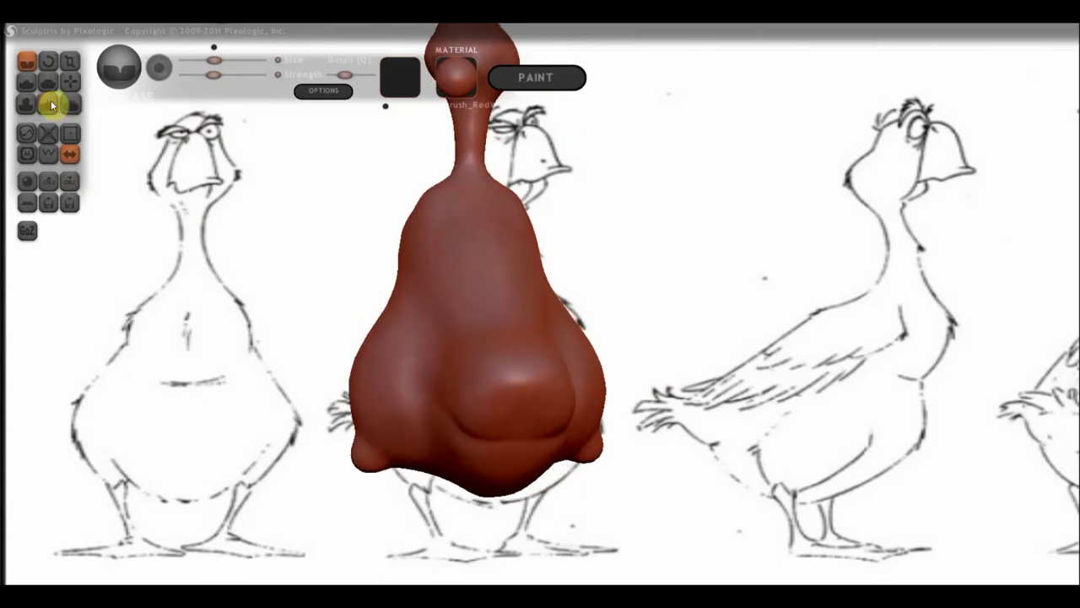
With Grab, lift and taper the tail bulge into a point from a three-quarter side view
{"action": "left_click", "coordinate": [69, 82]}
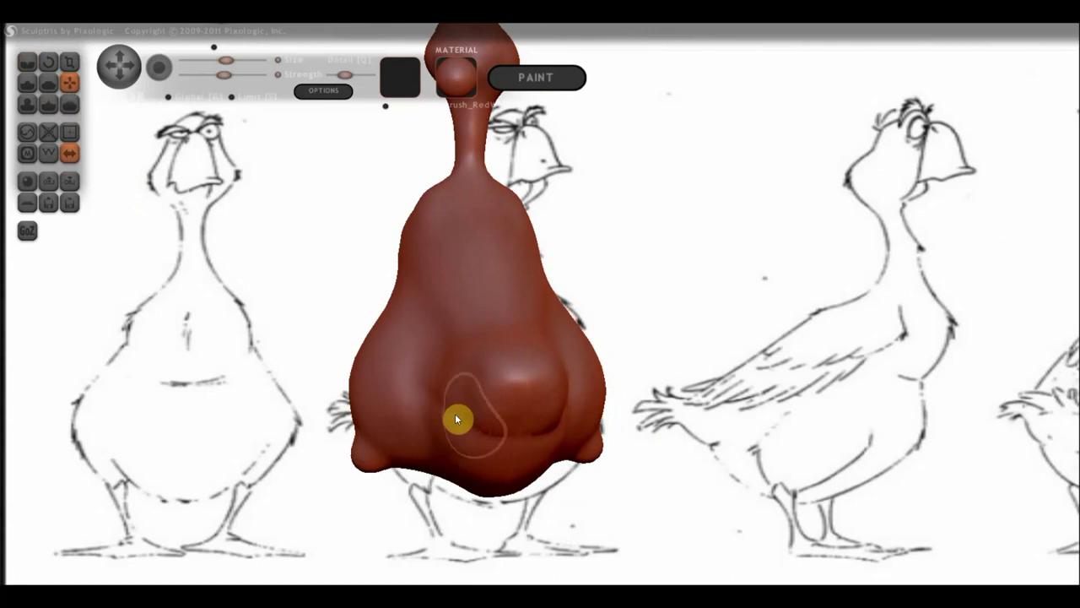
{"action": "mouse_move", "coordinate": [454, 410]}
{"action": "right_mouse_down"}
{"action": "mouse_move", "coordinate": [483, 424]}
{"action": "mouse_move", "coordinate": [467, 381]}
{"action": "right_mouse_up"}
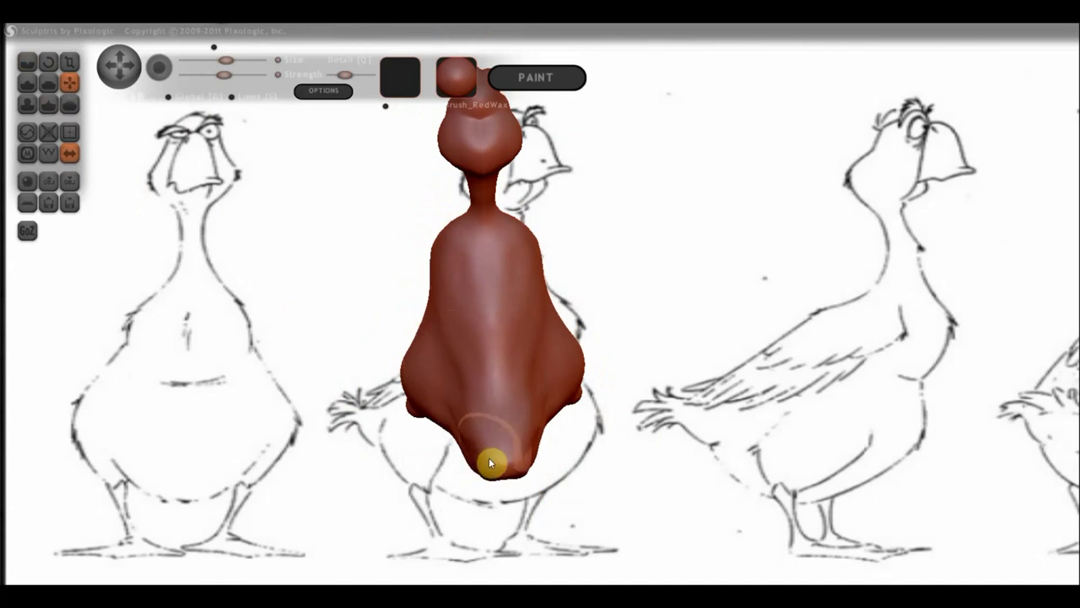
{"action": "left_click_drag", "start_coordinate": [536, 464], "coordinate": [457, 422]}
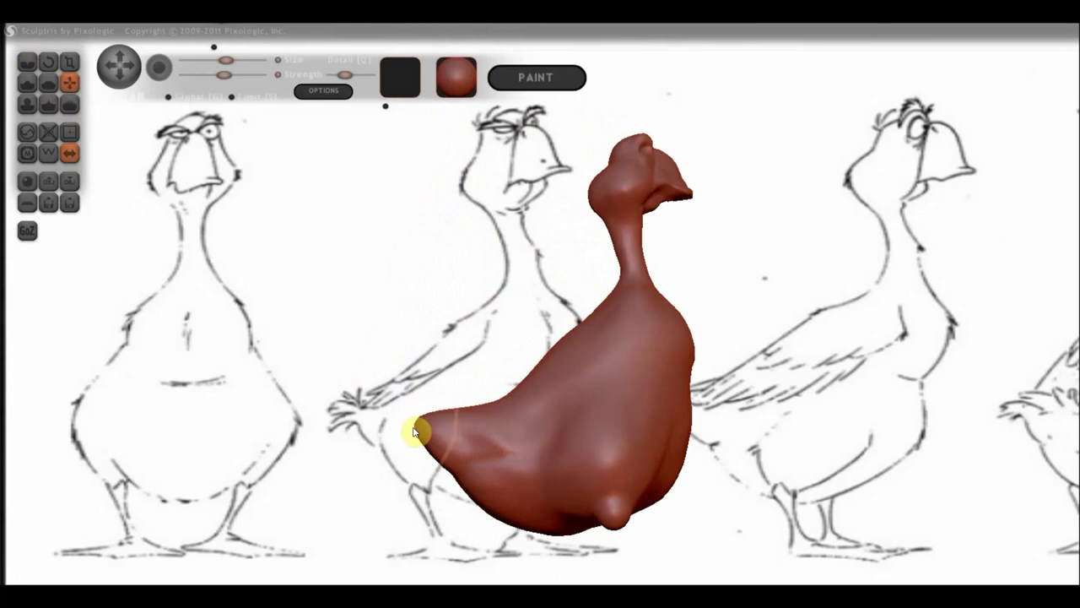
{"action": "left_click_drag", "start_coordinate": [422, 435], "coordinate": [472, 420]}
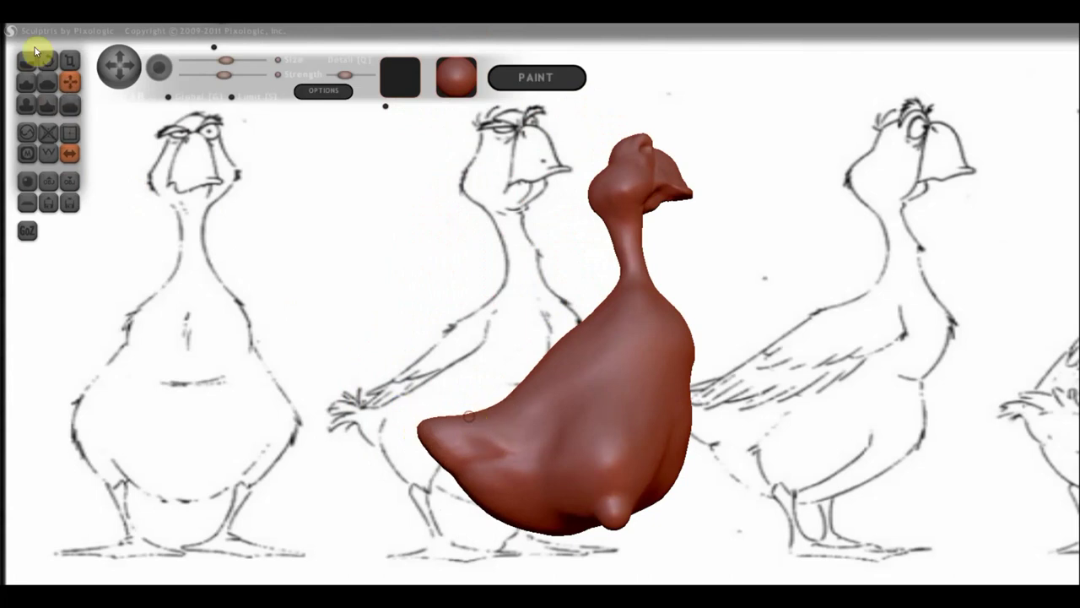
Select the Draw brush and orbit the goose from side view round to front view
{"action": "left_click", "coordinate": [49, 82]}
{"action": "mouse_move", "coordinate": [691, 350]}
{"action": "left_mouse_down"}
{"action": "mouse_move", "coordinate": [745, 411]}
{"action": "mouse_move", "coordinate": [491, 397]}
{"action": "mouse_move", "coordinate": [490, 381]}
{"action": "mouse_move", "coordinate": [583, 277]}
{"action": "mouse_move", "coordinate": [550, 338]}
{"action": "mouse_move", "coordinate": [588, 281]}
{"action": "left_mouse_up"}
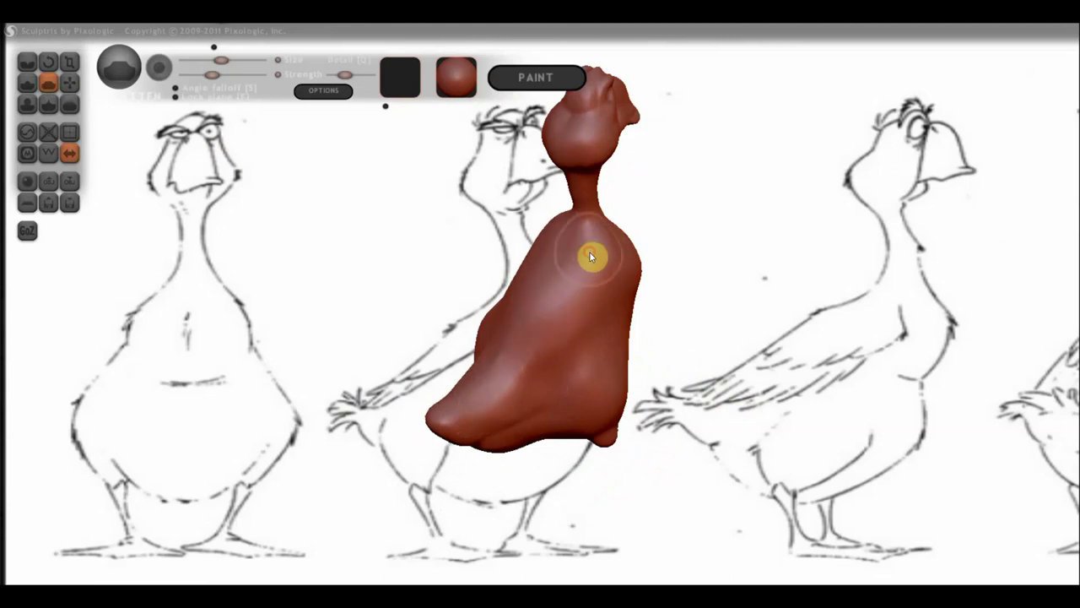
{"action": "mouse_move", "coordinate": [596, 304]}
{"action": "right_mouse_down"}
{"action": "mouse_move", "coordinate": [682, 326]}
{"action": "mouse_move", "coordinate": [661, 299]}
{"action": "right_mouse_up"}
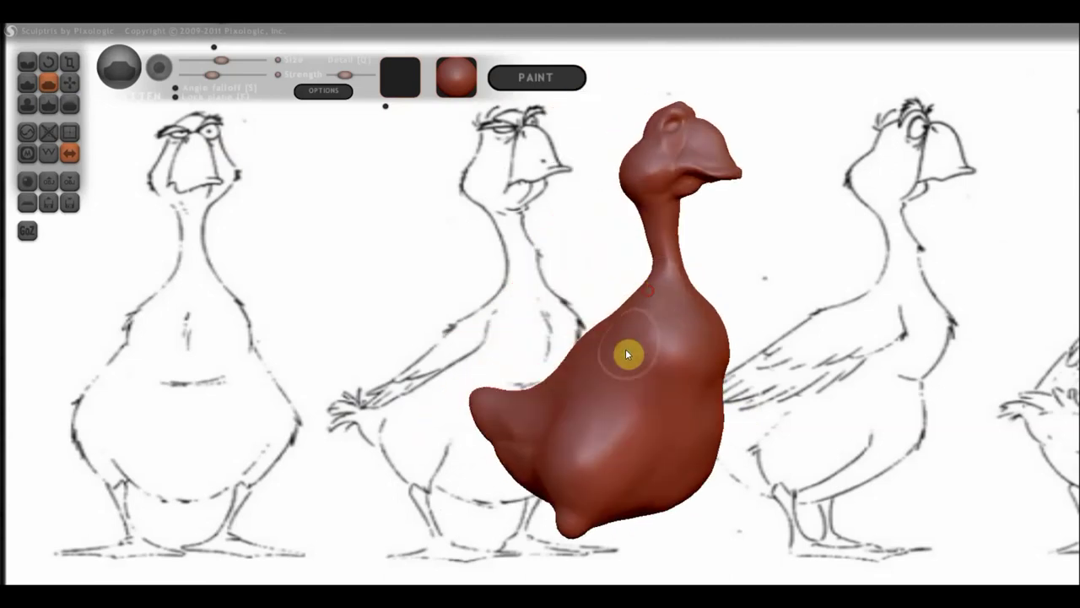
{"action": "right_click_drag", "start_coordinate": [646, 342], "coordinate": [717, 329]}
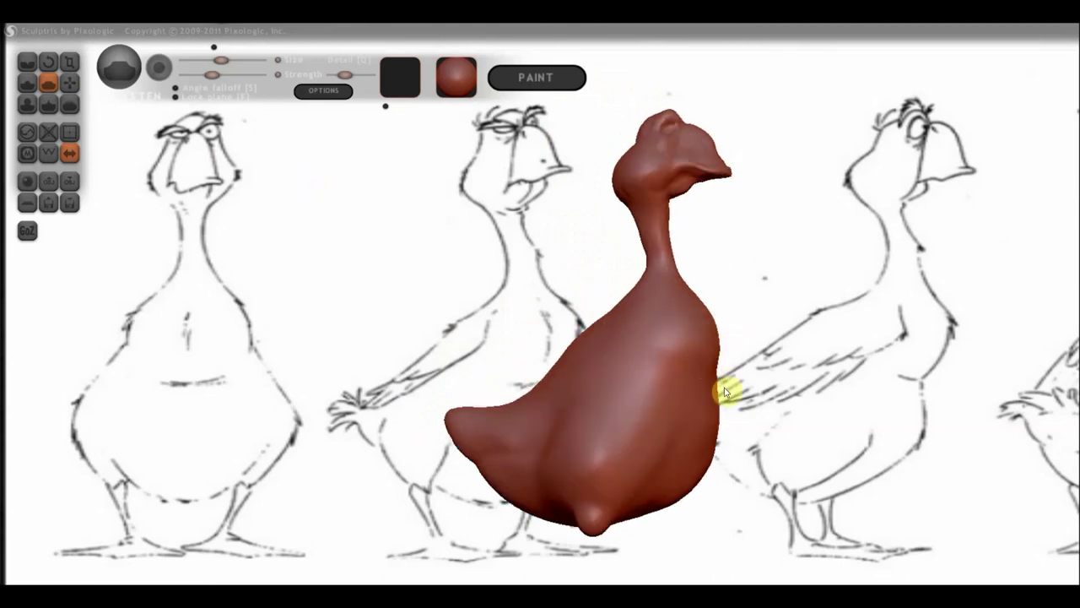
{"action": "right_click_drag", "start_coordinate": [716, 403], "coordinate": [608, 401]}
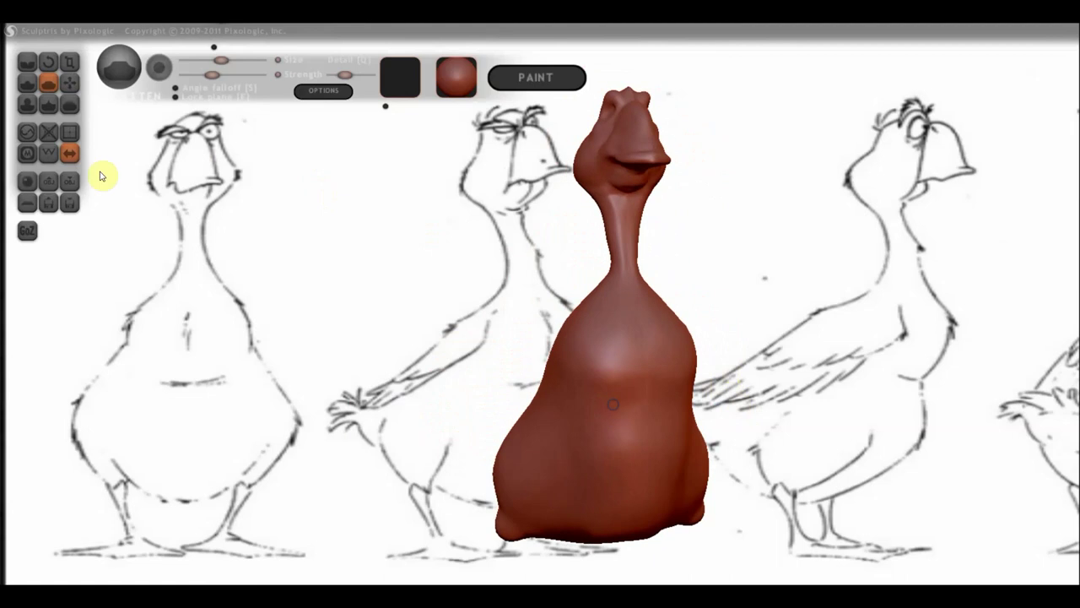
Smooth the chest, inspect the back and neck profile, and recentre the goose on screen
{"action": "left_click", "coordinate": [28, 61]}
{"action": "scroll", "coordinate": [647, 430], "scroll_direction": "down", "scroll_amount": 3}
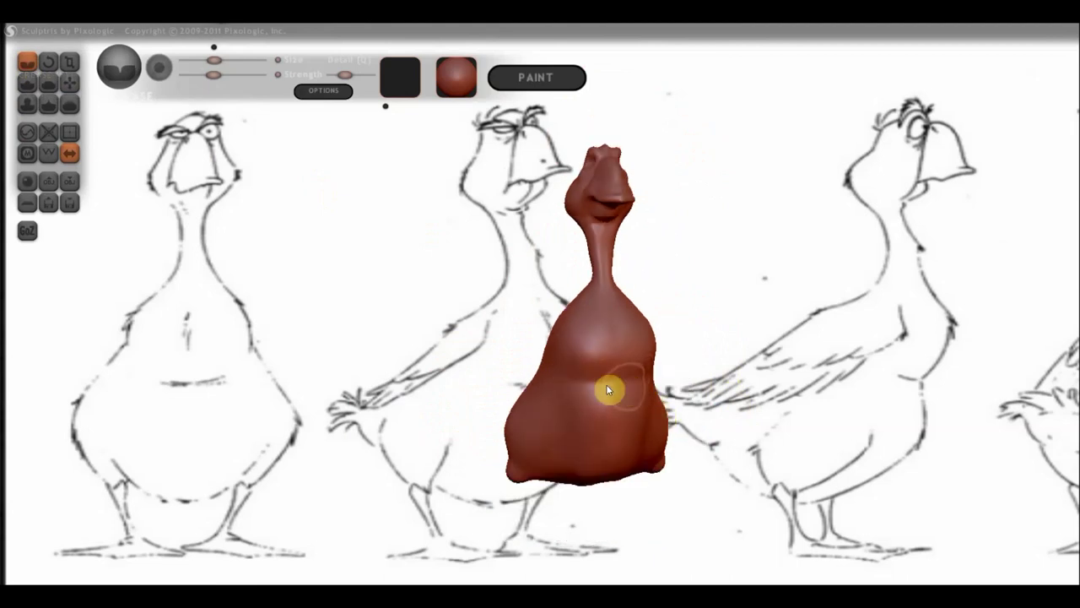
{"action": "right_click_drag", "start_coordinate": [589, 382], "coordinate": [681, 393]}
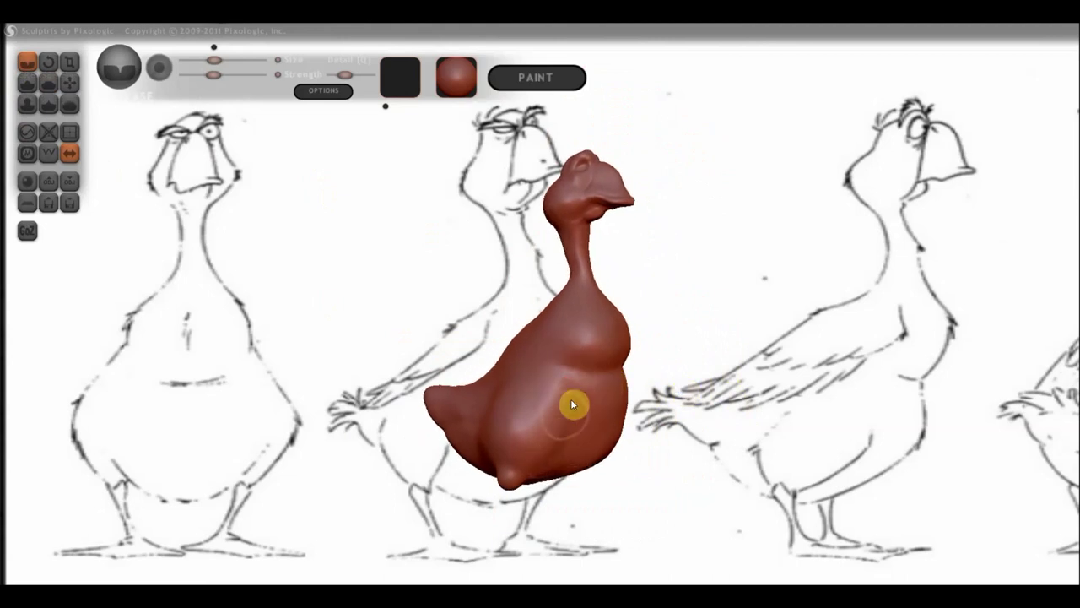
{"action": "mouse_move", "coordinate": [582, 441]}
{"action": "right_mouse_down"}
{"action": "mouse_move", "coordinate": [489, 436]}
{"action": "mouse_move", "coordinate": [531, 357]}
{"action": "right_mouse_up"}
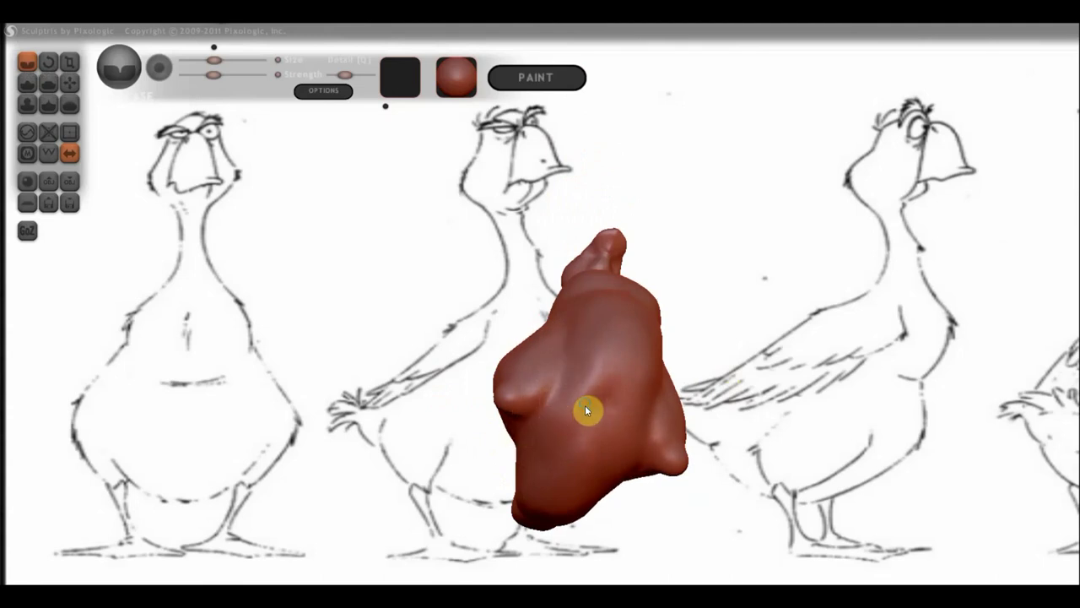
{"action": "right_click_drag", "start_coordinate": [585, 406], "coordinate": [593, 410]}
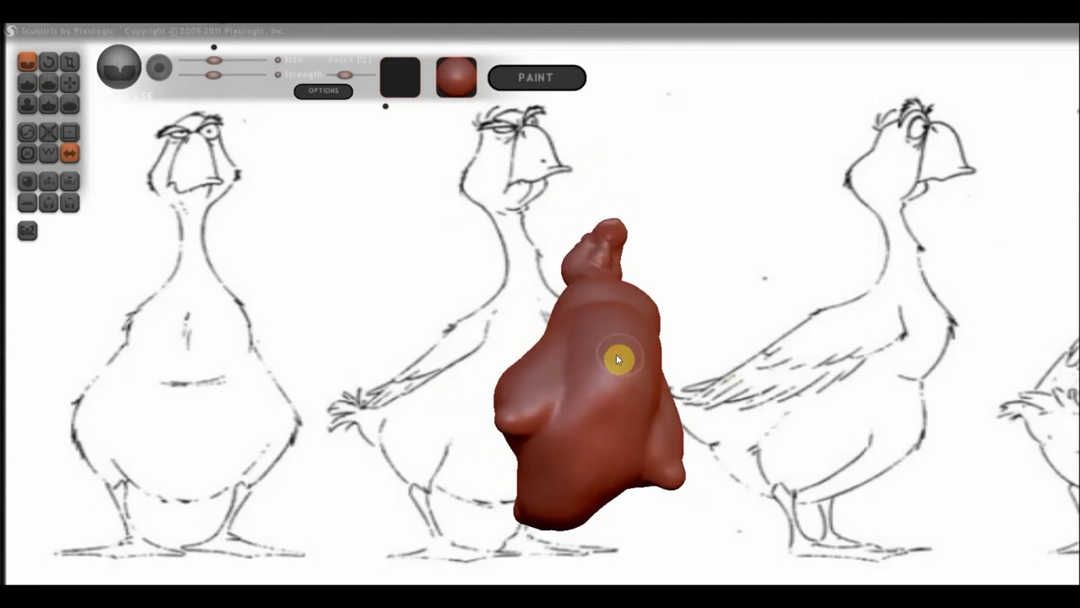
{"action": "mouse_move", "coordinate": [586, 436]}
{"action": "right_mouse_down"}
{"action": "mouse_move", "coordinate": [646, 379]}
{"action": "mouse_move", "coordinate": [700, 410]}
{"action": "mouse_move", "coordinate": [667, 390]}
{"action": "mouse_move", "coordinate": [668, 410]}
{"action": "right_mouse_up"}
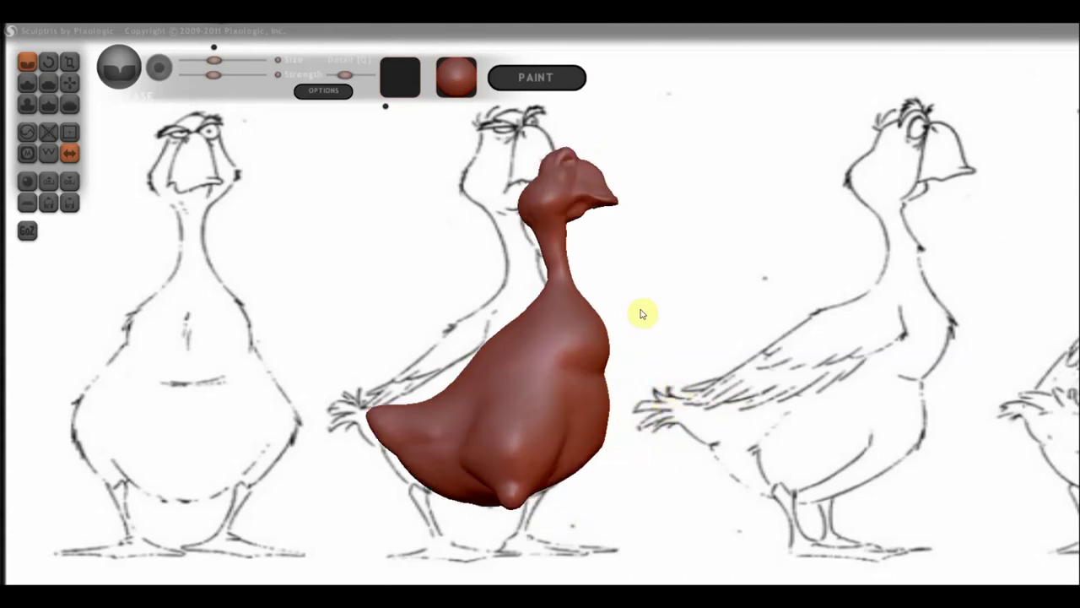
{"action": "right_click_drag", "start_coordinate": [640, 314], "coordinate": [649, 295]}
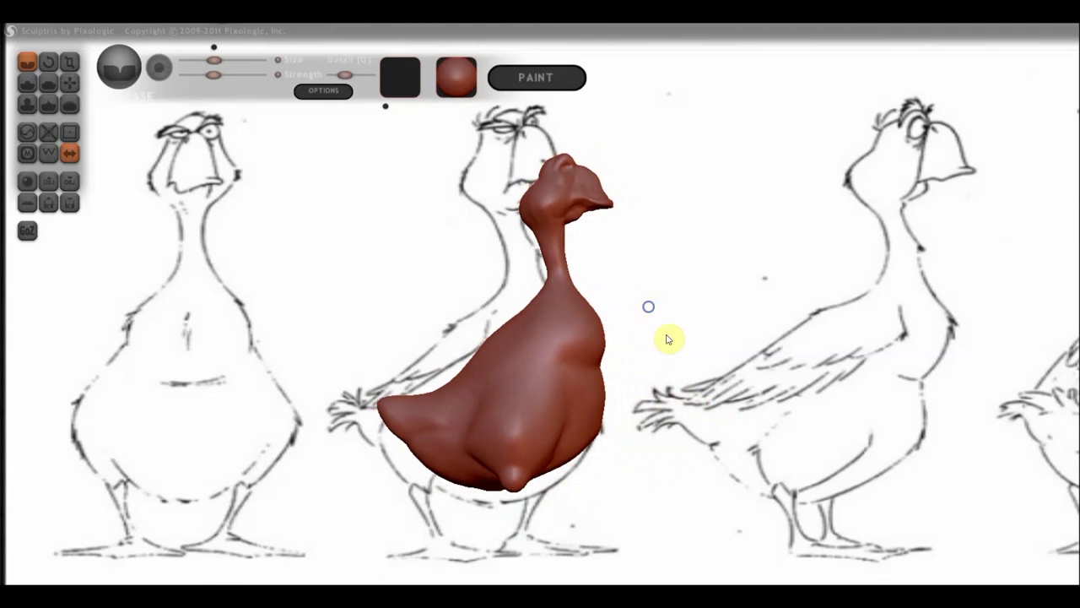
{"action": "right_click_drag", "start_coordinate": [667, 339], "coordinate": [667, 352], "text": "alt"}
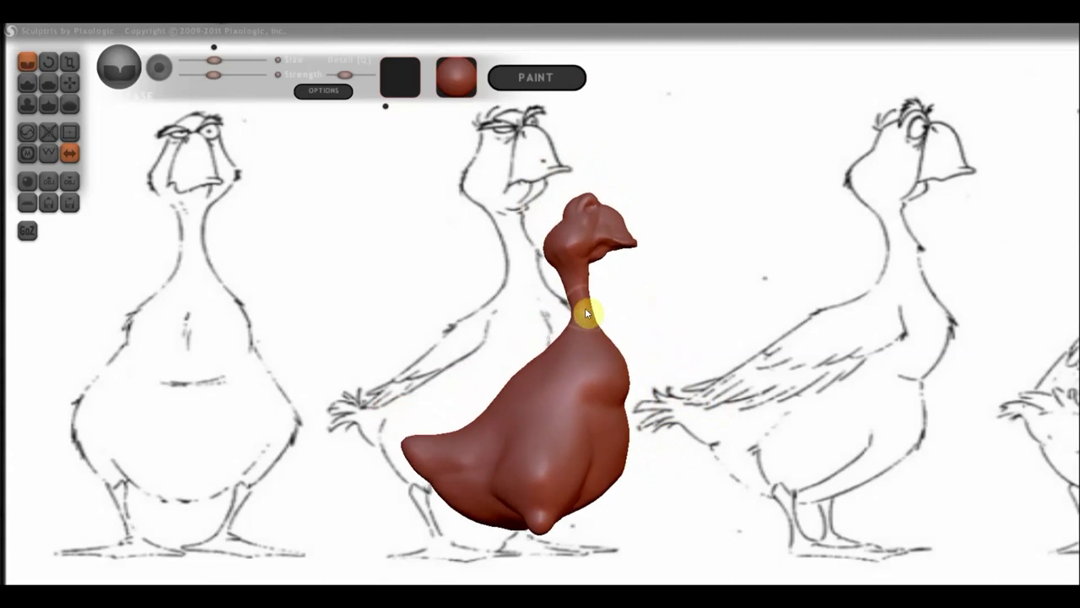
With Grab, curve and slim the neck base and push the chest into the side-sketch profile
{"action": "left_click", "coordinate": [70, 81]}
{"action": "scroll", "coordinate": [616, 338], "scroll_direction": "up", "scroll_amount": 3}
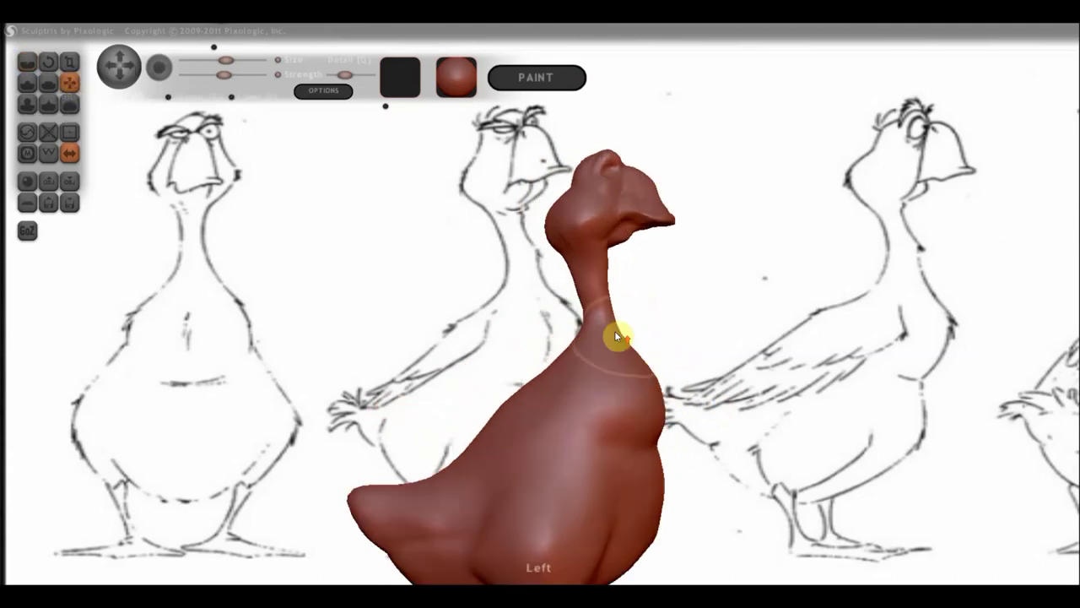
{"action": "scroll", "coordinate": [627, 309], "scroll_direction": "up", "scroll_amount": 3}
{"action": "mouse_move", "coordinate": [605, 311]}
{"action": "left_mouse_down"}
{"action": "mouse_move", "coordinate": [623, 306]}
{"action": "mouse_move", "coordinate": [601, 356]}
{"action": "mouse_move", "coordinate": [588, 356]}
{"action": "left_mouse_up"}
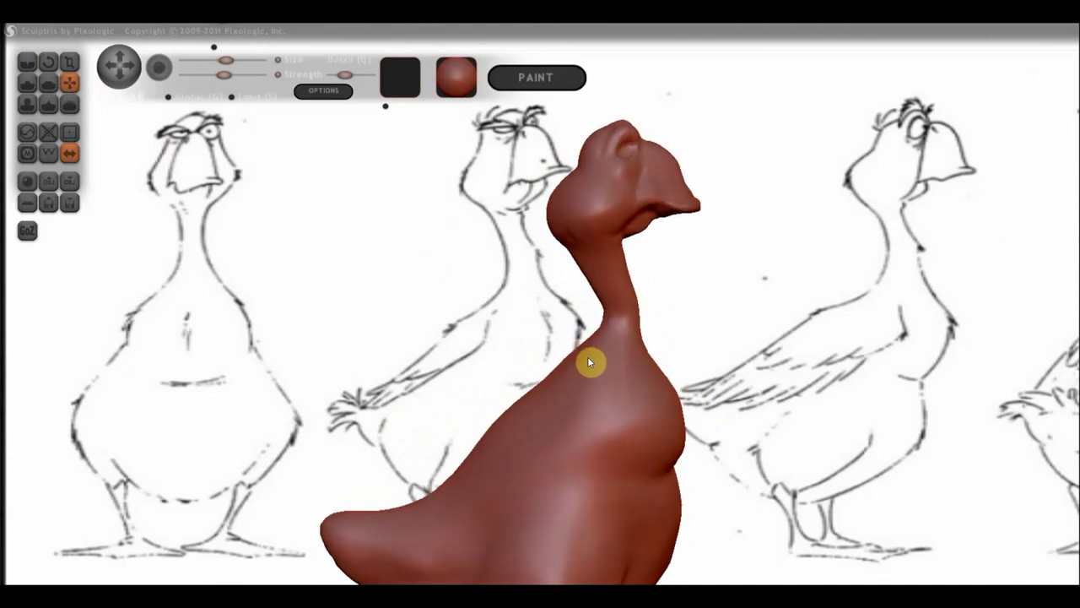
{"action": "left_click_drag", "start_coordinate": [554, 408], "coordinate": [563, 398]}
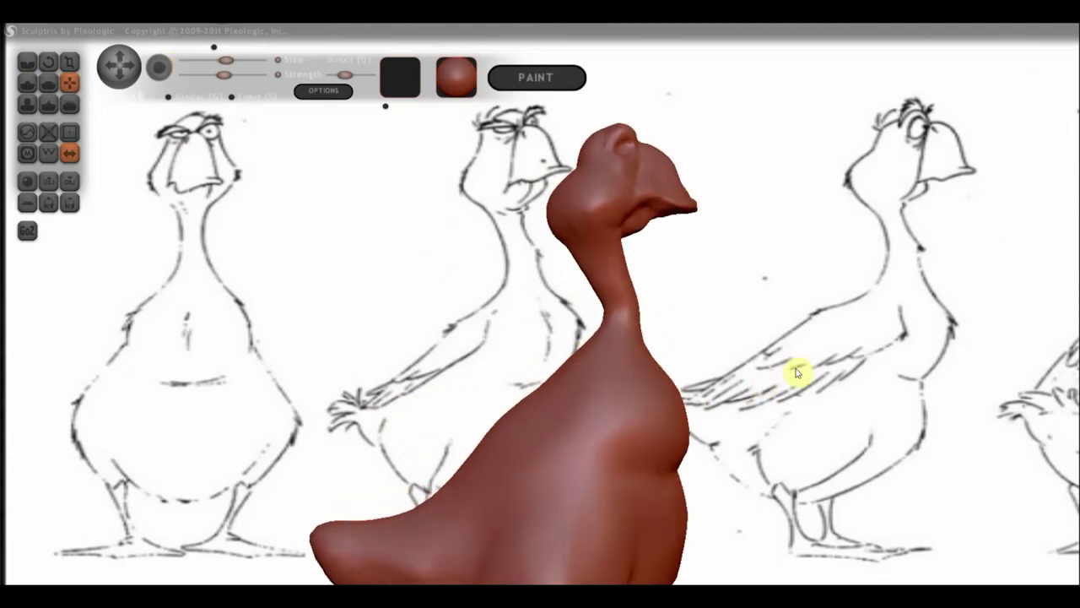
{"action": "scroll", "coordinate": [783, 429], "scroll_direction": "down", "scroll_amount": 2}
{"action": "scroll", "coordinate": [762, 377], "scroll_direction": "down", "scroll_amount": 2}
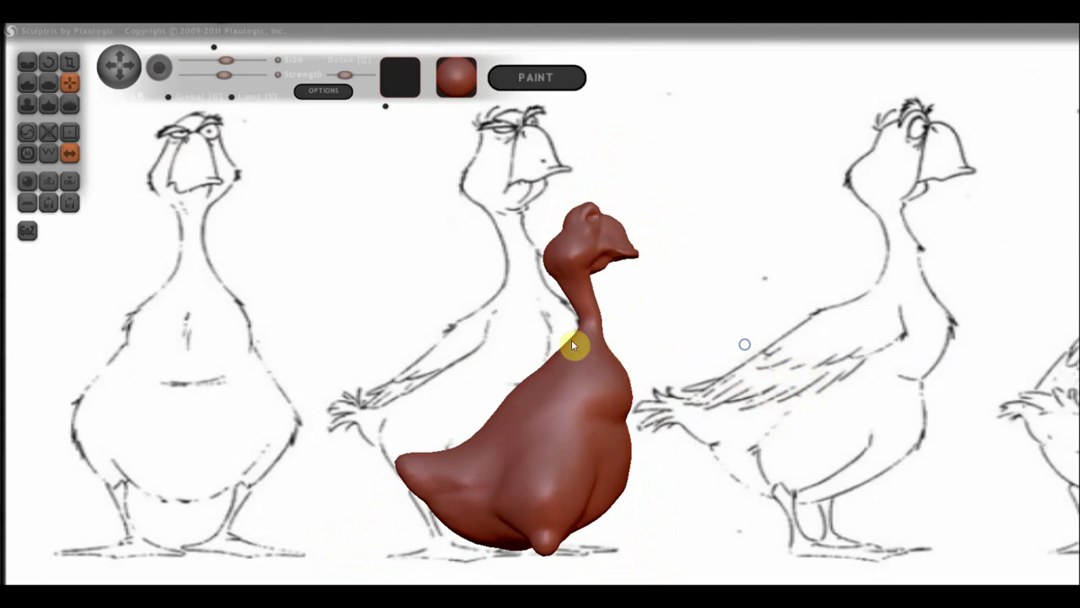
{"action": "left_click_drag", "start_coordinate": [568, 346], "coordinate": [568, 363]}
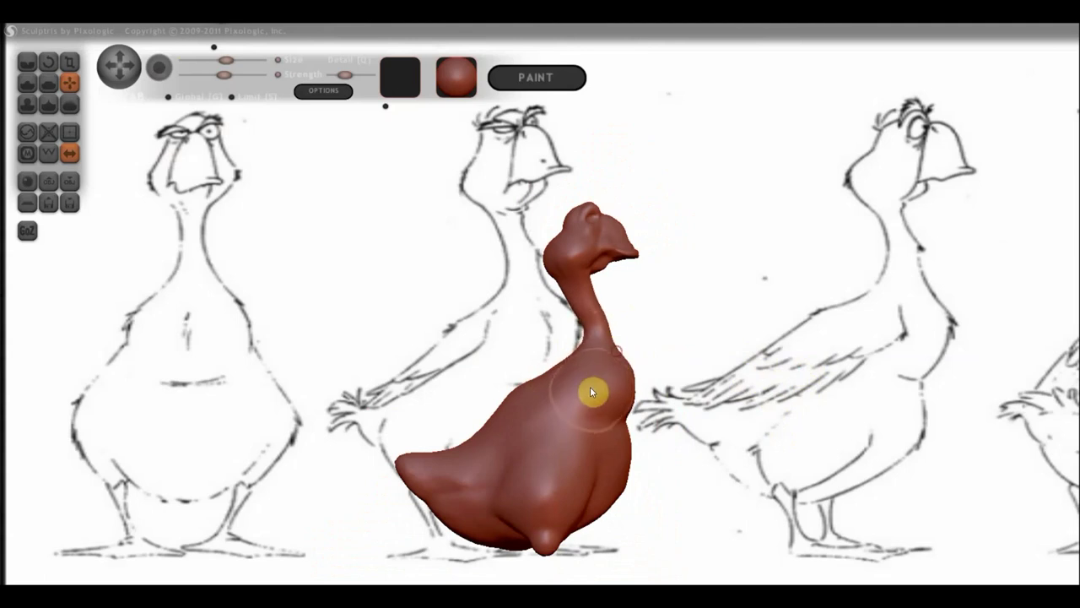
{"action": "scroll", "coordinate": [632, 379], "scroll_direction": "up", "scroll_amount": 2}
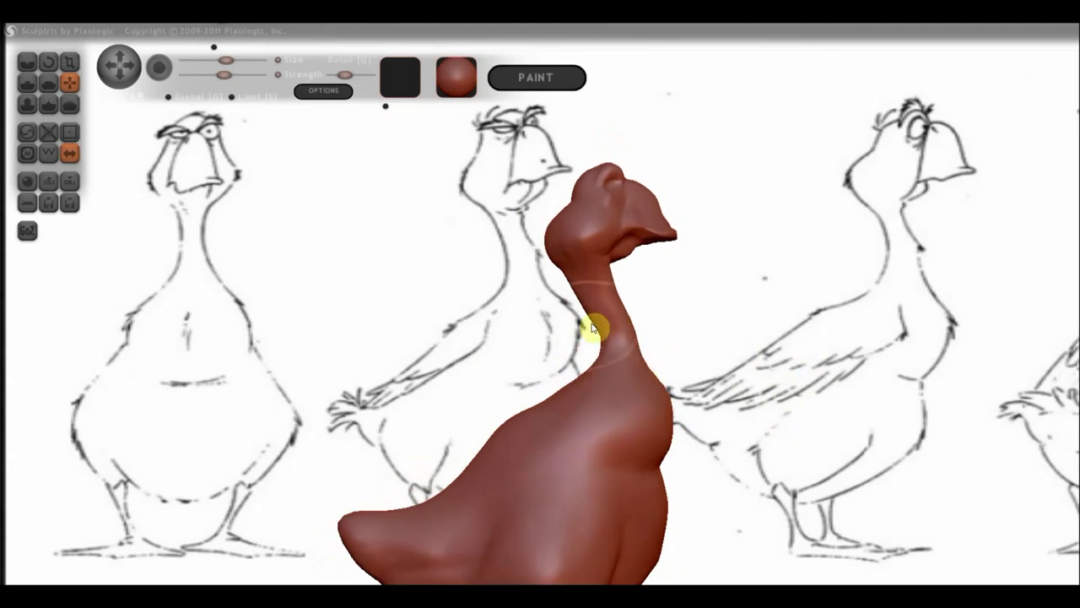
{"action": "scroll", "coordinate": [598, 311], "scroll_direction": "up", "scroll_amount": 2}
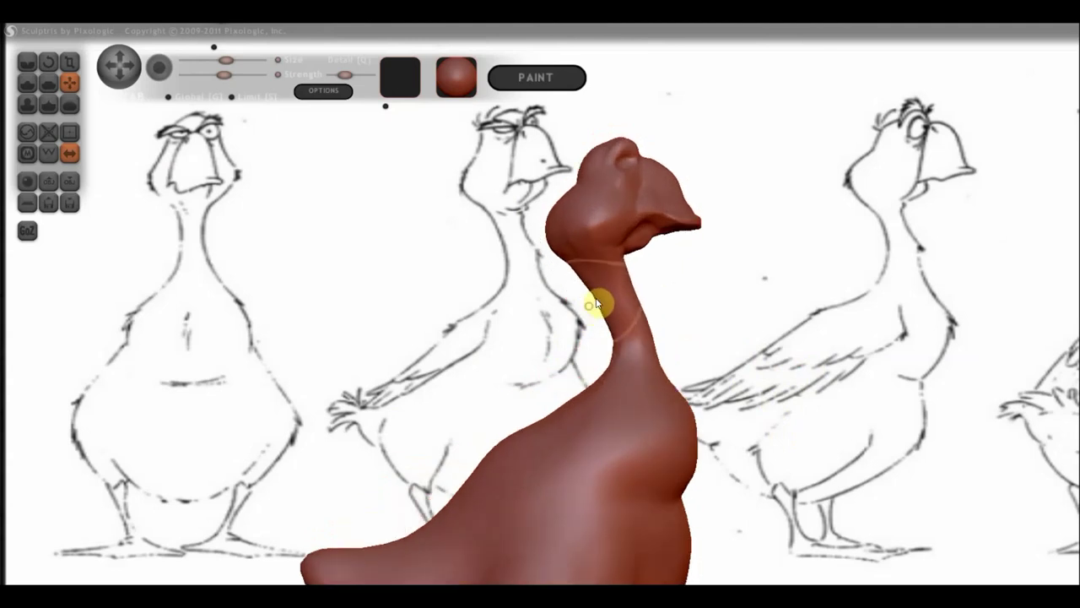
{"action": "left_click_drag", "start_coordinate": [599, 301], "coordinate": [591, 288]}
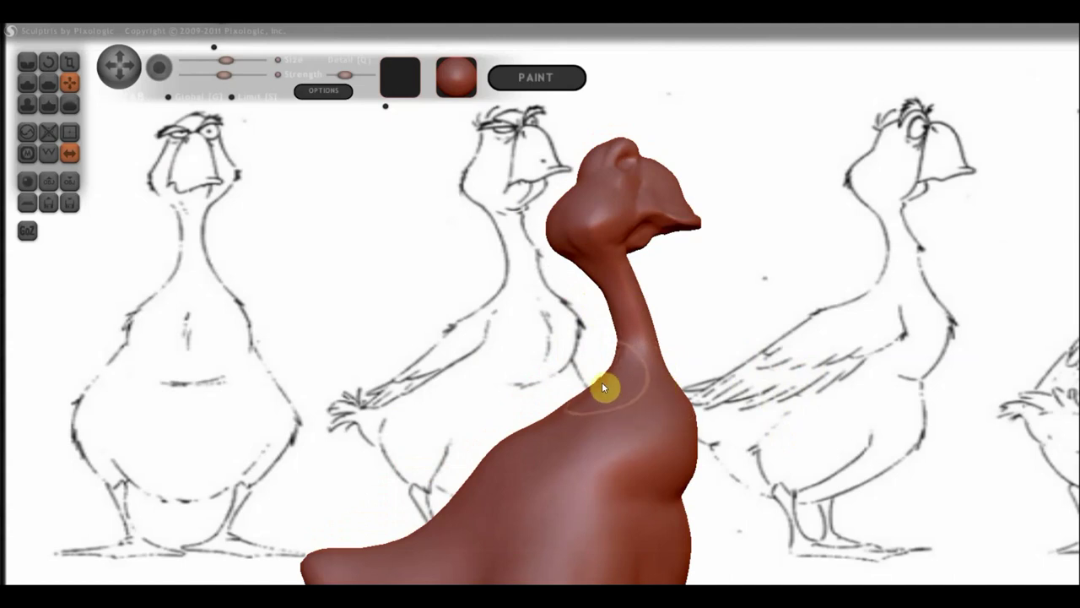
Orbit the goose into a straight front view to check the body shape
{"action": "mouse_move", "coordinate": [605, 393]}
{"action": "right_mouse_down"}
{"action": "mouse_move", "coordinate": [643, 395]}
{"action": "mouse_move", "coordinate": [507, 393]}
{"action": "right_mouse_up"}
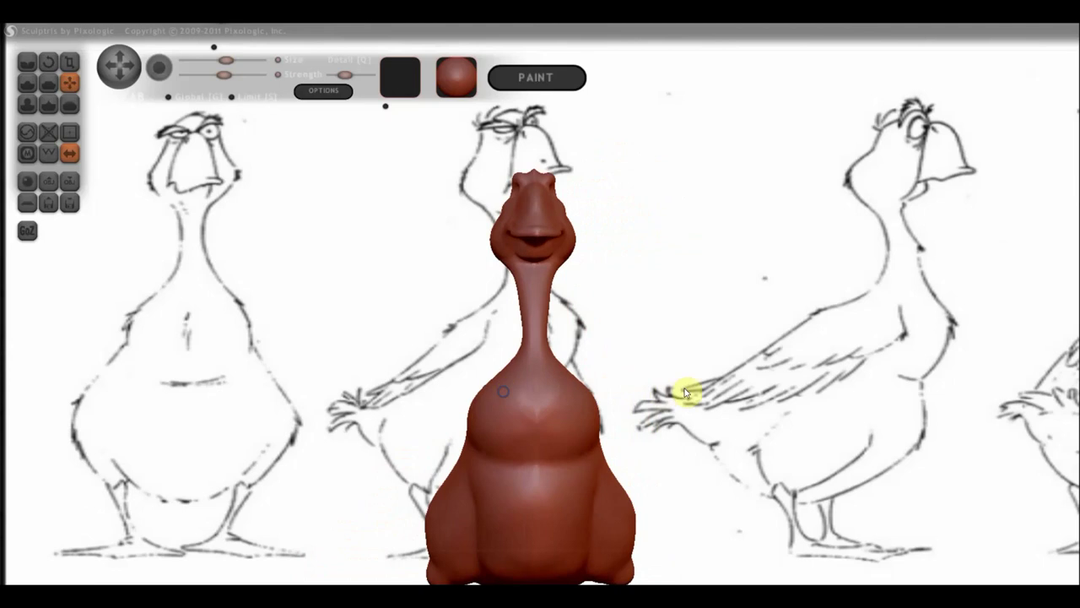
{"action": "mouse_move", "coordinate": [685, 393]}
{"action": "right_mouse_down", "text": "shift"}
{"action": "mouse_move", "coordinate": [715, 399]}
{"action": "mouse_move", "coordinate": [676, 418]}
{"action": "mouse_move", "coordinate": [803, 417]}
{"action": "mouse_move", "coordinate": [711, 405]}
{"action": "right_mouse_up", "text": "shift"}
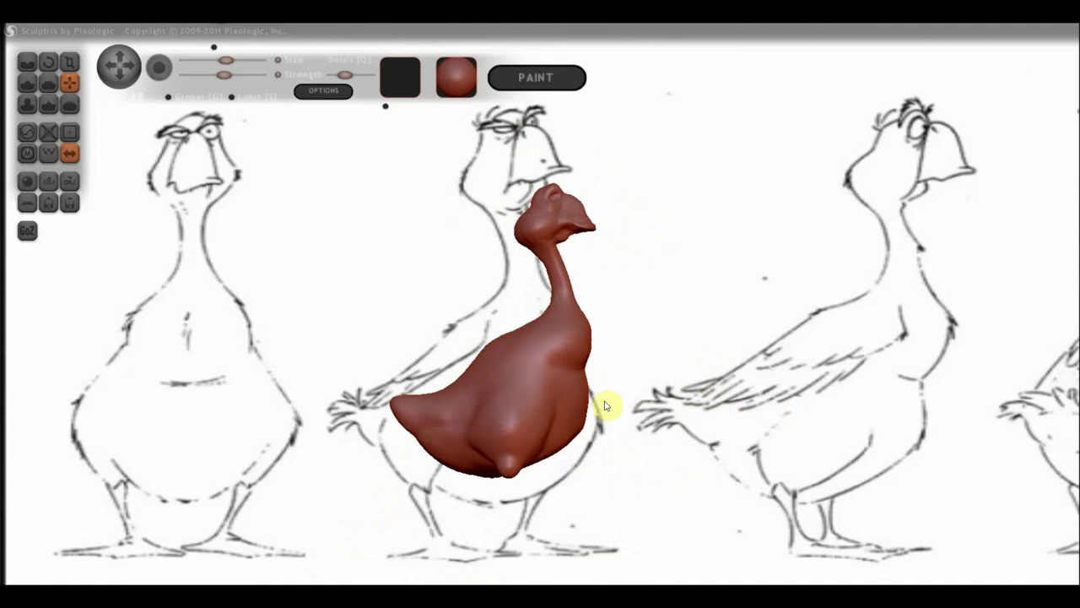
{"action": "right_click_drag", "start_coordinate": [667, 405], "coordinate": [548, 410]}
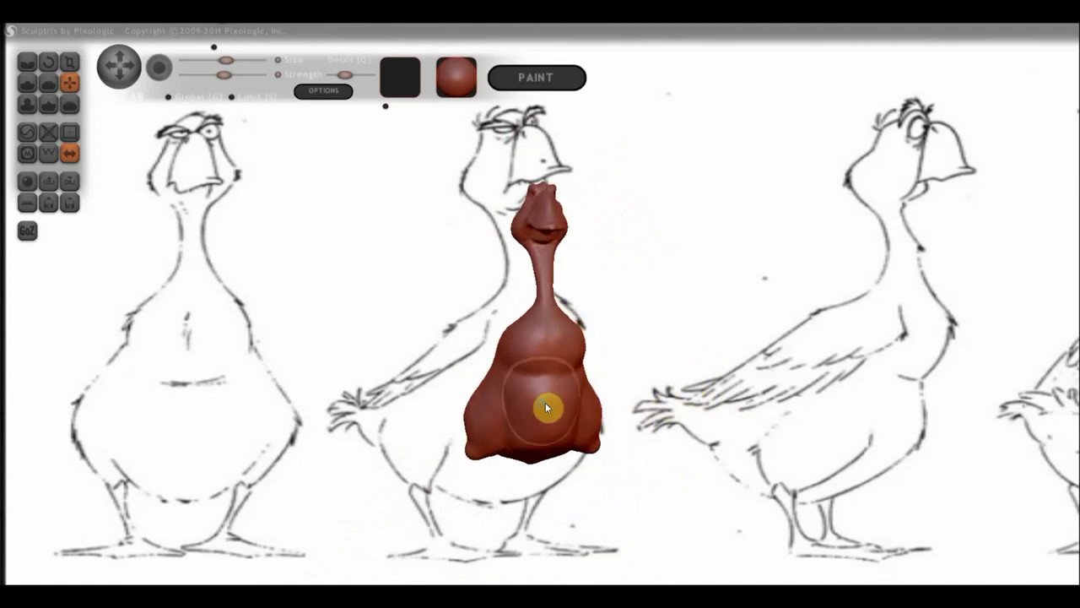
{"action": "mouse_move", "coordinate": [712, 369]}
{"action": "right_mouse_down"}
{"action": "mouse_move", "coordinate": [715, 378]}
{"action": "mouse_move", "coordinate": [320, 369]}
{"action": "right_mouse_up"}
Zoom and line the model up over the front sketch, then build out the belly on both sides
{"action": "scroll", "coordinate": [346, 382], "scroll_direction": "up", "scroll_amount": 1}
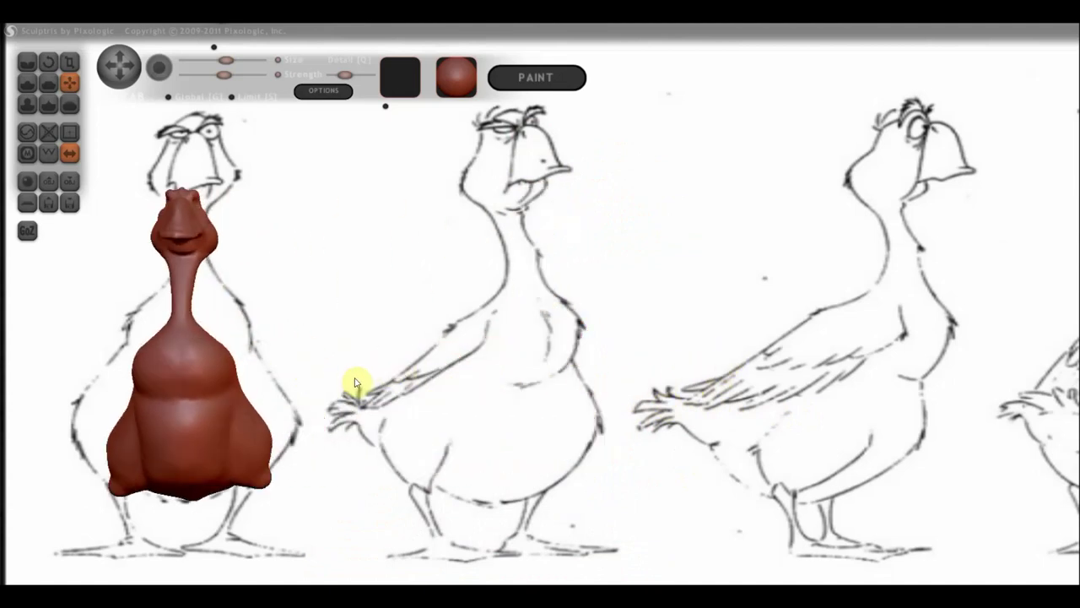
{"action": "scroll", "coordinate": [352, 385], "scroll_direction": "up", "scroll_amount": 1}
{"action": "scroll", "coordinate": [351, 390], "scroll_direction": "up", "scroll_amount": 1}
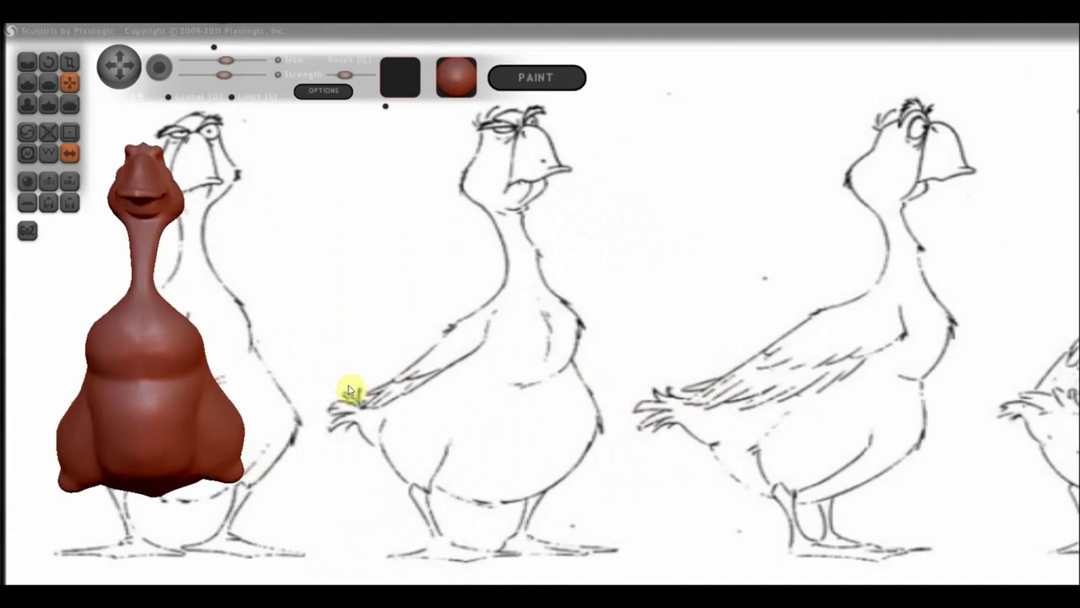
{"action": "scroll", "coordinate": [354, 401], "scroll_direction": "up", "scroll_amount": 2}
{"action": "scroll", "coordinate": [337, 365], "scroll_direction": "down", "scroll_amount": 2}
{"action": "scroll", "coordinate": [400, 368], "scroll_direction": "up", "scroll_amount": 1}
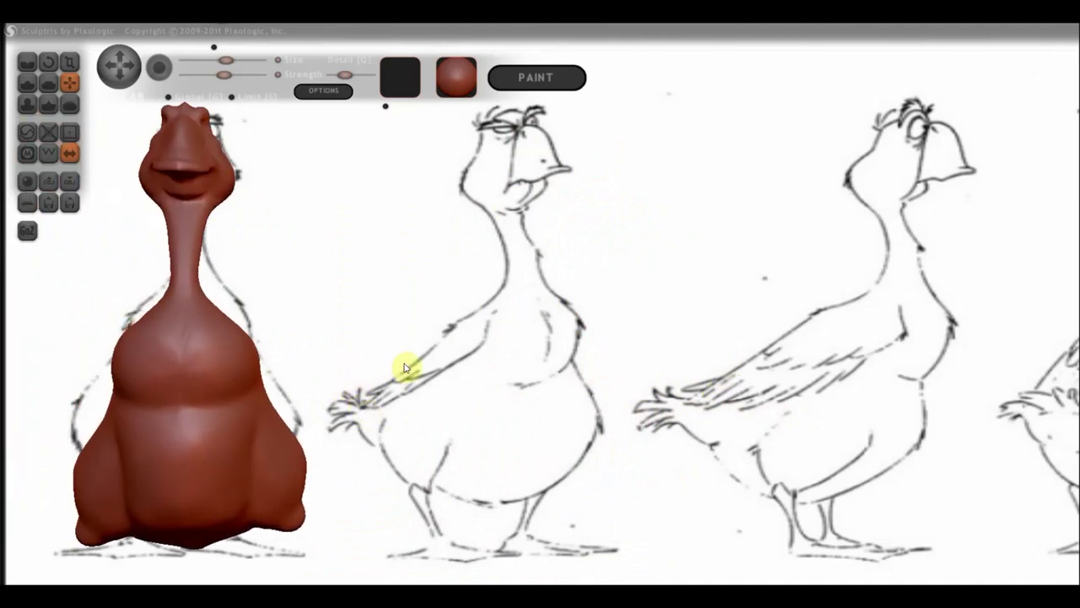
{"action": "scroll", "coordinate": [444, 385], "scroll_direction": "down", "scroll_amount": 1}
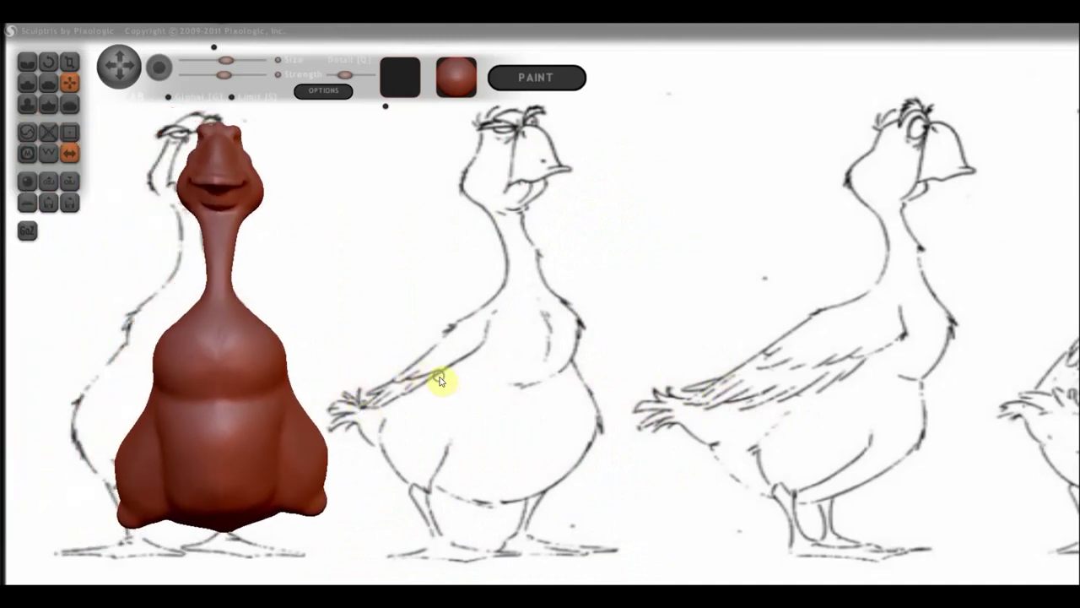
{"action": "mouse_move", "coordinate": [439, 380]}
{"action": "left_mouse_down", "text": "alt"}
{"action": "mouse_move", "coordinate": [414, 374]}
{"action": "mouse_move", "coordinate": [423, 386]}
{"action": "left_mouse_up", "text": "alt"}
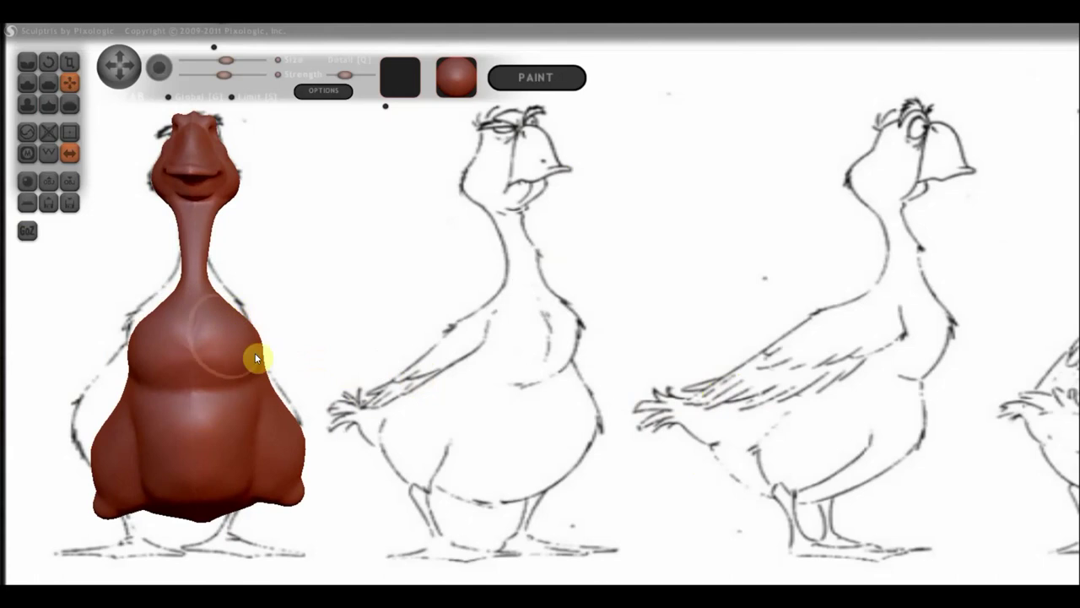
{"action": "left_click_drag", "start_coordinate": [282, 415], "coordinate": [287, 417]}
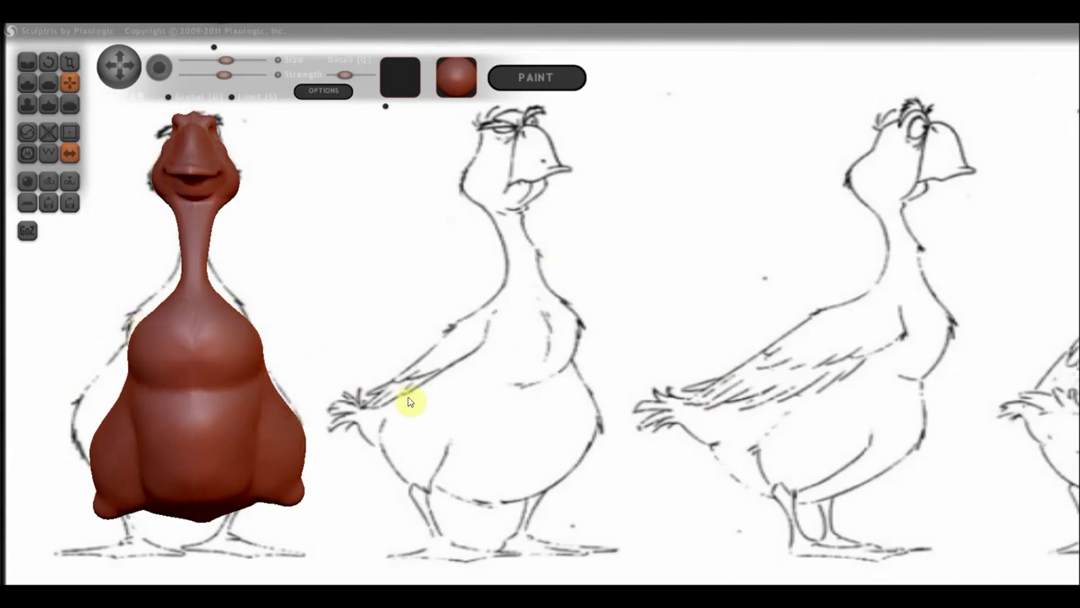
Move the model onto the left front sketch and pull the lower body lobes down and outward
{"action": "scroll", "coordinate": [446, 410], "scroll_direction": "down", "scroll_amount": 3}
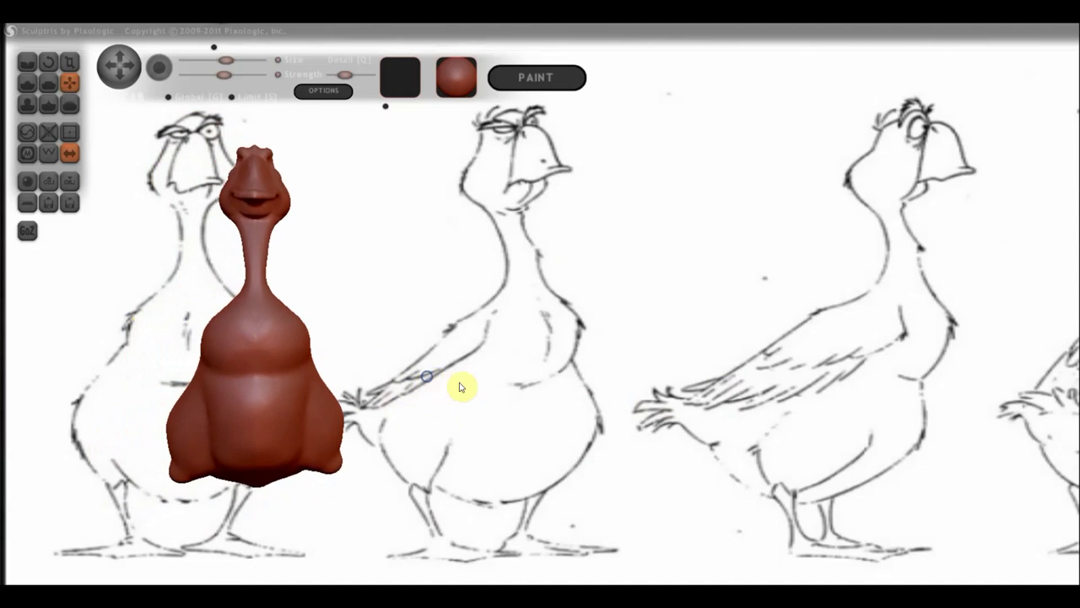
{"action": "mouse_move", "coordinate": [460, 387]}
{"action": "left_mouse_down", "text": "alt"}
{"action": "mouse_move", "coordinate": [422, 379]}
{"action": "mouse_move", "coordinate": [415, 357]}
{"action": "mouse_move", "coordinate": [427, 398]}
{"action": "mouse_move", "coordinate": [417, 397]}
{"action": "mouse_move", "coordinate": [434, 406]}
{"action": "mouse_move", "coordinate": [416, 406]}
{"action": "mouse_move", "coordinate": [425, 400]}
{"action": "mouse_move", "coordinate": [430, 437]}
{"action": "mouse_move", "coordinate": [509, 451]}
{"action": "mouse_move", "coordinate": [504, 434]}
{"action": "mouse_move", "coordinate": [465, 422]}
{"action": "left_mouse_up", "text": "alt"}
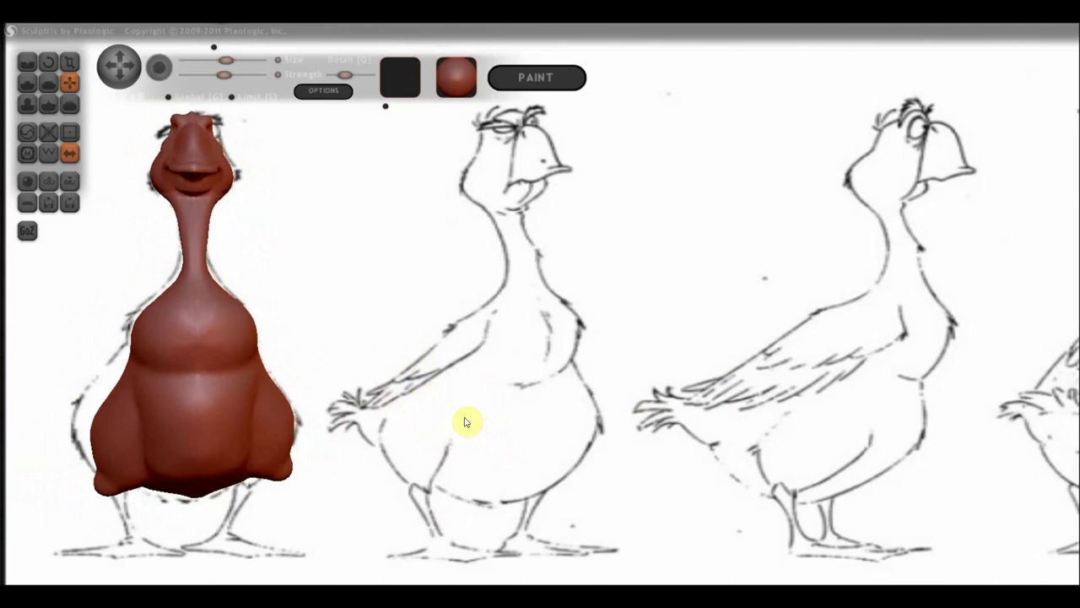
{"action": "left_click_drag", "start_coordinate": [186, 451], "coordinate": [114, 447]}
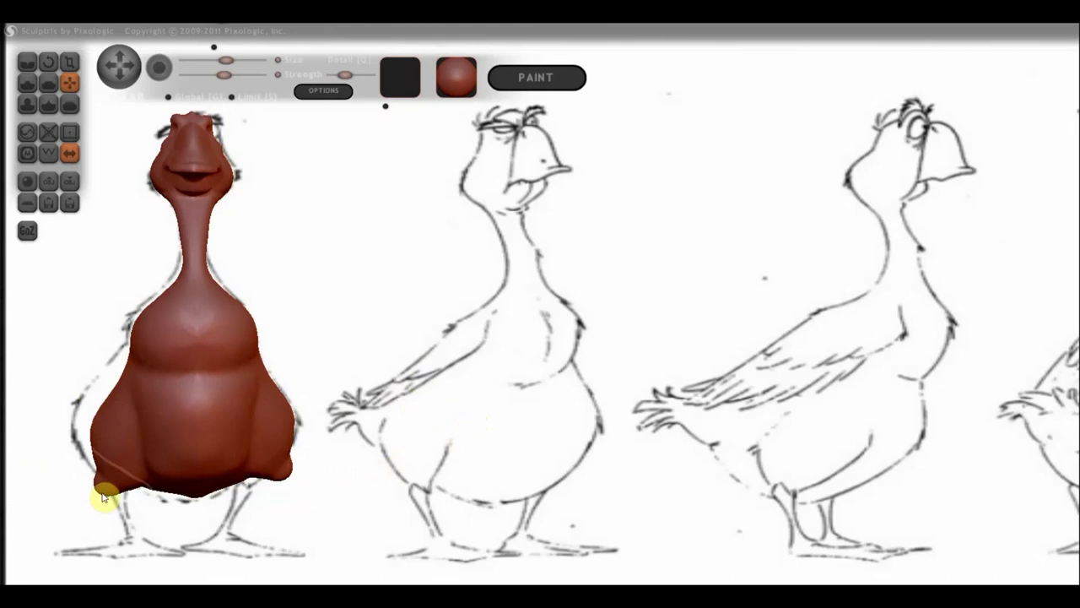
{"action": "mouse_move", "coordinate": [103, 498]}
{"action": "left_mouse_down"}
{"action": "mouse_move", "coordinate": [139, 524]}
{"action": "mouse_move", "coordinate": [155, 495]}
{"action": "mouse_move", "coordinate": [130, 487]}
{"action": "mouse_move", "coordinate": [194, 506]}
{"action": "left_mouse_up"}
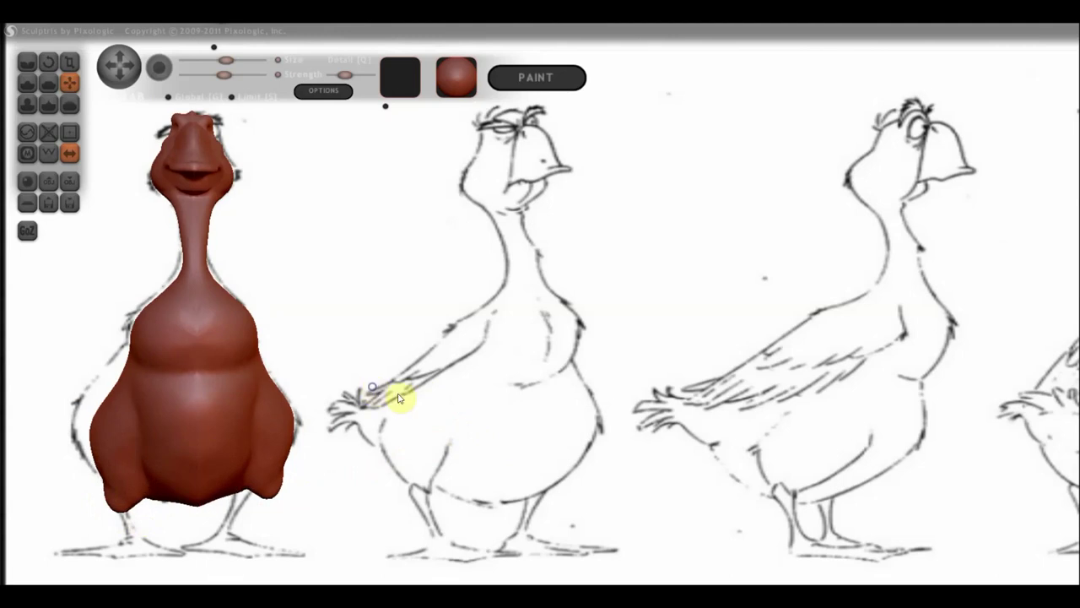
Orbit to a three-quarter side view and select the Draw brush
{"action": "mouse_move", "coordinate": [397, 397]}
{"action": "left_mouse_down"}
{"action": "mouse_move", "coordinate": [506, 391]}
{"action": "mouse_move", "coordinate": [608, 412]}
{"action": "left_mouse_up"}
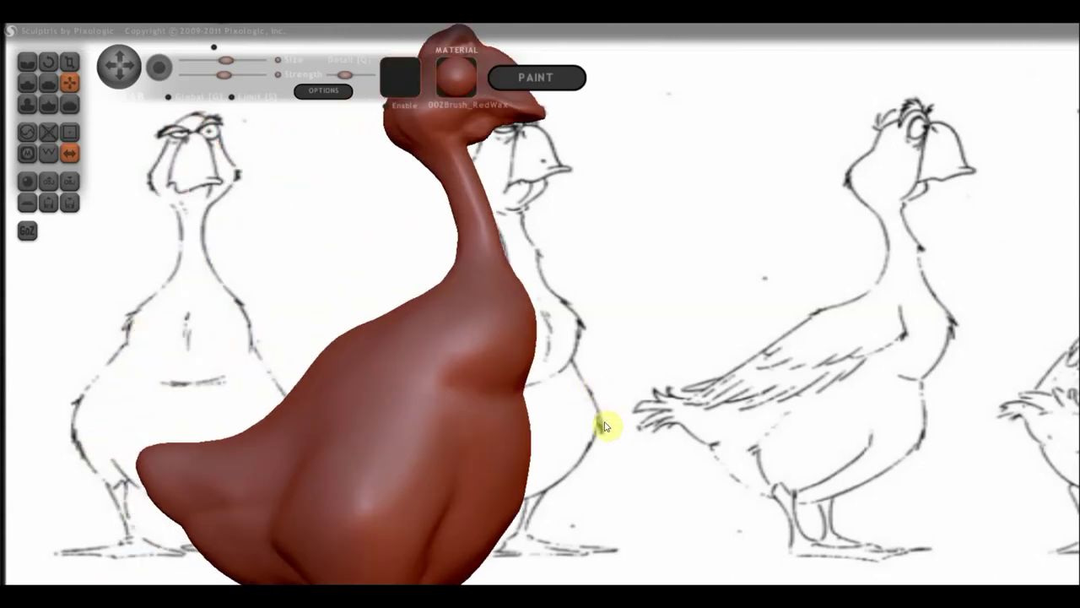
{"action": "scroll", "coordinate": [603, 426], "scroll_direction": "down", "scroll_amount": 5}
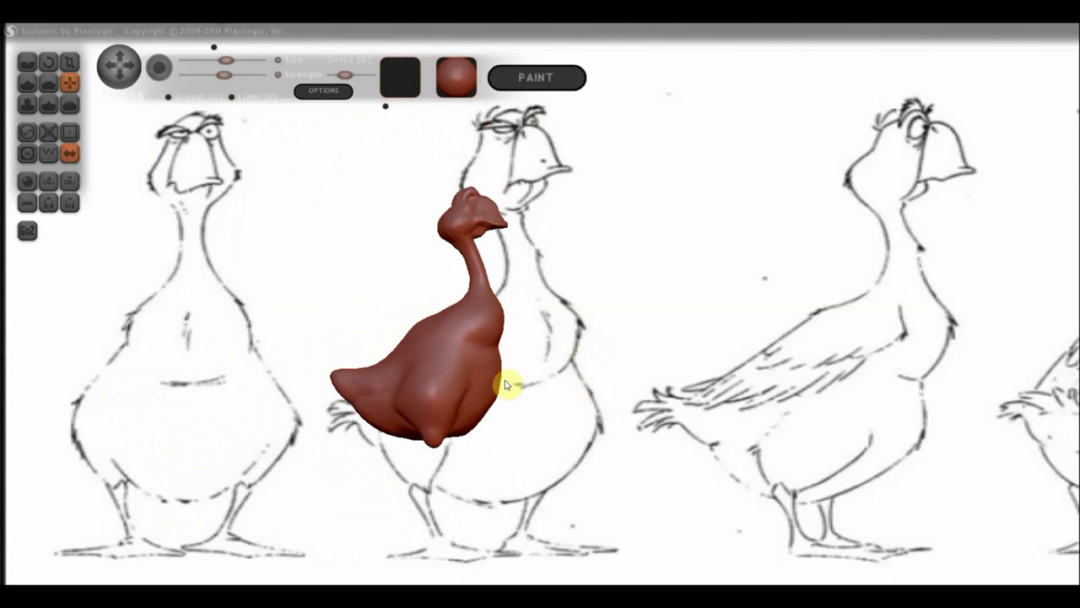
{"action": "scroll", "coordinate": [378, 382], "scroll_direction": "up", "scroll_amount": 3}
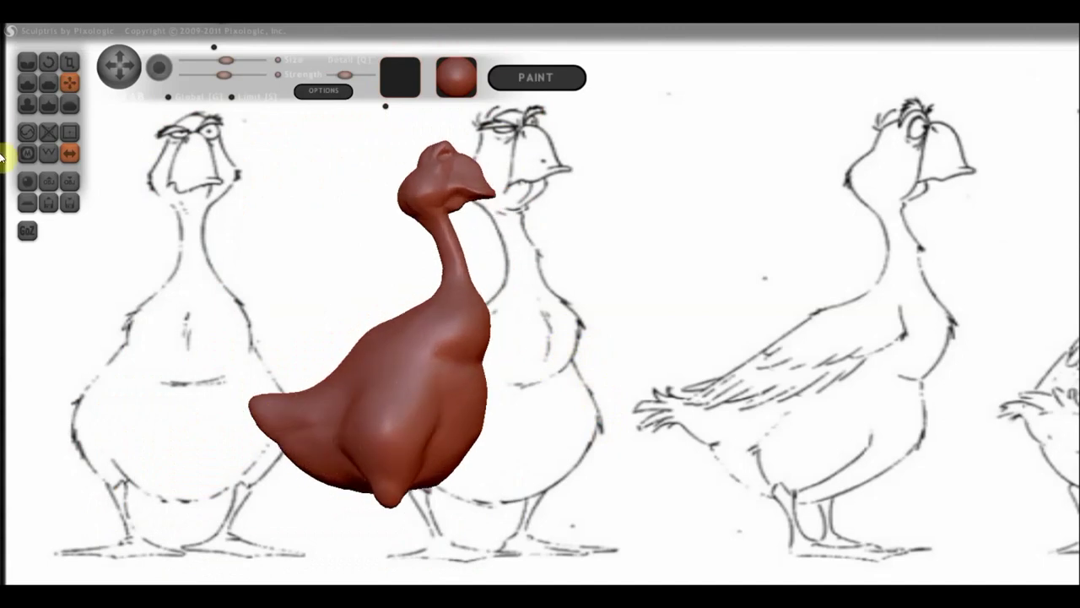
{"action": "left_click", "coordinate": [28, 63]}
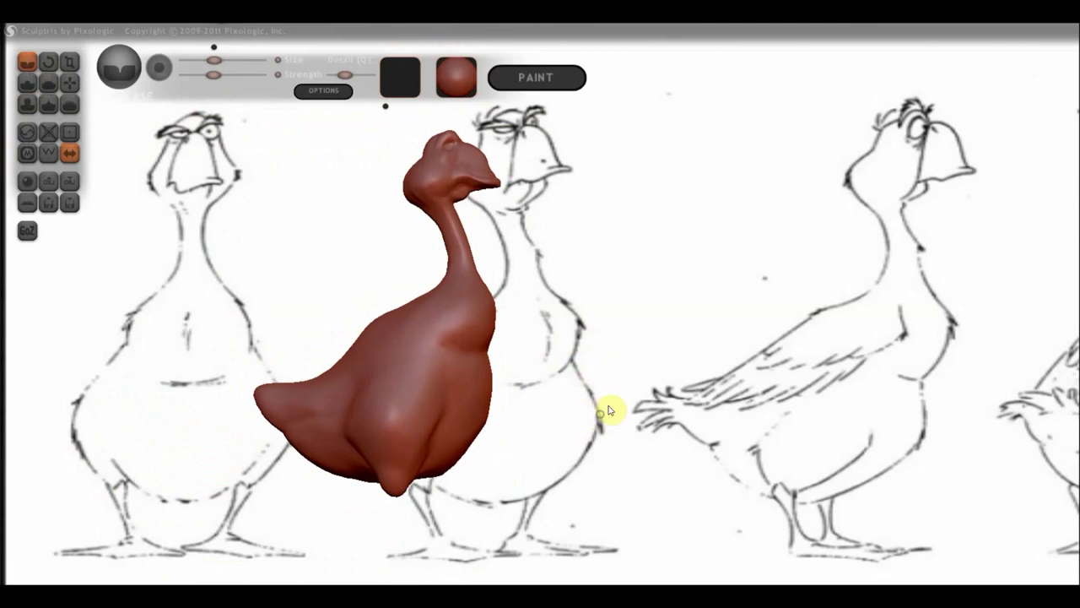
{"action": "scroll", "coordinate": [611, 437], "scroll_direction": "up", "scroll_amount": 3}
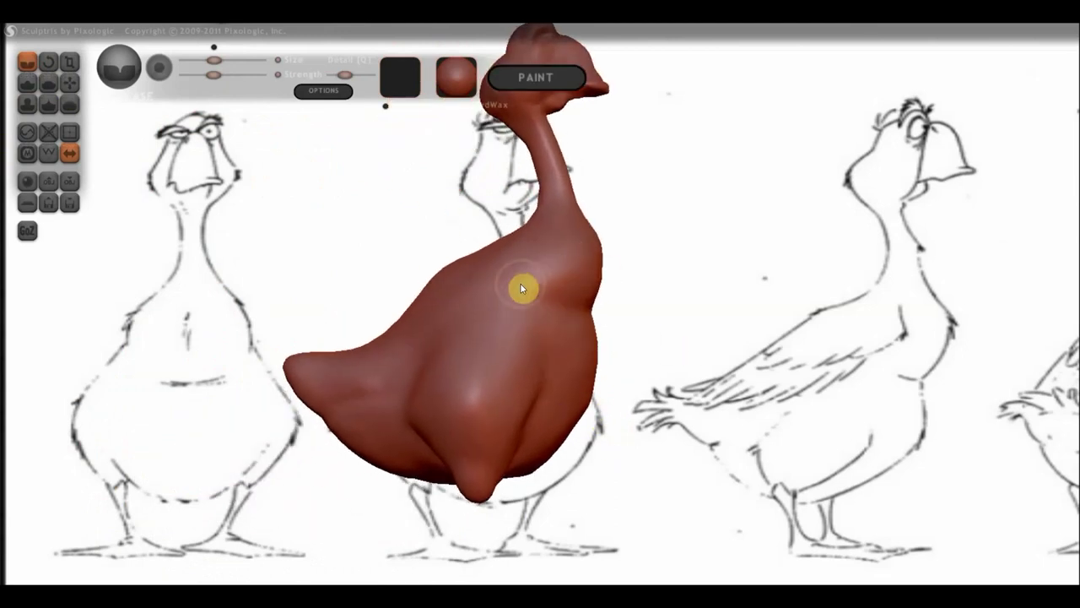
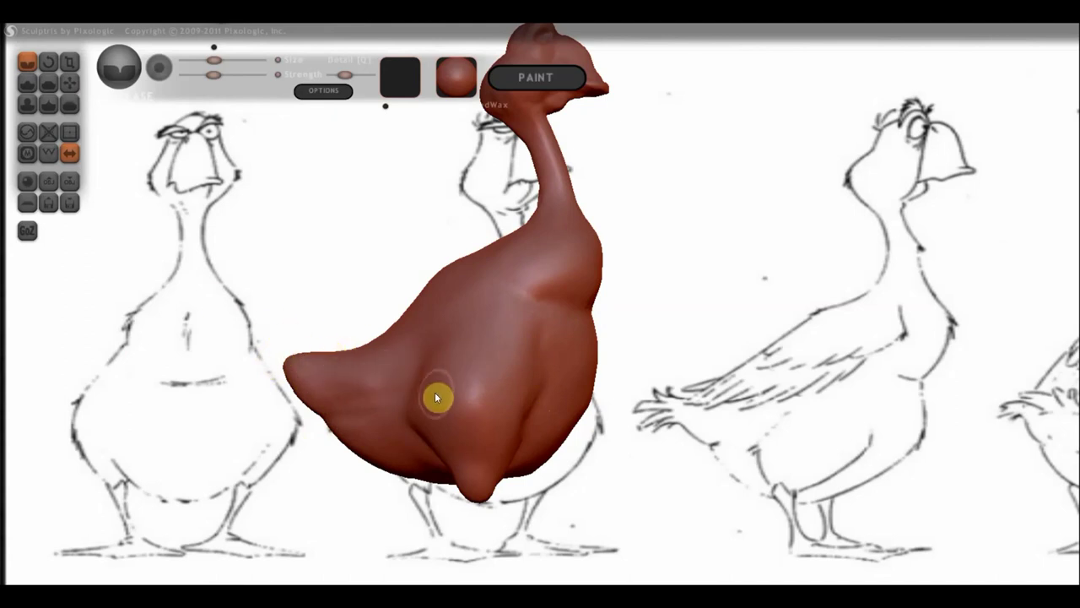
With the Flatten brush active, turn the goose to a left-facing profile and lay it over the side-view sketch
{"action": "left_click", "coordinate": [48, 82]}
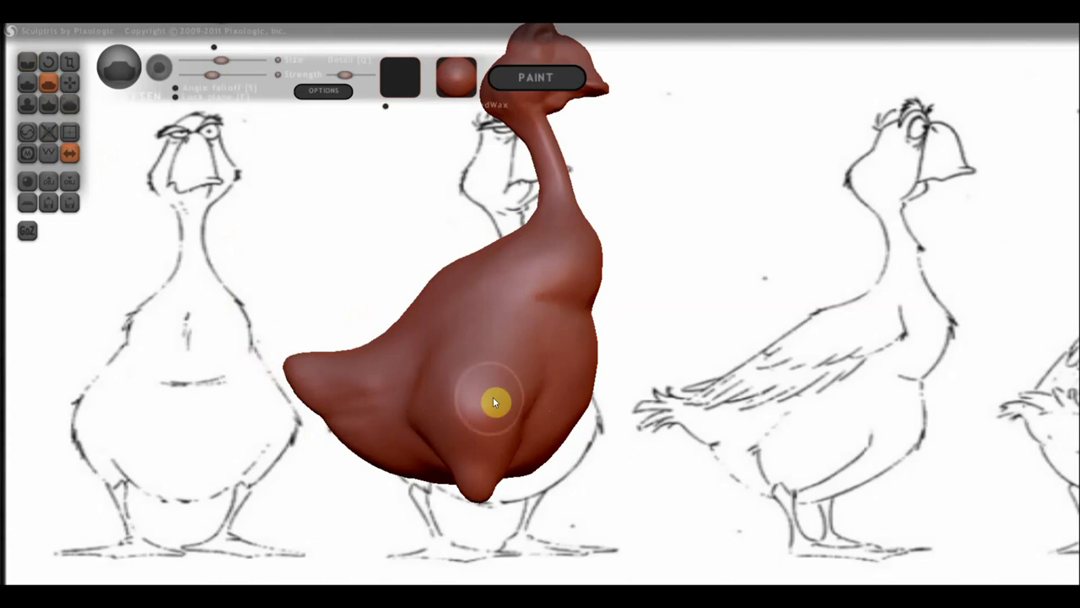
{"action": "mouse_move", "coordinate": [443, 385]}
{"action": "right_mouse_down"}
{"action": "mouse_move", "coordinate": [564, 394]}
{"action": "mouse_move", "coordinate": [563, 384]}
{"action": "right_mouse_up"}
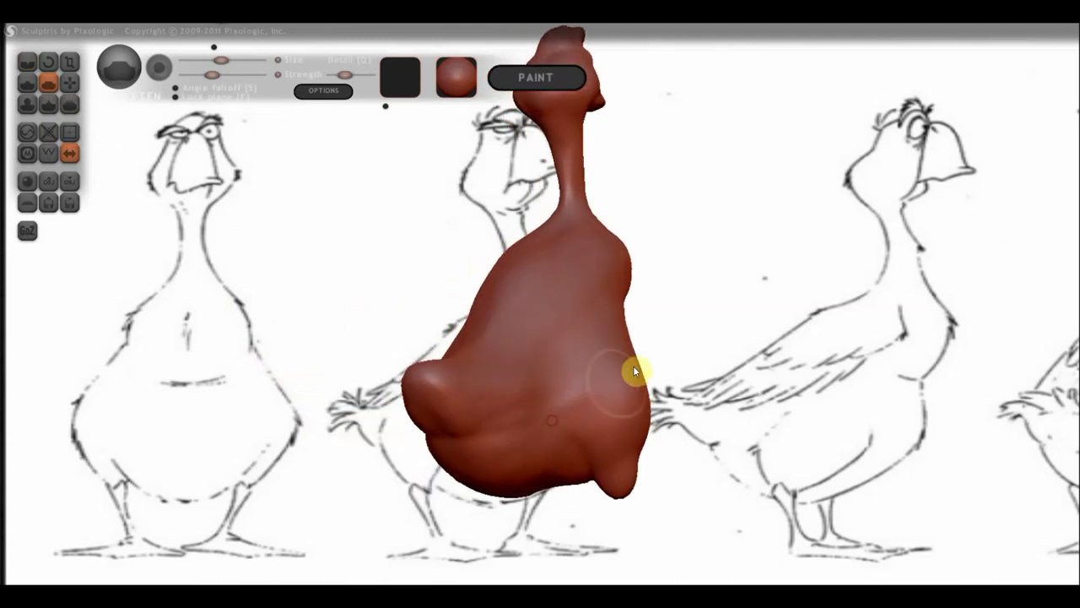
{"action": "mouse_move", "coordinate": [632, 369]}
{"action": "right_mouse_down"}
{"action": "mouse_move", "coordinate": [641, 374]}
{"action": "mouse_move", "coordinate": [634, 397]}
{"action": "mouse_move", "coordinate": [668, 414]}
{"action": "mouse_move", "coordinate": [583, 414]}
{"action": "right_mouse_up"}
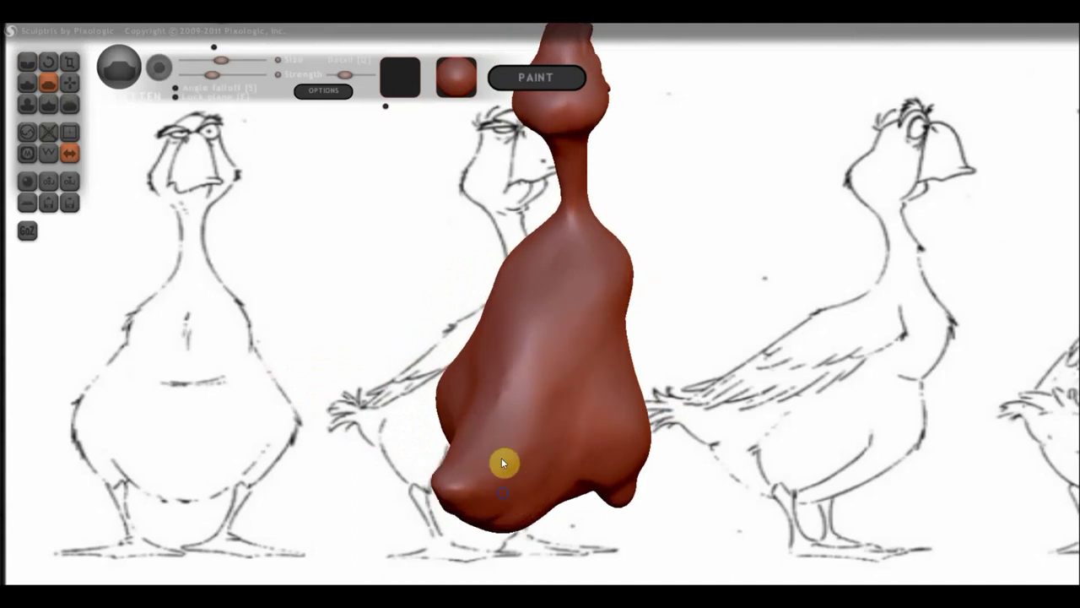
{"action": "right_click_drag", "start_coordinate": [470, 507], "coordinate": [486, 331]}
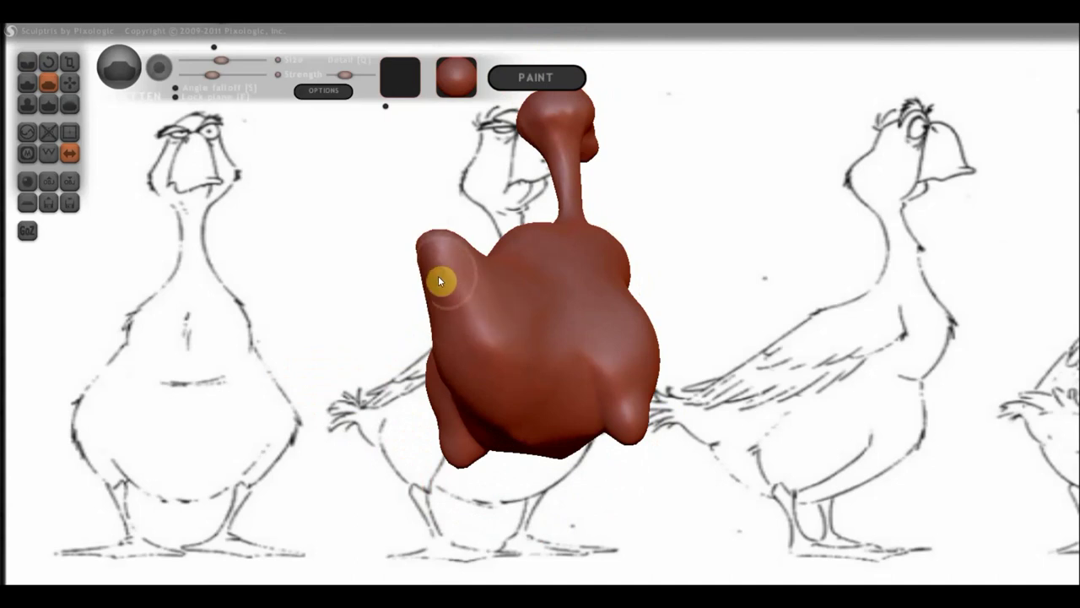
{"action": "mouse_move", "coordinate": [439, 280]}
{"action": "right_mouse_down"}
{"action": "mouse_move", "coordinate": [458, 355]}
{"action": "mouse_move", "coordinate": [399, 359]}
{"action": "right_mouse_up"}
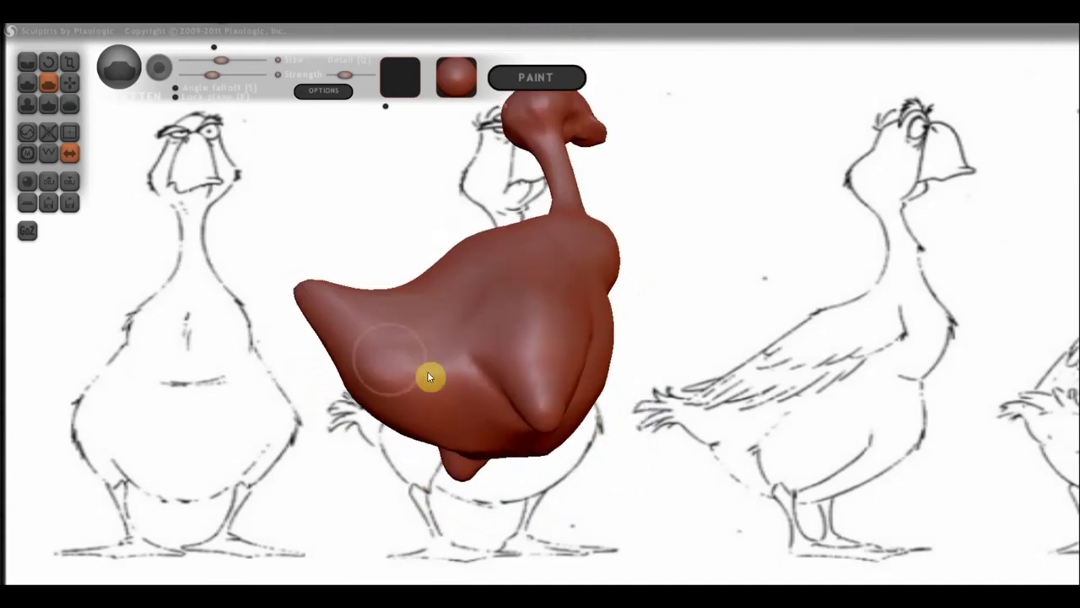
{"action": "mouse_move", "coordinate": [488, 353]}
{"action": "right_mouse_down"}
{"action": "mouse_move", "coordinate": [466, 384]}
{"action": "mouse_move", "coordinate": [451, 385]}
{"action": "mouse_move", "coordinate": [473, 380]}
{"action": "right_mouse_up"}
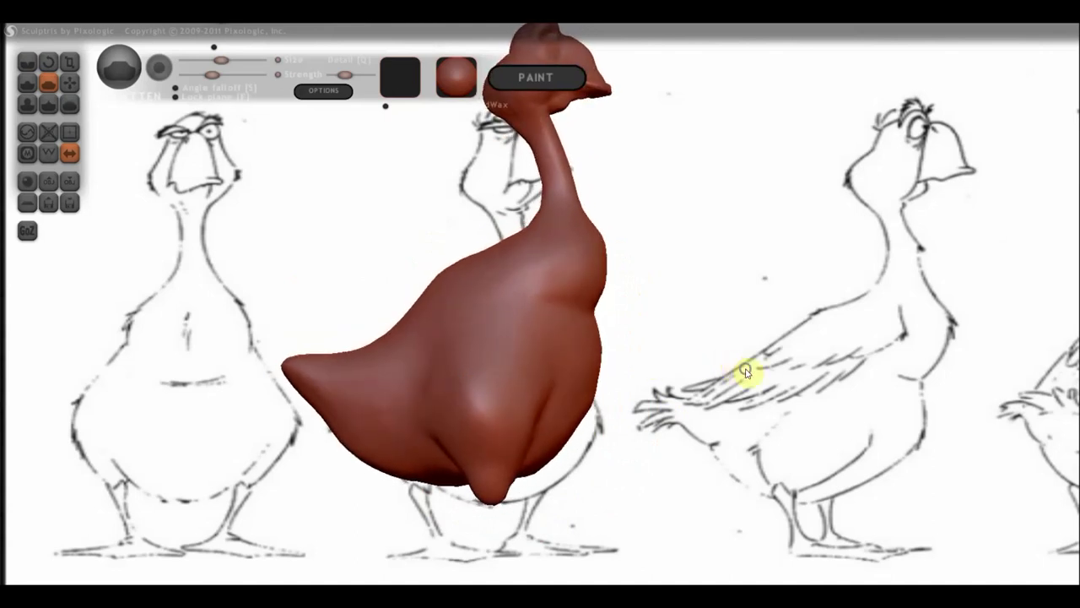
{"action": "scroll", "coordinate": [697, 396], "scroll_direction": "down", "scroll_amount": 3}
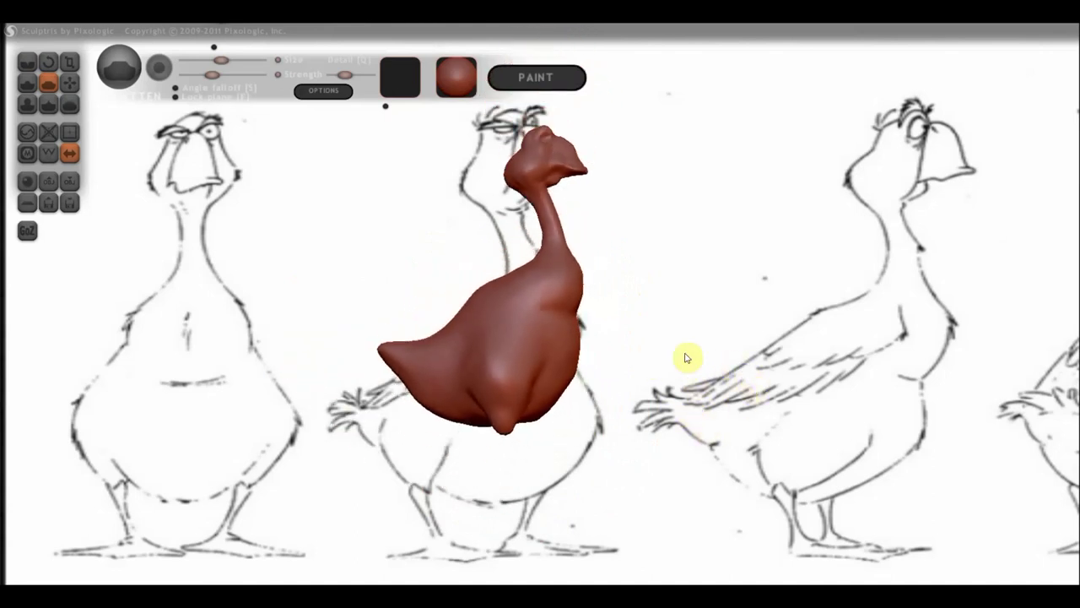
{"action": "mouse_move", "coordinate": [685, 358]}
{"action": "right_mouse_down"}
{"action": "mouse_move", "coordinate": [699, 386]}
{"action": "mouse_move", "coordinate": [659, 393]}
{"action": "mouse_move", "coordinate": [1073, 429]}
{"action": "mouse_move", "coordinate": [1054, 475]}
{"action": "mouse_move", "coordinate": [1042, 470]}
{"action": "mouse_move", "coordinate": [1027, 497]}
{"action": "mouse_move", "coordinate": [1024, 482]}
{"action": "mouse_move", "coordinate": [1036, 489]}
{"action": "right_mouse_up"}
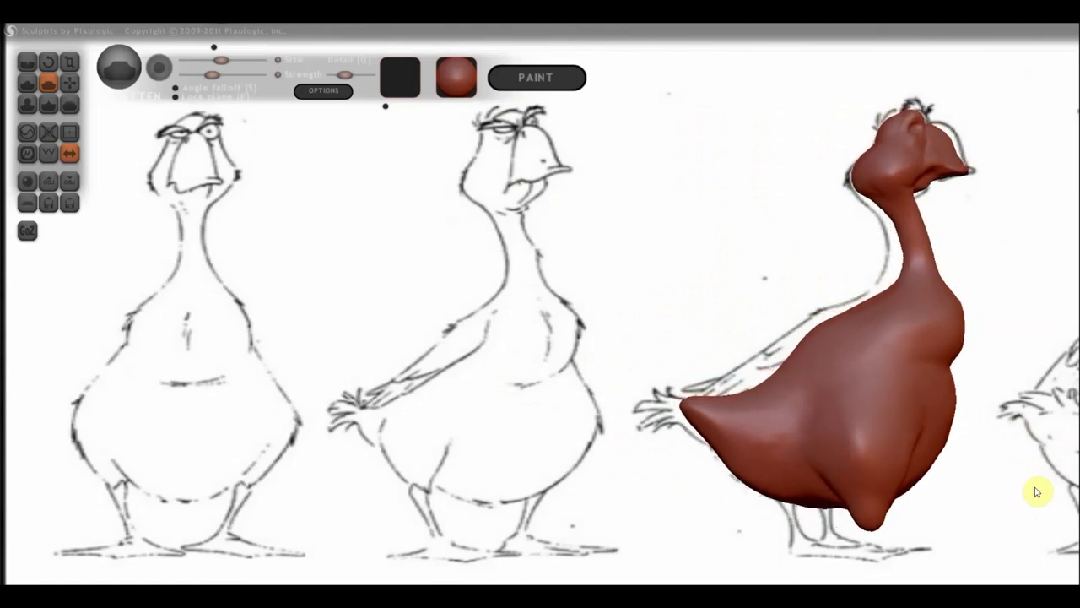
Use the Grab tool to crease a groove across the goose's head, shaping the brow and bill
{"action": "left_click", "coordinate": [69, 82]}
{"action": "scroll", "coordinate": [878, 493], "scroll_direction": "down", "scroll_amount": 3}
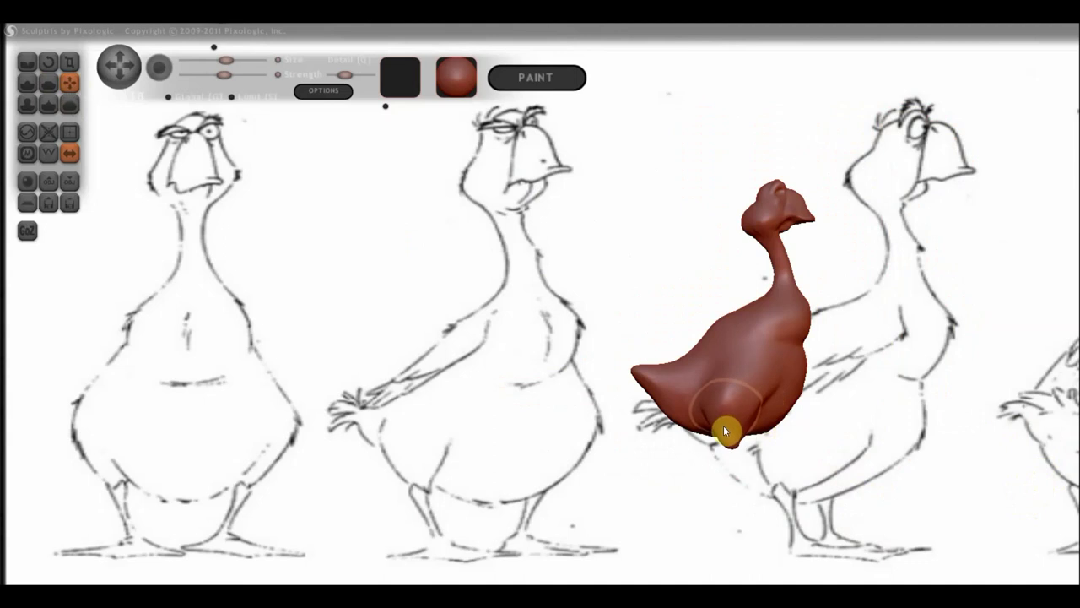
{"action": "scroll", "coordinate": [742, 441], "scroll_direction": "up", "scroll_amount": 3}
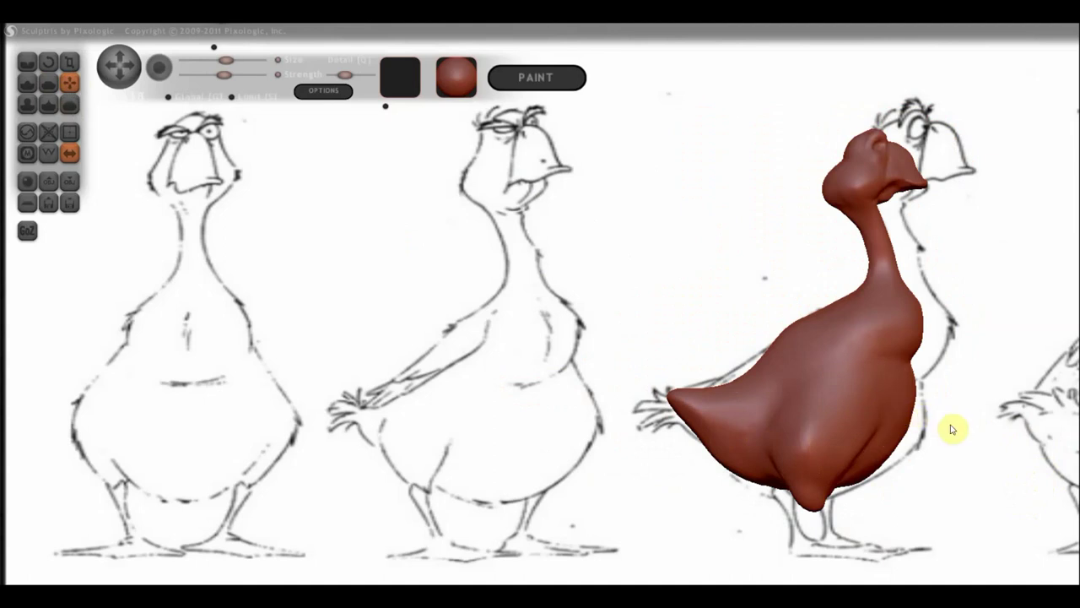
{"action": "mouse_move", "coordinate": [952, 427]}
{"action": "left_mouse_down"}
{"action": "mouse_move", "coordinate": [919, 439]}
{"action": "mouse_move", "coordinate": [931, 465]}
{"action": "mouse_move", "coordinate": [994, 475]}
{"action": "mouse_move", "coordinate": [987, 485]}
{"action": "mouse_move", "coordinate": [977, 464]}
{"action": "mouse_move", "coordinate": [1010, 465]}
{"action": "left_mouse_up"}
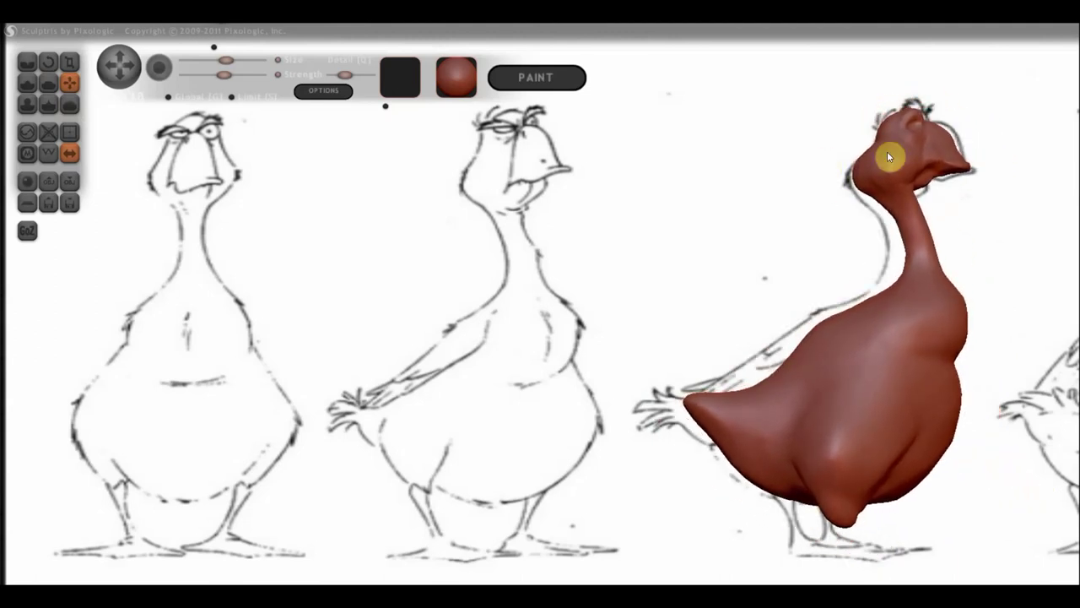
{"action": "left_click_drag", "start_coordinate": [996, 282], "coordinate": [992, 283]}
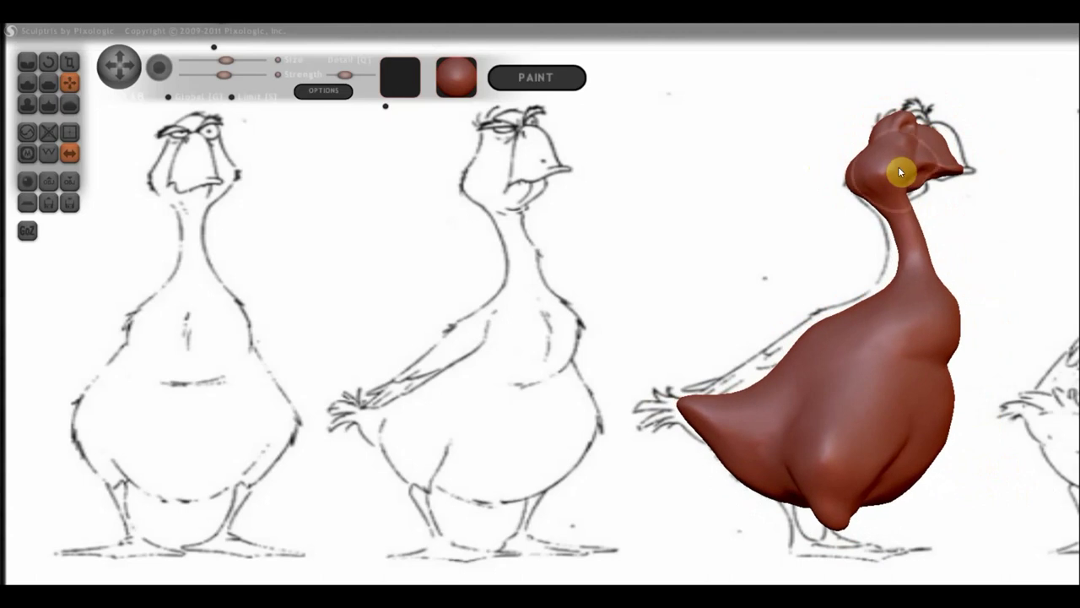
{"action": "left_click_drag", "start_coordinate": [894, 126], "coordinate": [903, 120]}
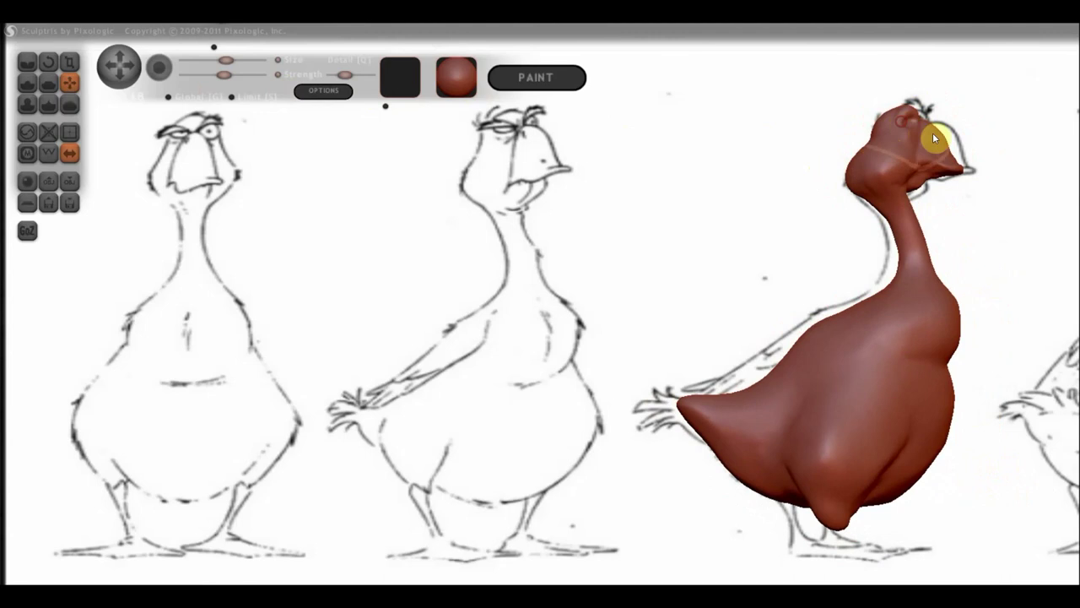
{"action": "mouse_move", "coordinate": [933, 135]}
{"action": "right_mouse_down"}
{"action": "mouse_move", "coordinate": [964, 142]}
{"action": "mouse_move", "coordinate": [713, 224]}
{"action": "mouse_move", "coordinate": [723, 187]}
{"action": "right_mouse_up"}
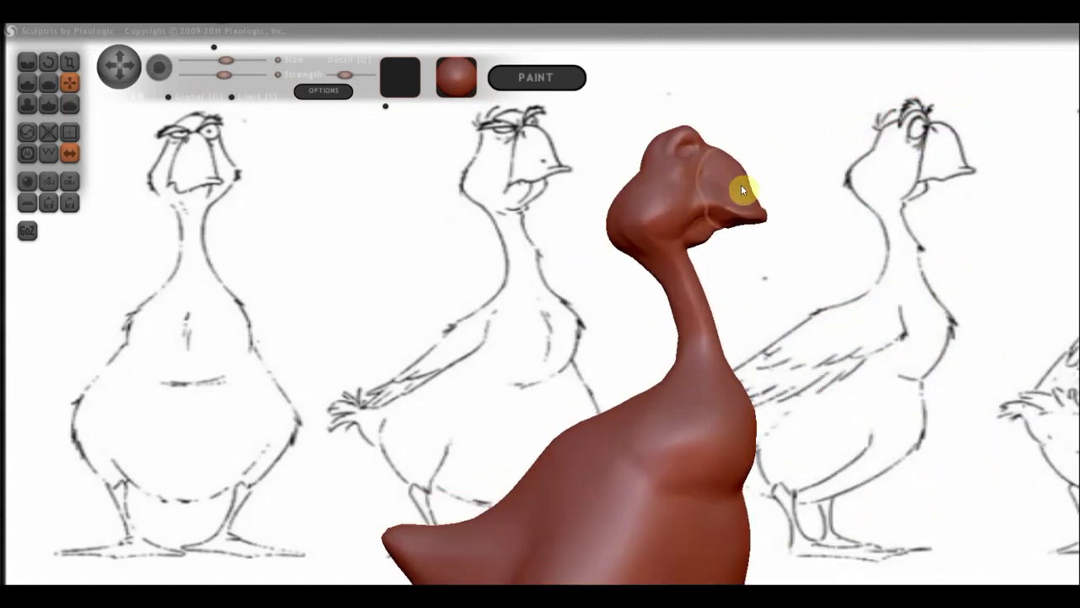
{"action": "mouse_move", "coordinate": [742, 184]}
{"action": "right_mouse_down"}
{"action": "mouse_move", "coordinate": [782, 163]}
{"action": "mouse_move", "coordinate": [778, 140]}
{"action": "right_mouse_up"}
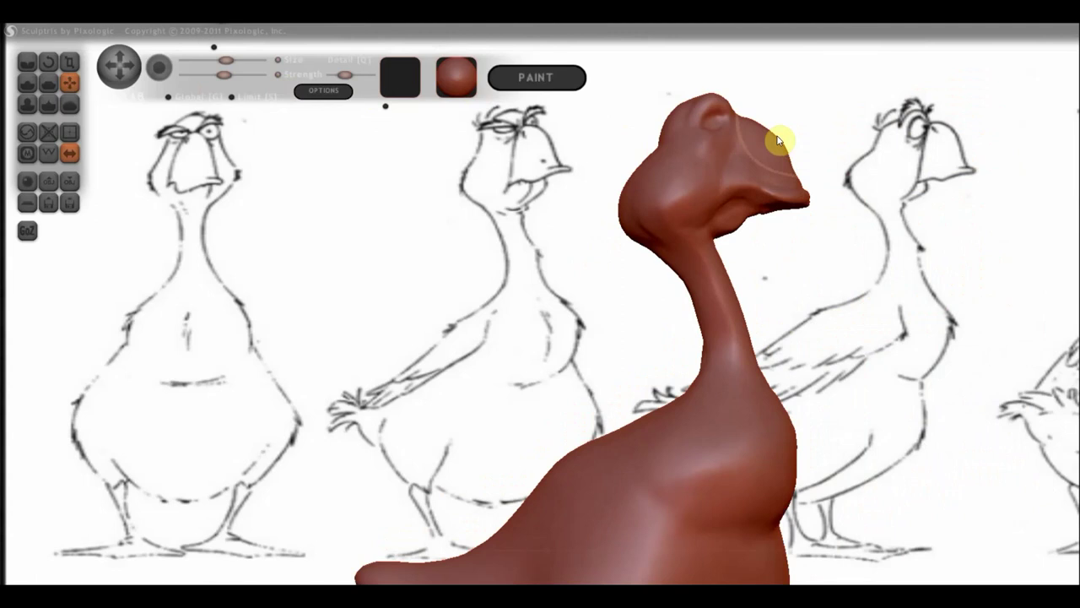
Shrink the brush slightly, snap to the left side view, then turn the goose to face front
{"action": "left_click_drag", "start_coordinate": [224, 60], "coordinate": [218, 60]}
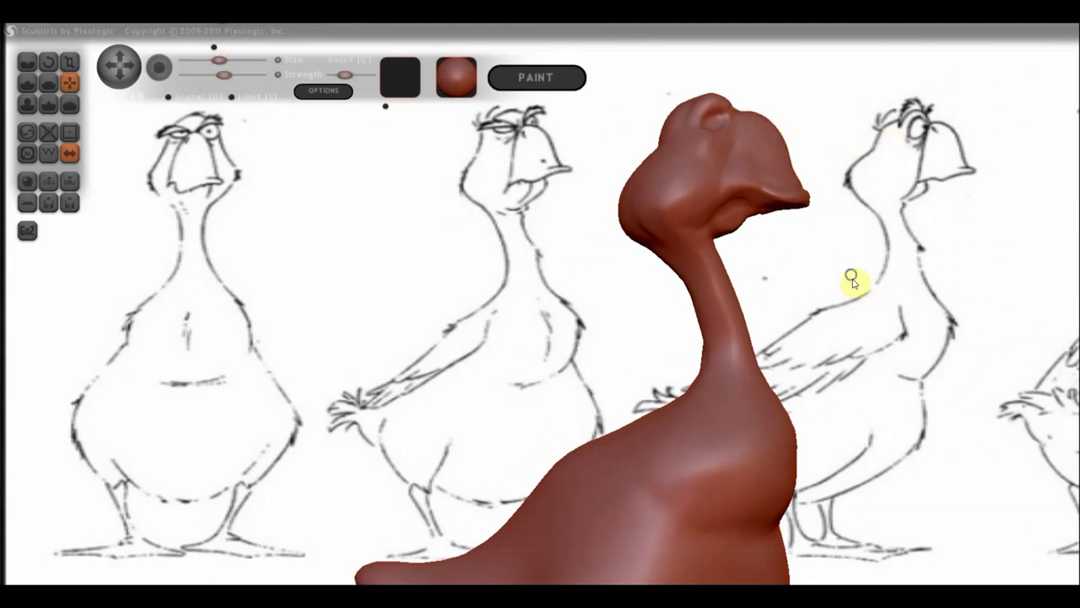
{"action": "mouse_move", "coordinate": [852, 278]}
{"action": "left_mouse_down", "text": "shift"}
{"action": "mouse_move", "coordinate": [851, 294]}
{"action": "mouse_move", "coordinate": [802, 228]}
{"action": "left_mouse_up", "text": "shift"}
{"action": "scroll", "coordinate": [836, 270], "scroll_direction": "down", "scroll_amount": 3}
{"action": "left_click_drag", "start_coordinate": [772, 373], "coordinate": [780, 330]}
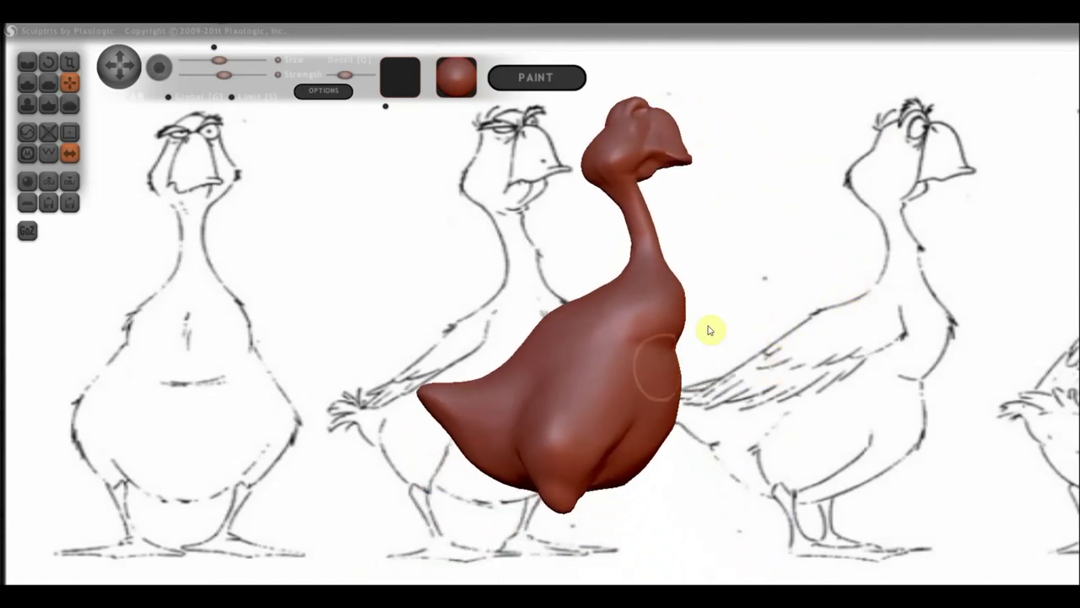
{"action": "mouse_move", "coordinate": [709, 330]}
{"action": "left_mouse_down"}
{"action": "mouse_move", "coordinate": [574, 384]}
{"action": "mouse_move", "coordinate": [548, 360]}
{"action": "left_mouse_up"}
{"action": "left_click_drag", "start_coordinate": [651, 345], "coordinate": [639, 358]}
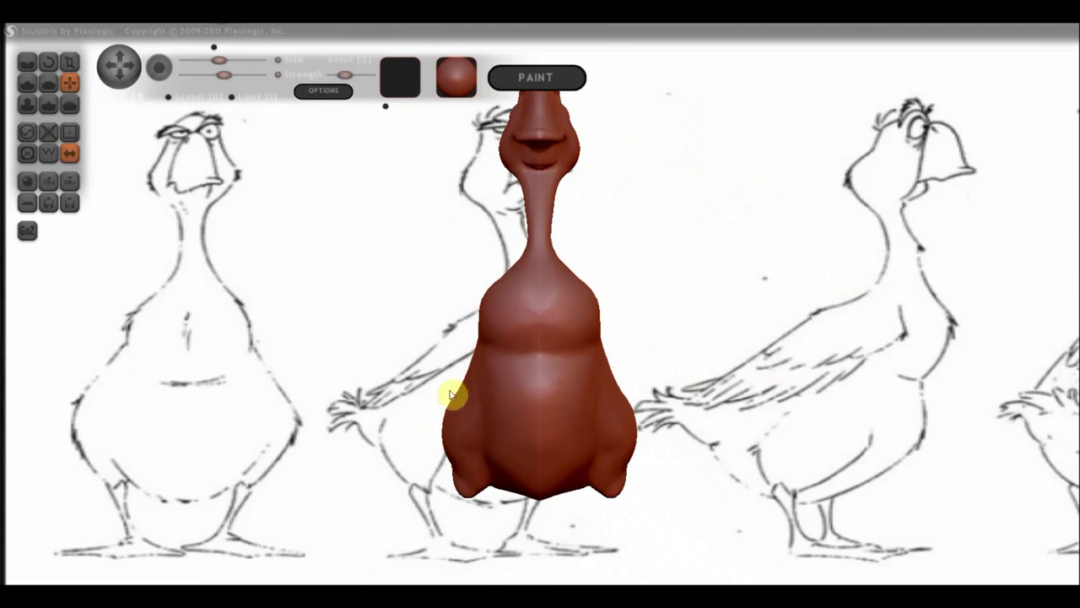
Dismiss the weather notification, then pull mirrored lobes out of the goose's lower body and check them from below
{"action": "scroll", "coordinate": [488, 382], "scroll_direction": "down", "scroll_amount": 2}
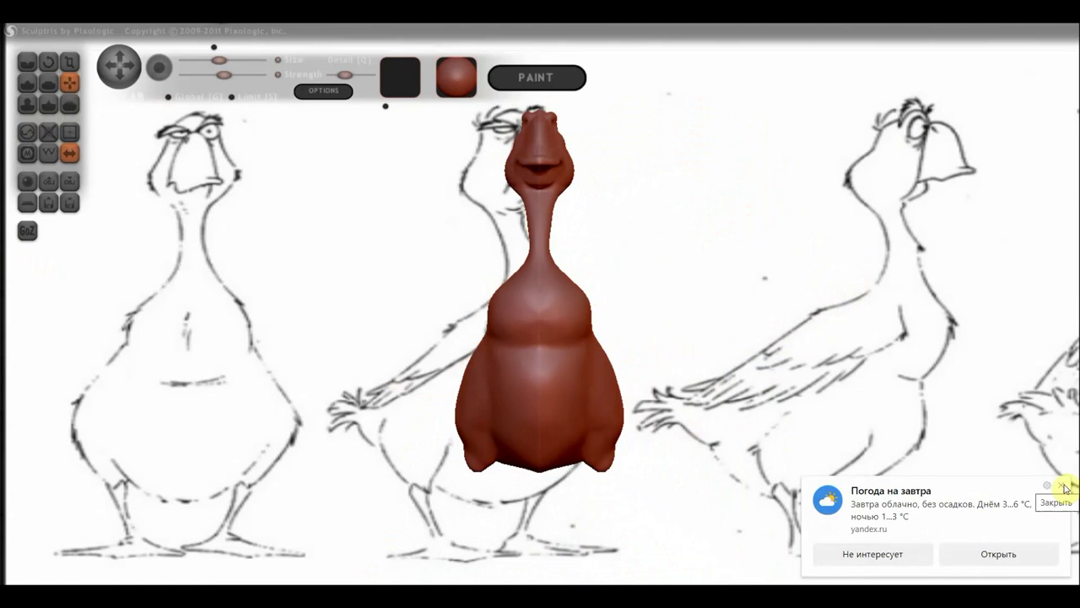
{"action": "left_click", "coordinate": [1064, 486]}
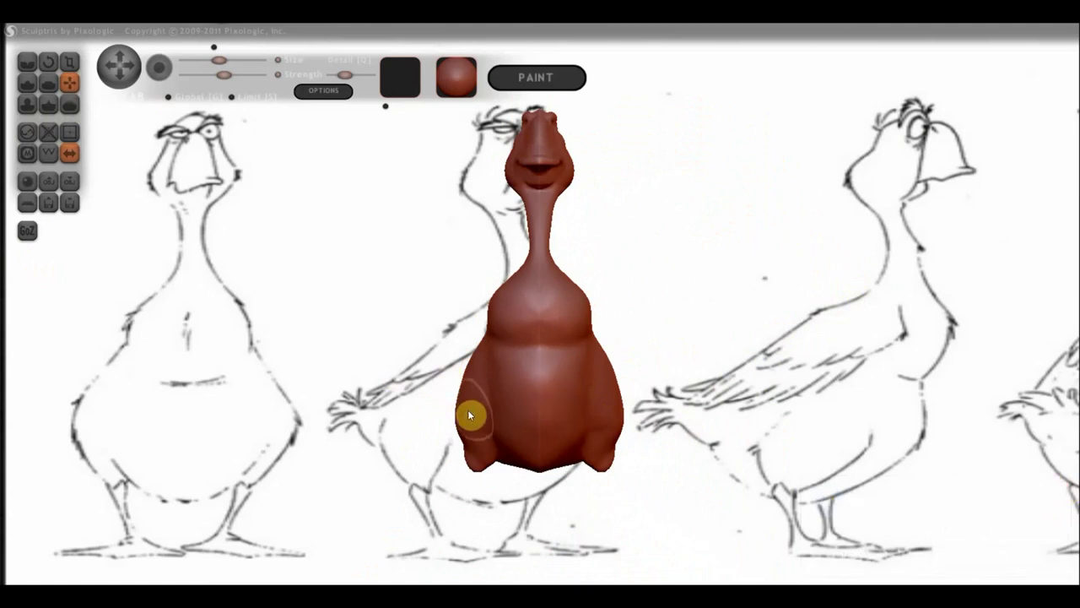
{"action": "left_click_drag", "start_coordinate": [463, 396], "coordinate": [451, 395]}
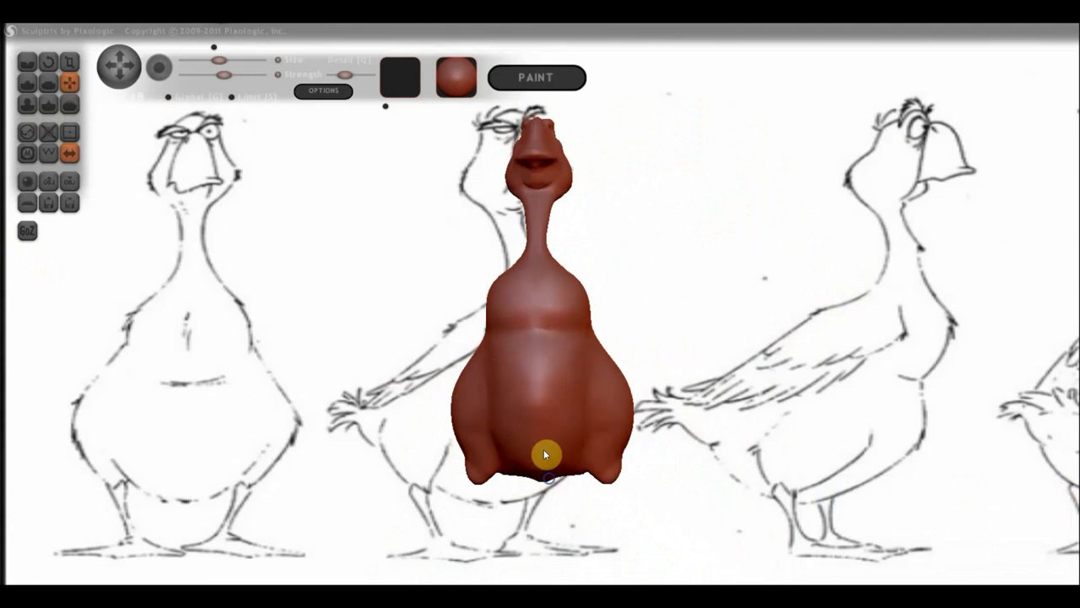
{"action": "mouse_move", "coordinate": [545, 449]}
{"action": "right_mouse_down"}
{"action": "mouse_move", "coordinate": [551, 365]}
{"action": "mouse_move", "coordinate": [450, 346]}
{"action": "right_mouse_up"}
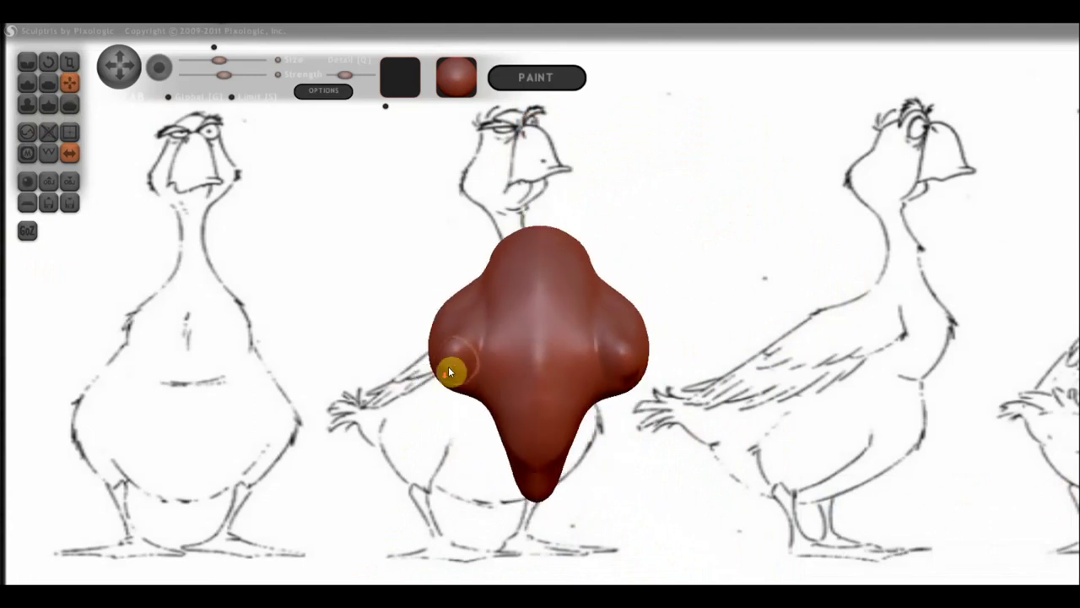
{"action": "left_click_drag", "start_coordinate": [460, 363], "coordinate": [472, 361]}
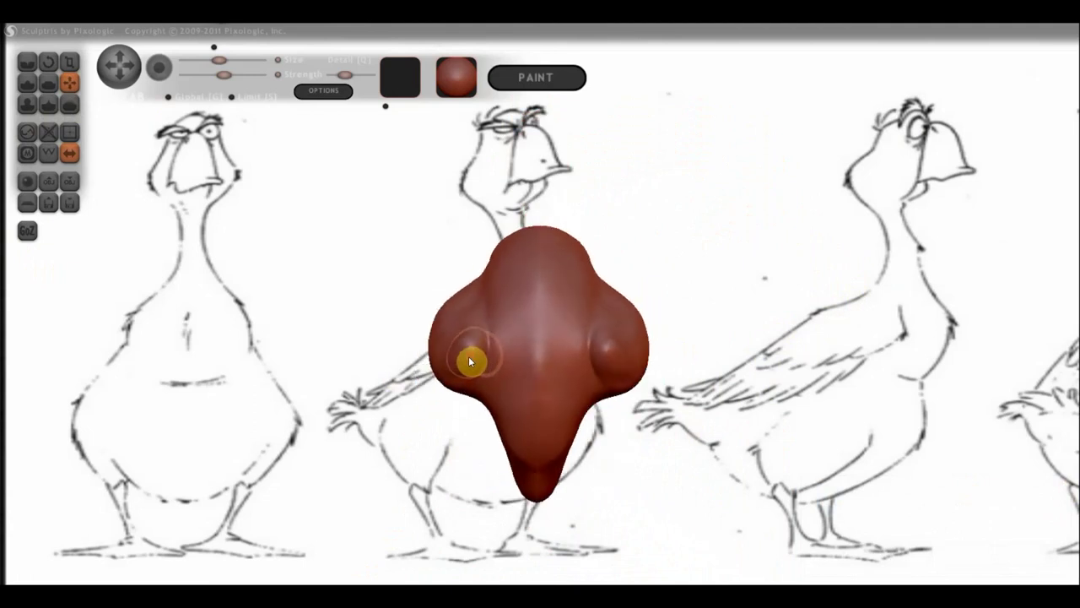
{"action": "right_click_drag", "start_coordinate": [470, 361], "coordinate": [675, 487]}
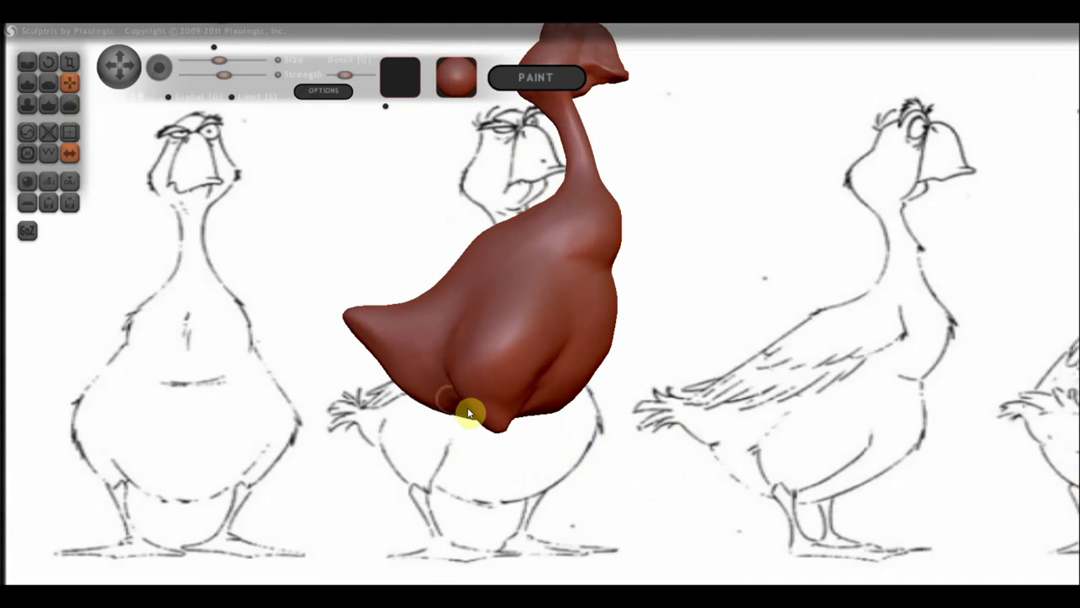
{"action": "right_click_drag", "start_coordinate": [471, 413], "coordinate": [473, 429]}
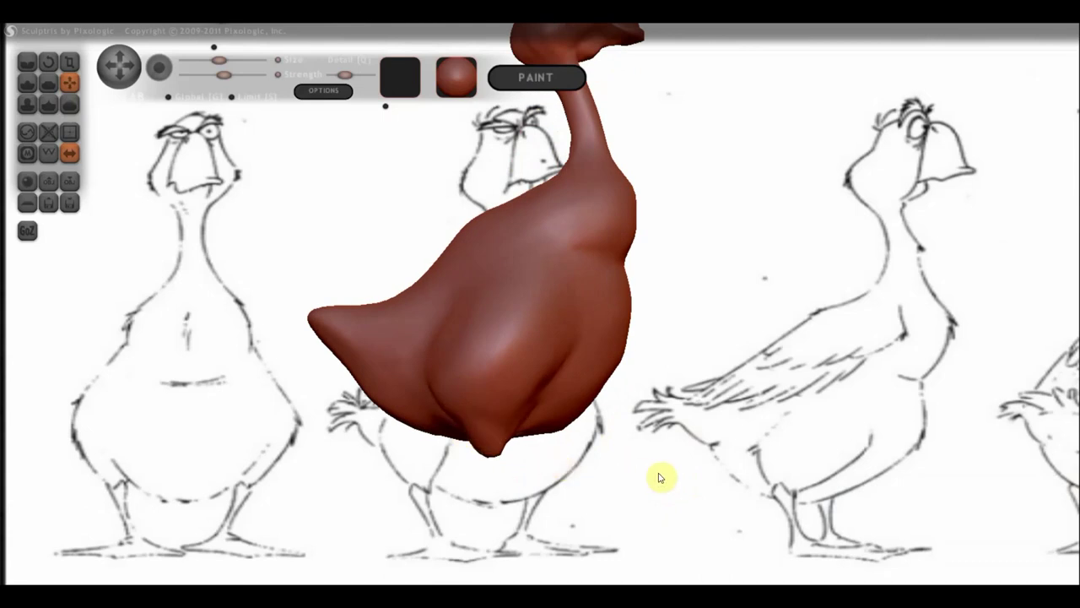
{"action": "right_click_drag", "start_coordinate": [666, 466], "coordinate": [646, 465]}
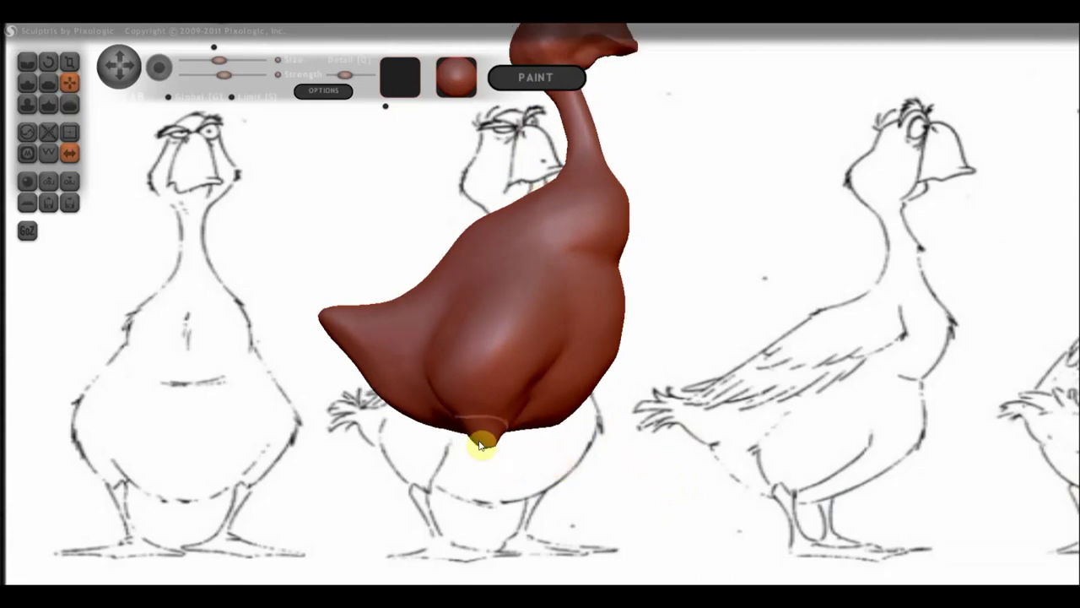
{"action": "right_click_drag", "start_coordinate": [469, 428], "coordinate": [566, 338]}
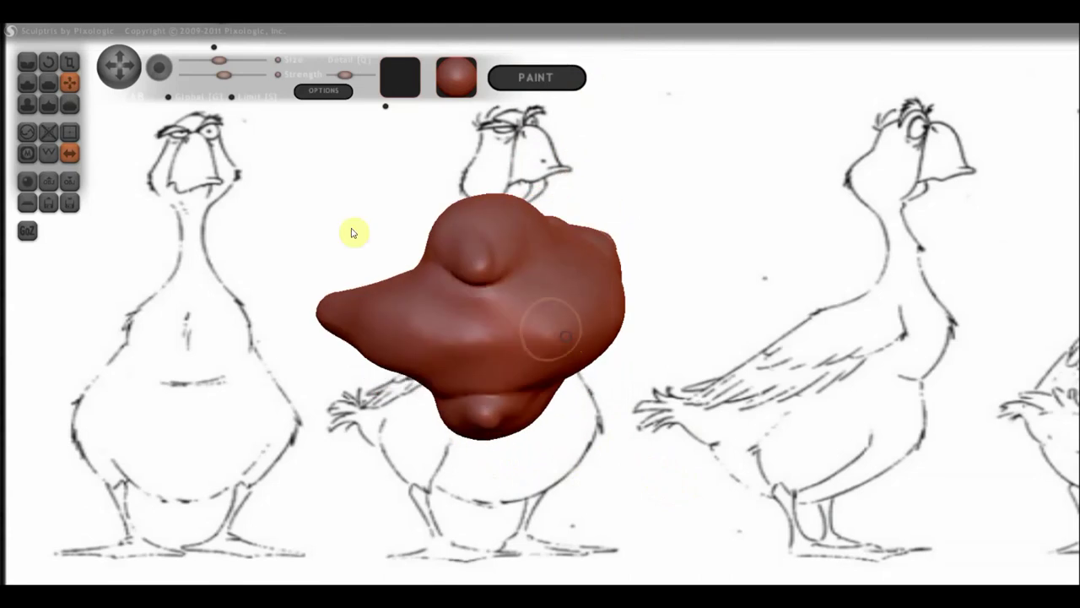
Build up the upper bump with the Clay brush and stand the neck upright
{"action": "left_click", "coordinate": [30, 86]}
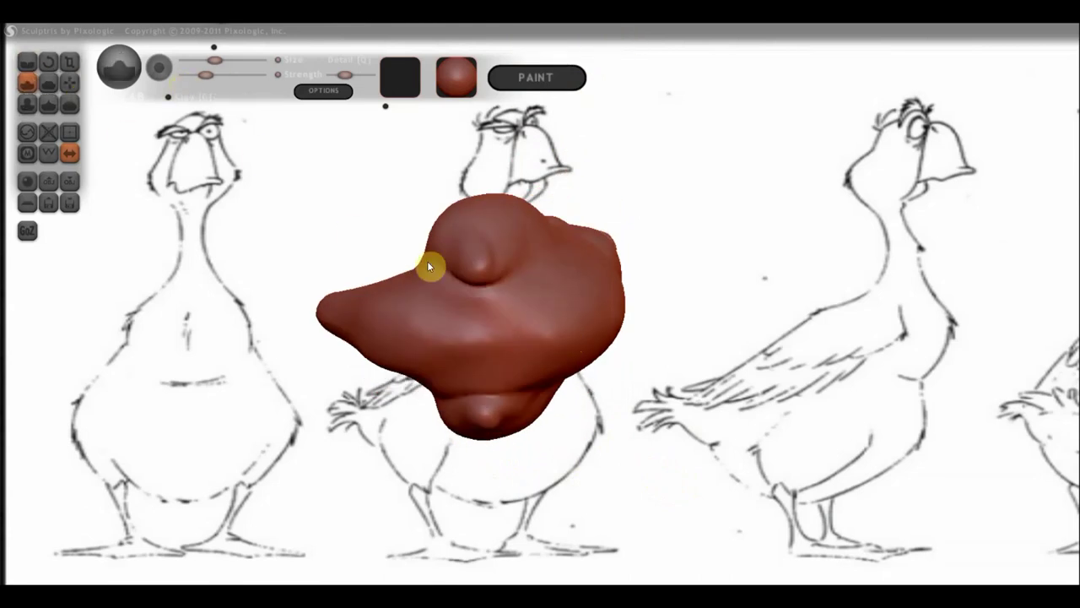
{"action": "left_click_drag", "start_coordinate": [474, 254], "coordinate": [468, 273]}
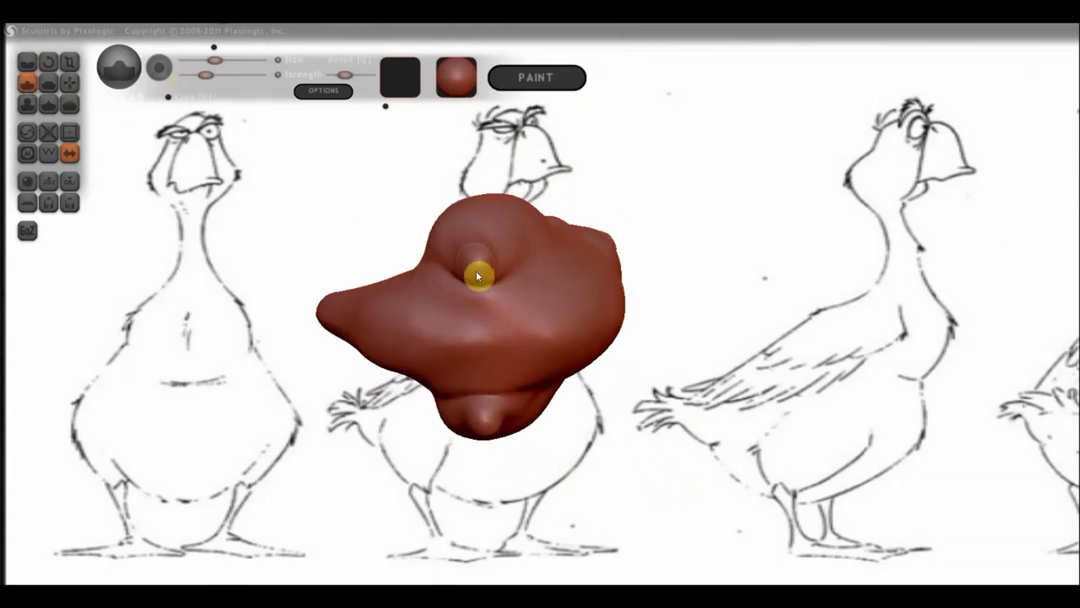
{"action": "mouse_move", "coordinate": [487, 258]}
{"action": "right_mouse_down"}
{"action": "mouse_move", "coordinate": [659, 470]}
{"action": "mouse_move", "coordinate": [658, 449]}
{"action": "mouse_move", "coordinate": [658, 487]}
{"action": "mouse_move", "coordinate": [661, 391]}
{"action": "right_mouse_up"}
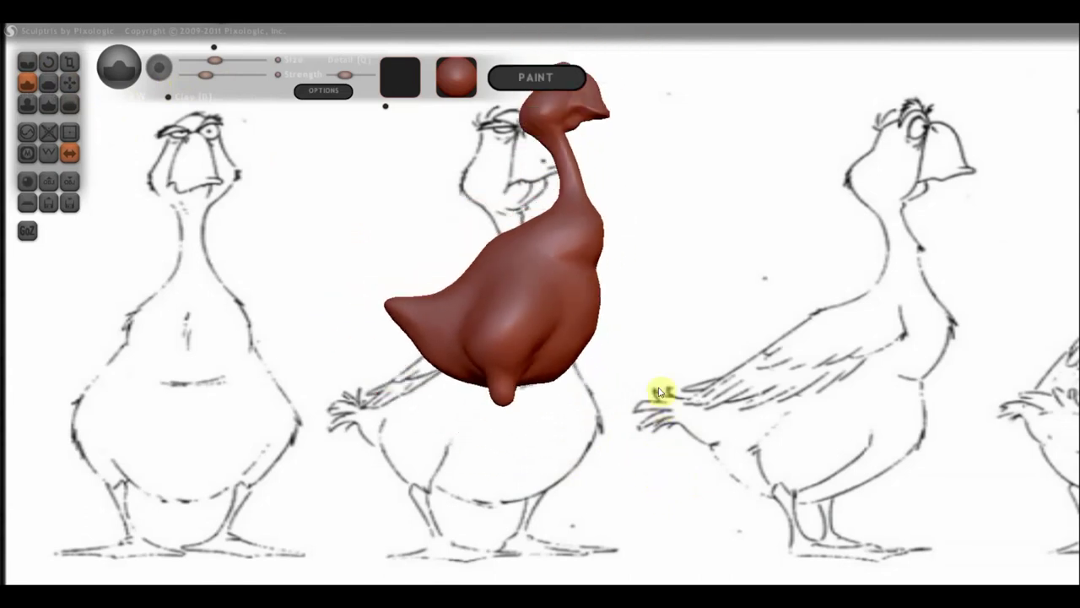
Use the Grab tool to drag the single leg off-centre so it splits into two mirrored legs
{"action": "left_click", "coordinate": [69, 82]}
{"action": "scroll", "coordinate": [456, 384], "scroll_direction": "up", "scroll_amount": 1}
{"action": "left_click_drag", "start_coordinate": [501, 410], "coordinate": [505, 479]}
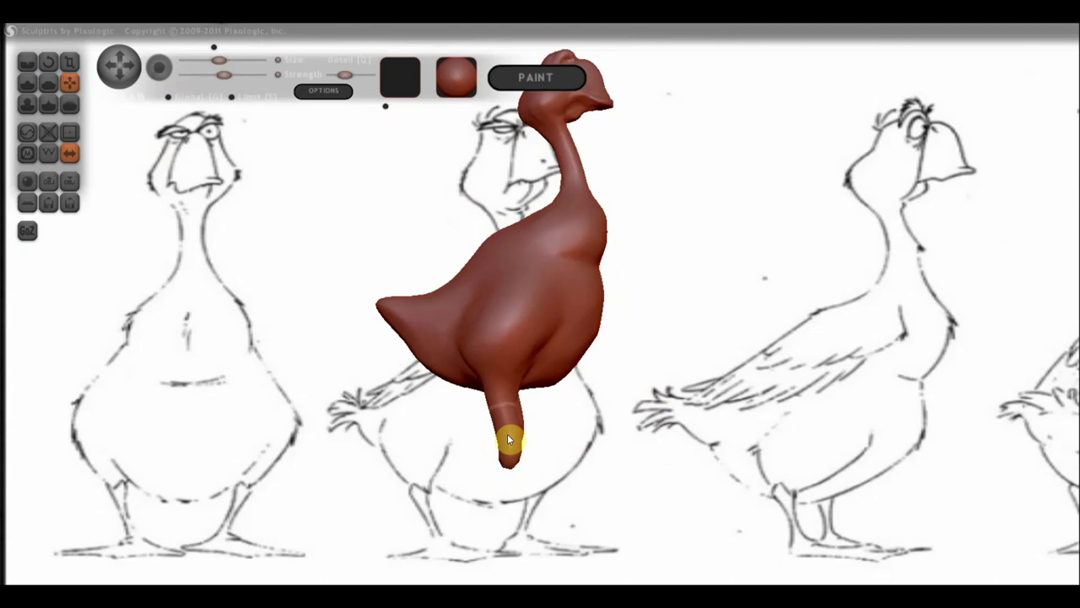
{"action": "mouse_move", "coordinate": [499, 406]}
{"action": "left_mouse_down"}
{"action": "mouse_move", "coordinate": [535, 448]}
{"action": "mouse_move", "coordinate": [389, 444]}
{"action": "mouse_move", "coordinate": [437, 447]}
{"action": "mouse_move", "coordinate": [495, 411]}
{"action": "mouse_move", "coordinate": [622, 403]}
{"action": "left_mouse_up"}
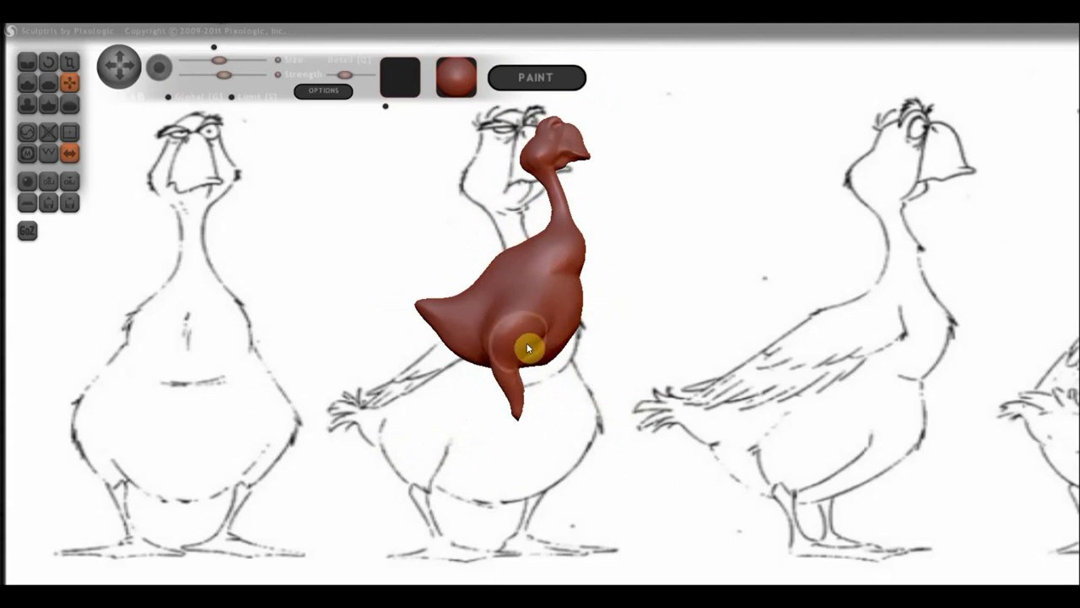
Zoom in on the legs and use the Grab tool to thin both into pointed shapes
{"action": "mouse_move", "coordinate": [609, 380]}
{"action": "left_mouse_down"}
{"action": "mouse_move", "coordinate": [521, 381]}
{"action": "mouse_move", "coordinate": [615, 409]}
{"action": "left_mouse_up"}
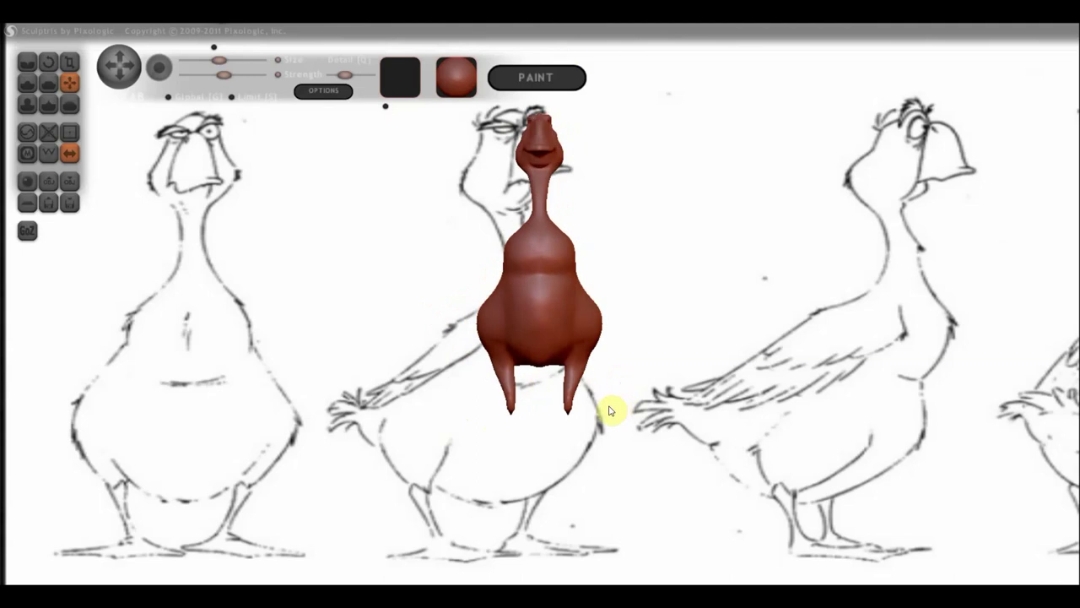
{"action": "scroll", "coordinate": [625, 397], "scroll_direction": "up", "scroll_amount": 2}
{"action": "scroll", "coordinate": [632, 380], "scroll_direction": "up", "scroll_amount": 3}
{"action": "scroll", "coordinate": [632, 390], "scroll_direction": "up", "scroll_amount": 2}
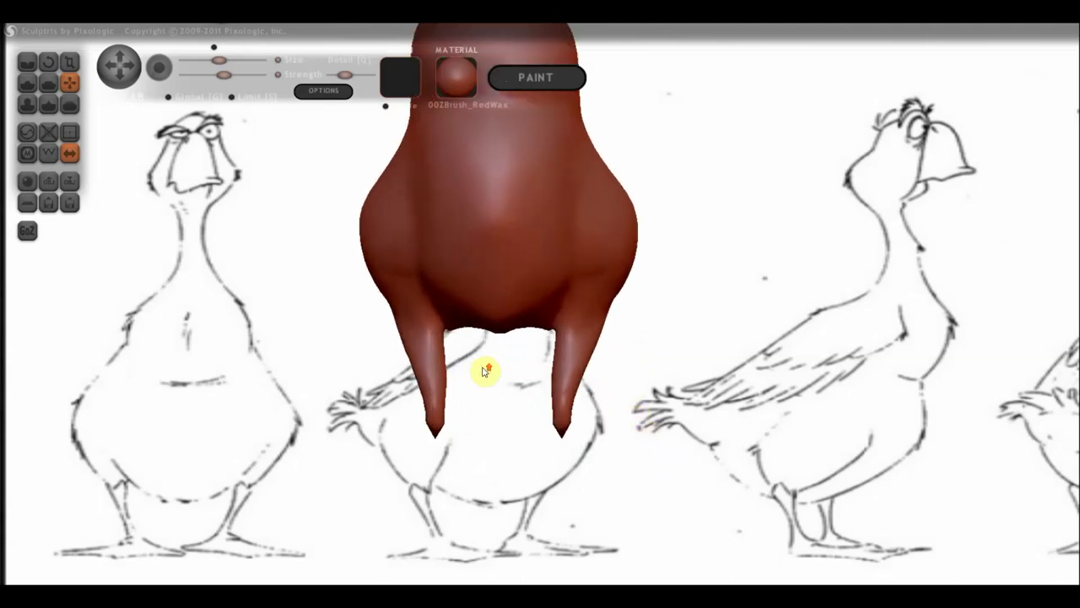
{"action": "scroll", "coordinate": [486, 372], "scroll_direction": "up", "scroll_amount": 1}
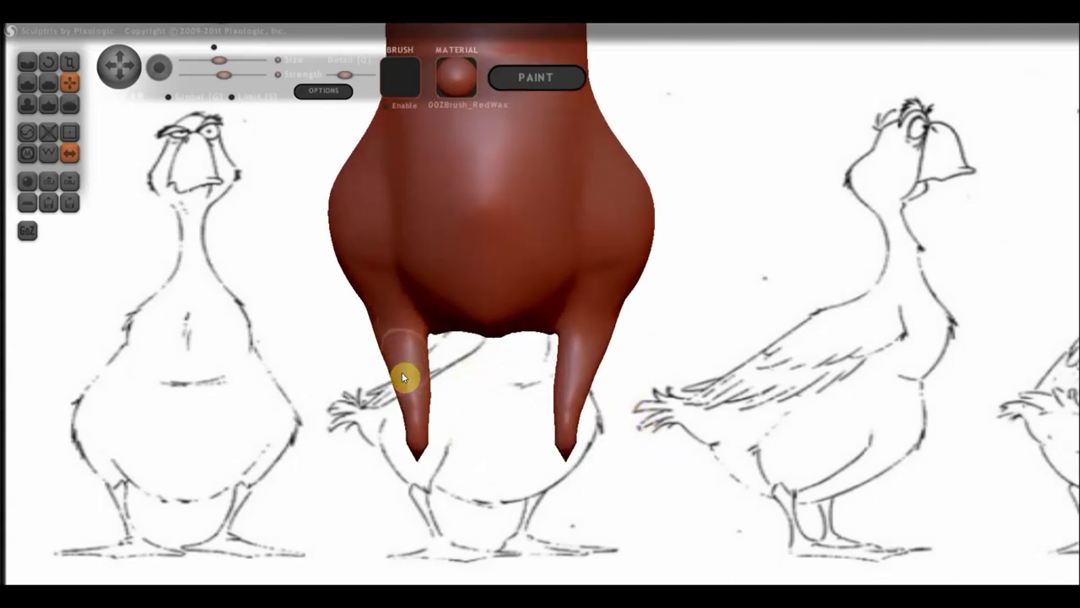
{"action": "left_click_drag", "start_coordinate": [478, 422], "coordinate": [583, 422]}
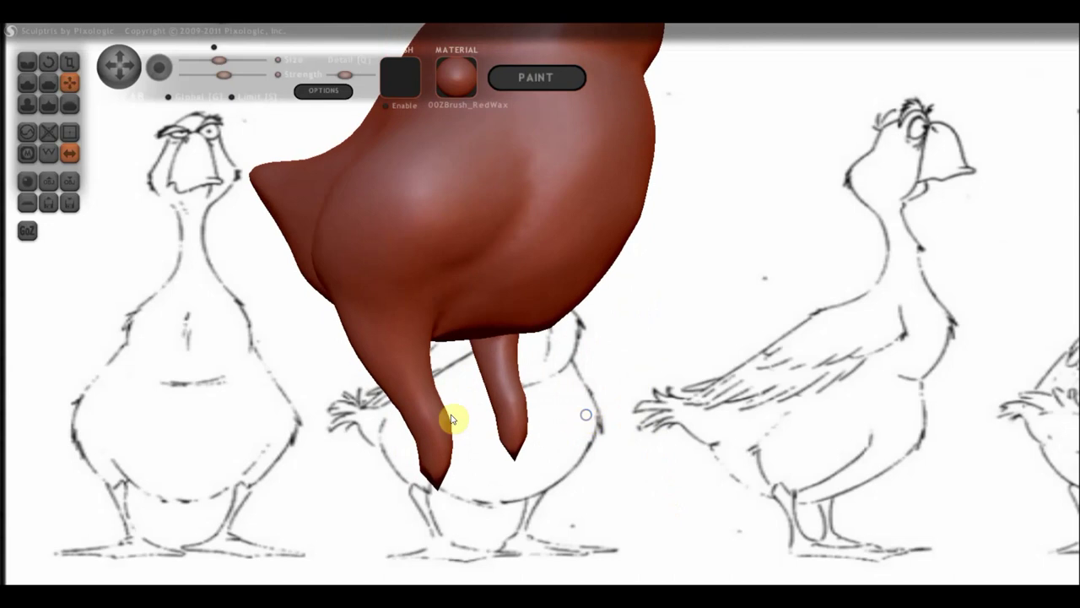
{"action": "mouse_move", "coordinate": [452, 420]}
{"action": "left_mouse_down"}
{"action": "mouse_move", "coordinate": [442, 430]}
{"action": "mouse_move", "coordinate": [448, 449]}
{"action": "mouse_move", "coordinate": [486, 451]}
{"action": "mouse_move", "coordinate": [507, 433]}
{"action": "mouse_move", "coordinate": [600, 448]}
{"action": "mouse_move", "coordinate": [587, 371]}
{"action": "mouse_move", "coordinate": [526, 410]}
{"action": "left_mouse_up"}
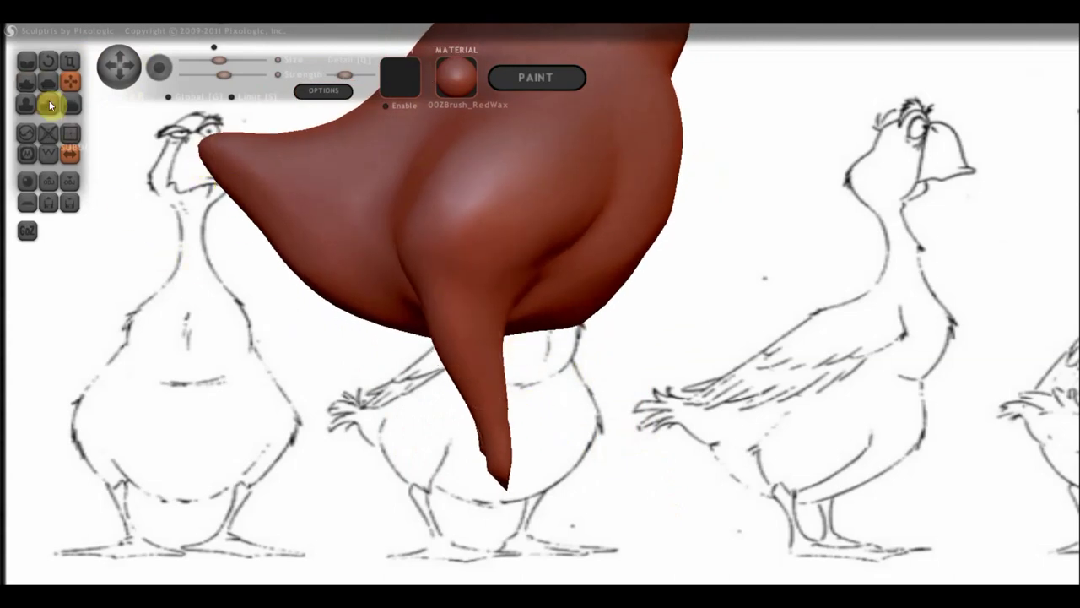
Use the Draw brush to build the leg tips into rounded foot knobs
{"action": "left_click", "coordinate": [27, 81]}
{"action": "left_click_drag", "start_coordinate": [501, 447], "coordinate": [345, 478]}
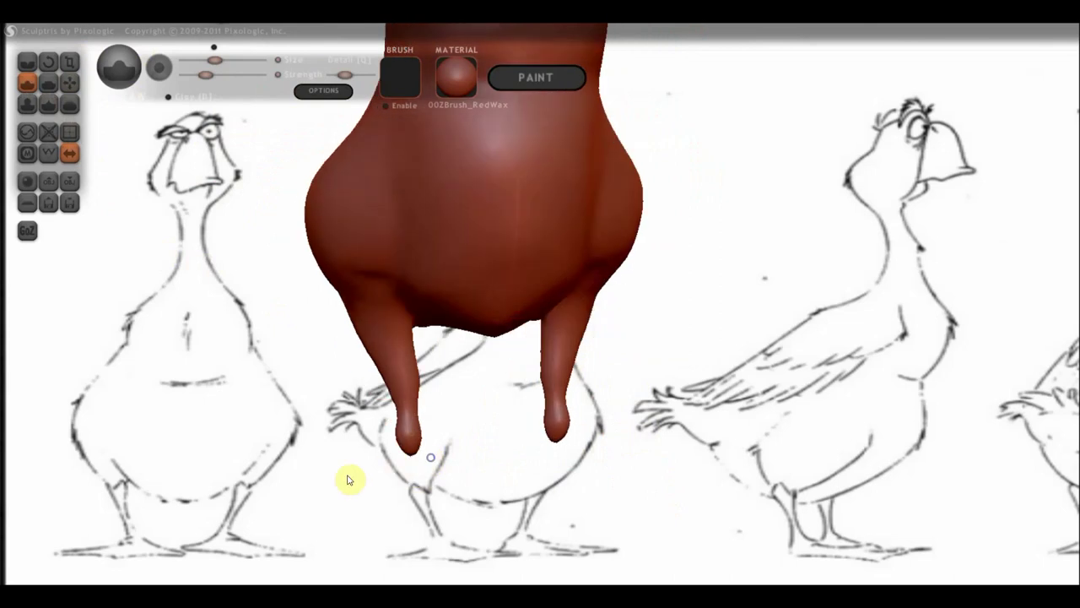
{"action": "left_click_drag", "start_coordinate": [434, 414], "coordinate": [433, 430]}
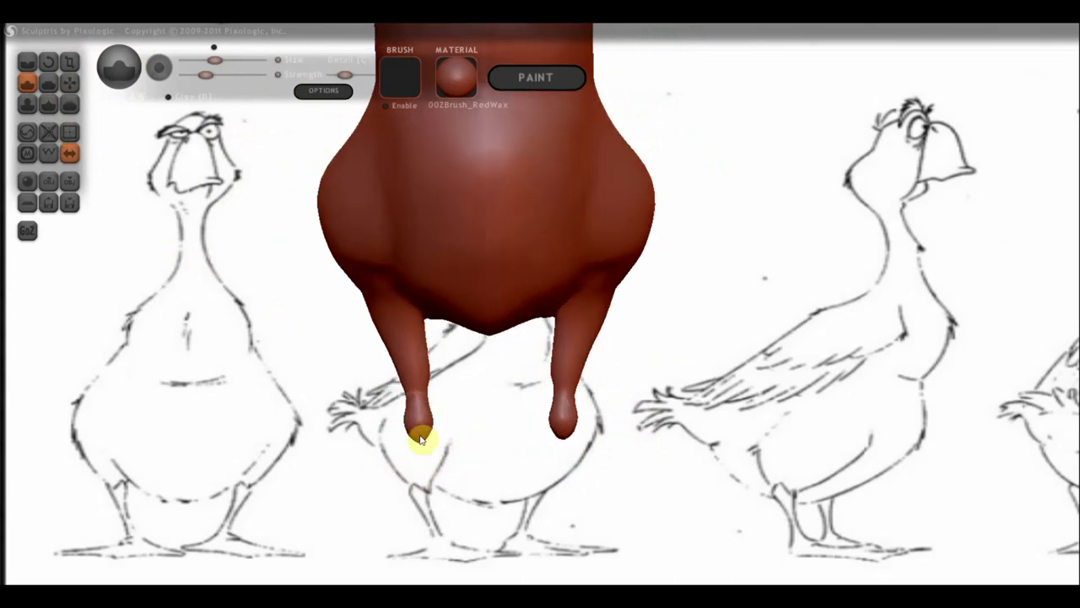
{"action": "mouse_move", "coordinate": [414, 436]}
{"action": "left_mouse_down"}
{"action": "mouse_move", "coordinate": [485, 438]}
{"action": "mouse_move", "coordinate": [464, 455]}
{"action": "mouse_move", "coordinate": [482, 476]}
{"action": "mouse_move", "coordinate": [450, 454]}
{"action": "mouse_move", "coordinate": [459, 448]}
{"action": "left_mouse_up"}
{"action": "mouse_move", "coordinate": [458, 449]}
{"action": "right_mouse_down"}
{"action": "mouse_move", "coordinate": [406, 482]}
{"action": "mouse_move", "coordinate": [414, 470]}
{"action": "mouse_move", "coordinate": [495, 458]}
{"action": "mouse_move", "coordinate": [385, 435]}
{"action": "mouse_move", "coordinate": [482, 441]}
{"action": "right_mouse_up"}
{"action": "right_click_drag", "start_coordinate": [586, 414], "coordinate": [644, 425]}
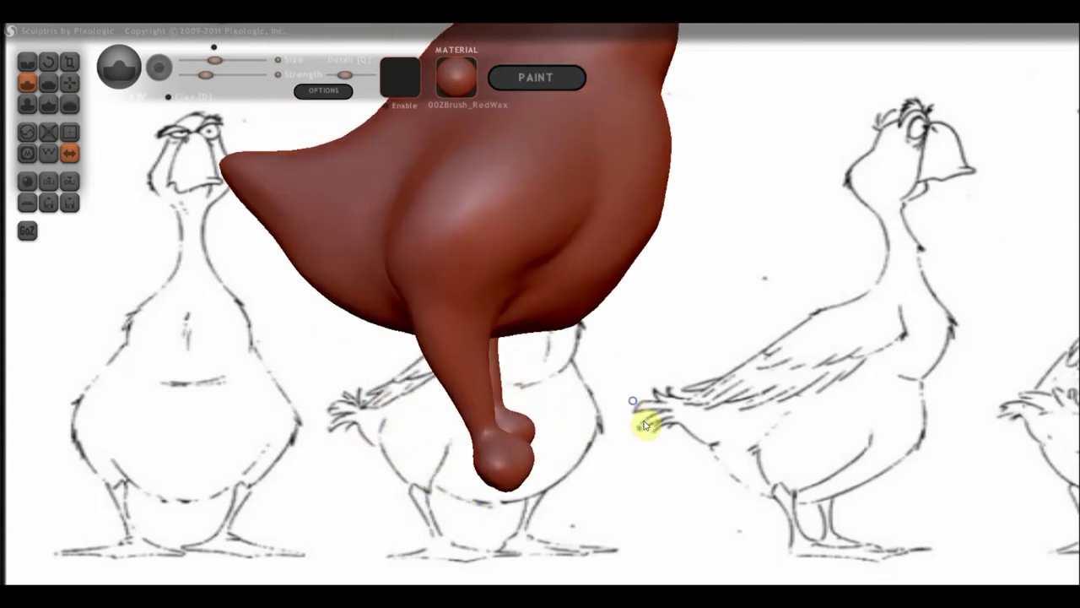
Use the Grab tool to pull the foot tips forward, then widen and extend both feet
{"action": "left_click", "coordinate": [69, 82]}
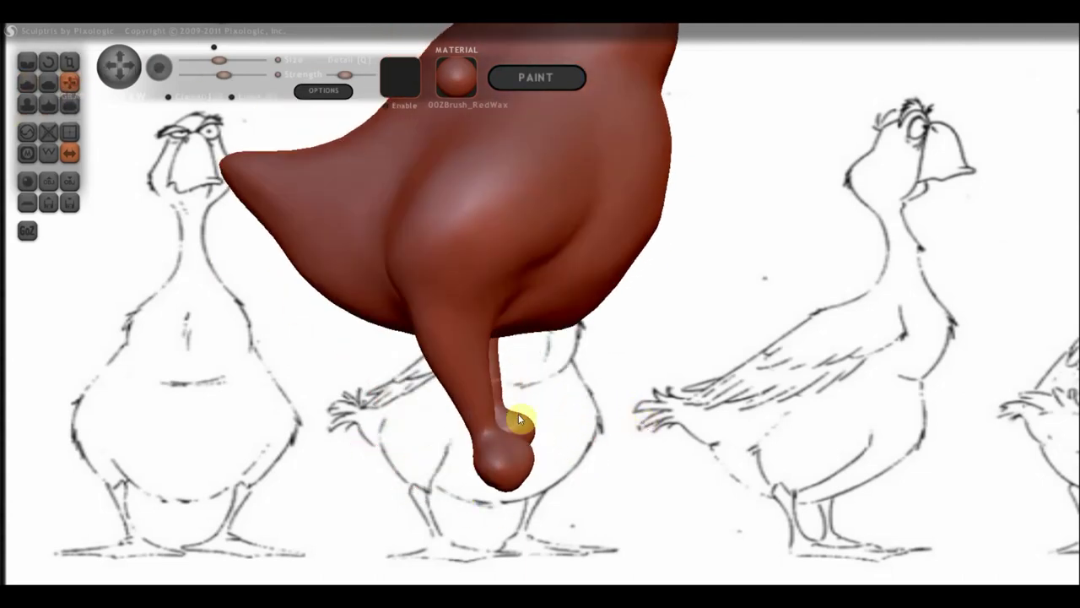
{"action": "right_click_drag", "start_coordinate": [513, 453], "coordinate": [515, 430]}
{"action": "left_click_drag", "start_coordinate": [516, 430], "coordinate": [603, 439]}
{"action": "right_click_drag", "start_coordinate": [663, 439], "coordinate": [559, 470]}
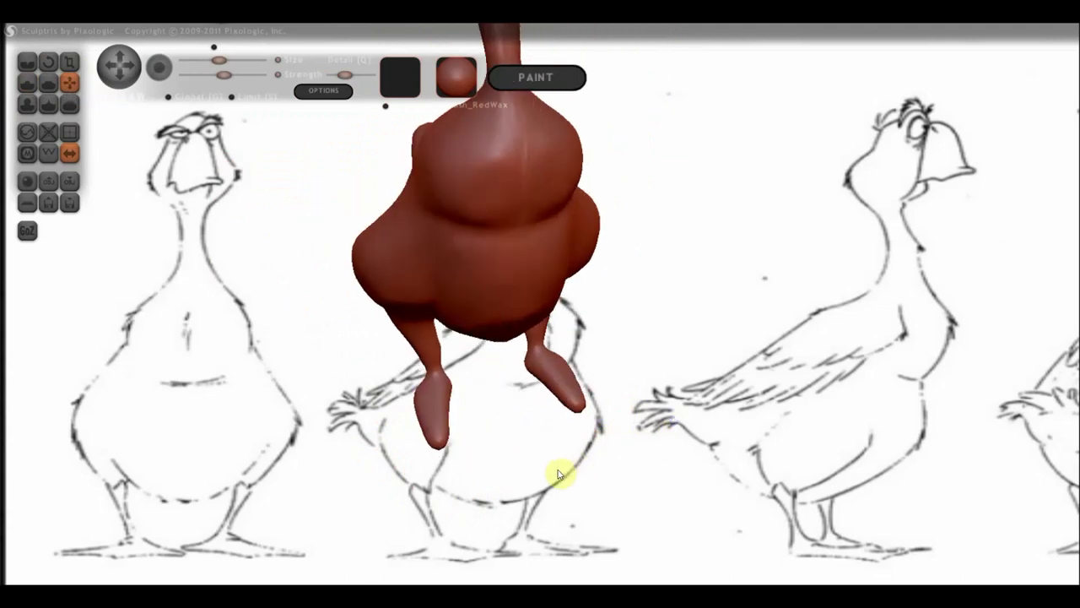
{"action": "mouse_move", "coordinate": [441, 410]}
{"action": "left_mouse_down"}
{"action": "mouse_move", "coordinate": [493, 413]}
{"action": "mouse_move", "coordinate": [470, 429]}
{"action": "mouse_move", "coordinate": [507, 439]}
{"action": "left_mouse_up"}
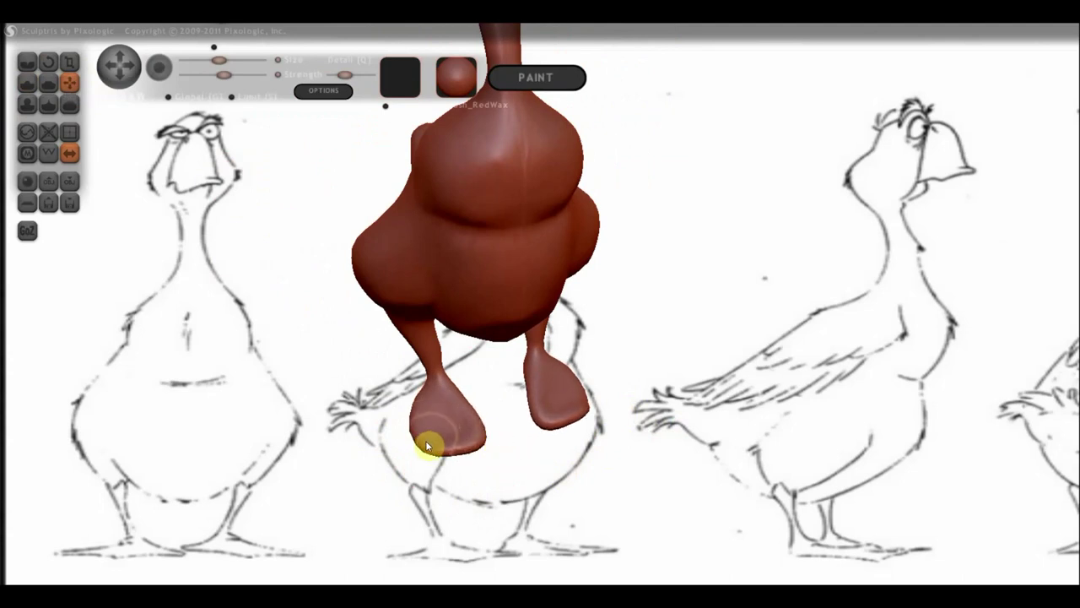
{"action": "left_click_drag", "start_coordinate": [426, 442], "coordinate": [429, 447]}
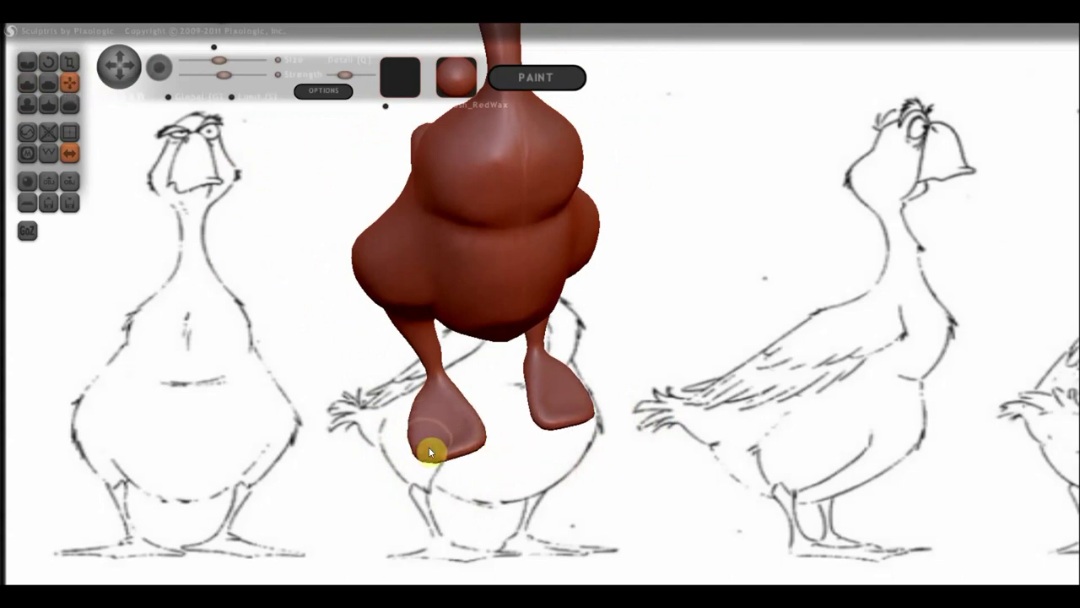
Flatten the foot along the toe, fill out the heel, and trim the feet from the front view
{"action": "left_click_drag", "start_coordinate": [463, 406], "coordinate": [470, 397]}
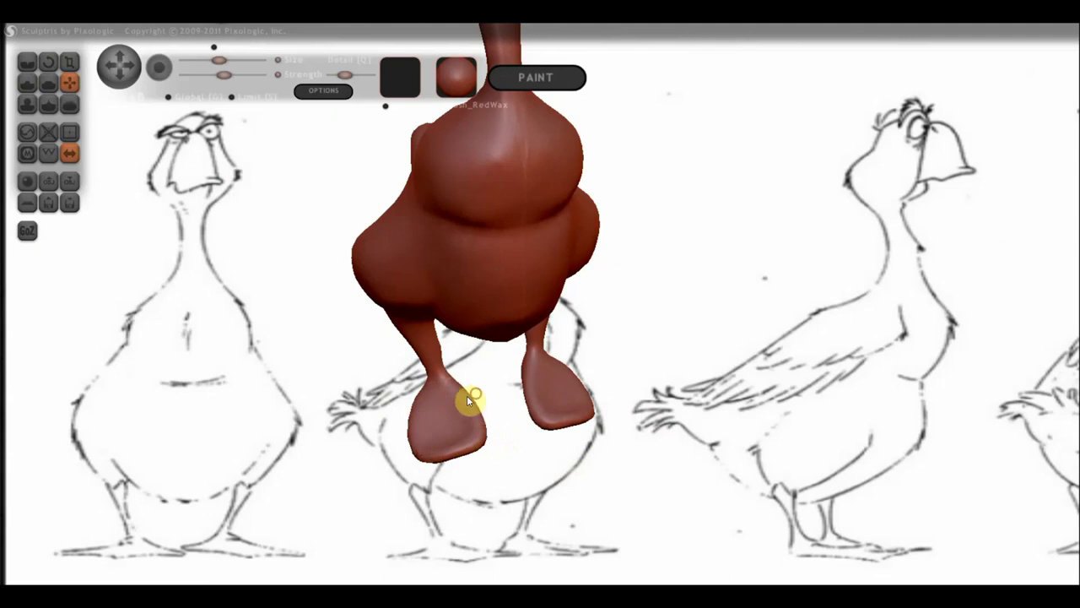
{"action": "mouse_move", "coordinate": [470, 397]}
{"action": "right_mouse_down"}
{"action": "mouse_move", "coordinate": [552, 422]}
{"action": "mouse_move", "coordinate": [588, 409]}
{"action": "mouse_move", "coordinate": [714, 417]}
{"action": "right_mouse_up"}
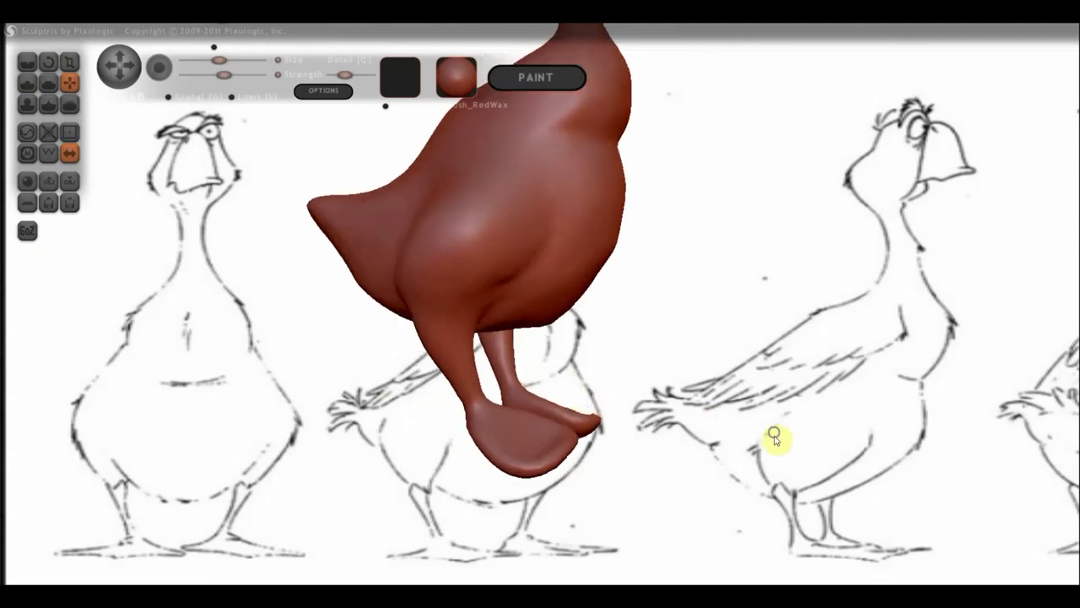
{"action": "mouse_move", "coordinate": [776, 436]}
{"action": "right_mouse_down"}
{"action": "mouse_move", "coordinate": [624, 453]}
{"action": "mouse_move", "coordinate": [577, 445]}
{"action": "mouse_move", "coordinate": [562, 416]}
{"action": "right_mouse_up"}
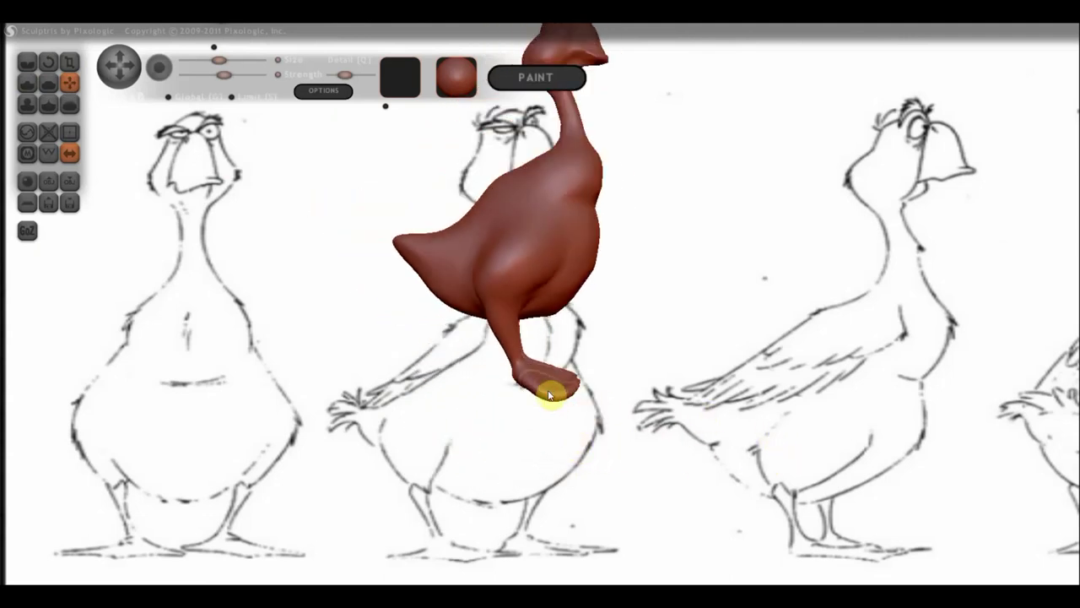
{"action": "left_click_drag", "start_coordinate": [560, 386], "coordinate": [579, 369]}
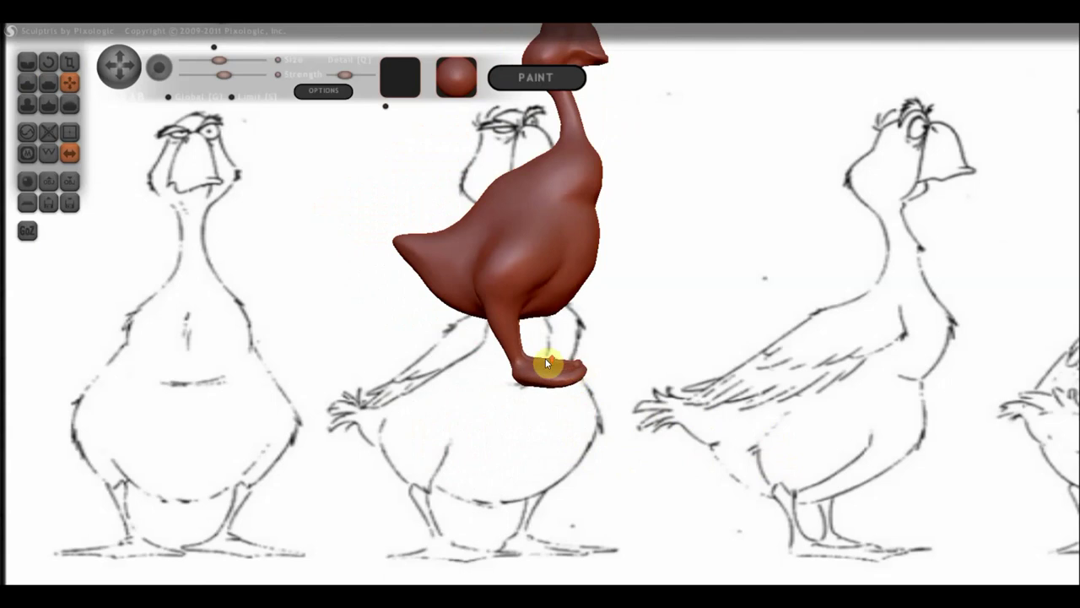
{"action": "scroll", "coordinate": [550, 386], "scroll_direction": "up", "scroll_amount": 2}
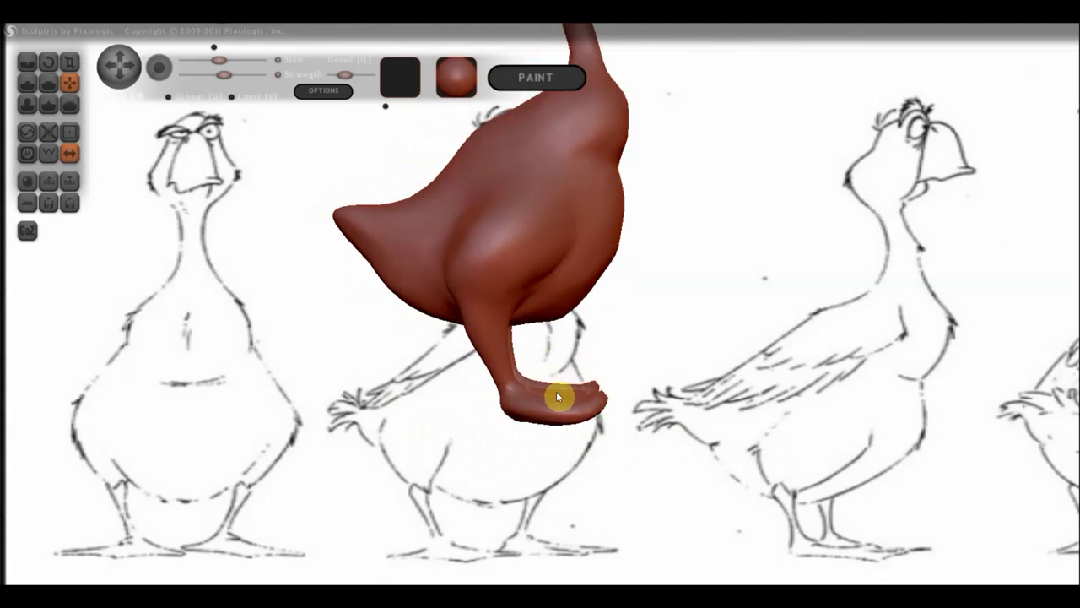
{"action": "mouse_move", "coordinate": [557, 391]}
{"action": "left_mouse_down"}
{"action": "mouse_move", "coordinate": [539, 388]}
{"action": "mouse_move", "coordinate": [513, 410]}
{"action": "left_mouse_up"}
{"action": "mouse_move", "coordinate": [591, 427]}
{"action": "left_mouse_down"}
{"action": "mouse_move", "coordinate": [549, 403]}
{"action": "mouse_move", "coordinate": [480, 453]}
{"action": "mouse_move", "coordinate": [544, 431]}
{"action": "mouse_move", "coordinate": [495, 411]}
{"action": "left_mouse_up"}
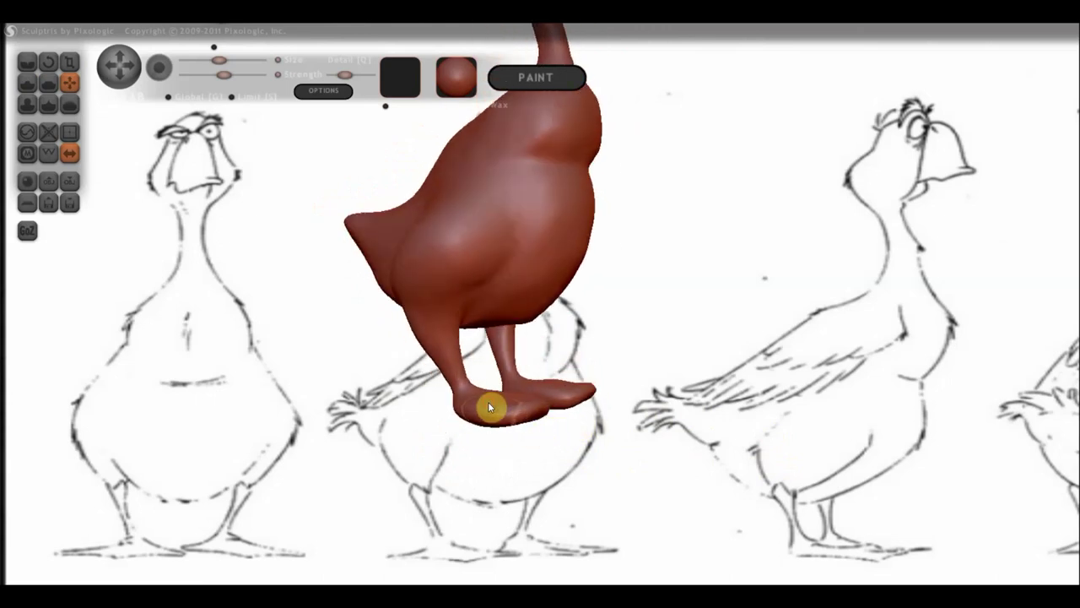
{"action": "left_click_drag", "start_coordinate": [526, 445], "coordinate": [509, 495]}
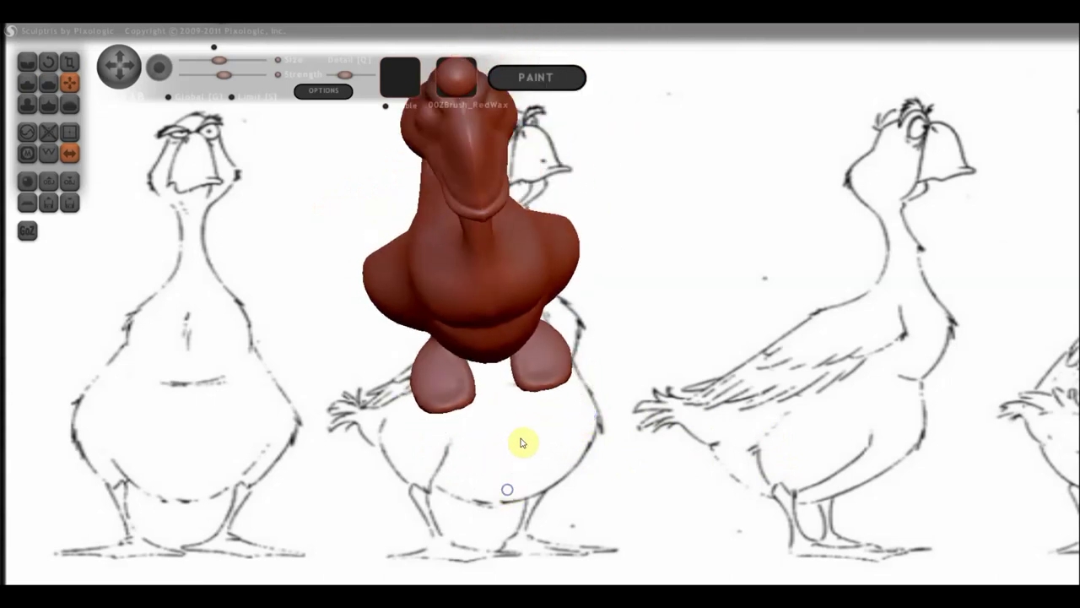
{"action": "mouse_move", "coordinate": [572, 441]}
{"action": "left_mouse_down"}
{"action": "mouse_move", "coordinate": [579, 428]}
{"action": "mouse_move", "coordinate": [602, 494]}
{"action": "mouse_move", "coordinate": [714, 439]}
{"action": "mouse_move", "coordinate": [397, 349]}
{"action": "left_mouse_up"}
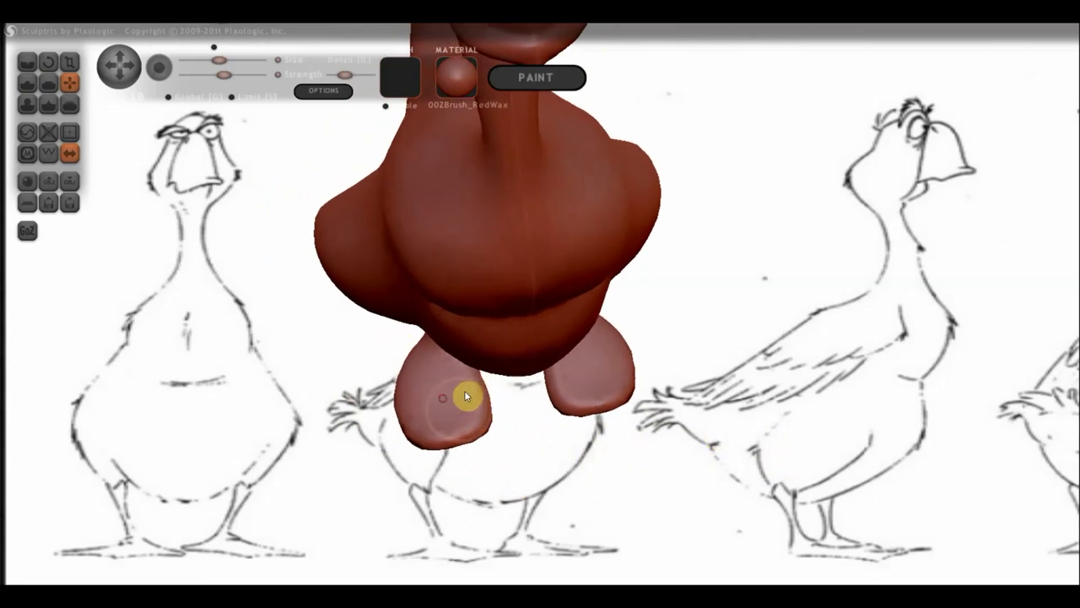
{"action": "left_click_drag", "start_coordinate": [407, 405], "coordinate": [423, 400]}
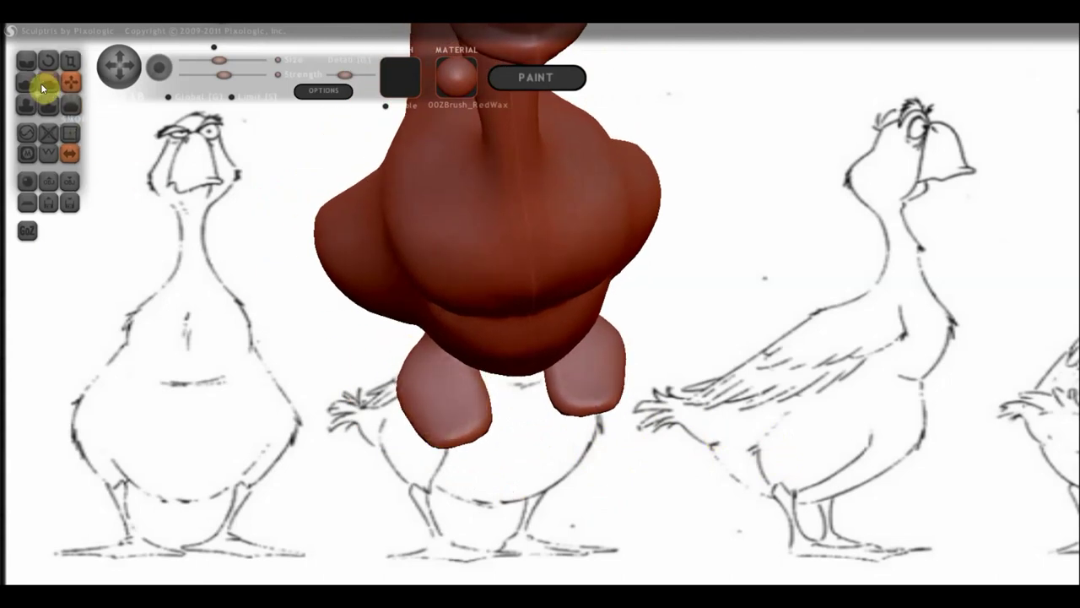
Use the Draw brush to reshape the left foot and its mirror from a frontal view
{"action": "left_click", "coordinate": [27, 61]}
{"action": "mouse_move", "coordinate": [334, 368]}
{"action": "left_mouse_down"}
{"action": "mouse_move", "coordinate": [365, 339]}
{"action": "mouse_move", "coordinate": [362, 386]}
{"action": "mouse_move", "coordinate": [458, 446]}
{"action": "left_mouse_up"}
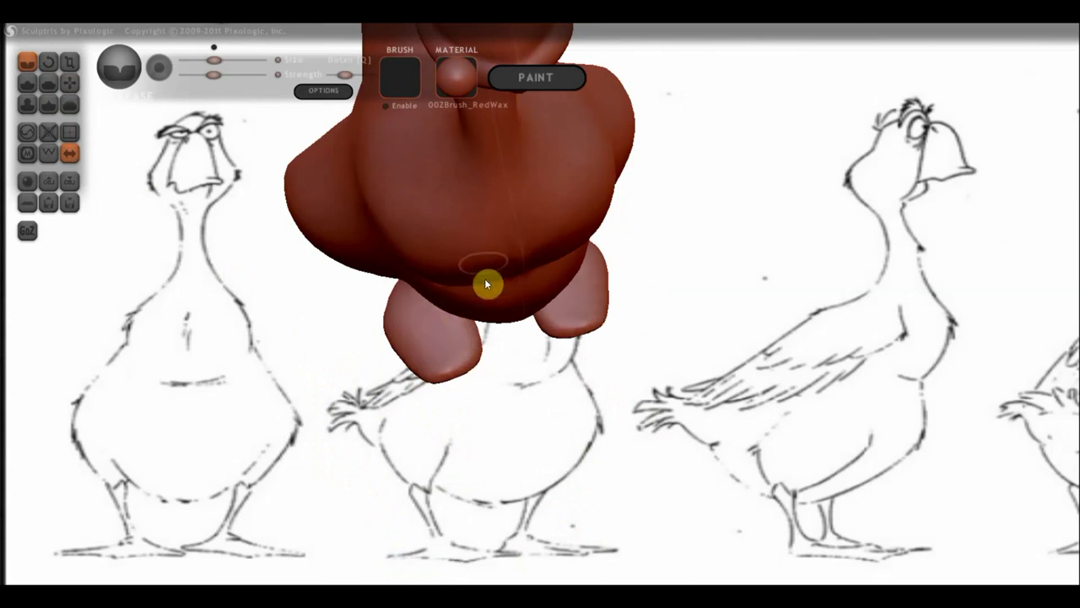
{"action": "left_click_drag", "start_coordinate": [432, 319], "coordinate": [436, 372]}
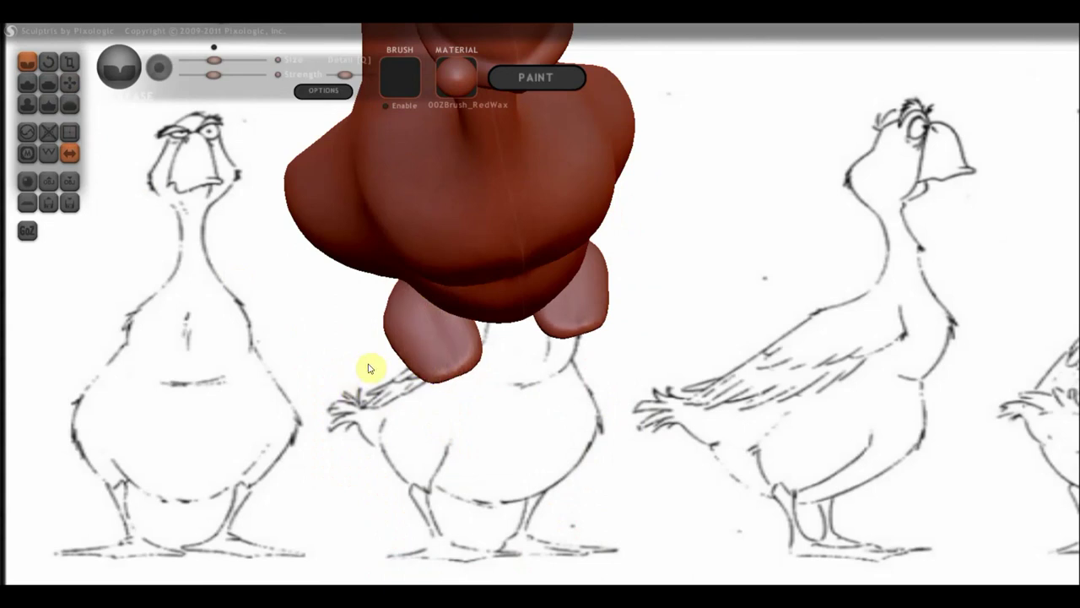
Use the Grab tool to pull the feet outward and stretch their tips into wider webbed edges
{"action": "left_click", "coordinate": [70, 84]}
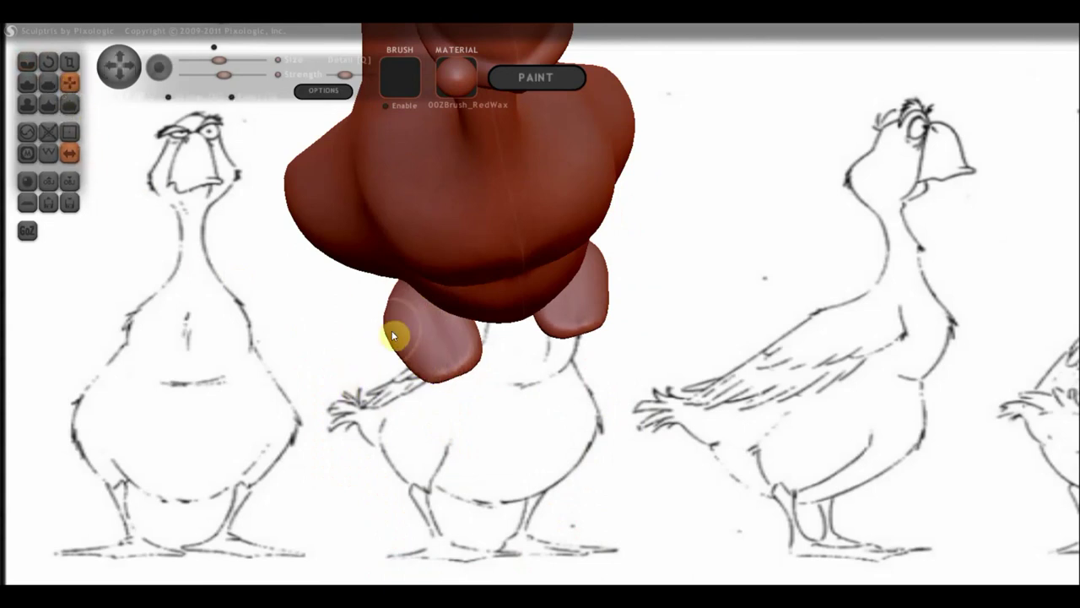
{"action": "mouse_move", "coordinate": [394, 329]}
{"action": "left_mouse_down"}
{"action": "mouse_move", "coordinate": [377, 344]}
{"action": "mouse_move", "coordinate": [380, 319]}
{"action": "left_mouse_up"}
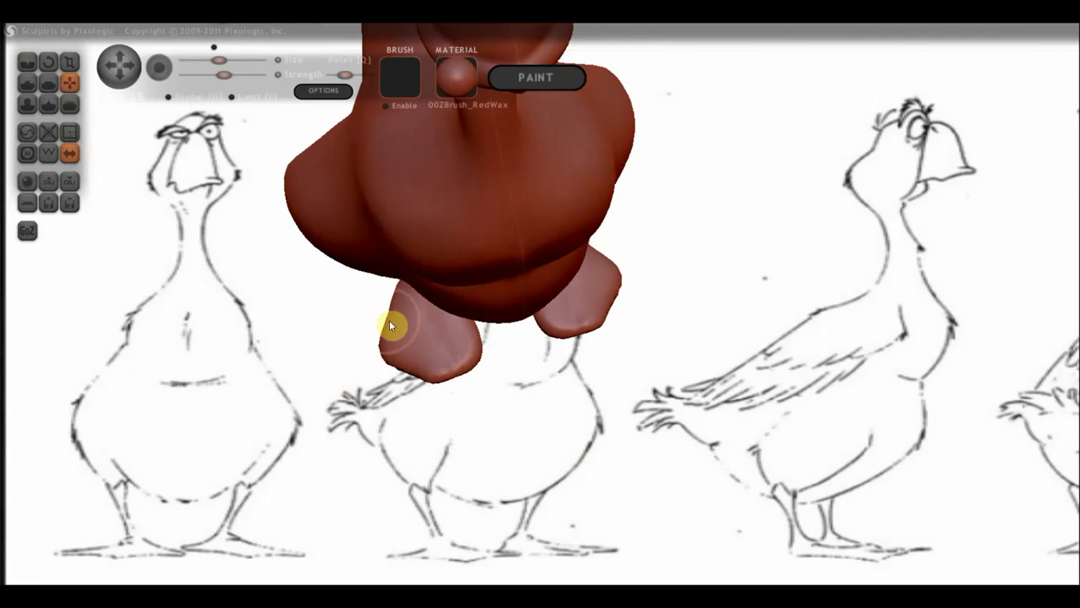
{"action": "left_click_drag", "start_coordinate": [389, 320], "coordinate": [411, 382]}
{"action": "scroll", "coordinate": [396, 396], "scroll_direction": "up", "scroll_amount": 1}
{"action": "scroll", "coordinate": [386, 402], "scroll_direction": "up", "scroll_amount": 1}
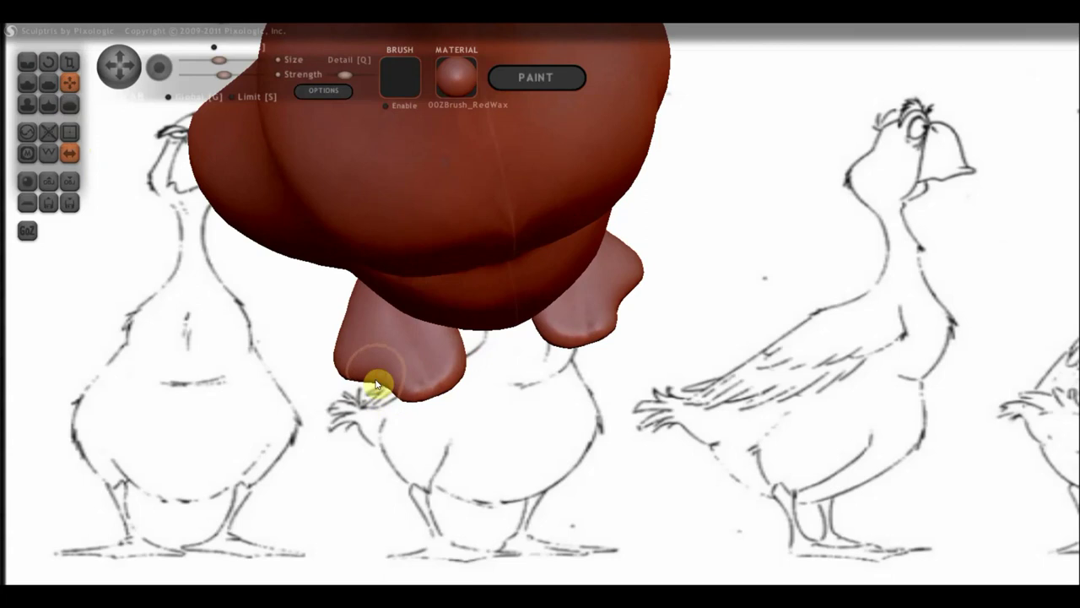
{"action": "scroll", "coordinate": [437, 384], "scroll_direction": "up", "scroll_amount": 2}
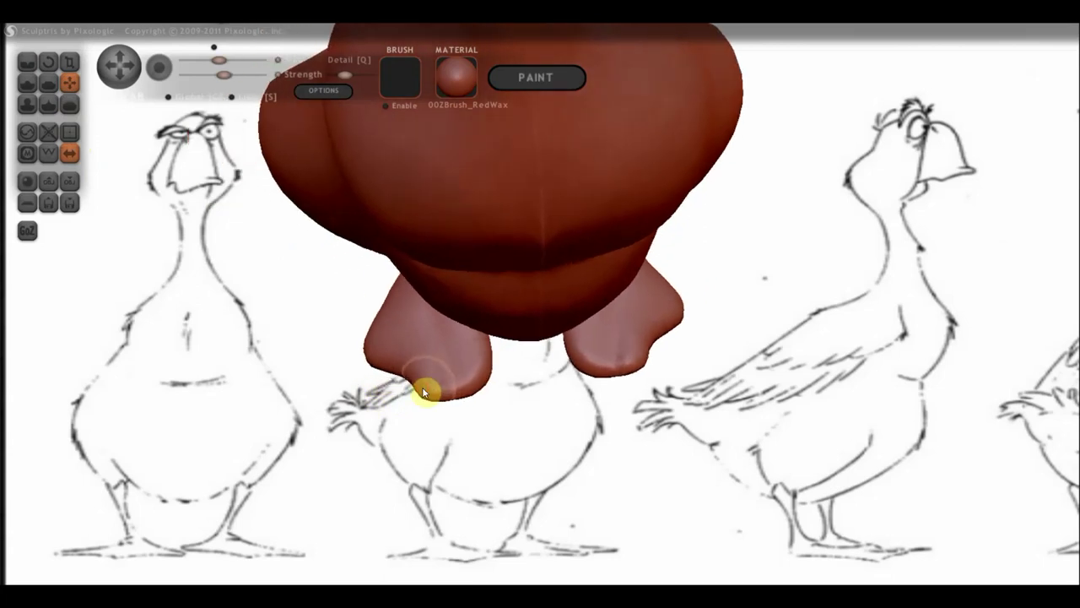
{"action": "left_click_drag", "start_coordinate": [424, 388], "coordinate": [499, 379]}
{"action": "scroll", "coordinate": [460, 379], "scroll_direction": "up", "scroll_amount": 1}
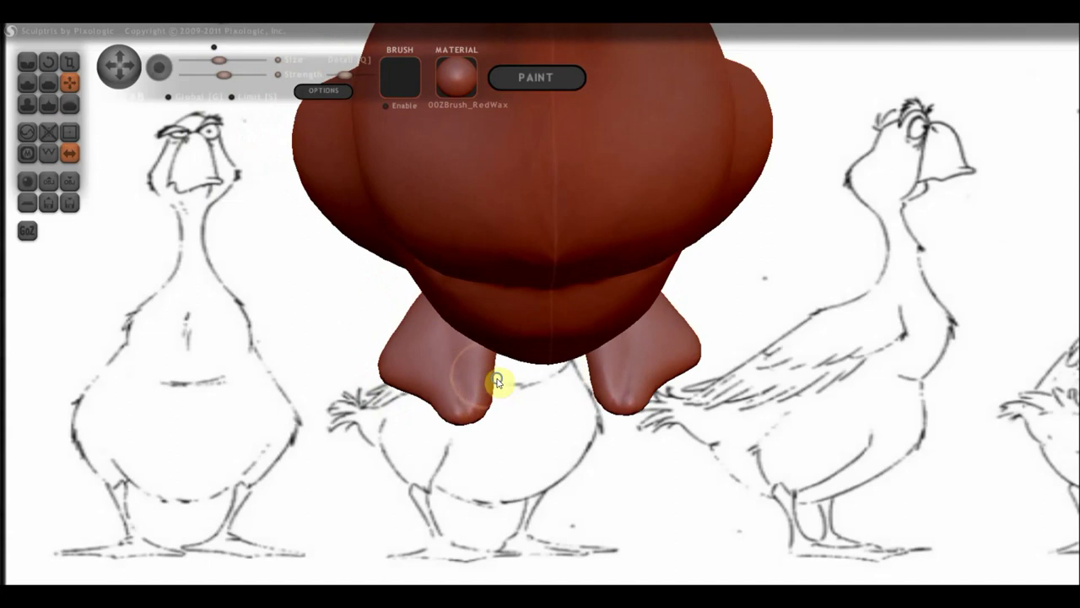
{"action": "mouse_move", "coordinate": [499, 379]}
{"action": "right_mouse_down"}
{"action": "mouse_move", "coordinate": [490, 356]}
{"action": "mouse_move", "coordinate": [502, 446]}
{"action": "mouse_move", "coordinate": [513, 459]}
{"action": "mouse_move", "coordinate": [501, 472]}
{"action": "mouse_move", "coordinate": [517, 498]}
{"action": "right_mouse_up"}
{"action": "mouse_move", "coordinate": [513, 503]}
{"action": "left_mouse_down"}
{"action": "mouse_move", "coordinate": [530, 530]}
{"action": "mouse_move", "coordinate": [502, 550]}
{"action": "mouse_move", "coordinate": [463, 547]}
{"action": "mouse_move", "coordinate": [501, 540]}
{"action": "left_mouse_up"}
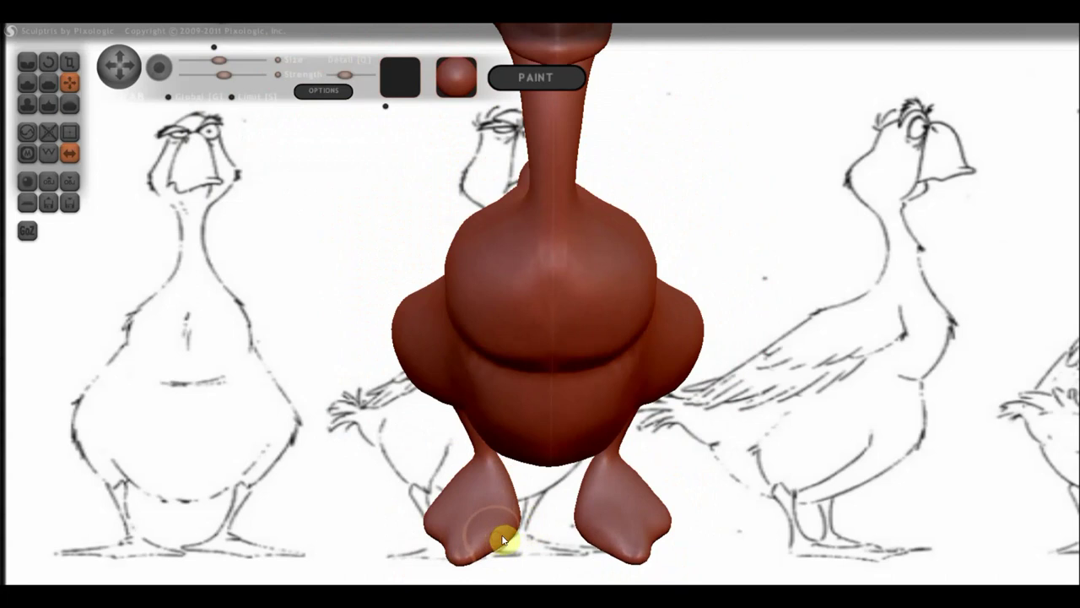
{"action": "mouse_move", "coordinate": [501, 540]}
{"action": "right_mouse_down"}
{"action": "mouse_move", "coordinate": [414, 495]}
{"action": "mouse_move", "coordinate": [495, 476]}
{"action": "mouse_move", "coordinate": [611, 572]}
{"action": "mouse_move", "coordinate": [584, 506]}
{"action": "mouse_move", "coordinate": [767, 512]}
{"action": "mouse_move", "coordinate": [675, 500]}
{"action": "right_mouse_up"}
Zoom in on the lower body, pick another sculpt brush, and orbit to inspect the legs and feet
{"action": "scroll", "coordinate": [639, 511], "scroll_direction": "up", "scroll_amount": 2}
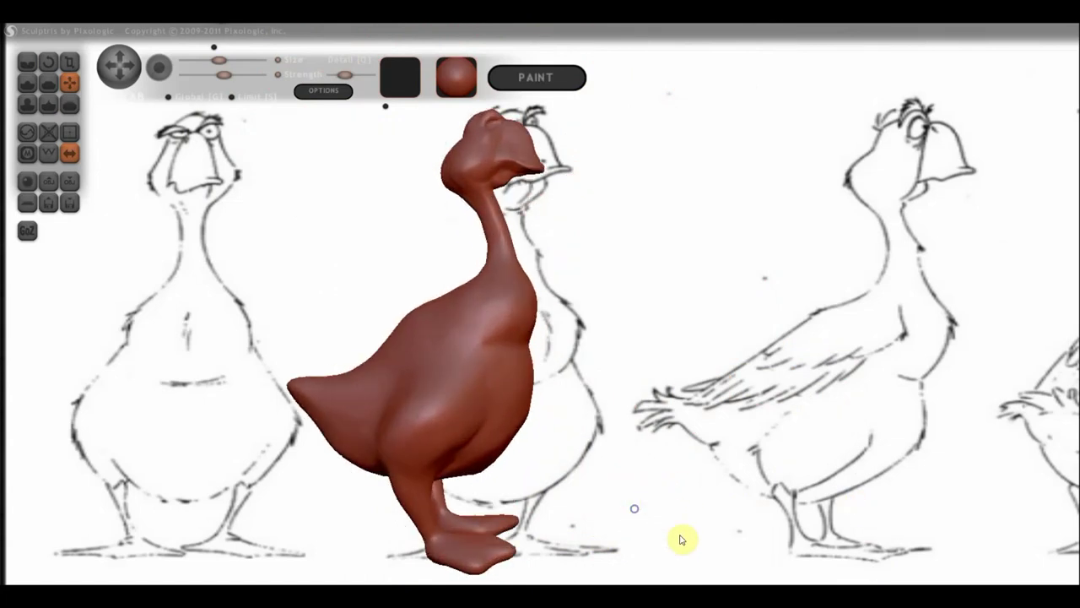
{"action": "scroll", "coordinate": [667, 523], "scroll_direction": "up", "scroll_amount": 2}
{"action": "middle_click_drag", "start_coordinate": [629, 497], "coordinate": [678, 379]}
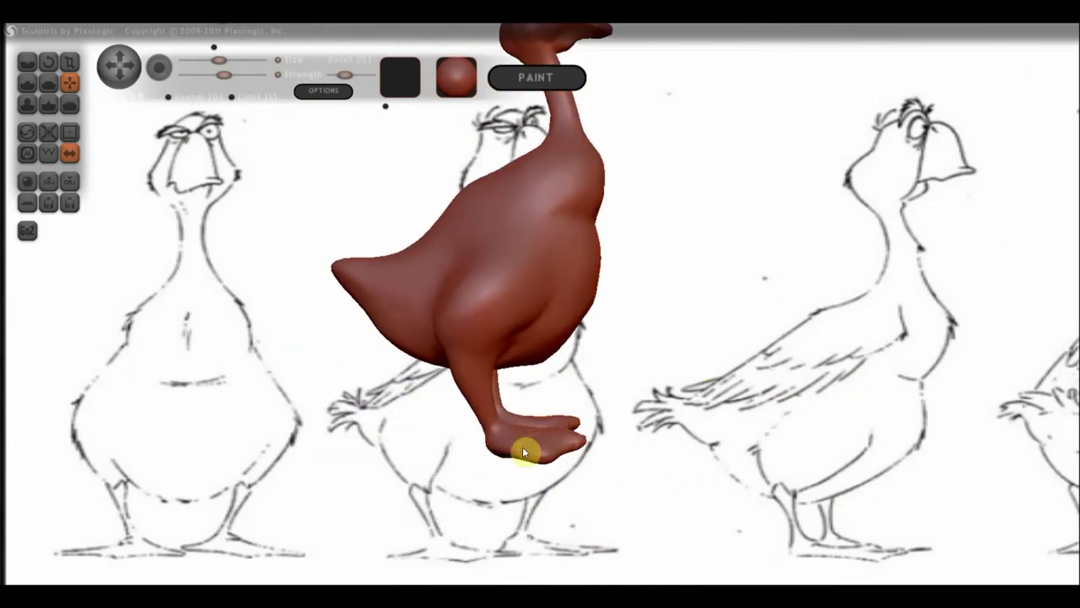
{"action": "left_click", "coordinate": [46, 82]}
{"action": "right_click_drag", "start_coordinate": [451, 342], "coordinate": [493, 469]}
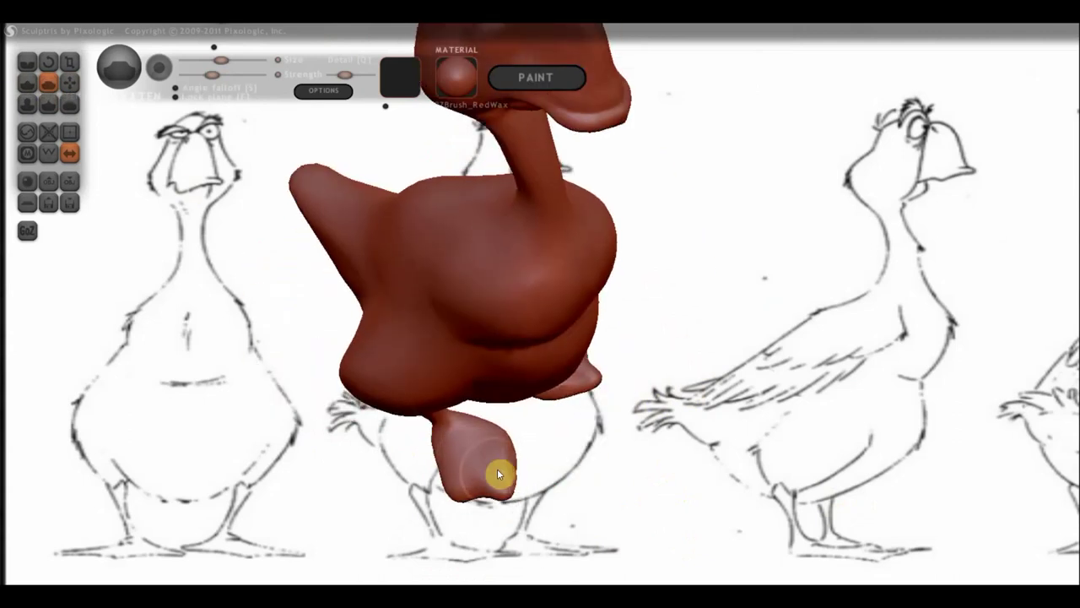
{"action": "right_click_drag", "start_coordinate": [463, 471], "coordinate": [552, 399]}
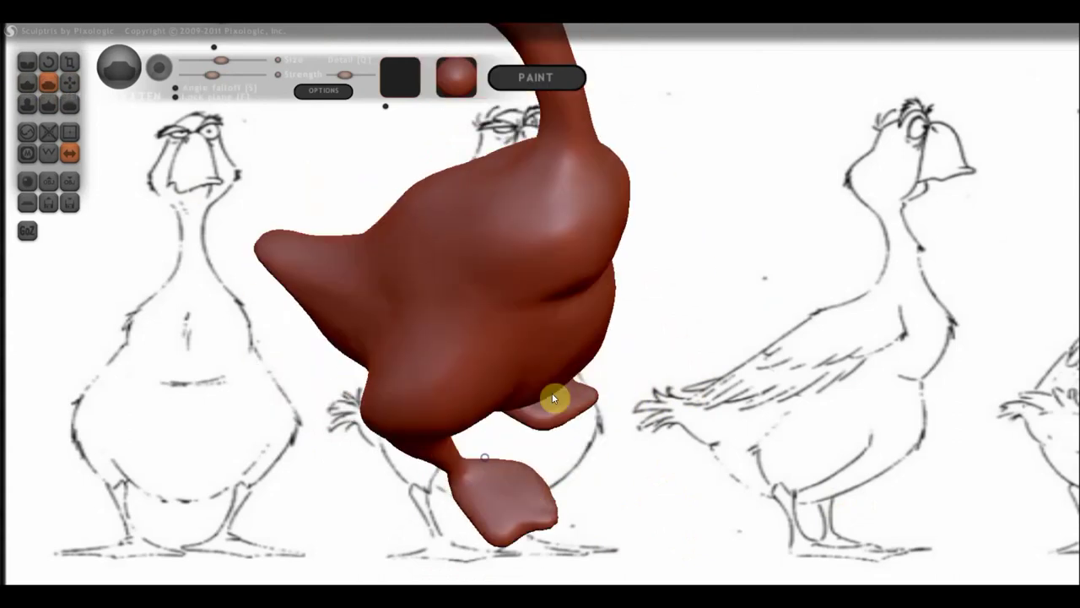
{"action": "right_click_drag", "start_coordinate": [574, 488], "coordinate": [601, 288]}
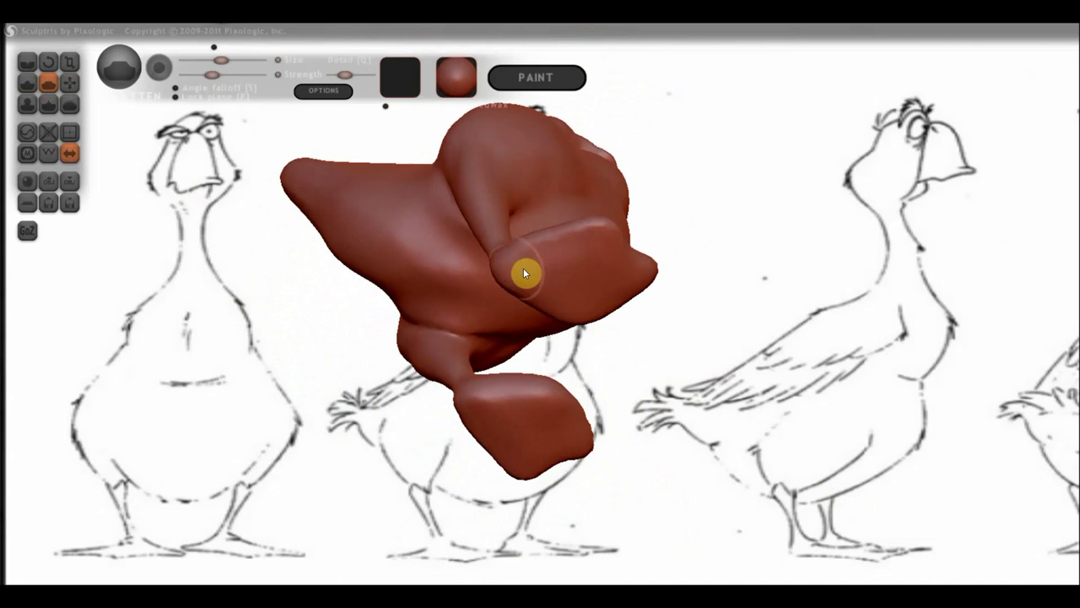
{"action": "mouse_move", "coordinate": [537, 278]}
{"action": "right_mouse_down"}
{"action": "mouse_move", "coordinate": [523, 374]}
{"action": "mouse_move", "coordinate": [639, 357]}
{"action": "right_mouse_up"}
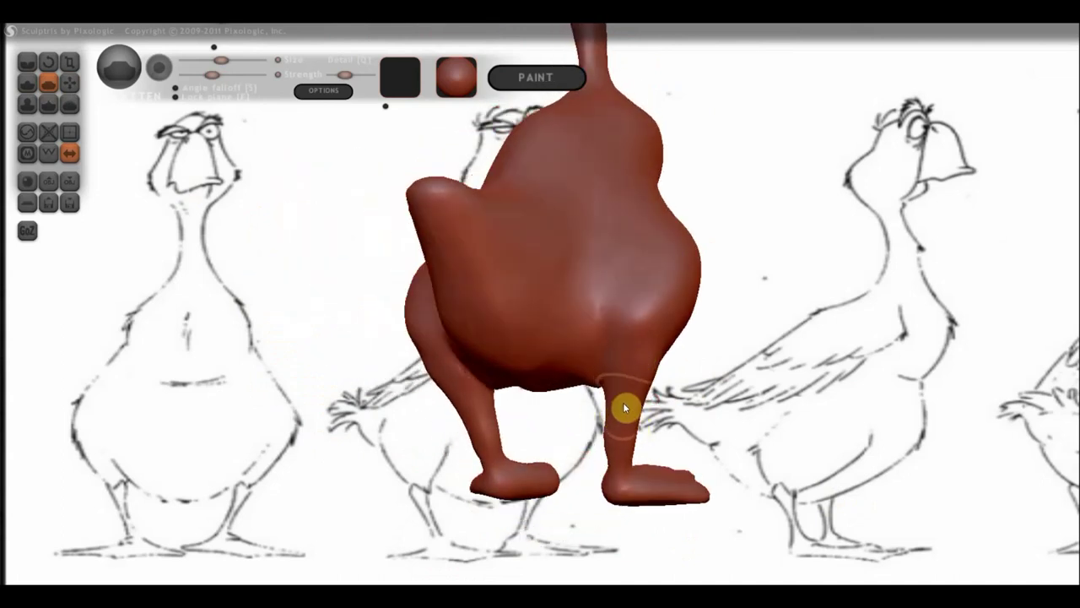
{"action": "right_click_drag", "start_coordinate": [651, 422], "coordinate": [469, 436]}
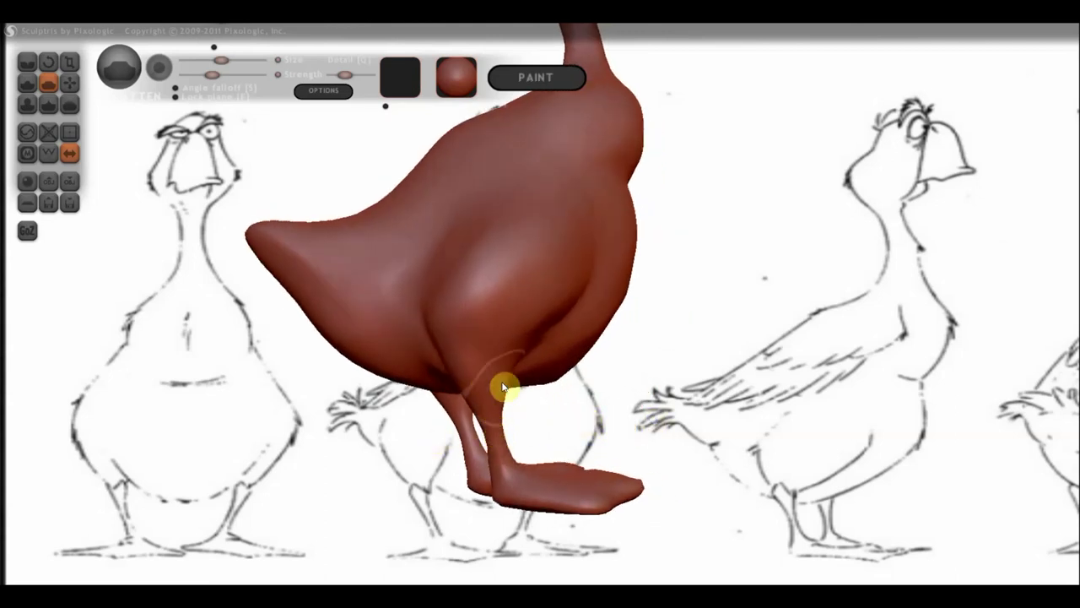
Use the Draw brush to build up the body where the legs join, then check front and side views
{"action": "left_click", "coordinate": [27, 62]}
{"action": "left_click_drag", "start_coordinate": [125, 121], "coordinate": [292, 216]}
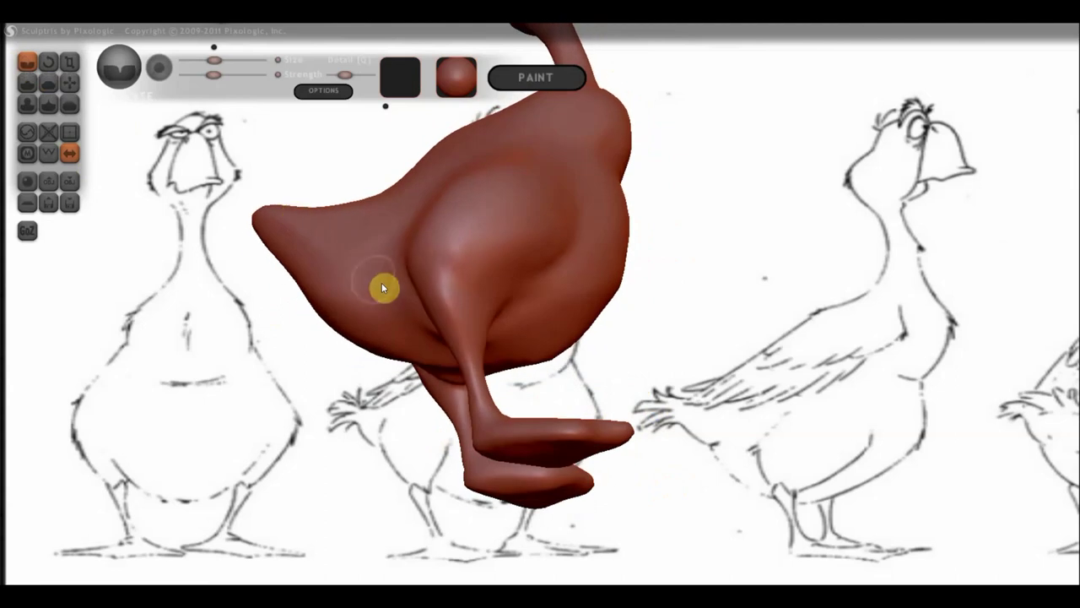
{"action": "left_click_drag", "start_coordinate": [381, 287], "coordinate": [470, 292]}
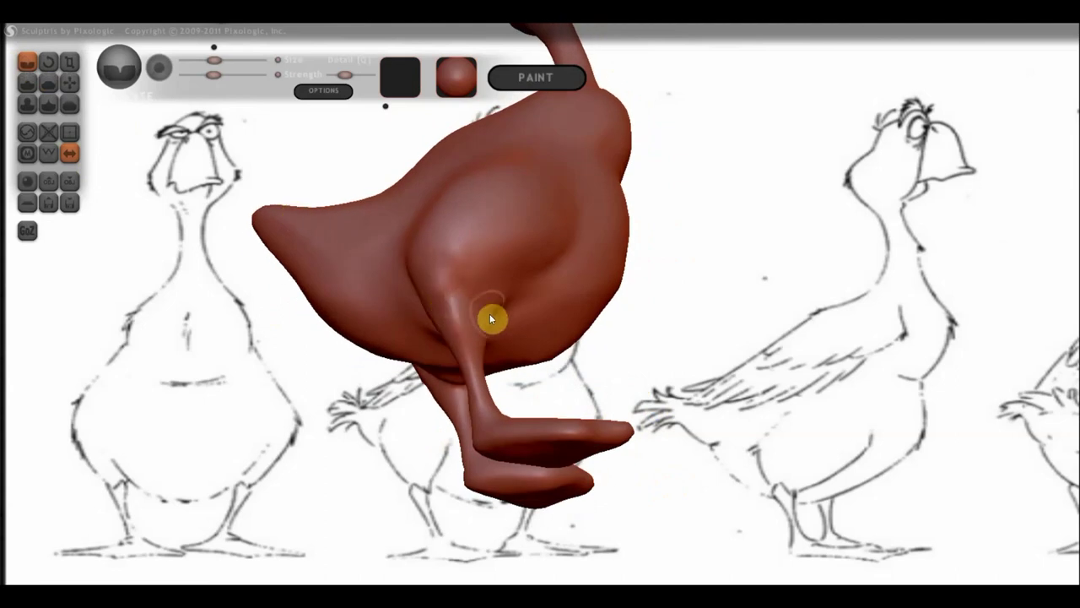
{"action": "right_click_drag", "start_coordinate": [492, 318], "coordinate": [496, 356]}
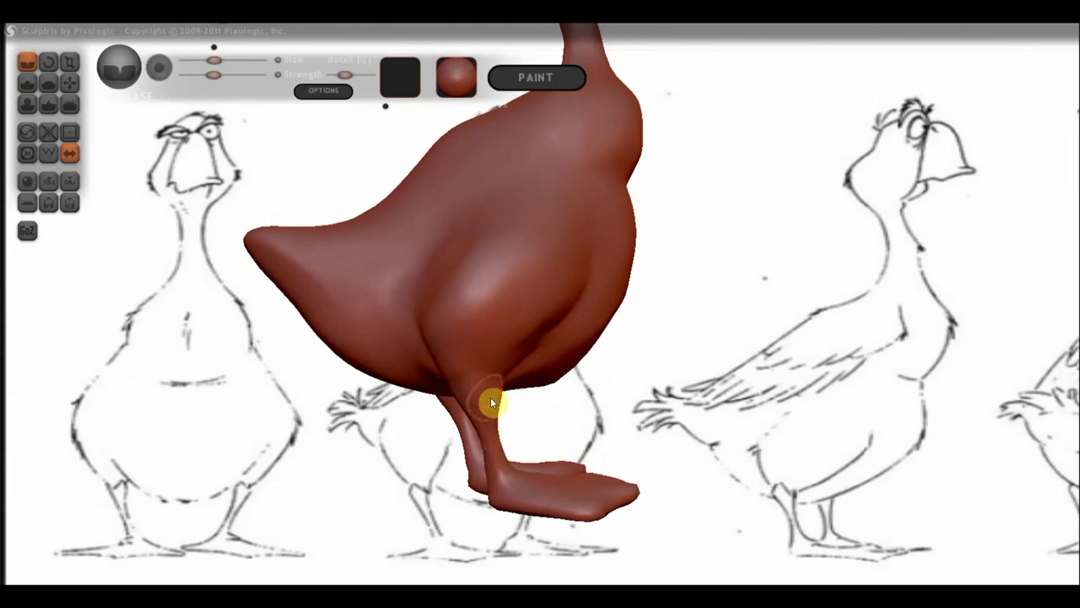
{"action": "right_click_drag", "start_coordinate": [506, 410], "coordinate": [639, 393]}
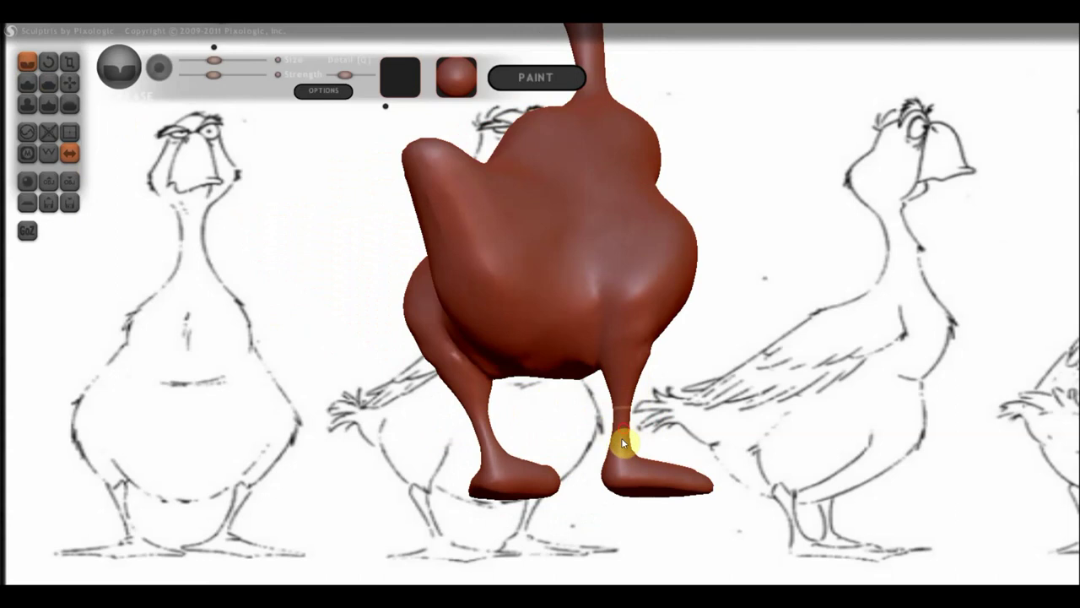
{"action": "mouse_move", "coordinate": [625, 442]}
{"action": "right_mouse_down"}
{"action": "mouse_move", "coordinate": [618, 407]}
{"action": "mouse_move", "coordinate": [661, 357]}
{"action": "right_mouse_up"}
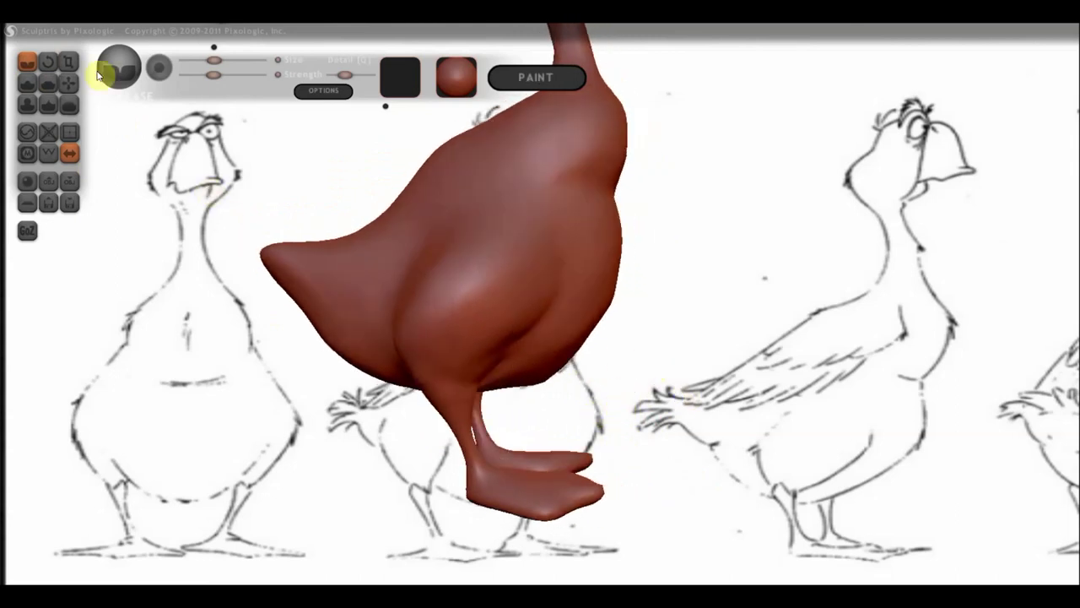
Use the Grab tool to nudge the foot and lower leg down-left, then zoom in on the front view
{"action": "left_click", "coordinate": [69, 81]}
{"action": "mouse_move", "coordinate": [424, 393]}
{"action": "right_mouse_down"}
{"action": "mouse_move", "coordinate": [542, 422]}
{"action": "mouse_move", "coordinate": [513, 415]}
{"action": "right_mouse_up"}
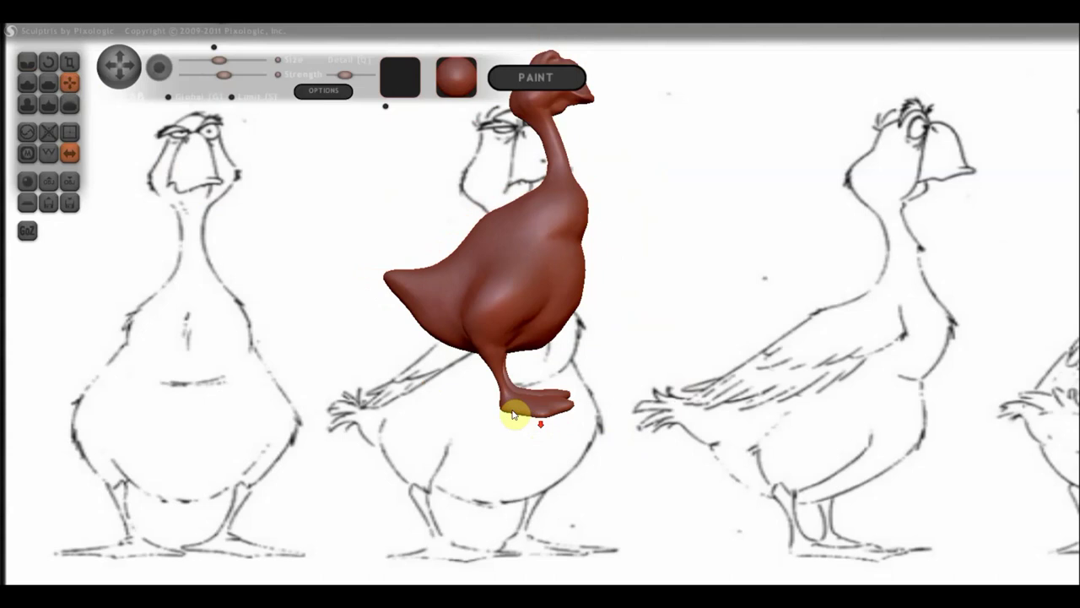
{"action": "scroll", "coordinate": [520, 391], "scroll_direction": "down", "scroll_amount": 2}
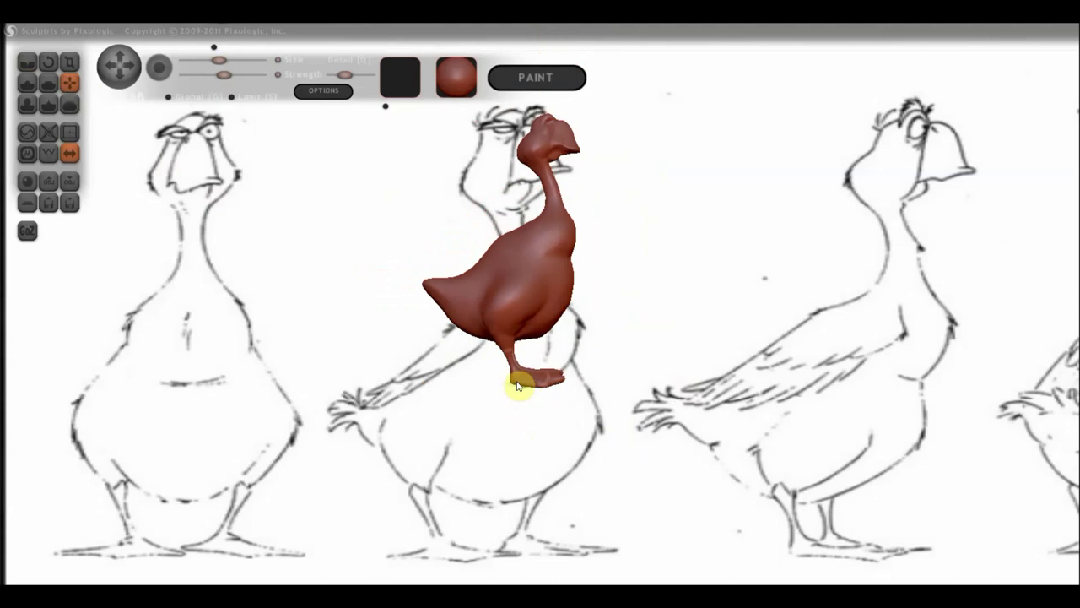
{"action": "left_click_drag", "start_coordinate": [521, 386], "coordinate": [507, 389]}
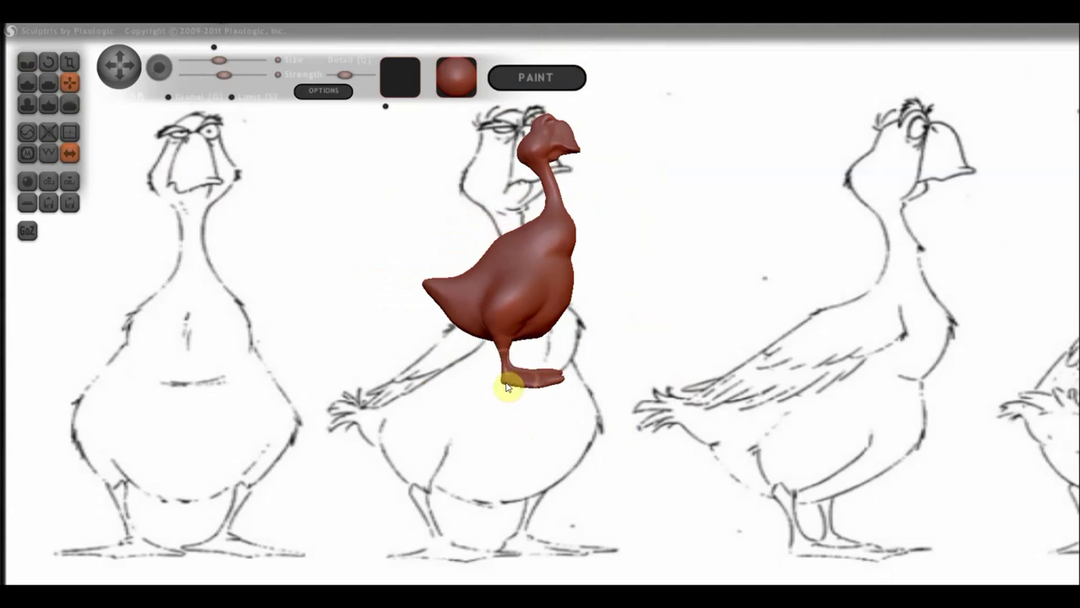
{"action": "right_click_drag", "start_coordinate": [513, 386], "coordinate": [407, 389]}
{"action": "scroll", "coordinate": [518, 349], "scroll_direction": "up", "scroll_amount": 2}
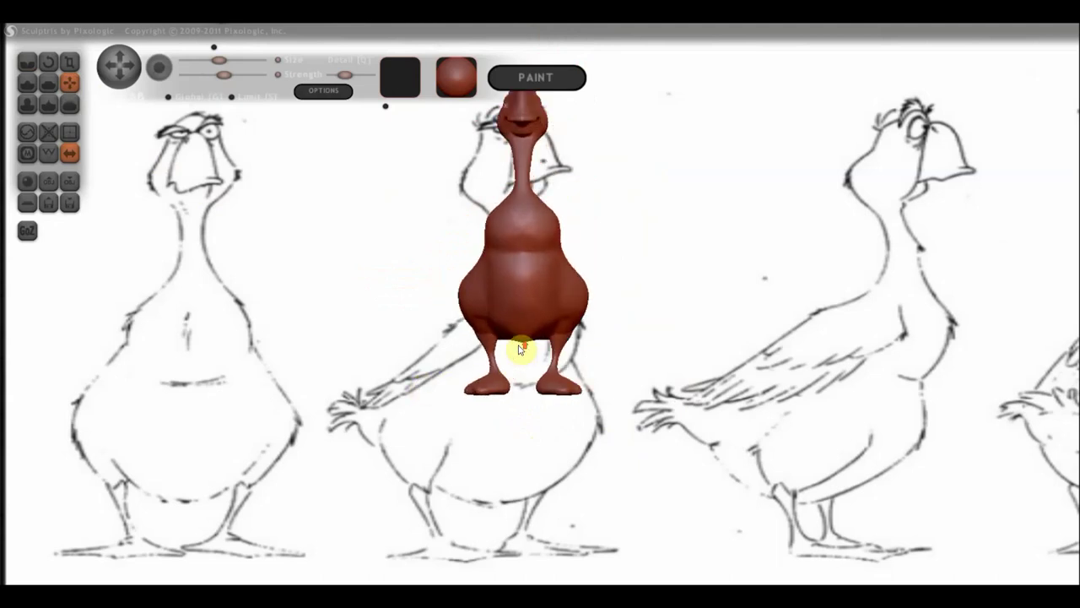
{"action": "scroll", "coordinate": [496, 406], "scroll_direction": "up", "scroll_amount": 3}
{"action": "scroll", "coordinate": [496, 406], "scroll_direction": "up", "scroll_amount": 2}
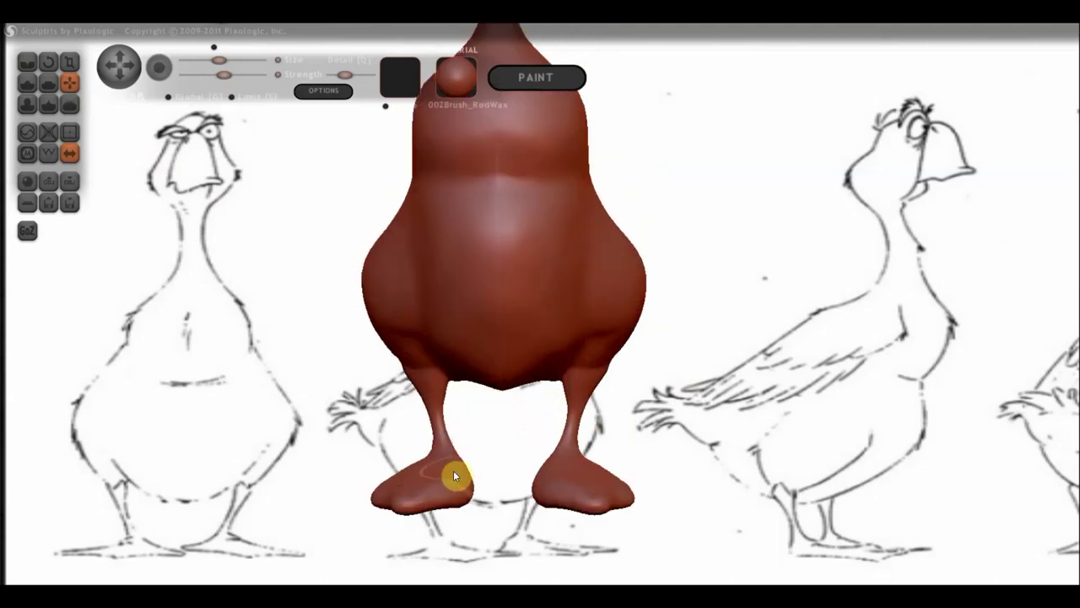
Reshape both webbed feet with a single mirrored stroke
{"action": "mouse_move", "coordinate": [453, 476]}
{"action": "left_mouse_down"}
{"action": "mouse_move", "coordinate": [448, 497]}
{"action": "mouse_move", "coordinate": [417, 500]}
{"action": "left_mouse_up"}
{"action": "right_click_drag", "start_coordinate": [417, 499], "coordinate": [610, 478]}
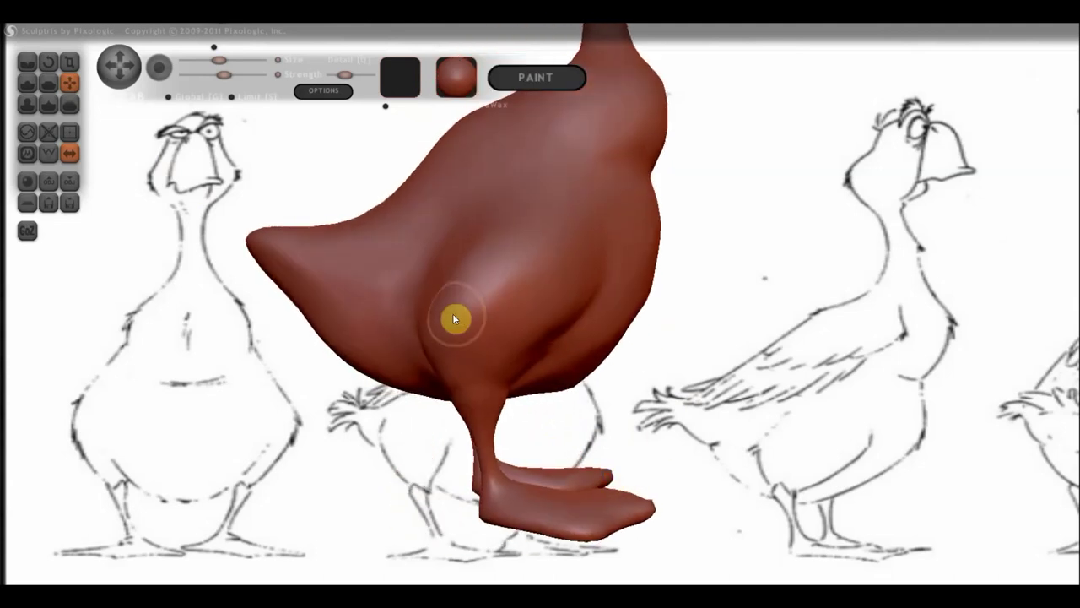
{"action": "scroll", "coordinate": [462, 322], "scroll_direction": "down", "scroll_amount": 2}
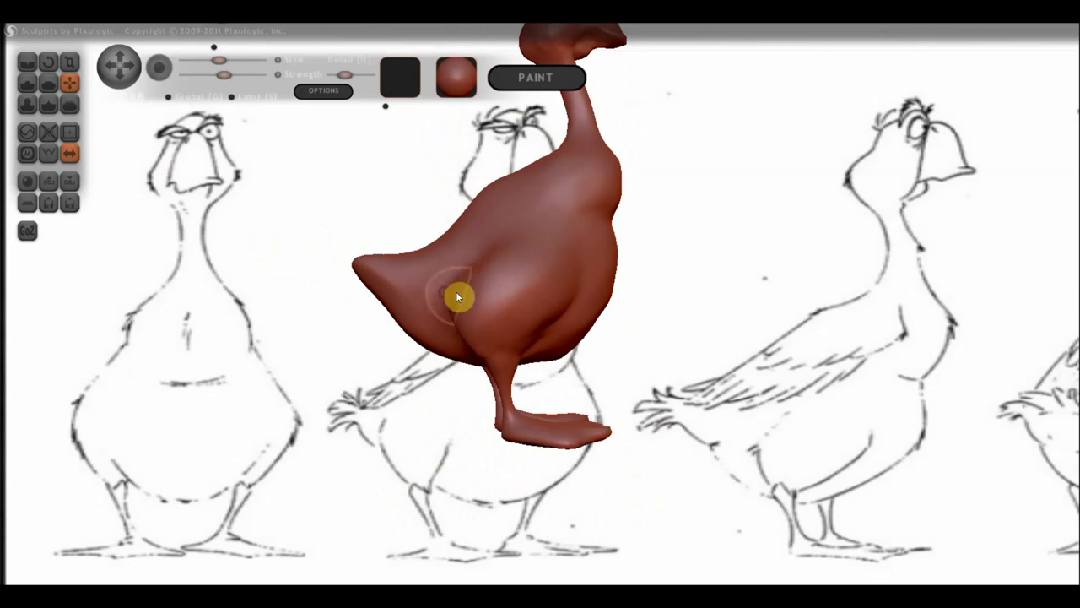
Orbit the goose through front, three-quarter and right-facing side views to review it
{"action": "mouse_move", "coordinate": [456, 292]}
{"action": "right_mouse_down"}
{"action": "mouse_move", "coordinate": [498, 380]}
{"action": "mouse_move", "coordinate": [452, 380]}
{"action": "right_mouse_up"}
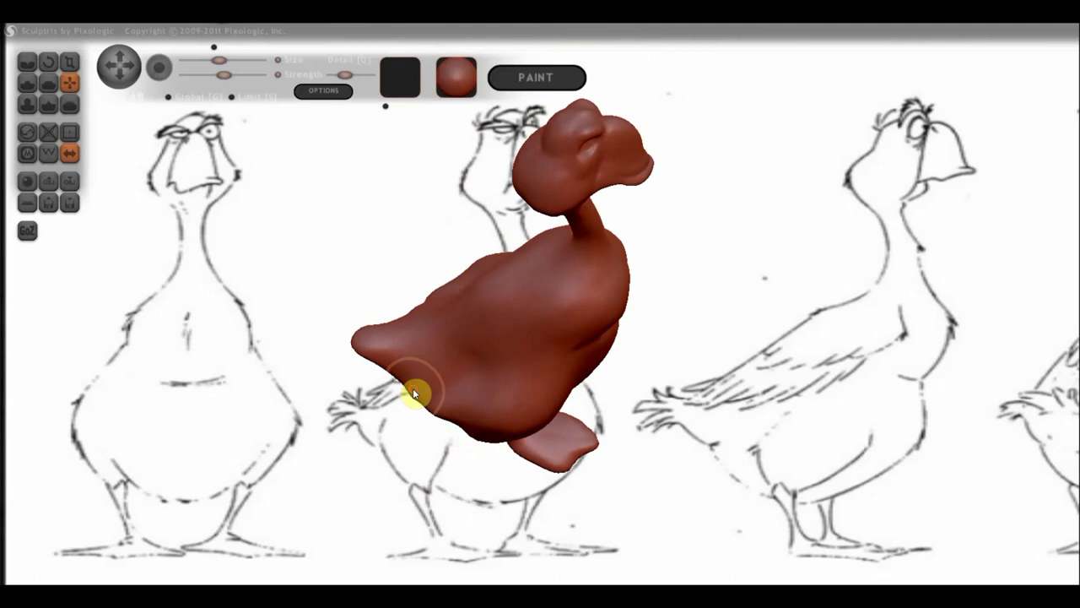
{"action": "mouse_move", "coordinate": [413, 395]}
{"action": "left_mouse_down"}
{"action": "mouse_move", "coordinate": [515, 329]}
{"action": "mouse_move", "coordinate": [592, 317]}
{"action": "mouse_move", "coordinate": [685, 348]}
{"action": "mouse_move", "coordinate": [566, 280]}
{"action": "mouse_move", "coordinate": [655, 279]}
{"action": "mouse_move", "coordinate": [772, 313]}
{"action": "mouse_move", "coordinate": [733, 298]}
{"action": "left_mouse_up"}
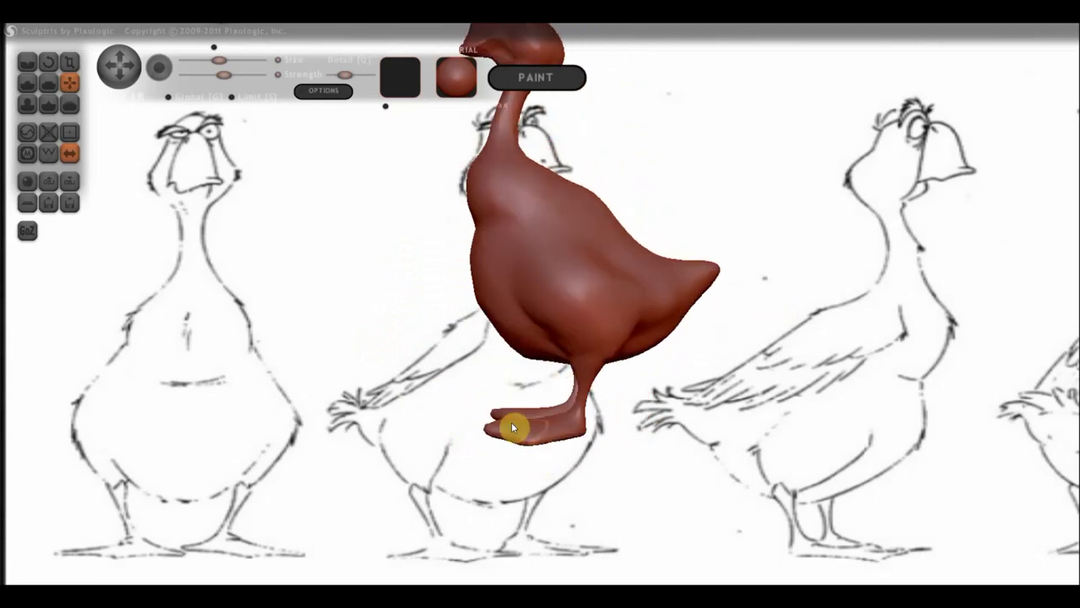
{"action": "left_click_drag", "start_coordinate": [724, 403], "coordinate": [687, 489]}
{"action": "mouse_move", "coordinate": [534, 296]}
{"action": "left_mouse_down"}
{"action": "mouse_move", "coordinate": [627, 290]}
{"action": "mouse_move", "coordinate": [629, 313]}
{"action": "mouse_move", "coordinate": [301, 301]}
{"action": "left_mouse_up"}
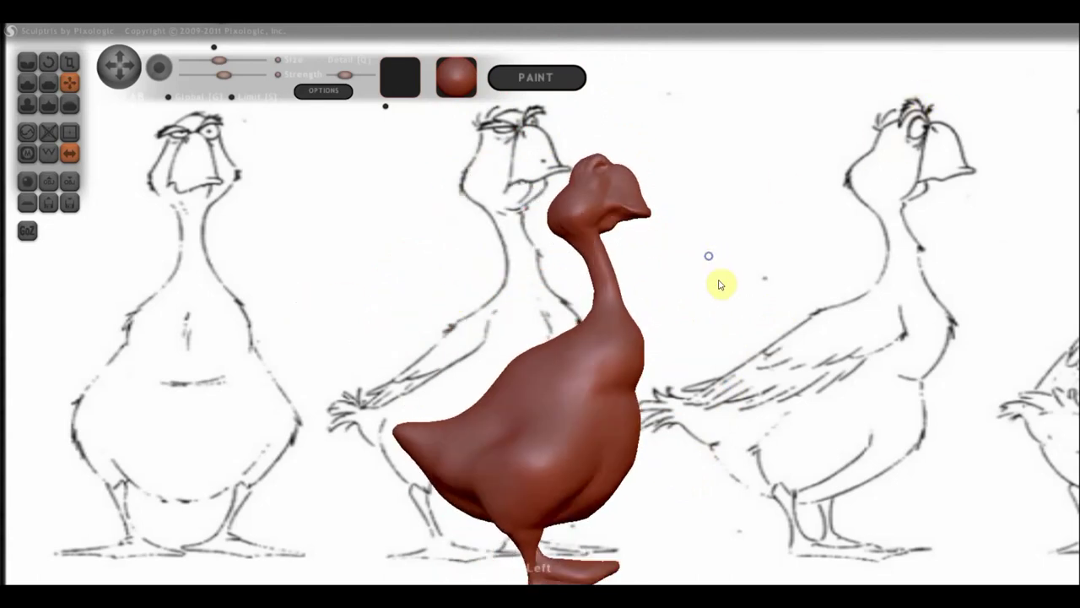
Zoom in on the head and pull out the eye socket with the Grab brush
{"action": "scroll", "coordinate": [717, 262], "scroll_direction": "up", "scroll_amount": 5}
{"action": "scroll", "coordinate": [610, 321], "scroll_direction": "down", "scroll_amount": 2}
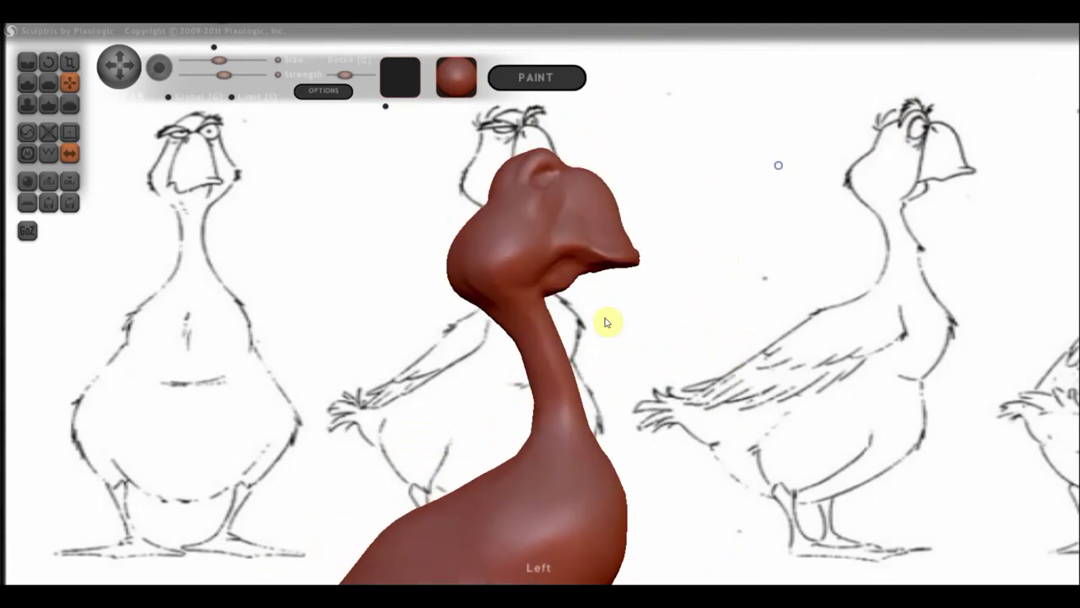
{"action": "scroll", "coordinate": [591, 309], "scroll_direction": "down", "scroll_amount": 2}
{"action": "mouse_move", "coordinate": [589, 278]}
{"action": "left_mouse_down"}
{"action": "mouse_move", "coordinate": [632, 429]}
{"action": "mouse_move", "coordinate": [632, 332]}
{"action": "mouse_move", "coordinate": [259, 84]}
{"action": "left_mouse_up"}
{"action": "left_click", "coordinate": [27, 62]}
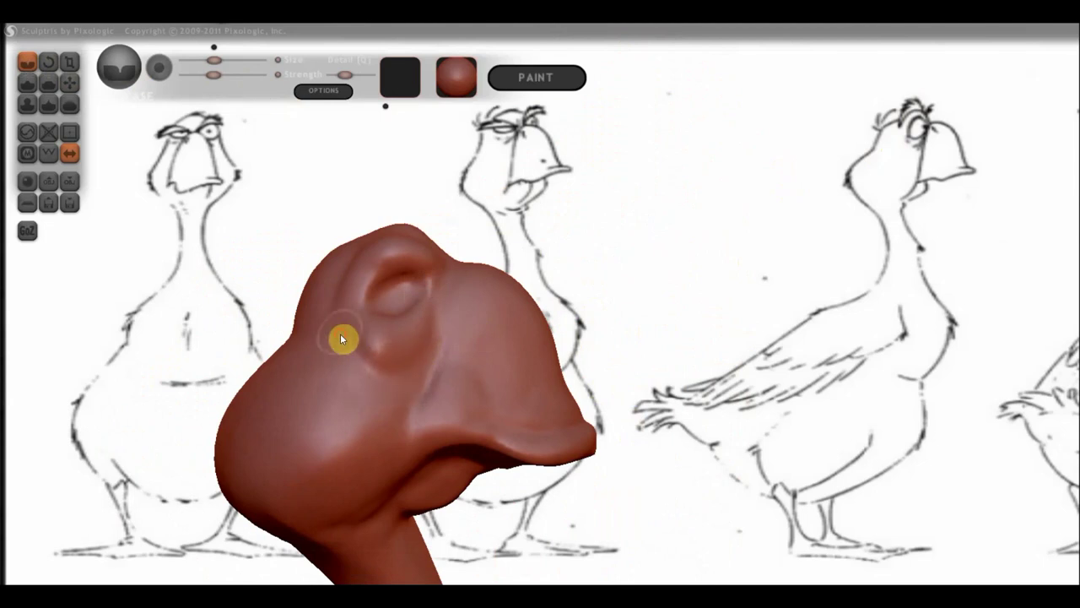
{"action": "left_click", "coordinate": [69, 81]}
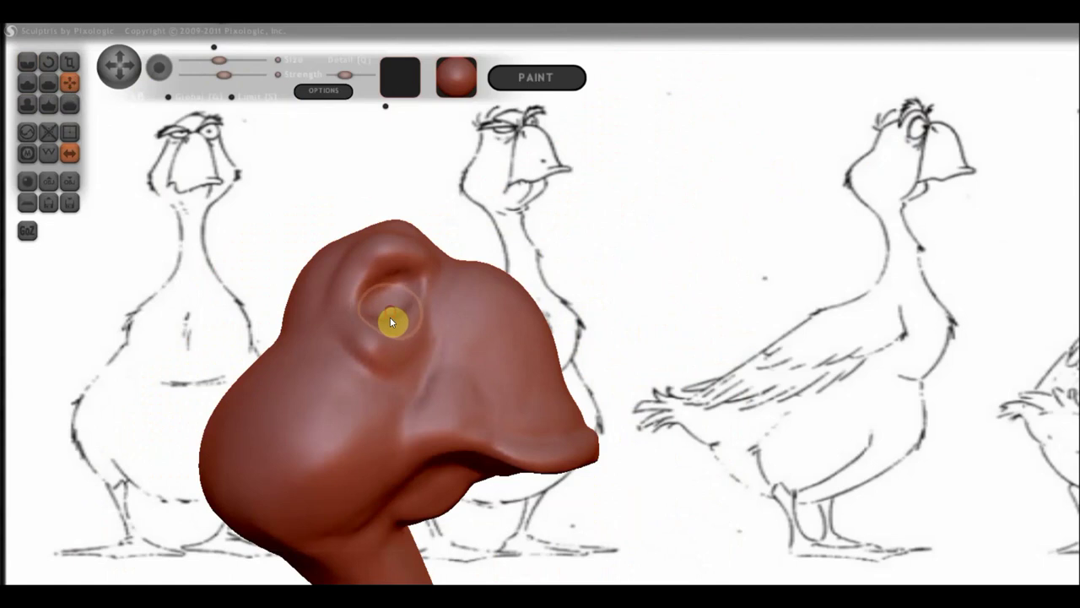
{"action": "mouse_move", "coordinate": [391, 322]}
{"action": "left_mouse_down"}
{"action": "mouse_move", "coordinate": [391, 335]}
{"action": "mouse_move", "coordinate": [375, 279]}
{"action": "mouse_move", "coordinate": [410, 266]}
{"action": "mouse_move", "coordinate": [284, 259]}
{"action": "left_mouse_up"}
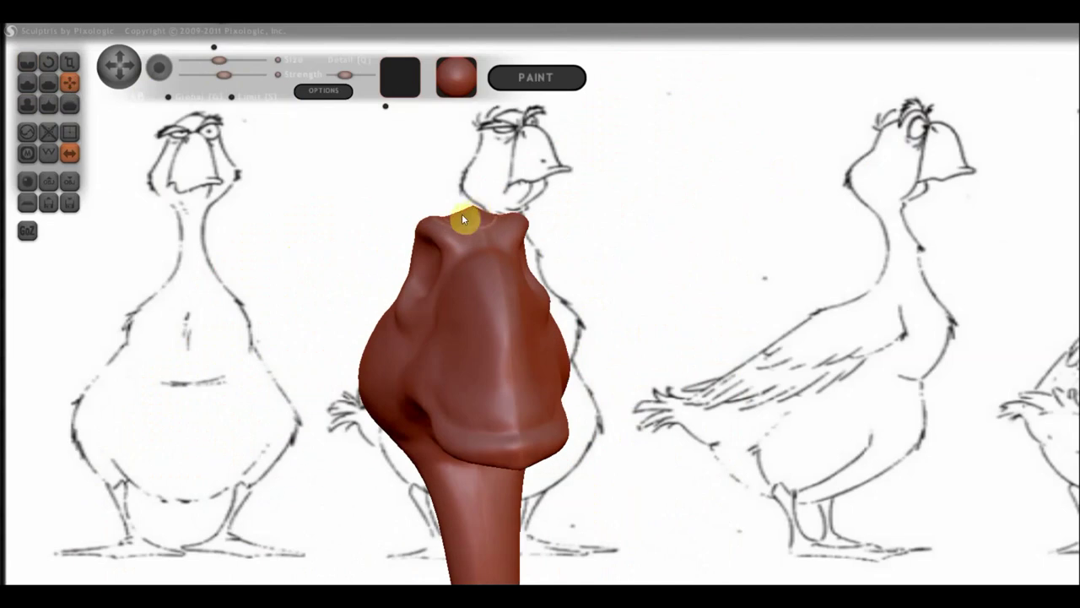
Raise the top of the head into a peak, checking it from side and front
{"action": "left_click_drag", "start_coordinate": [463, 216], "coordinate": [460, 228]}
{"action": "mouse_move", "coordinate": [458, 222]}
{"action": "right_mouse_down"}
{"action": "mouse_move", "coordinate": [583, 295]}
{"action": "mouse_move", "coordinate": [619, 289]}
{"action": "right_mouse_up"}
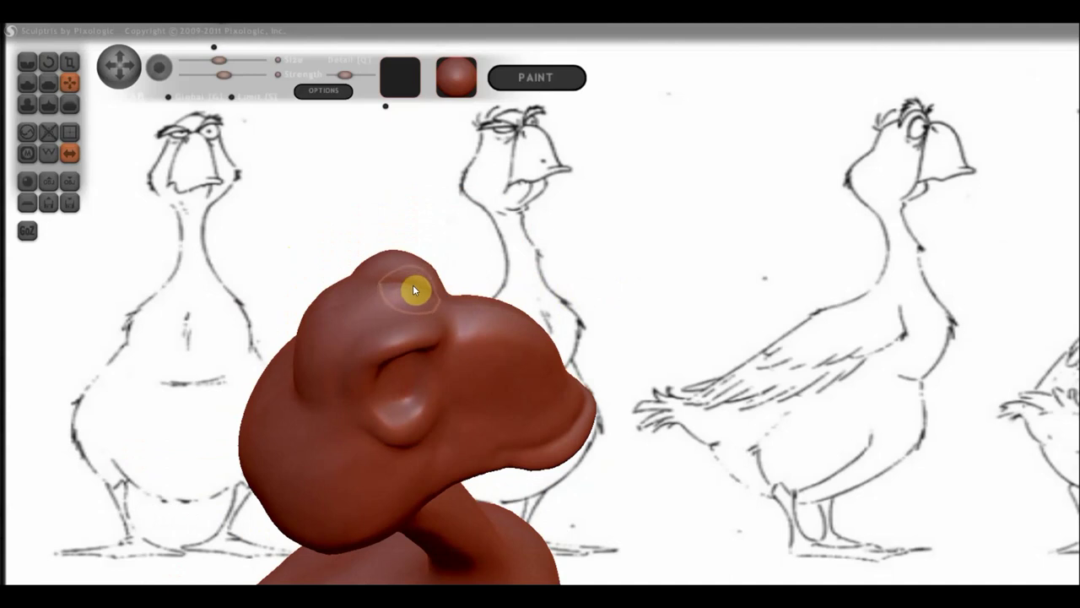
{"action": "mouse_move", "coordinate": [380, 298]}
{"action": "right_mouse_down"}
{"action": "mouse_move", "coordinate": [506, 258]}
{"action": "mouse_move", "coordinate": [451, 233]}
{"action": "right_mouse_up"}
{"action": "right_click_drag", "start_coordinate": [666, 336], "coordinate": [664, 315]}
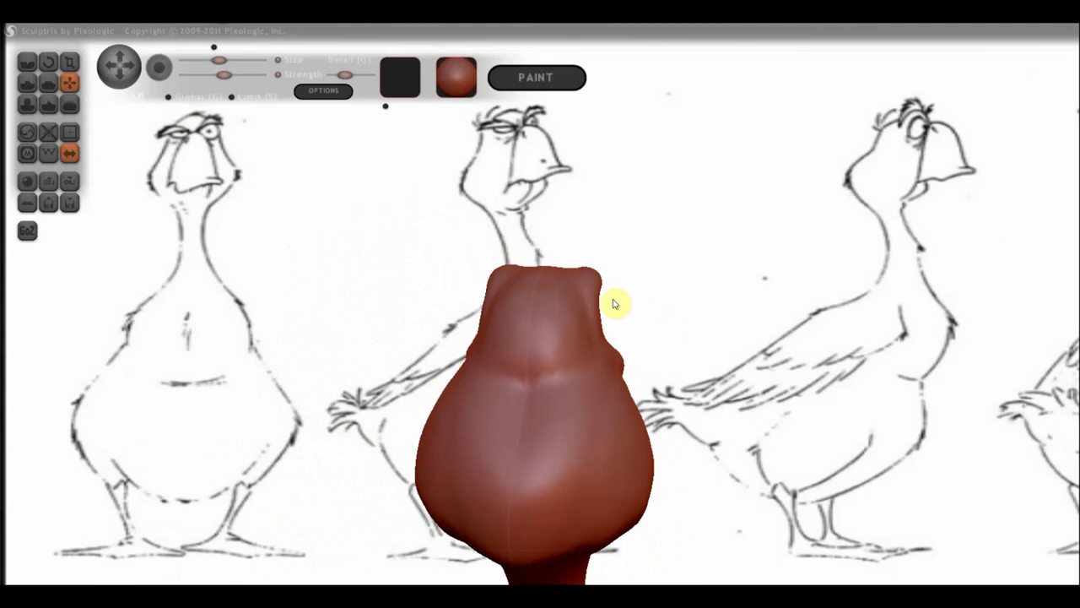
Bulge out and build up both upper sides of the head
{"action": "mouse_move", "coordinate": [597, 318]}
{"action": "left_mouse_down"}
{"action": "mouse_move", "coordinate": [605, 295]}
{"action": "mouse_move", "coordinate": [604, 339]}
{"action": "mouse_move", "coordinate": [584, 338]}
{"action": "mouse_move", "coordinate": [591, 321]}
{"action": "mouse_move", "coordinate": [581, 355]}
{"action": "left_mouse_up"}
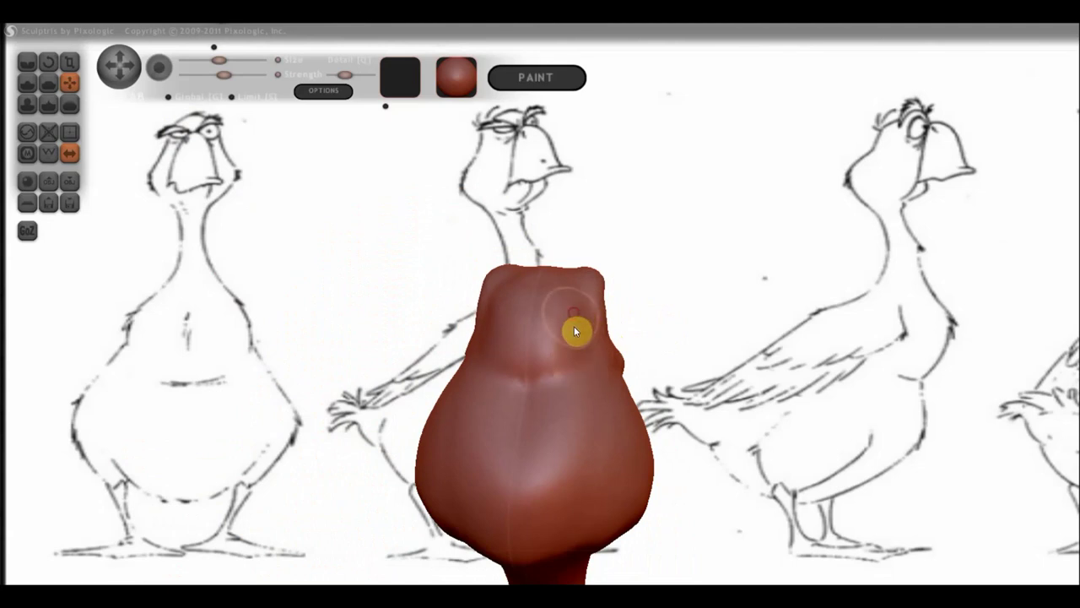
{"action": "left_click", "coordinate": [28, 64]}
{"action": "left_click_drag", "start_coordinate": [539, 292], "coordinate": [545, 302]}
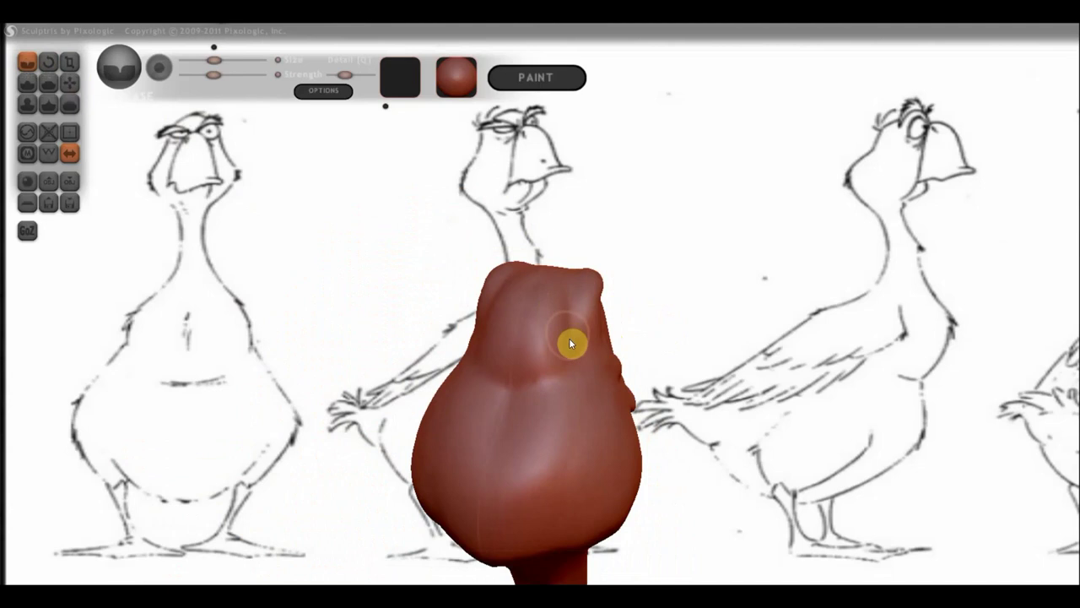
{"action": "mouse_move", "coordinate": [591, 397]}
{"action": "left_mouse_down"}
{"action": "mouse_move", "coordinate": [610, 377]}
{"action": "mouse_move", "coordinate": [606, 408]}
{"action": "mouse_move", "coordinate": [501, 425]}
{"action": "mouse_move", "coordinate": [459, 411]}
{"action": "left_mouse_up"}
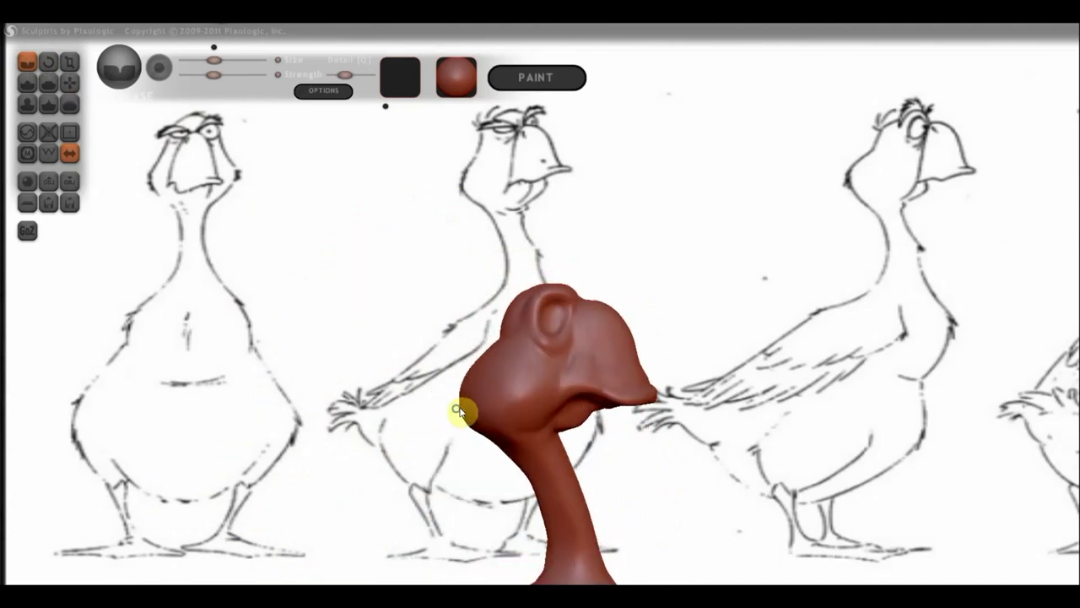
Pull the head and jaw forward into a new shape with the Grab brush
{"action": "scroll", "coordinate": [717, 338], "scroll_direction": "up", "scroll_amount": 2}
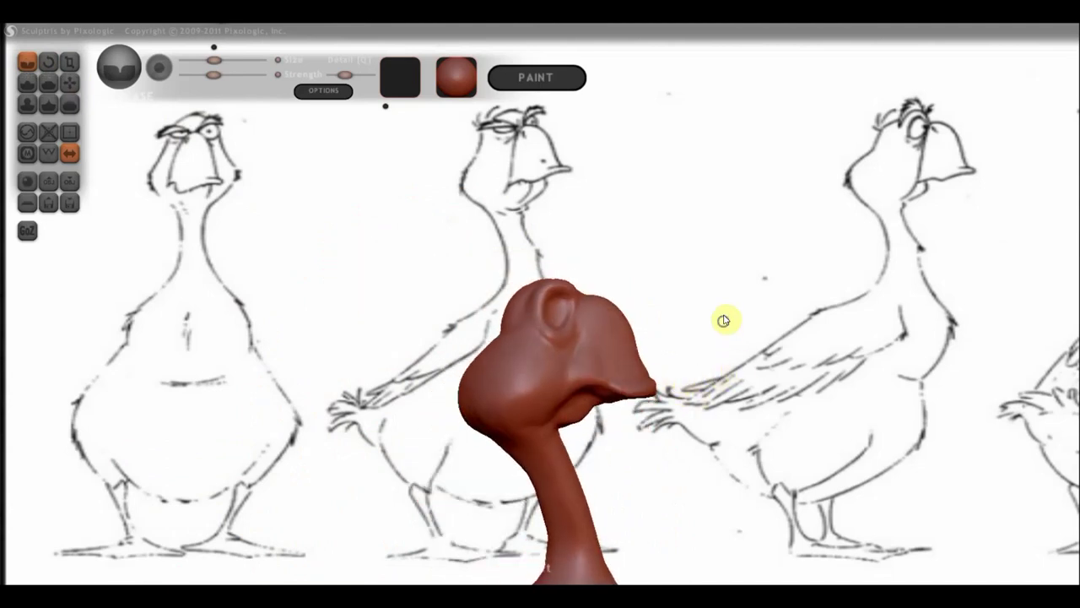
{"action": "scroll", "coordinate": [739, 396], "scroll_direction": "up", "scroll_amount": 4}
{"action": "mouse_move", "coordinate": [748, 449]}
{"action": "left_mouse_down"}
{"action": "mouse_move", "coordinate": [675, 216]}
{"action": "mouse_move", "coordinate": [669, 241]}
{"action": "left_mouse_up"}
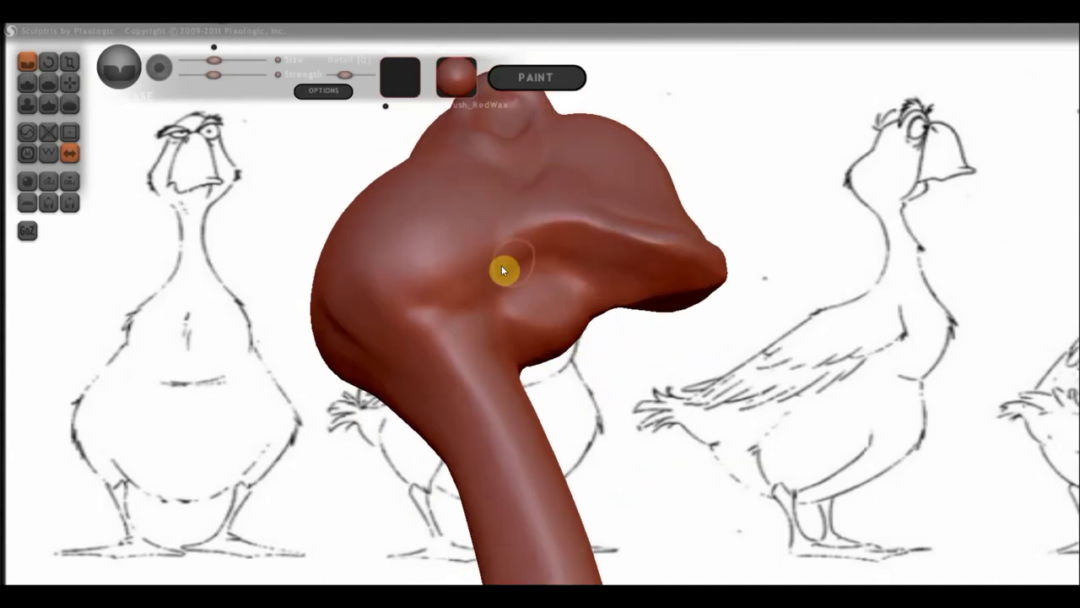
{"action": "mouse_move", "coordinate": [481, 268]}
{"action": "left_mouse_down"}
{"action": "mouse_move", "coordinate": [531, 242]}
{"action": "mouse_move", "coordinate": [583, 249]}
{"action": "mouse_move", "coordinate": [624, 208]}
{"action": "left_mouse_up"}
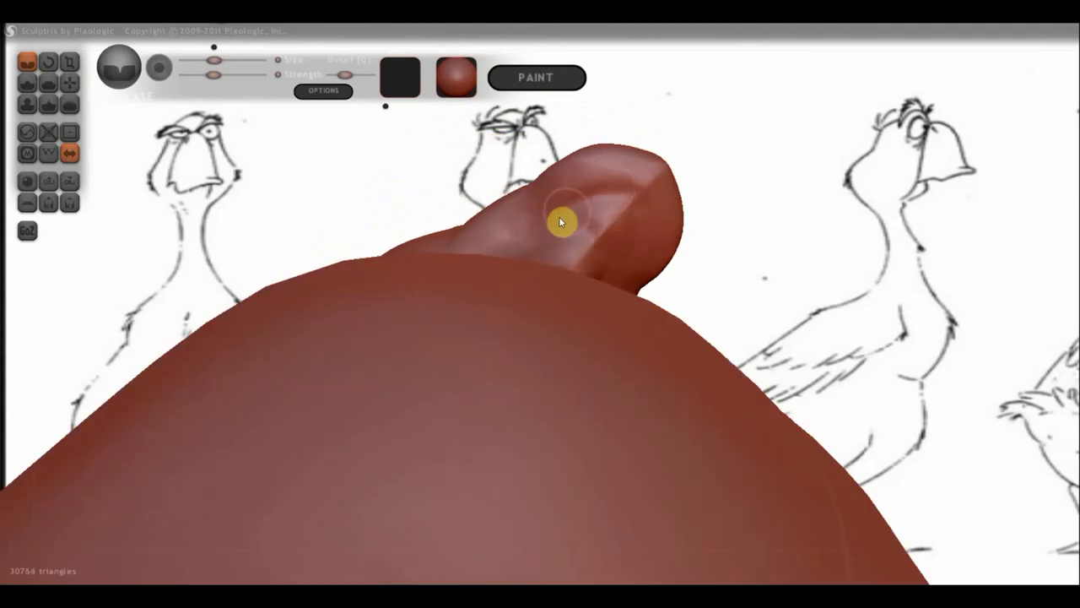
{"action": "mouse_move", "coordinate": [562, 222]}
{"action": "left_mouse_down"}
{"action": "mouse_move", "coordinate": [651, 265]}
{"action": "mouse_move", "coordinate": [707, 309]}
{"action": "mouse_move", "coordinate": [697, 310]}
{"action": "left_mouse_up"}
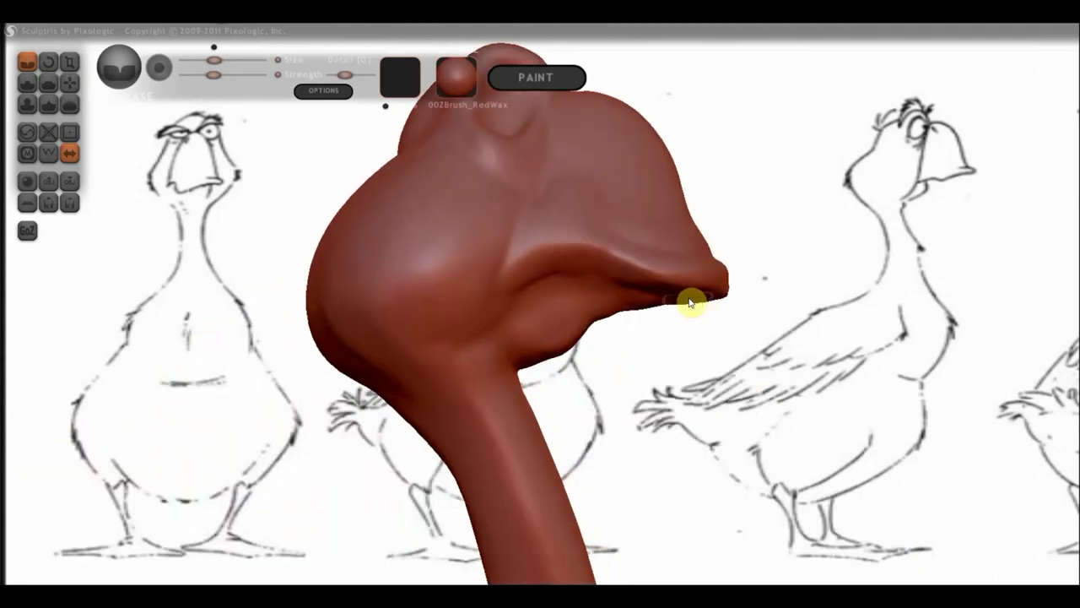
{"action": "left_click", "coordinate": [71, 82]}
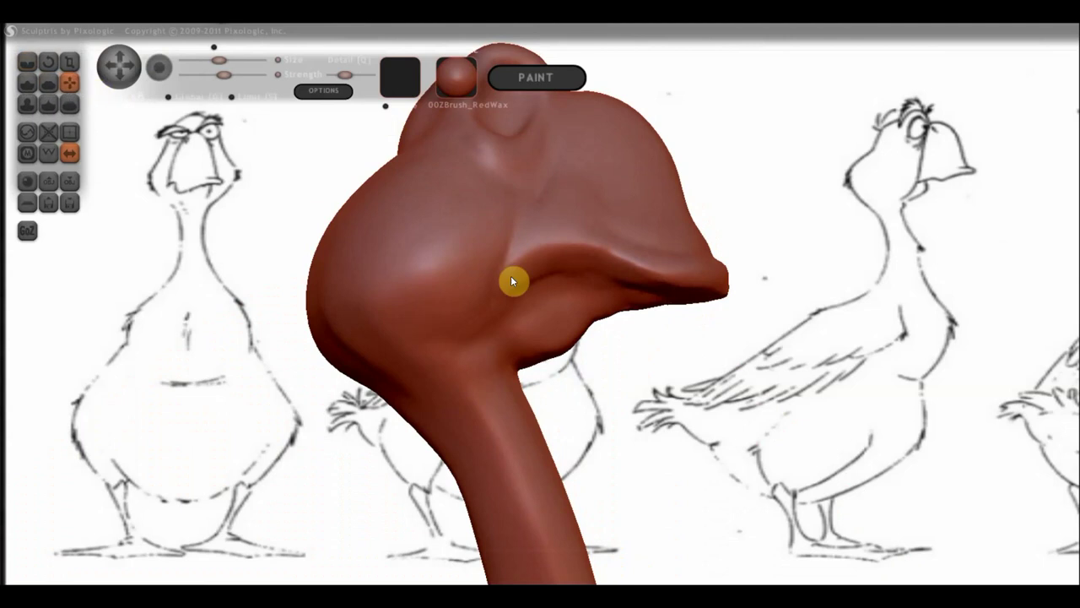
{"action": "mouse_move", "coordinate": [513, 282]}
{"action": "left_mouse_down"}
{"action": "mouse_move", "coordinate": [676, 313]}
{"action": "mouse_move", "coordinate": [627, 313]}
{"action": "mouse_move", "coordinate": [639, 329]}
{"action": "left_mouse_up"}
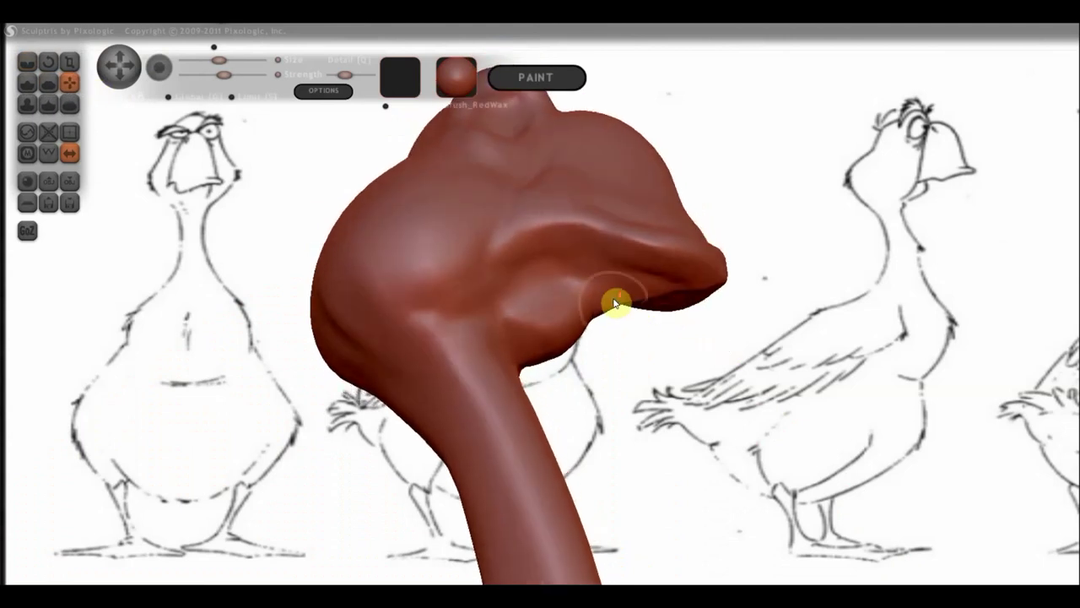
Compare versions with undo/redo, keep the smaller head, then inflate the back of the head
{"action": "key", "text": "ctrl+z"}
{"action": "key", "text": "ctrl+y"}
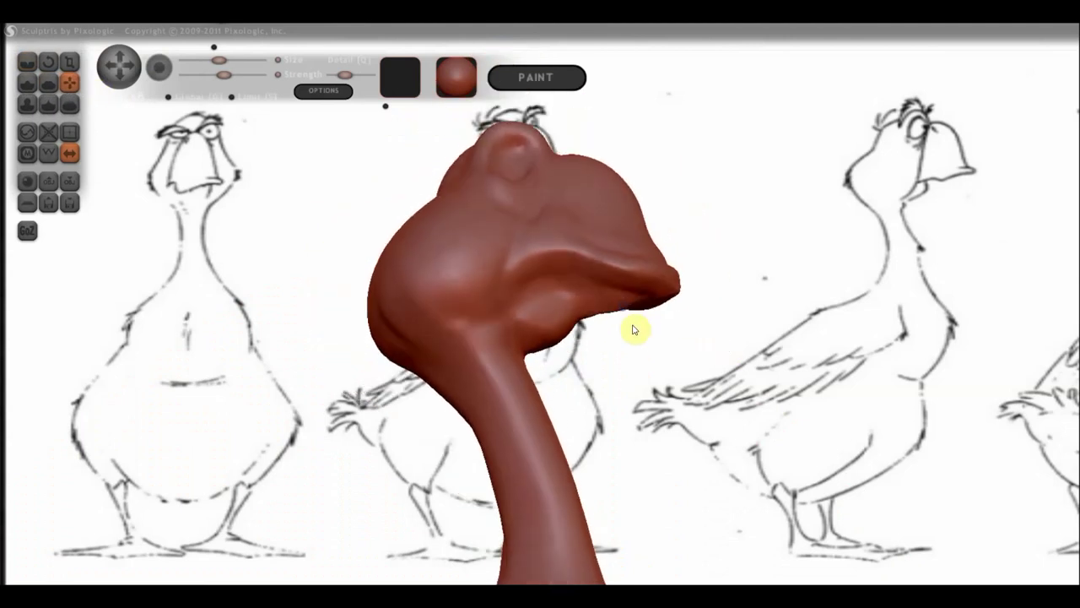
{"action": "key", "text": "ctrl+y"}
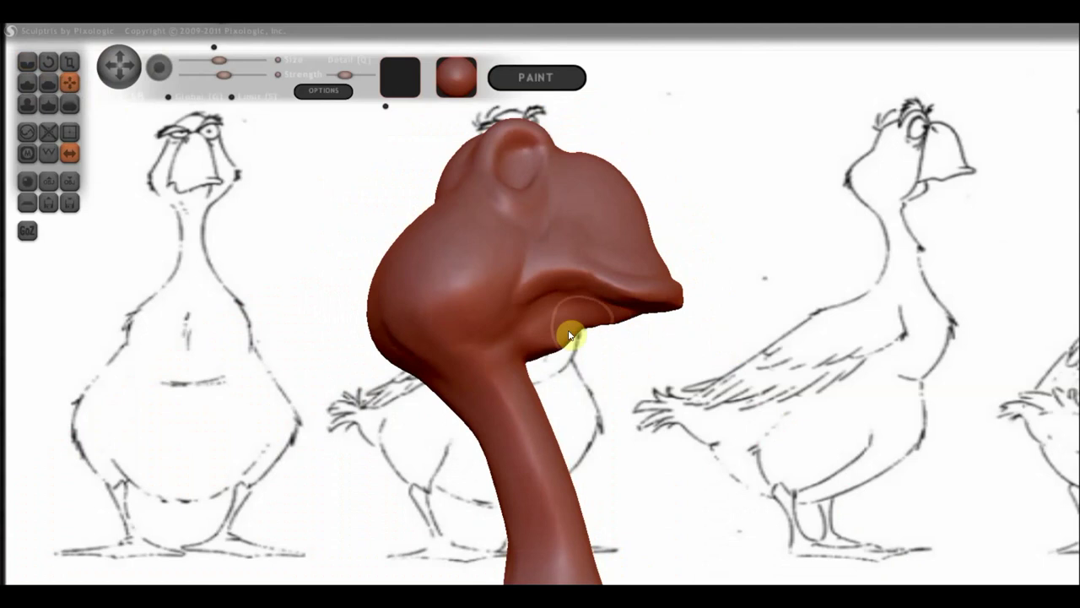
{"action": "key", "text": "ctrl+z"}
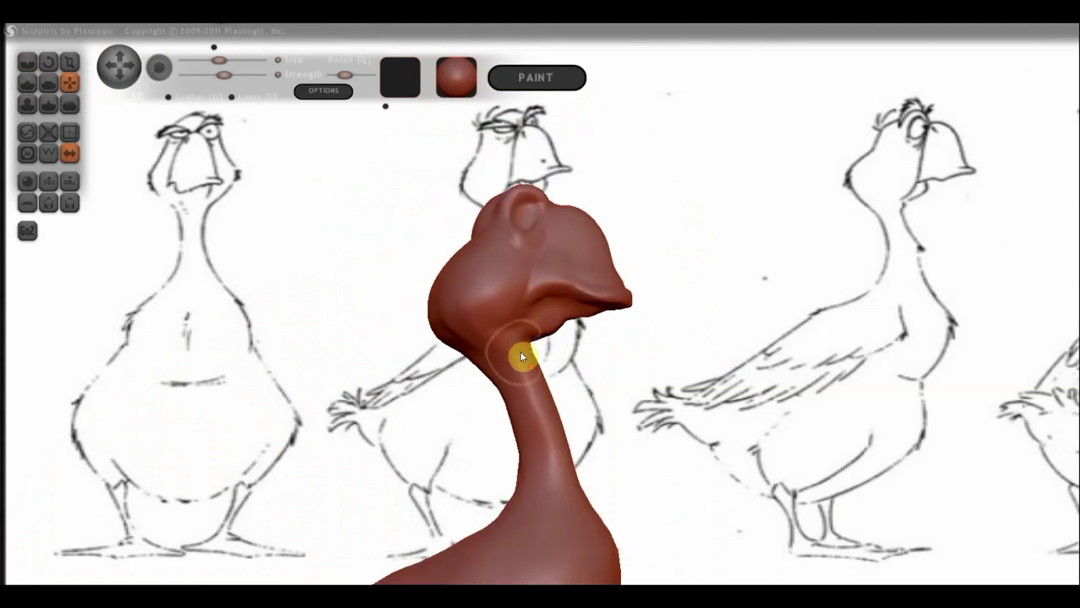
{"action": "key", "text": "ctrl+z"}
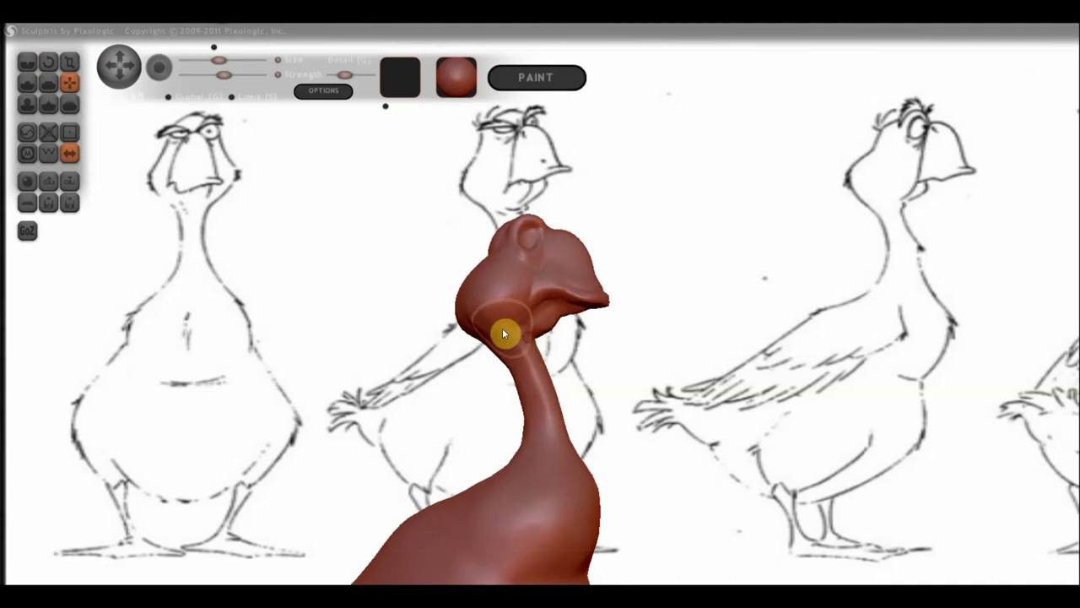
{"action": "left_click_drag", "start_coordinate": [674, 365], "coordinate": [647, 368]}
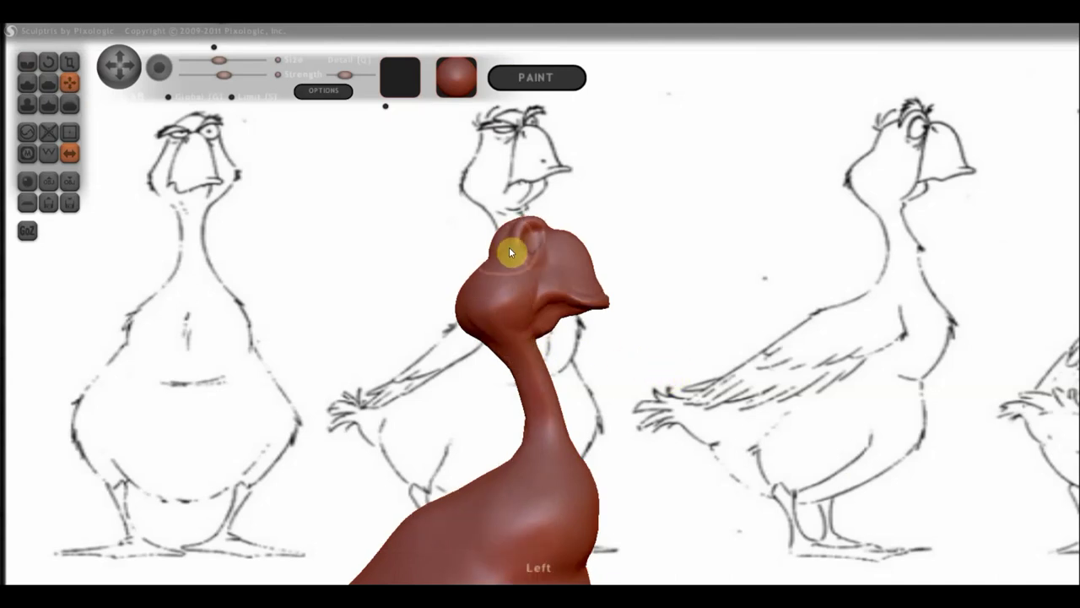
{"action": "left_click_drag", "start_coordinate": [495, 245], "coordinate": [535, 275]}
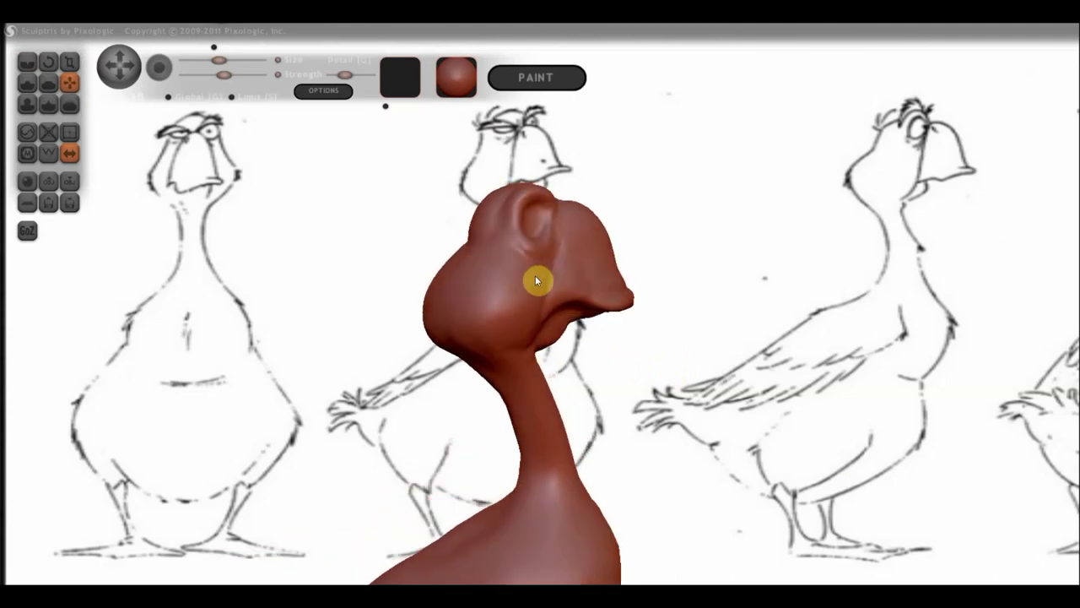
Pull the head and neck down toward the body with the Grab brush
{"action": "left_click", "coordinate": [48, 82]}
{"action": "left_click_drag", "start_coordinate": [278, 184], "coordinate": [316, 250]}
{"action": "scroll", "coordinate": [316, 250], "scroll_direction": "up", "scroll_amount": 3}
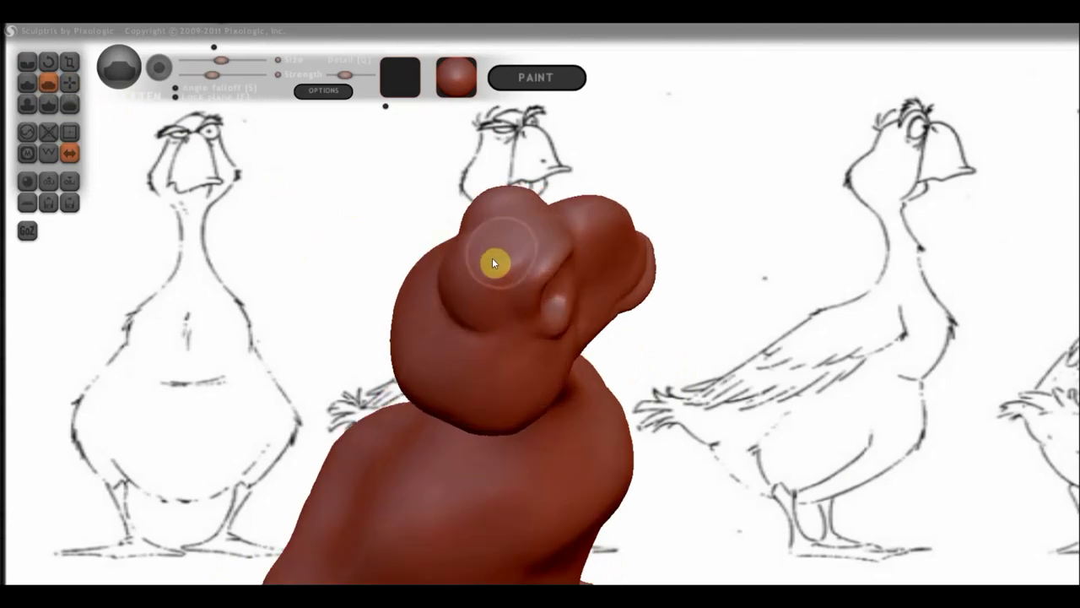
{"action": "right_click_drag", "start_coordinate": [507, 254], "coordinate": [569, 193]}
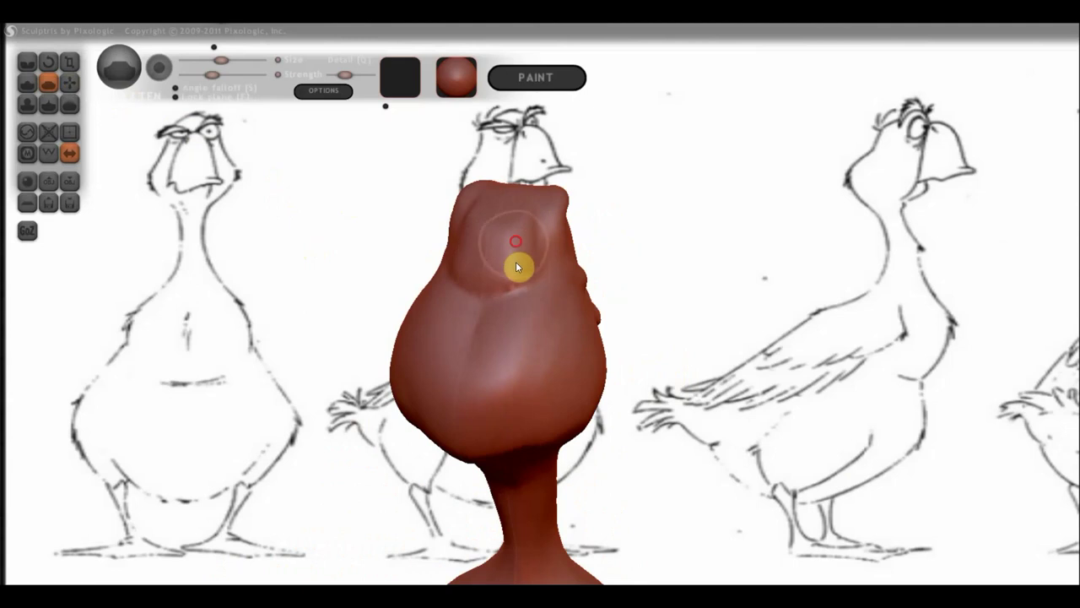
{"action": "right_click_drag", "start_coordinate": [516, 262], "coordinate": [464, 268]}
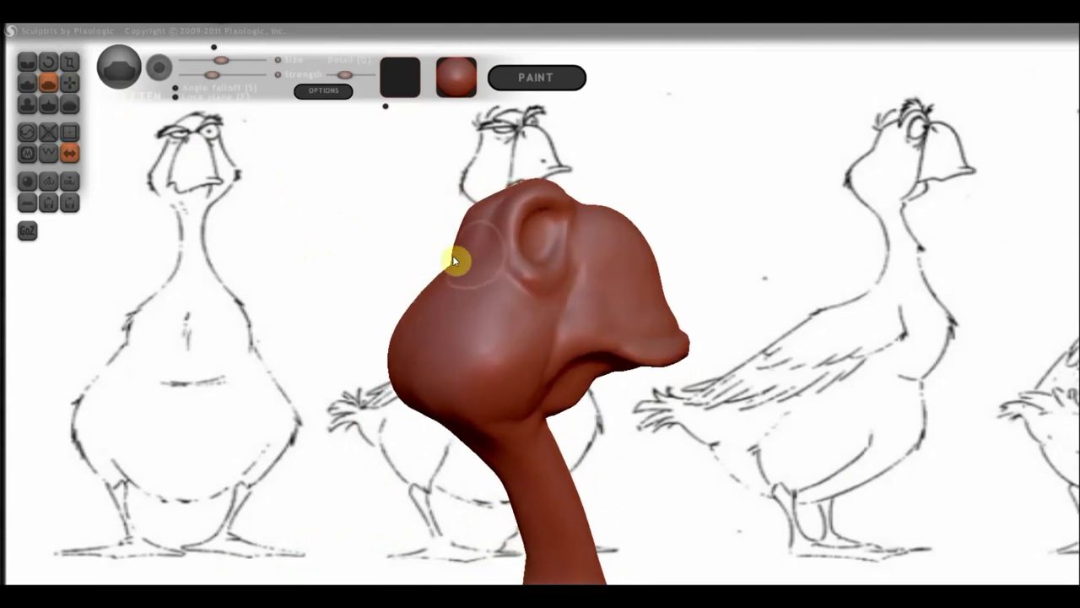
{"action": "left_click", "coordinate": [70, 81]}
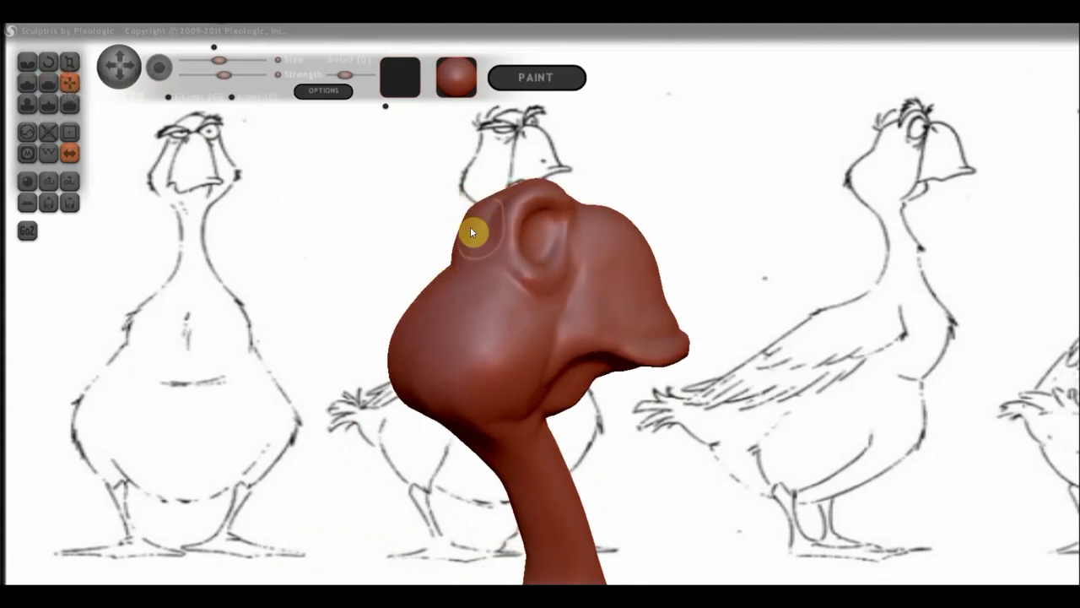
{"action": "scroll", "coordinate": [472, 230], "scroll_direction": "down", "scroll_amount": 3}
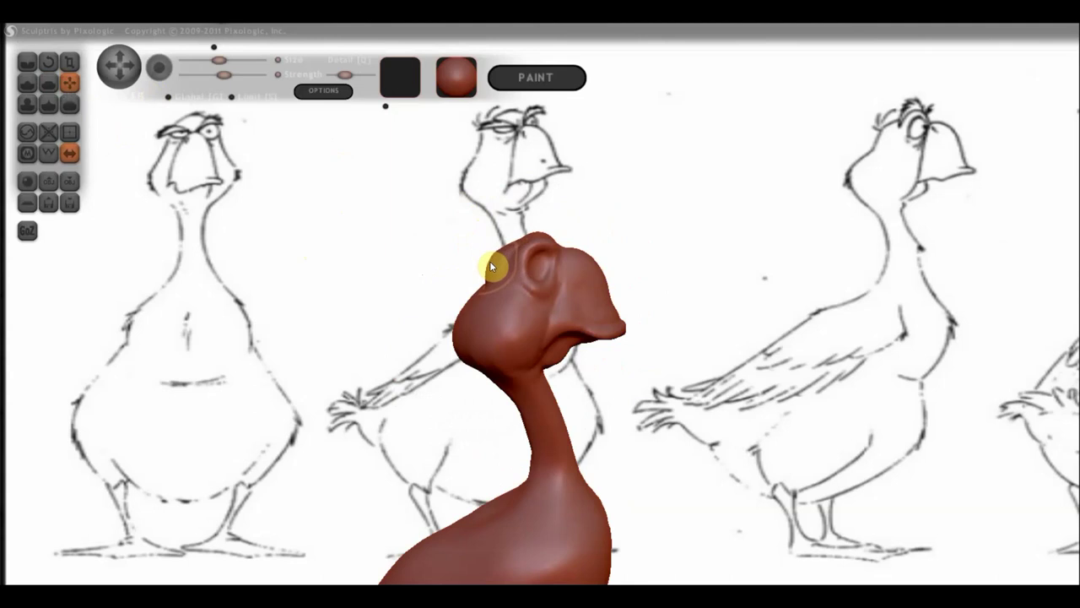
{"action": "mouse_move", "coordinate": [491, 261]}
{"action": "left_mouse_down"}
{"action": "mouse_move", "coordinate": [499, 315]}
{"action": "mouse_move", "coordinate": [530, 354]}
{"action": "left_mouse_up"}
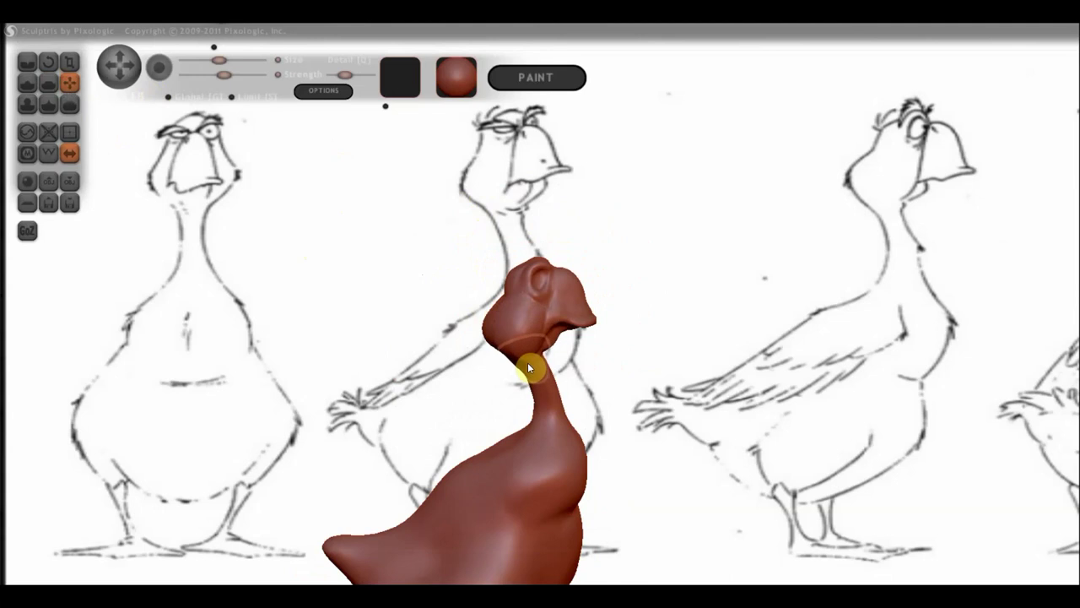
Step back through undo history to restore the plump body and long neck
{"action": "key", "text": "ctrl+z"}
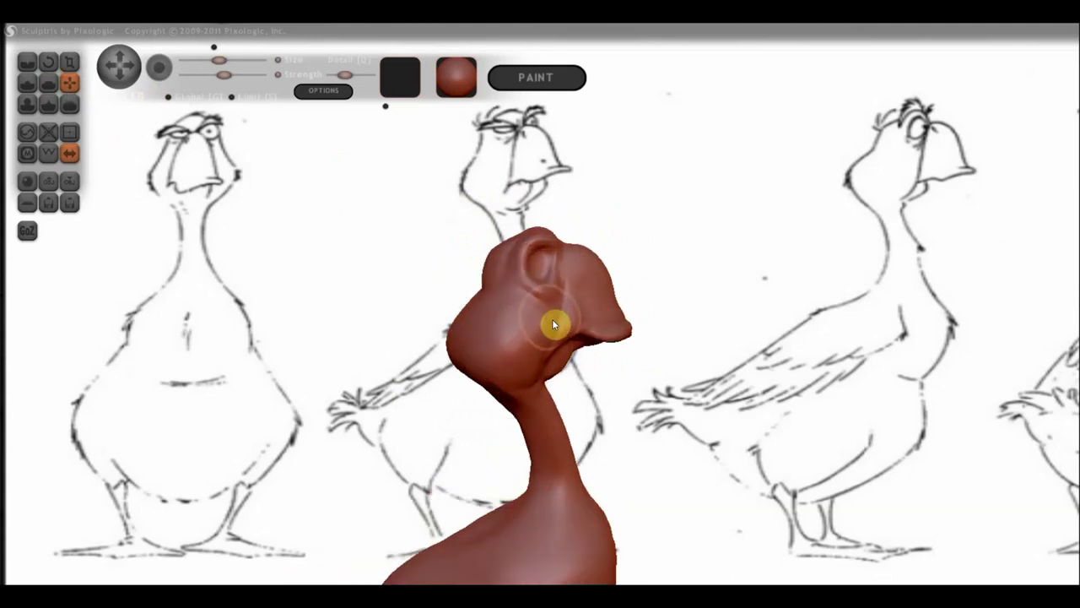
{"action": "key", "text": "ctrl+z"}
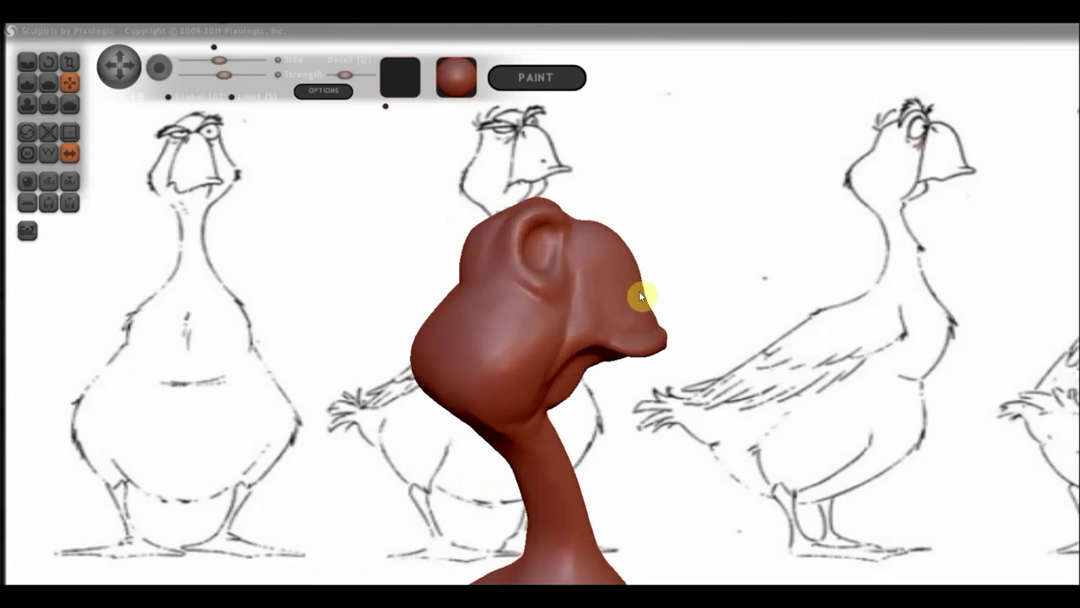
{"action": "key", "text": "ctrl+z"}
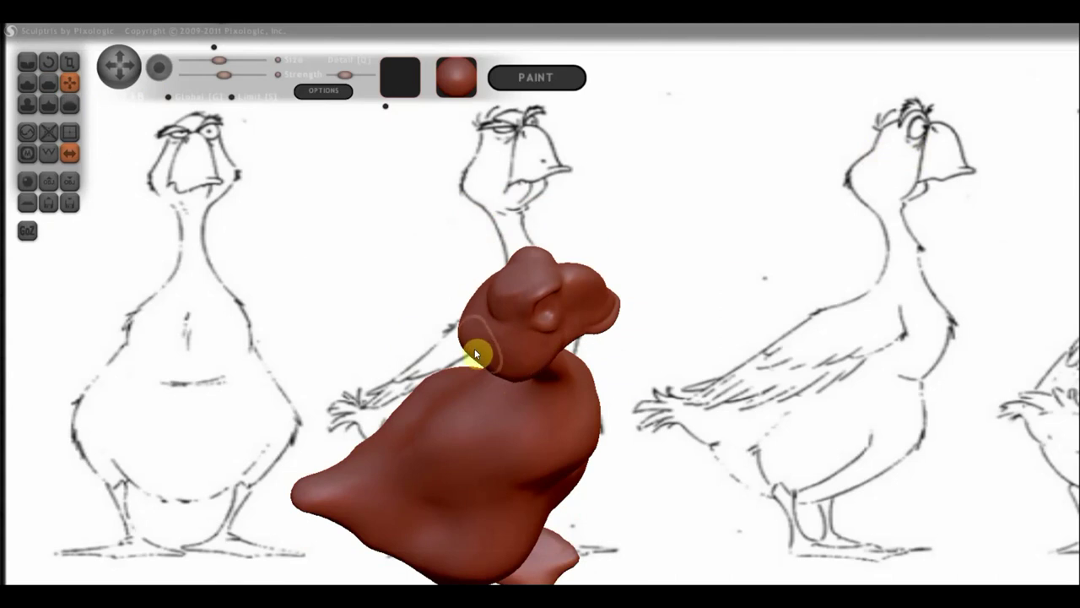
{"action": "key", "text": "ctrl+z"}
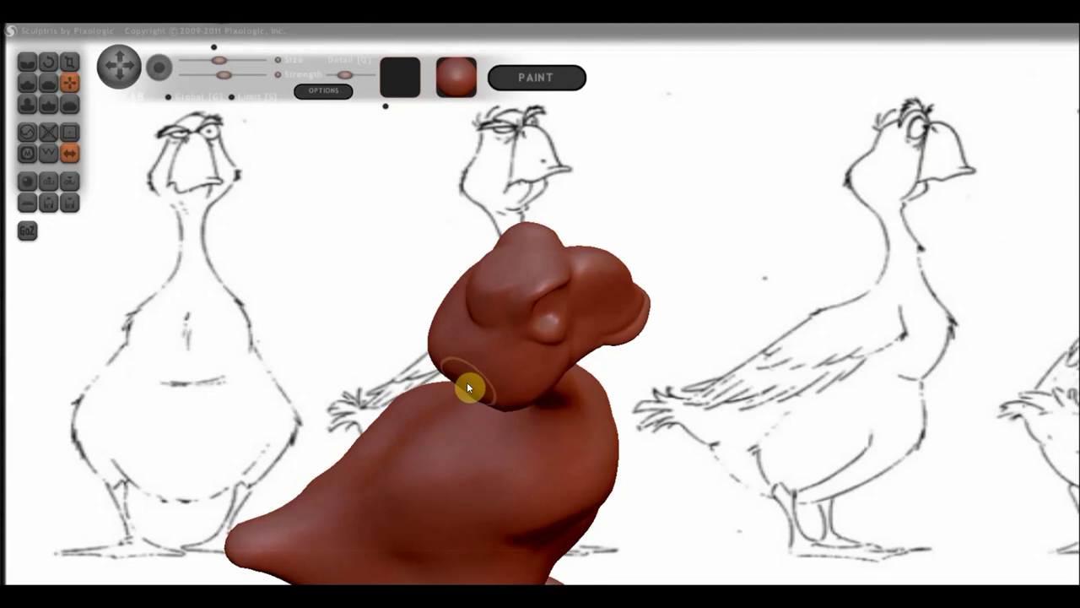
{"action": "key", "text": "ctrl+z"}
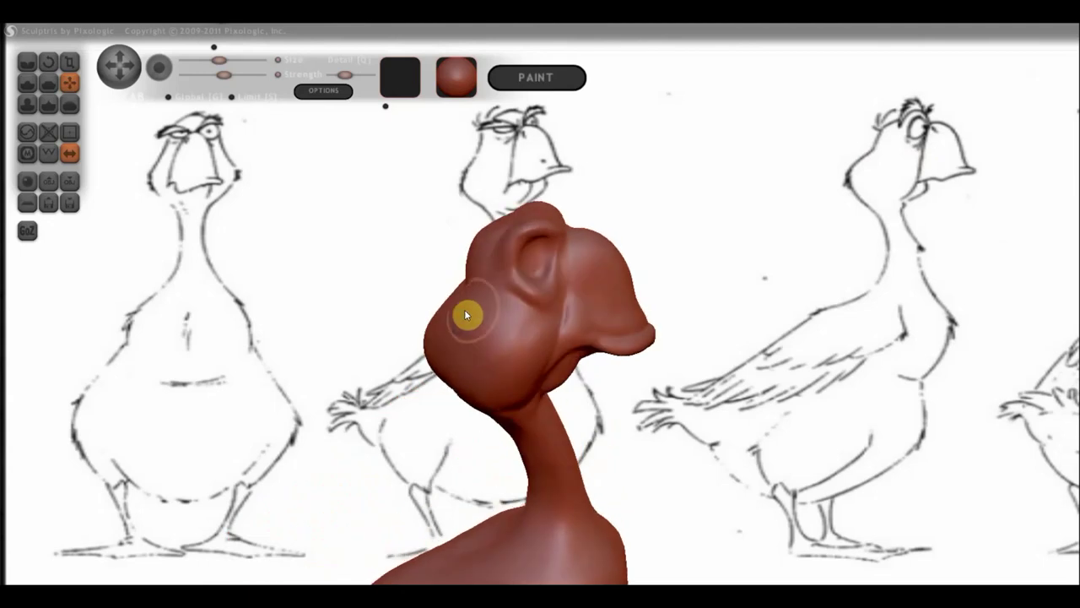
{"action": "left_click_drag", "start_coordinate": [432, 342], "coordinate": [370, 336]}
{"action": "key", "text": "ctrl+z"}
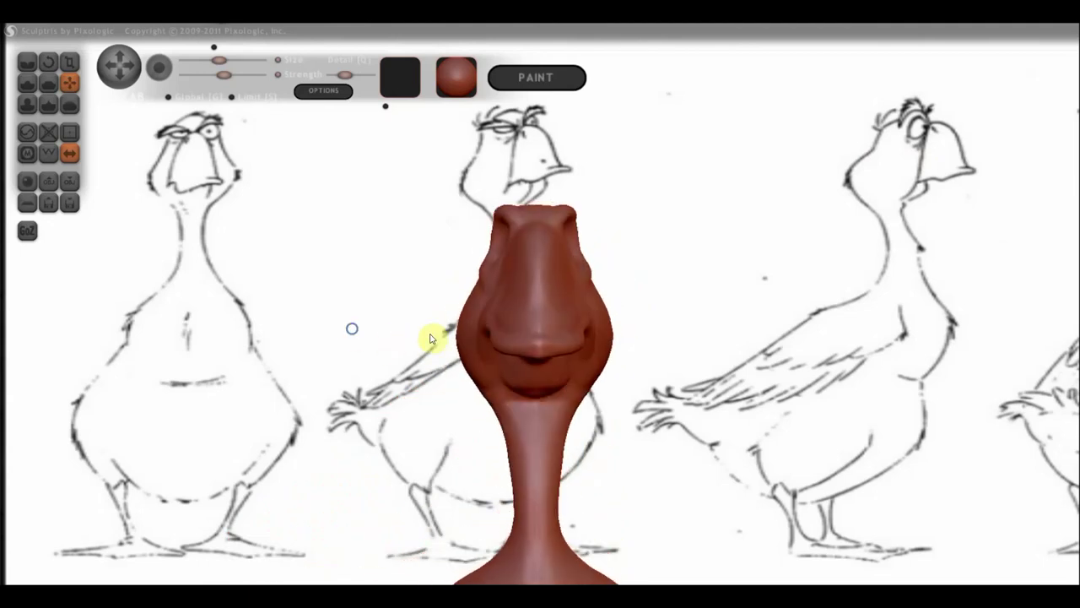
{"action": "key", "text": "ctrl+z"}
{"action": "key", "text": "ctrl+z"}
{"action": "key", "text": "ctrl+z"}
{"action": "key", "text": "ctrl+z"}
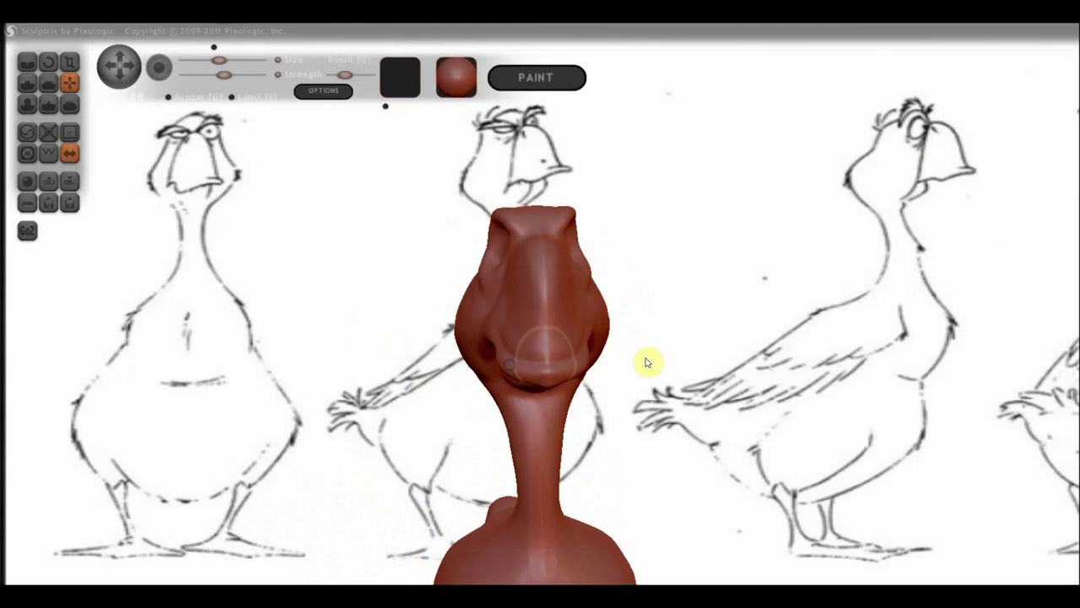
{"action": "key", "text": "ctrl+z"}
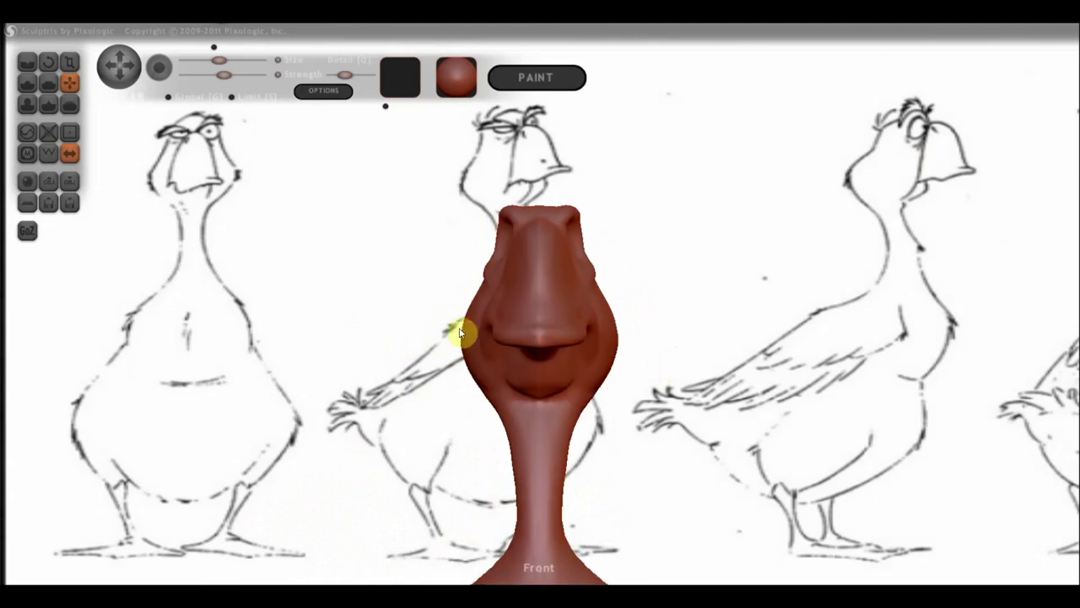
Enlarge the brush size and puff out both cheeks with one symmetric stroke
{"action": "left_click", "coordinate": [233, 61]}
{"action": "left_click_drag", "start_coordinate": [230, 60], "coordinate": [223, 60]}
{"action": "left_click_drag", "start_coordinate": [463, 340], "coordinate": [457, 345]}
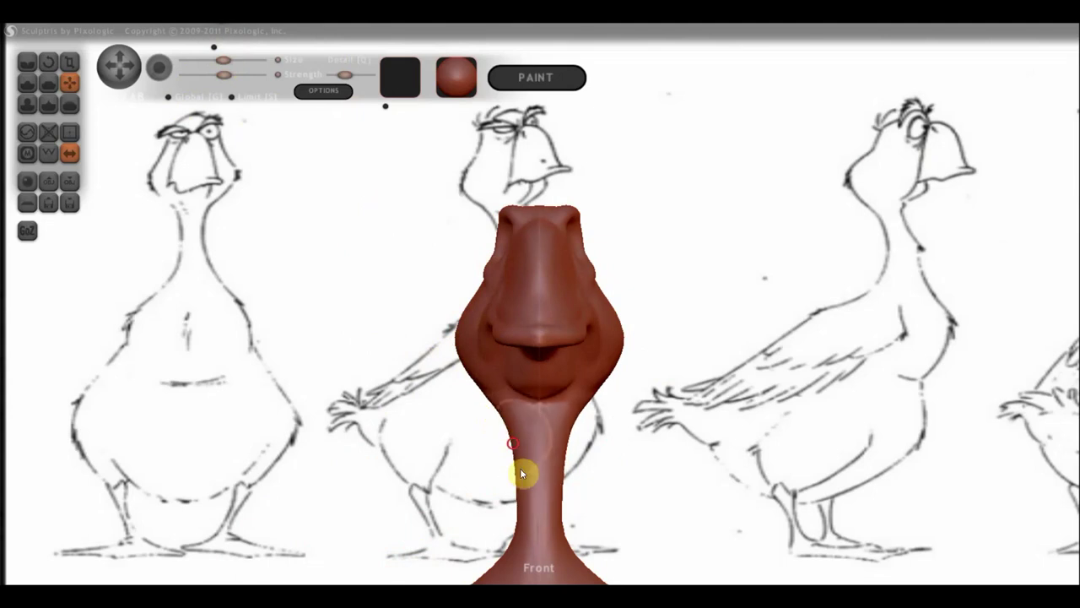
Orbit and zoom around the whole goose to review the head, neck and body
{"action": "mouse_move", "coordinate": [567, 498]}
{"action": "left_mouse_down"}
{"action": "mouse_move", "coordinate": [630, 506]}
{"action": "mouse_move", "coordinate": [699, 489]}
{"action": "left_mouse_up"}
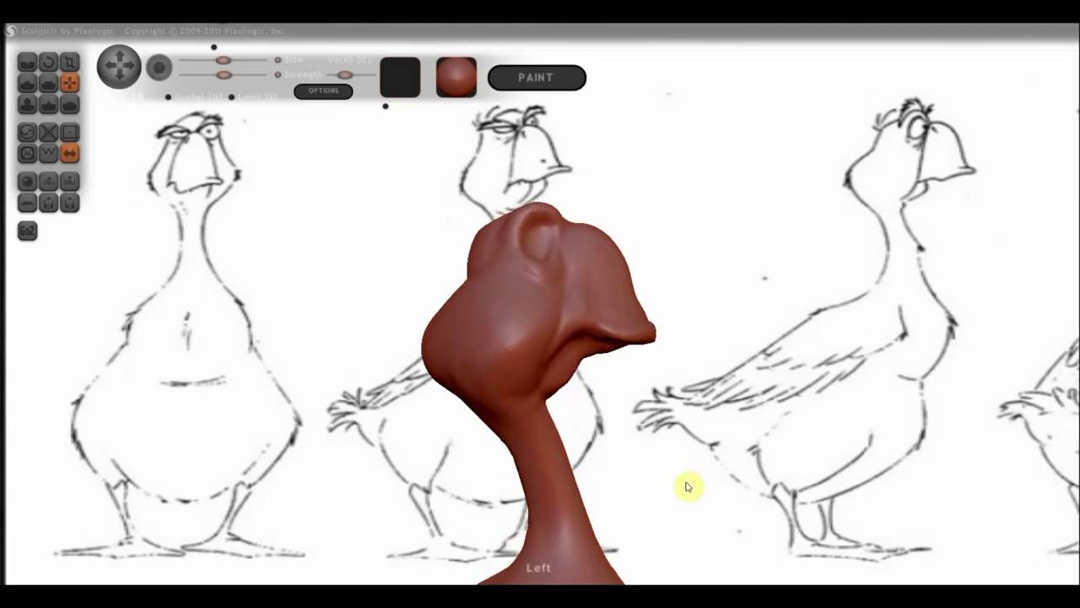
{"action": "scroll", "coordinate": [667, 396], "scroll_direction": "down", "scroll_amount": 3}
{"action": "scroll", "coordinate": [637, 313], "scroll_direction": "down", "scroll_amount": 2}
{"action": "mouse_move", "coordinate": [648, 346]}
{"action": "left_mouse_down"}
{"action": "mouse_move", "coordinate": [612, 242]}
{"action": "mouse_move", "coordinate": [646, 355]}
{"action": "left_mouse_up"}
{"action": "scroll", "coordinate": [658, 397], "scroll_direction": "up", "scroll_amount": 3}
{"action": "mouse_move", "coordinate": [672, 441]}
{"action": "left_mouse_down"}
{"action": "mouse_move", "coordinate": [643, 387]}
{"action": "mouse_move", "coordinate": [586, 379]}
{"action": "left_mouse_up"}
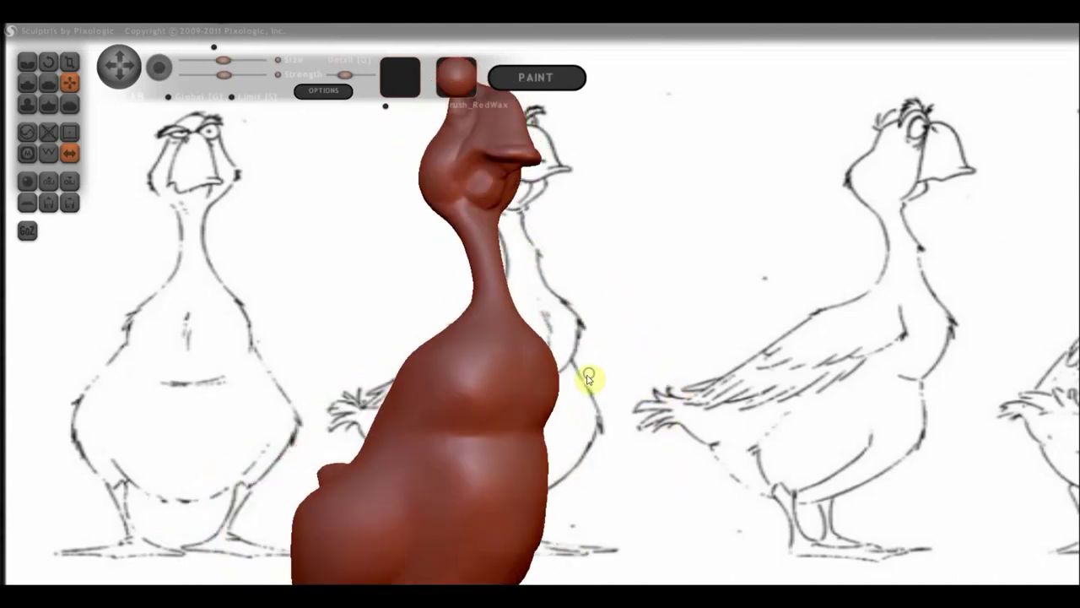
{"action": "left_click", "coordinate": [34, 79]}
{"action": "left_click_drag", "start_coordinate": [512, 242], "coordinate": [520, 281]}
{"action": "scroll", "coordinate": [507, 271], "scroll_direction": "up", "scroll_amount": 2}
Raise a small bump on the front of the neck, view it from the side, and select Move
{"action": "scroll", "coordinate": [503, 258], "scroll_direction": "up", "scroll_amount": 2}
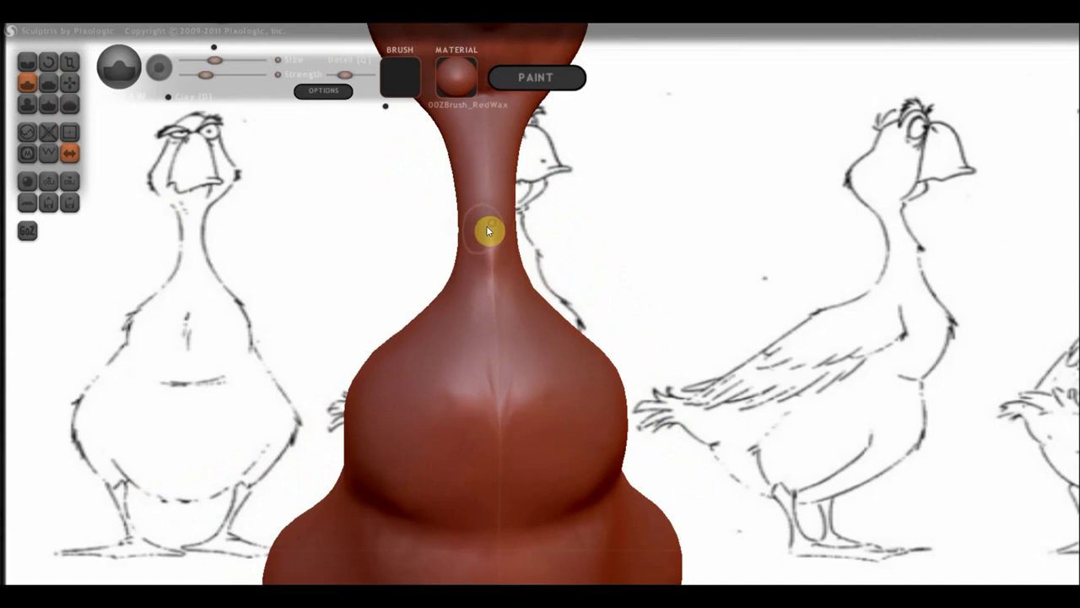
{"action": "mouse_move", "coordinate": [487, 229]}
{"action": "left_mouse_down"}
{"action": "mouse_move", "coordinate": [479, 248]}
{"action": "mouse_move", "coordinate": [492, 270]}
{"action": "mouse_move", "coordinate": [479, 219]}
{"action": "mouse_move", "coordinate": [488, 206]}
{"action": "left_mouse_up"}
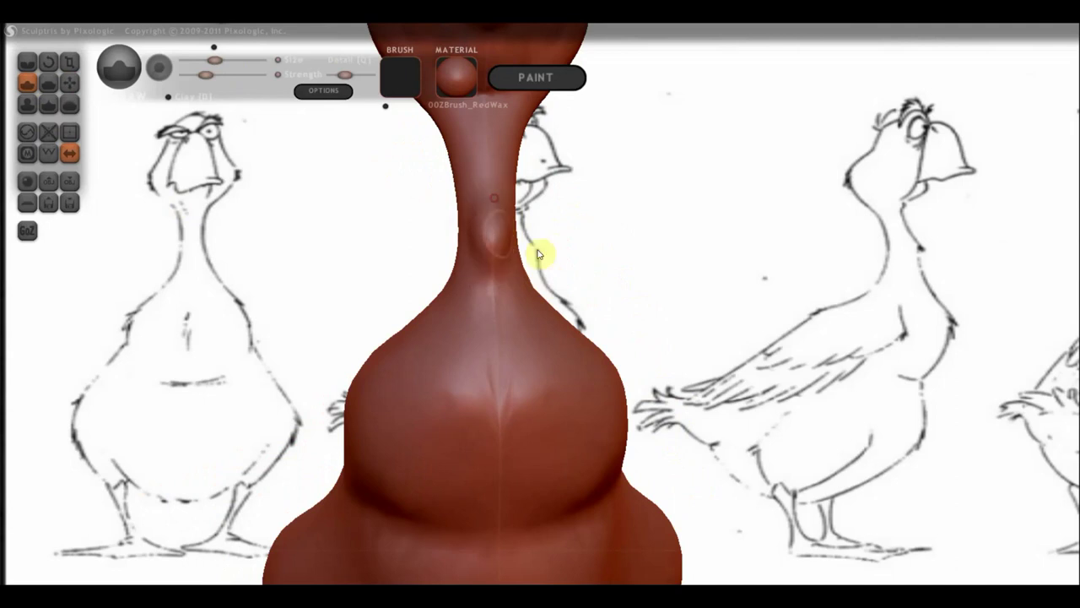
{"action": "left_click_drag", "start_coordinate": [540, 248], "coordinate": [648, 240]}
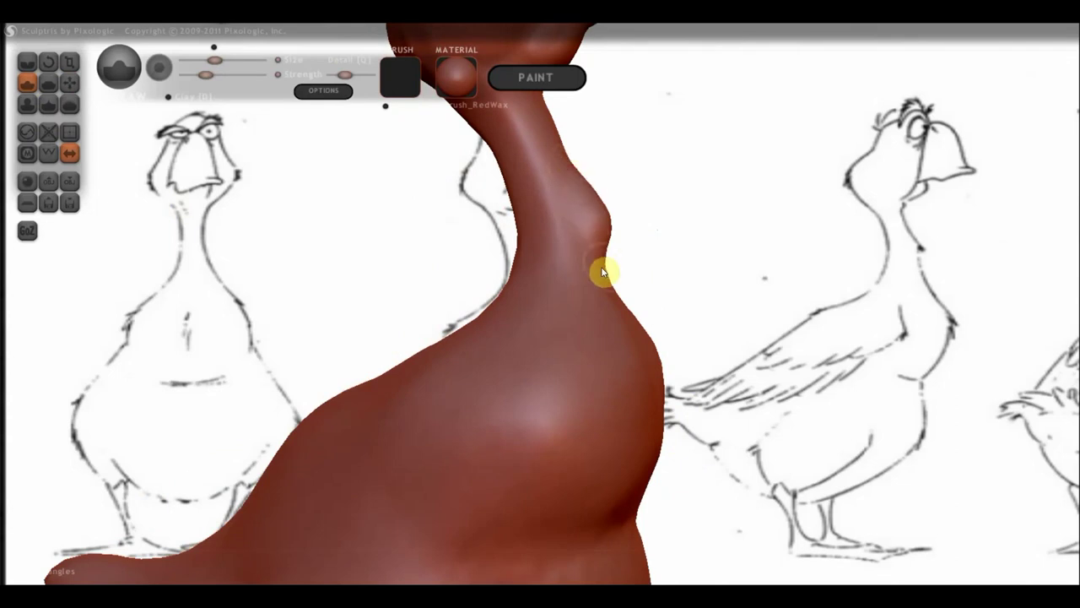
{"action": "mouse_move", "coordinate": [603, 273]}
{"action": "left_mouse_down"}
{"action": "mouse_move", "coordinate": [619, 278]}
{"action": "mouse_move", "coordinate": [608, 294]}
{"action": "left_mouse_up"}
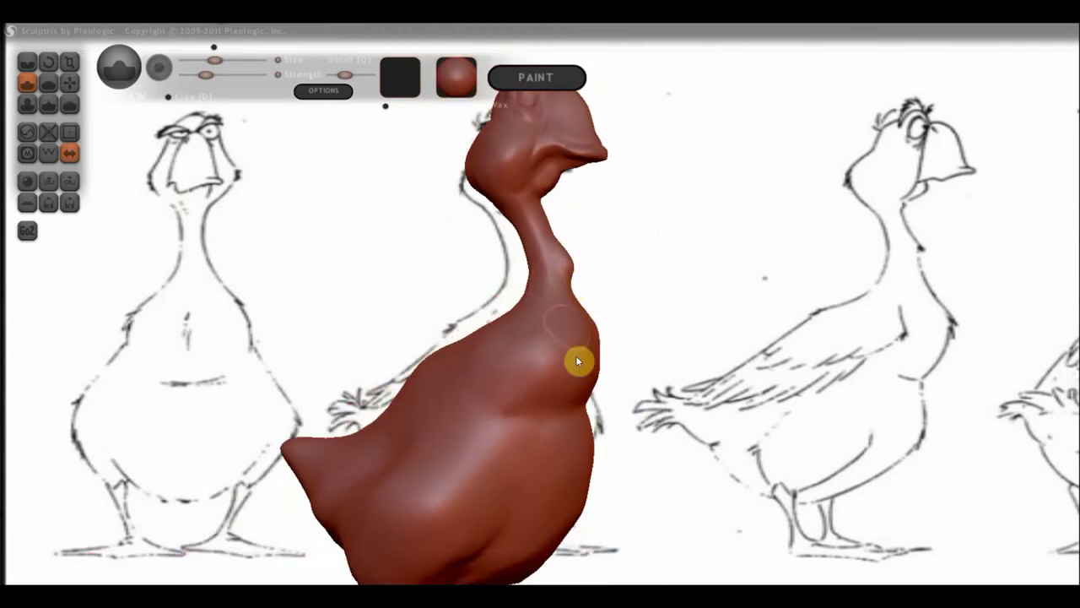
{"action": "left_click_drag", "start_coordinate": [381, 210], "coordinate": [390, 217]}
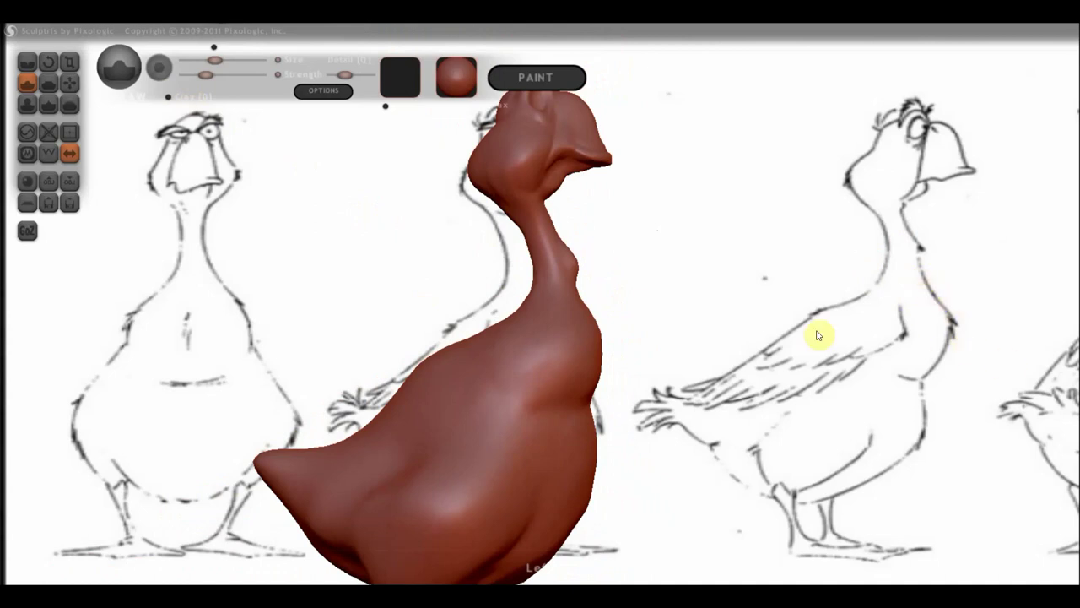
{"action": "left_click", "coordinate": [69, 82]}
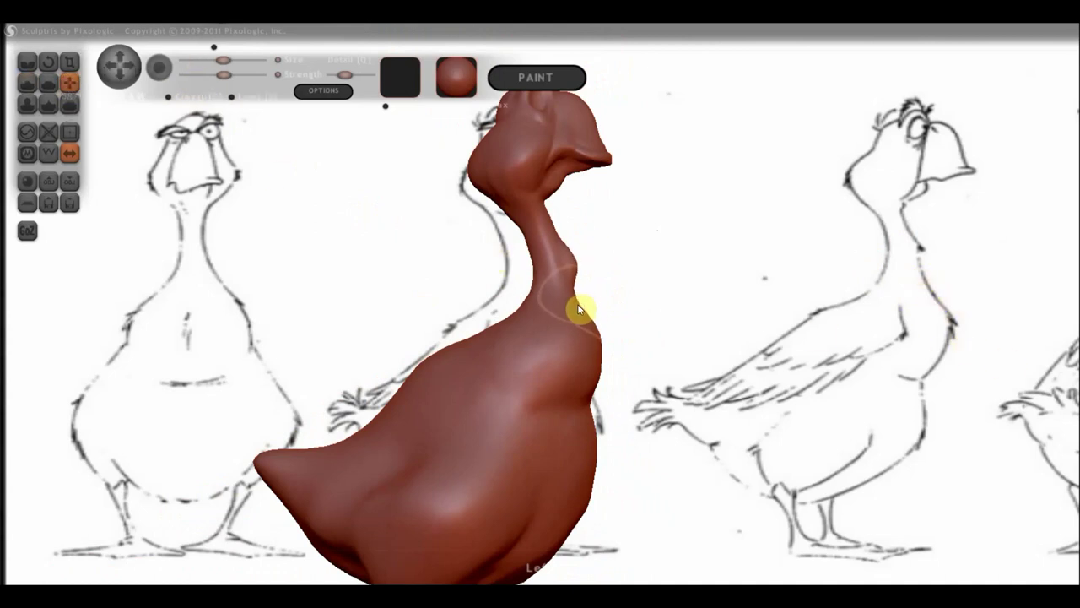
Push the neck bump and chest down-right into a fuller breast, then orbit to check it
{"action": "mouse_move", "coordinate": [579, 306]}
{"action": "left_mouse_down"}
{"action": "mouse_move", "coordinate": [606, 362]}
{"action": "mouse_move", "coordinate": [600, 336]}
{"action": "left_mouse_up"}
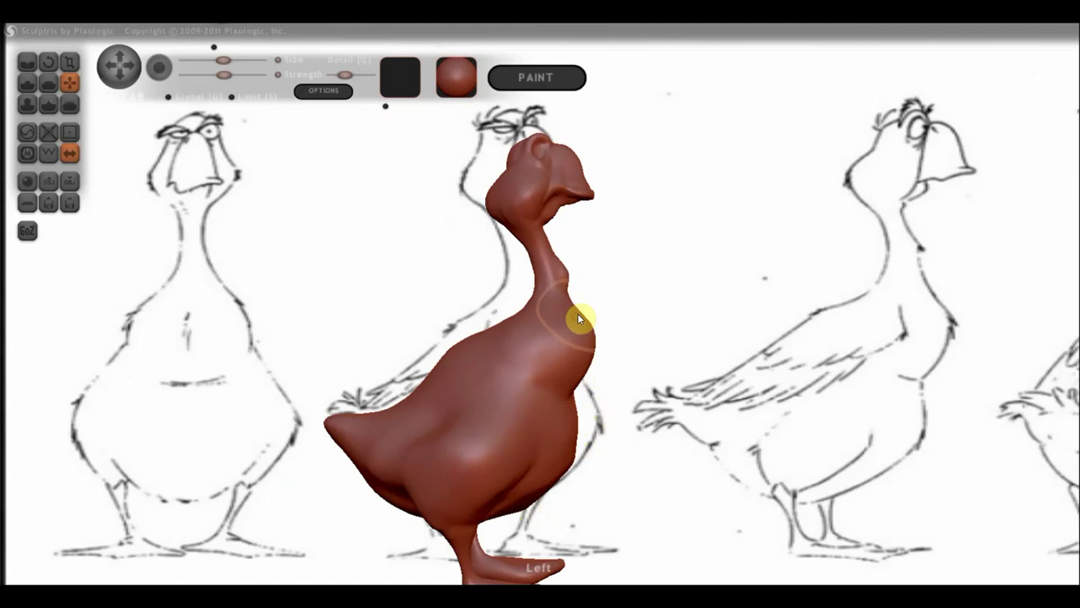
{"action": "scroll", "coordinate": [588, 331], "scroll_direction": "up", "scroll_amount": 2}
{"action": "scroll", "coordinate": [586, 340], "scroll_direction": "up", "scroll_amount": 2}
{"action": "mouse_move", "coordinate": [501, 369]}
{"action": "right_mouse_down"}
{"action": "mouse_move", "coordinate": [552, 410]}
{"action": "mouse_move", "coordinate": [609, 331]}
{"action": "mouse_move", "coordinate": [595, 393]}
{"action": "mouse_move", "coordinate": [566, 401]}
{"action": "mouse_move", "coordinate": [488, 349]}
{"action": "right_mouse_up"}
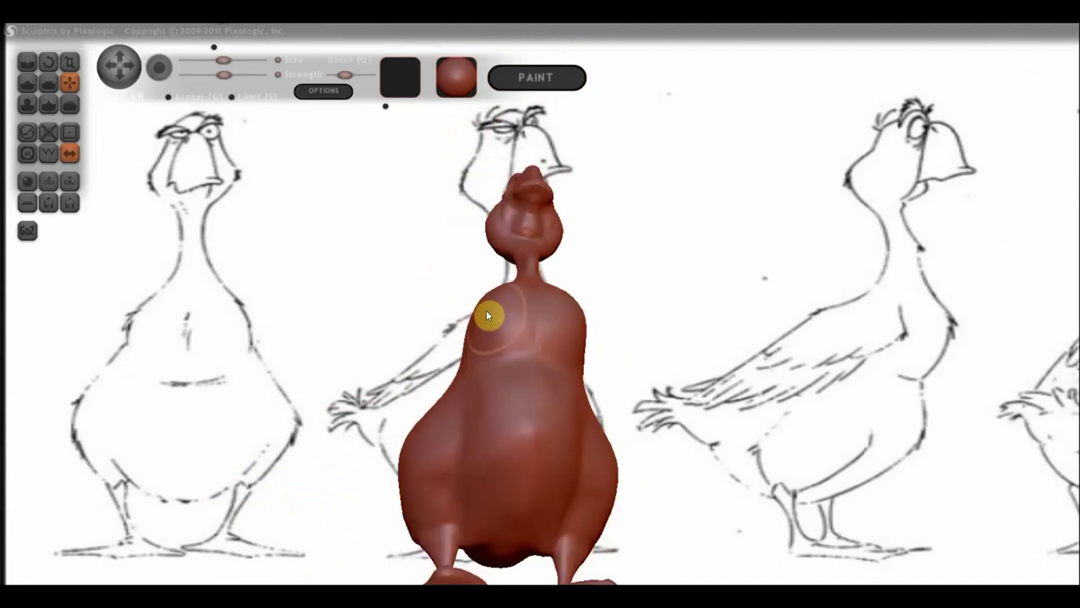
{"action": "mouse_move", "coordinate": [493, 312]}
{"action": "right_mouse_down"}
{"action": "mouse_move", "coordinate": [581, 425]}
{"action": "mouse_move", "coordinate": [621, 386]}
{"action": "mouse_move", "coordinate": [808, 386]}
{"action": "right_mouse_up"}
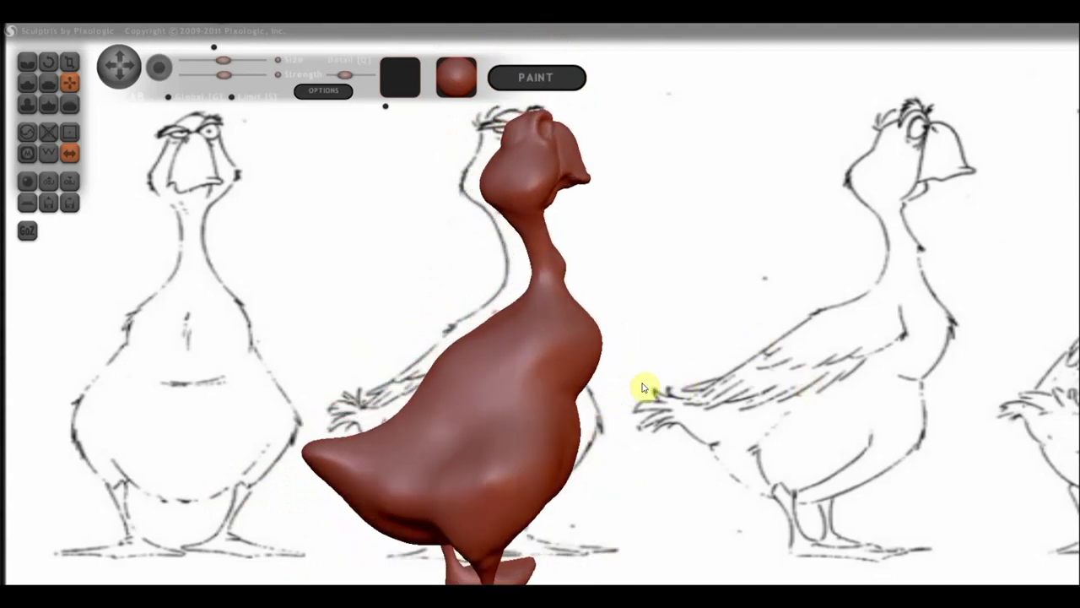
{"action": "mouse_move", "coordinate": [656, 381]}
{"action": "right_mouse_down"}
{"action": "mouse_move", "coordinate": [644, 374]}
{"action": "mouse_move", "coordinate": [639, 386]}
{"action": "mouse_move", "coordinate": [644, 301]}
{"action": "mouse_move", "coordinate": [651, 355]}
{"action": "mouse_move", "coordinate": [562, 355]}
{"action": "mouse_move", "coordinate": [646, 350]}
{"action": "mouse_move", "coordinate": [637, 361]}
{"action": "right_mouse_up"}
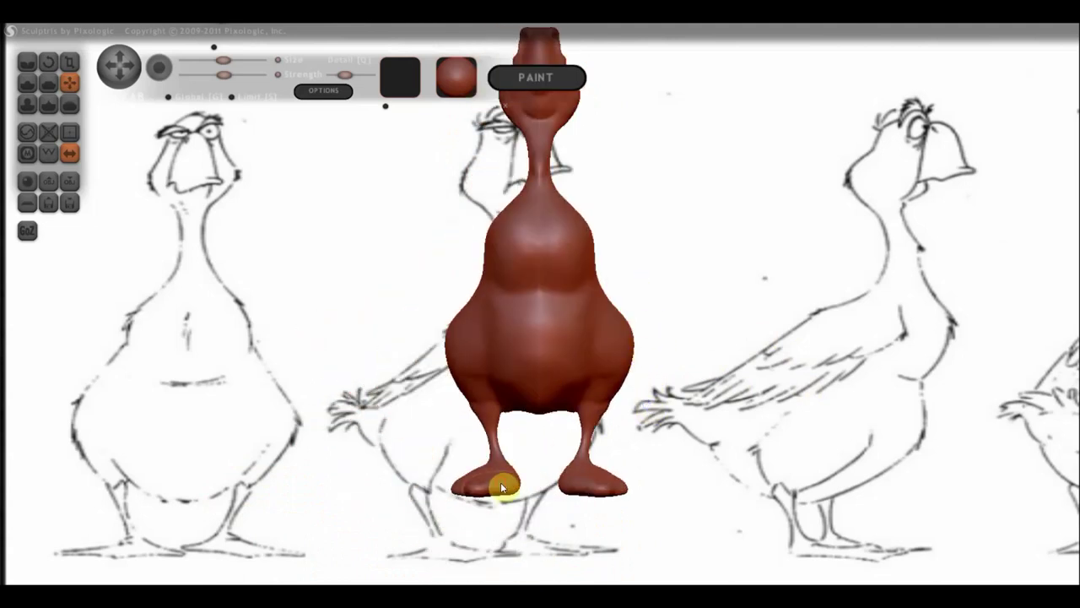
Widen both feet along their inner edges with mirrored Move strokes, viewed from above
{"action": "left_click_drag", "start_coordinate": [501, 487], "coordinate": [500, 492]}
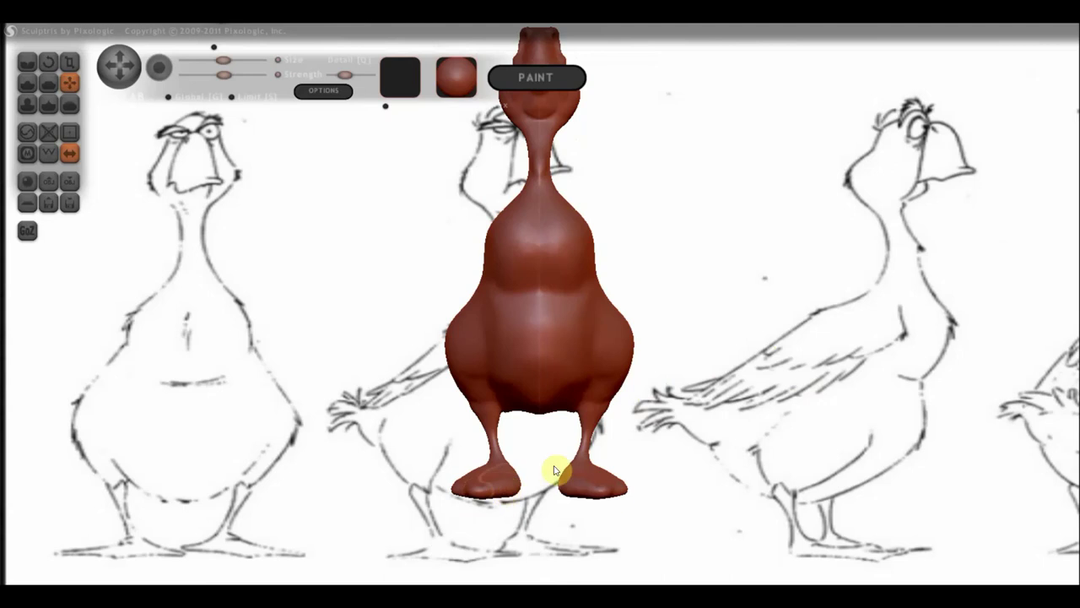
{"action": "mouse_move", "coordinate": [639, 465]}
{"action": "right_mouse_down"}
{"action": "mouse_move", "coordinate": [687, 458]}
{"action": "mouse_move", "coordinate": [528, 459]}
{"action": "right_mouse_up"}
{"action": "scroll", "coordinate": [527, 459], "scroll_direction": "up", "scroll_amount": 3}
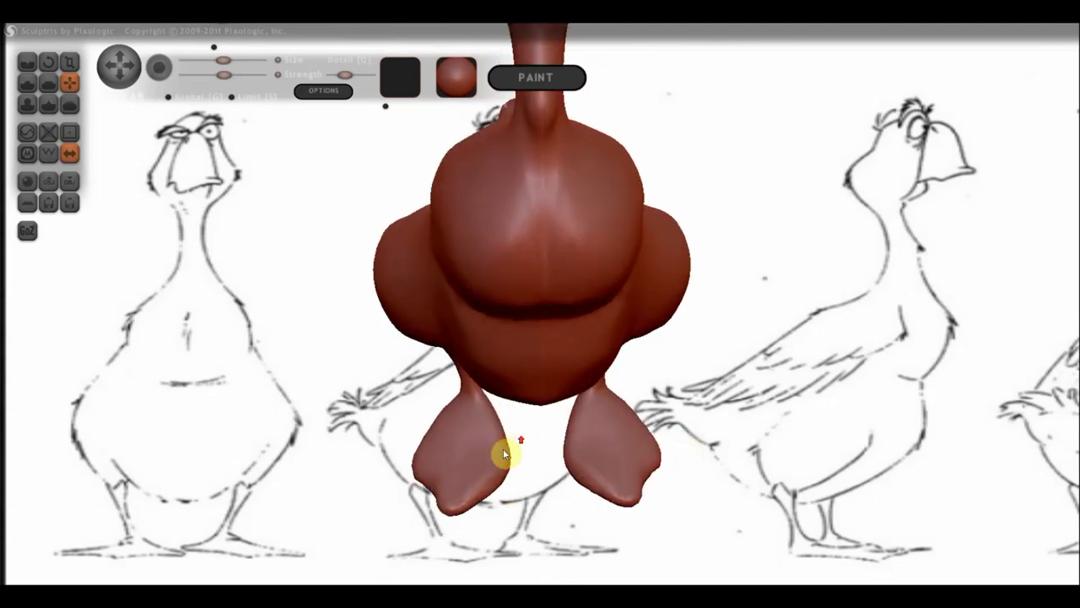
{"action": "scroll", "coordinate": [503, 448], "scroll_direction": "up", "scroll_amount": 1}
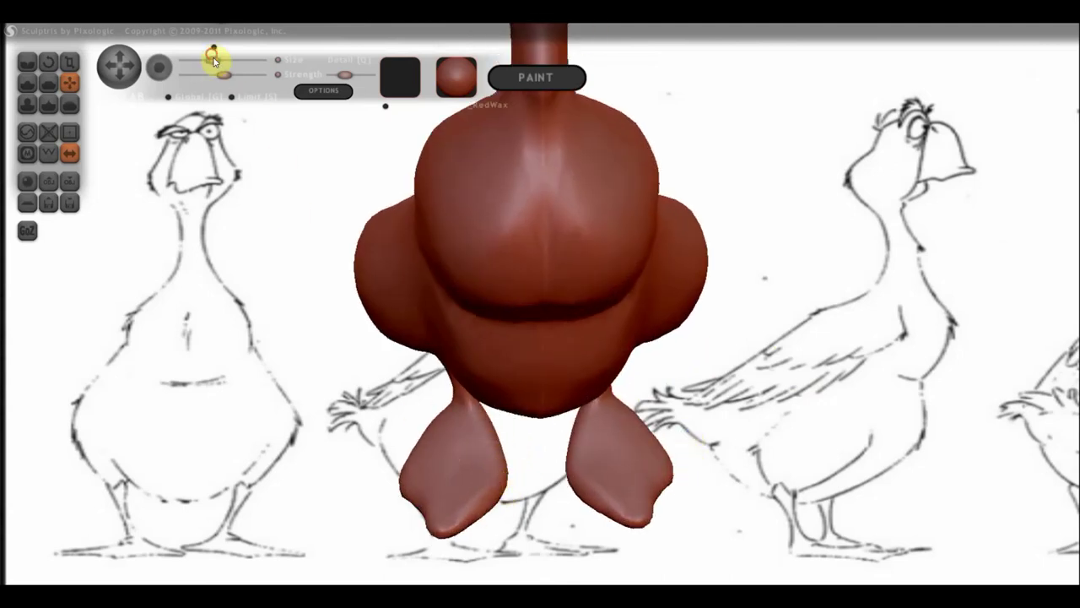
{"action": "scroll", "coordinate": [498, 456], "scroll_direction": "down", "scroll_amount": 1}
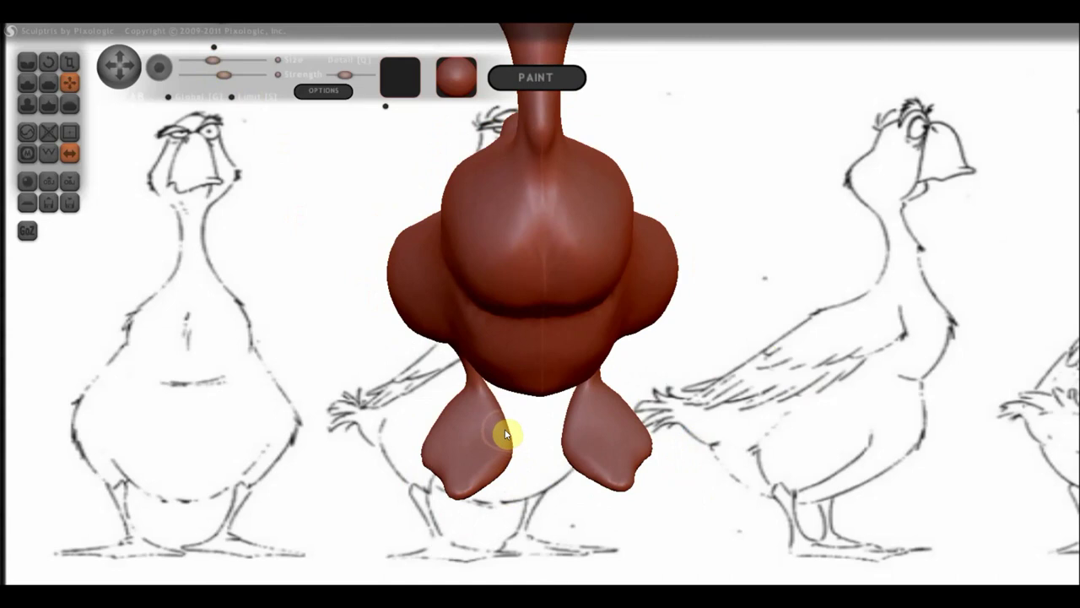
{"action": "mouse_move", "coordinate": [505, 435]}
{"action": "left_mouse_down"}
{"action": "mouse_move", "coordinate": [521, 442]}
{"action": "mouse_move", "coordinate": [516, 410]}
{"action": "left_mouse_up"}
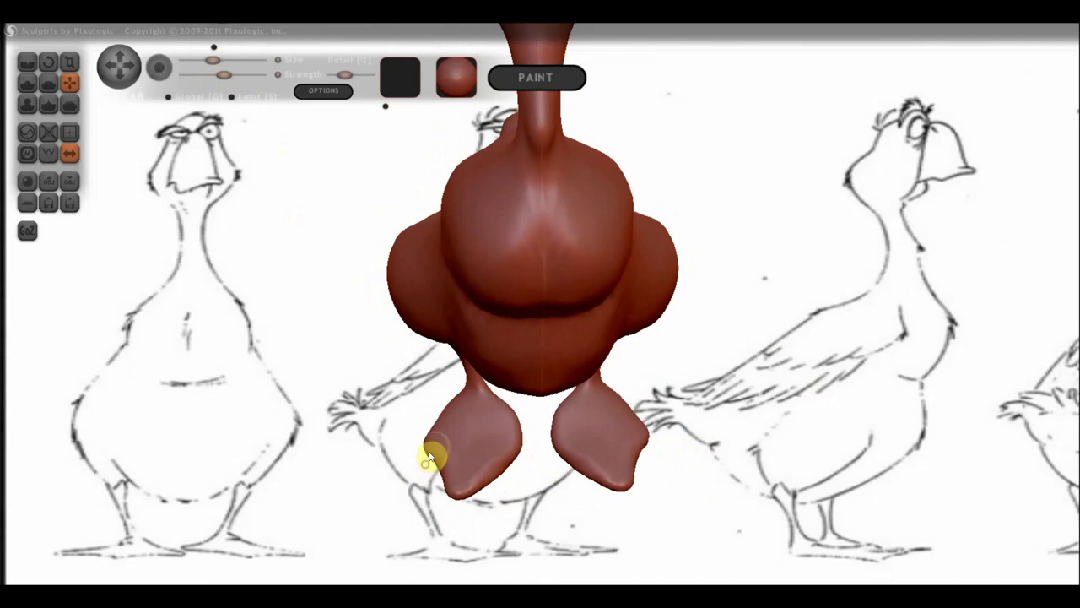
{"action": "mouse_move", "coordinate": [477, 455]}
{"action": "left_mouse_down"}
{"action": "mouse_move", "coordinate": [492, 424]}
{"action": "mouse_move", "coordinate": [476, 462]}
{"action": "mouse_move", "coordinate": [507, 415]}
{"action": "mouse_move", "coordinate": [516, 427]}
{"action": "mouse_move", "coordinate": [526, 410]}
{"action": "mouse_move", "coordinate": [506, 405]}
{"action": "mouse_move", "coordinate": [538, 462]}
{"action": "mouse_move", "coordinate": [528, 473]}
{"action": "mouse_move", "coordinate": [447, 416]}
{"action": "mouse_move", "coordinate": [449, 436]}
{"action": "mouse_move", "coordinate": [408, 422]}
{"action": "mouse_move", "coordinate": [398, 441]}
{"action": "mouse_move", "coordinate": [369, 434]}
{"action": "mouse_move", "coordinate": [353, 454]}
{"action": "mouse_move", "coordinate": [446, 422]}
{"action": "mouse_move", "coordinate": [447, 394]}
{"action": "mouse_move", "coordinate": [459, 403]}
{"action": "mouse_move", "coordinate": [414, 453]}
{"action": "mouse_move", "coordinate": [422, 399]}
{"action": "mouse_move", "coordinate": [409, 407]}
{"action": "mouse_move", "coordinate": [371, 368]}
{"action": "left_mouse_up"}
{"action": "scroll", "coordinate": [408, 421], "scroll_direction": "up", "scroll_amount": 2}
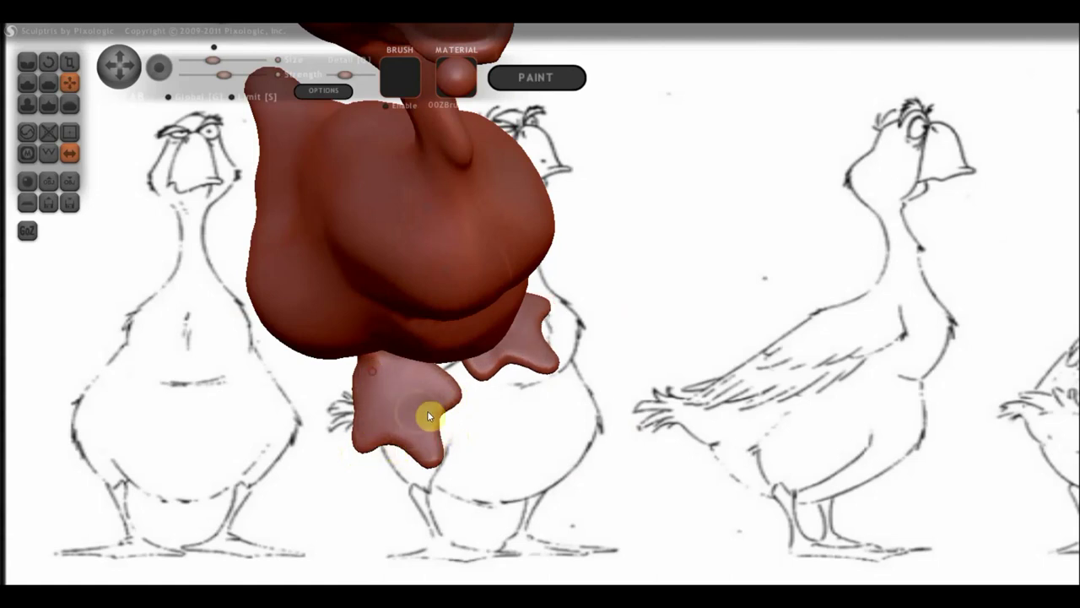
From the front view, enlarge the brush slightly and reshape both feet symmetrically
{"action": "mouse_move", "coordinate": [427, 411]}
{"action": "right_mouse_down"}
{"action": "mouse_move", "coordinate": [472, 393]}
{"action": "mouse_move", "coordinate": [675, 453]}
{"action": "right_mouse_up"}
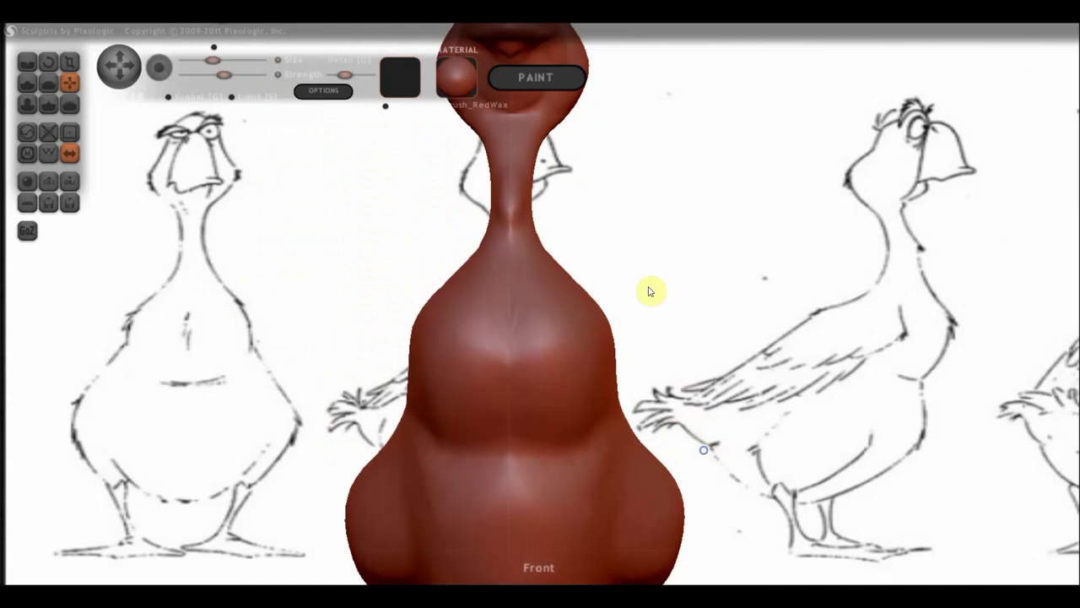
{"action": "scroll", "coordinate": [654, 300], "scroll_direction": "down", "scroll_amount": 5}
{"action": "scroll", "coordinate": [624, 236], "scroll_direction": "down", "scroll_amount": 3}
{"action": "right_click_drag", "start_coordinate": [635, 329], "coordinate": [533, 310], "text": "alt"}
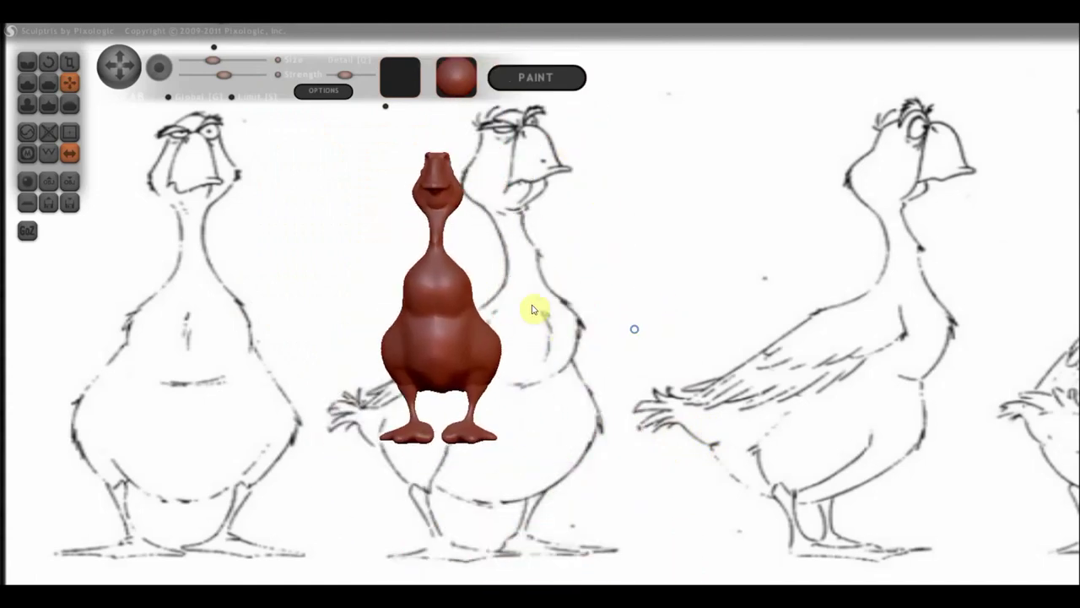
{"action": "scroll", "coordinate": [615, 453], "scroll_direction": "up", "scroll_amount": 2}
{"action": "scroll", "coordinate": [608, 464], "scroll_direction": "up", "scroll_amount": 2}
{"action": "scroll", "coordinate": [581, 367], "scroll_direction": "up", "scroll_amount": 3}
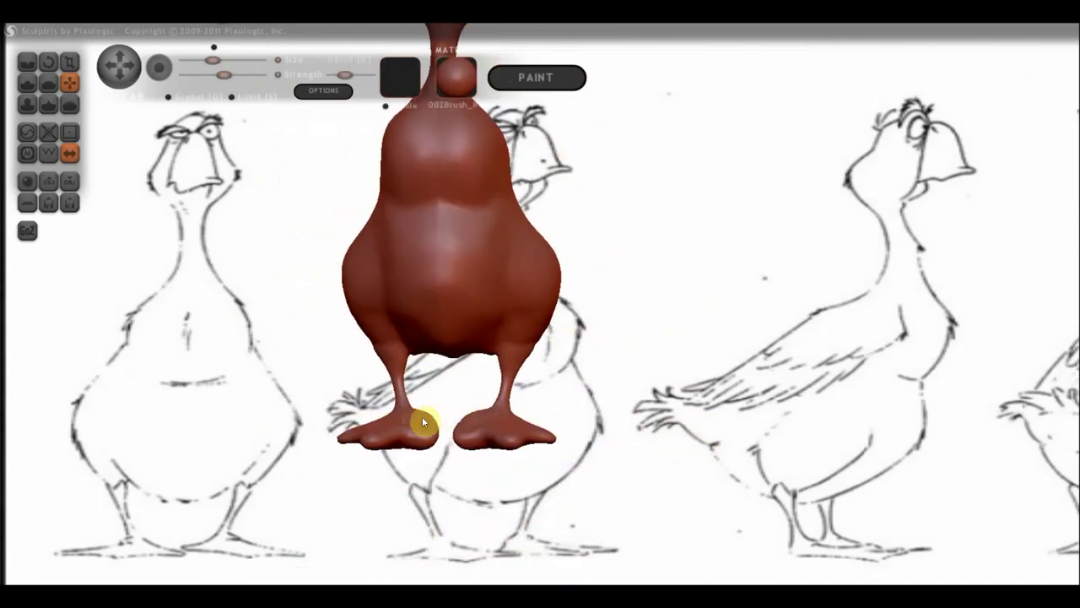
{"action": "left_click_drag", "start_coordinate": [213, 60], "coordinate": [219, 59]}
{"action": "scroll", "coordinate": [426, 413], "scroll_direction": "up", "scroll_amount": 1}
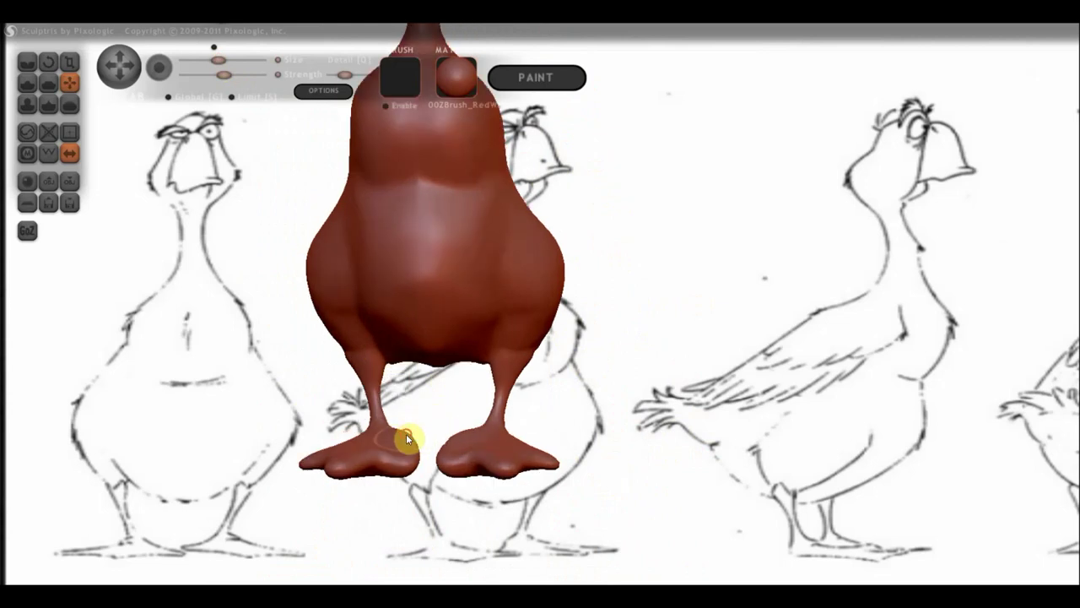
{"action": "left_click_drag", "start_coordinate": [406, 434], "coordinate": [404, 443]}
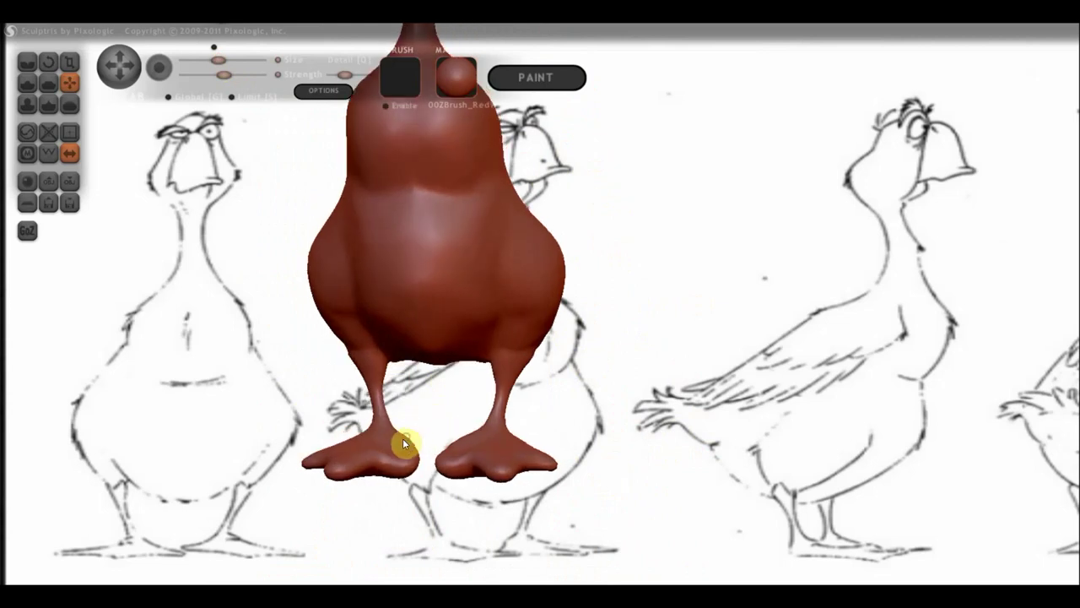
Smooth the foot crease, extend the toes, and refine both ankles with small mirrored strokes
{"action": "right_click_drag", "start_coordinate": [402, 437], "coordinate": [439, 485]}
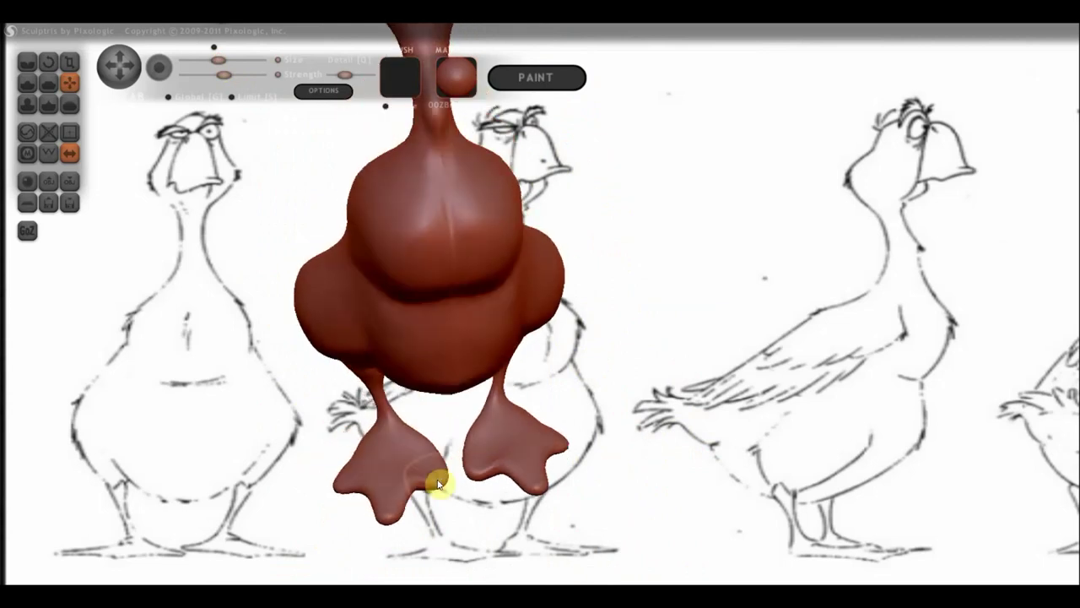
{"action": "mouse_move", "coordinate": [438, 486]}
{"action": "left_mouse_down"}
{"action": "mouse_move", "coordinate": [428, 475]}
{"action": "mouse_move", "coordinate": [380, 516]}
{"action": "left_mouse_up"}
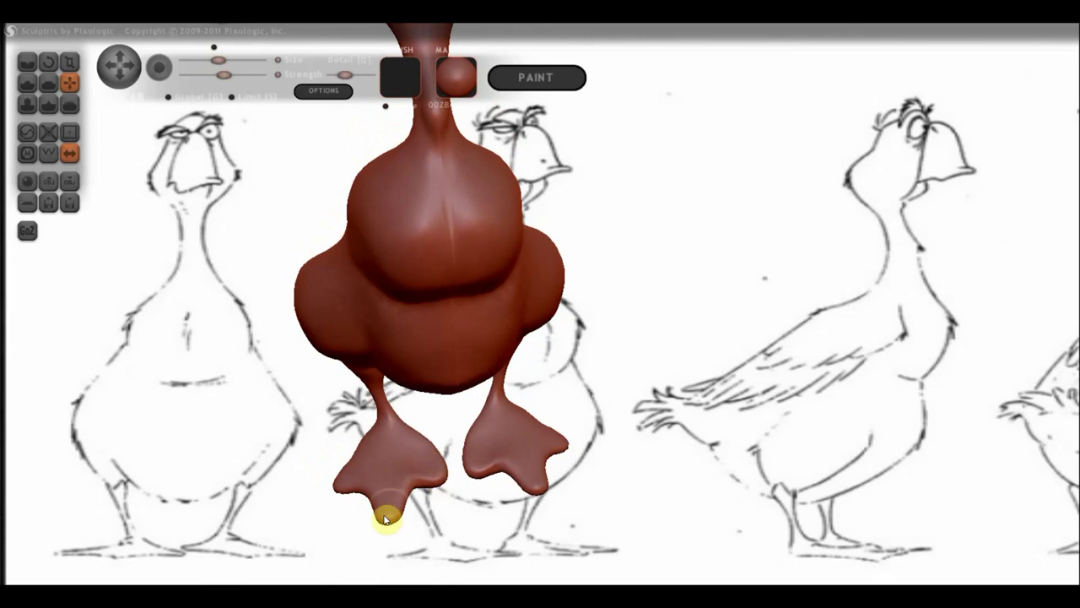
{"action": "mouse_move", "coordinate": [381, 514]}
{"action": "right_mouse_down"}
{"action": "mouse_move", "coordinate": [405, 434]}
{"action": "mouse_move", "coordinate": [394, 440]}
{"action": "right_mouse_up"}
{"action": "left_click_drag", "start_coordinate": [396, 442], "coordinate": [390, 452]}
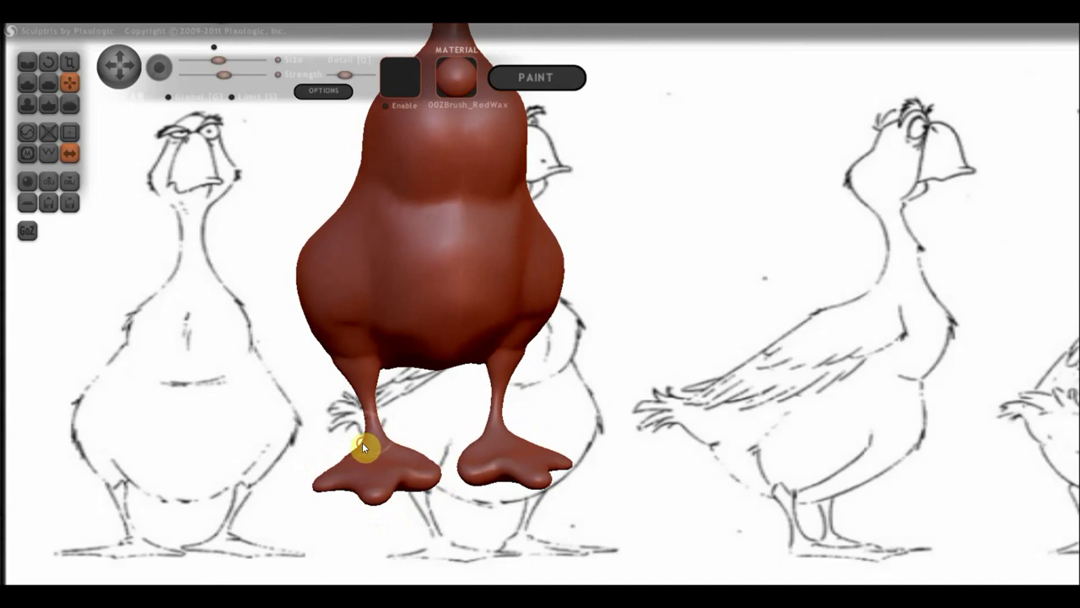
{"action": "left_click_drag", "start_coordinate": [362, 442], "coordinate": [362, 436]}
{"action": "scroll", "coordinate": [347, 453], "scroll_direction": "up", "scroll_amount": 2}
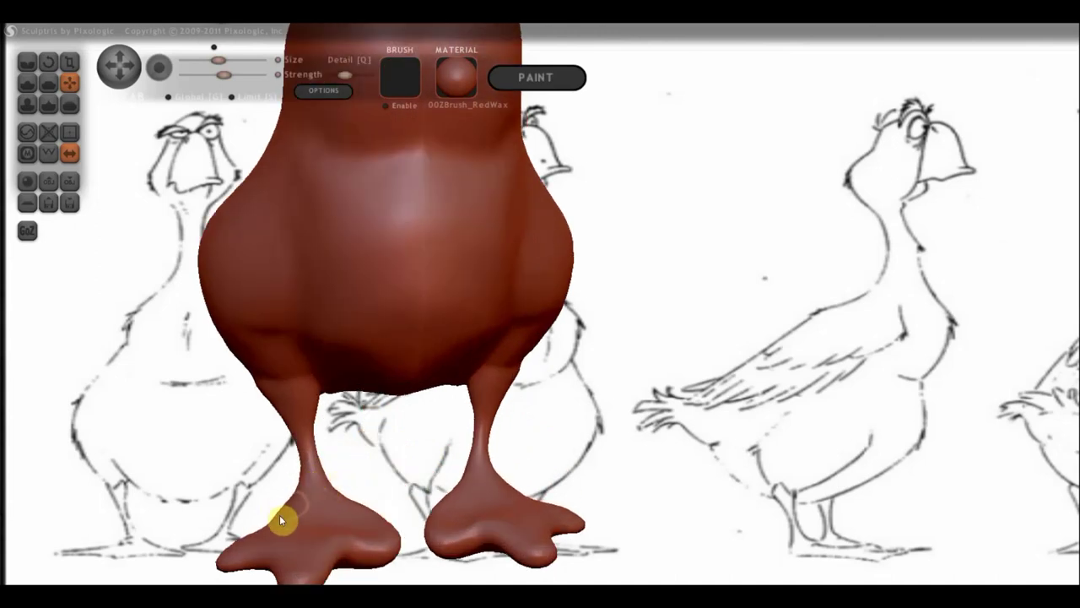
{"action": "mouse_move", "coordinate": [356, 505]}
{"action": "left_mouse_down"}
{"action": "mouse_move", "coordinate": [344, 512]}
{"action": "mouse_move", "coordinate": [382, 523]}
{"action": "mouse_move", "coordinate": [360, 523]}
{"action": "left_mouse_up"}
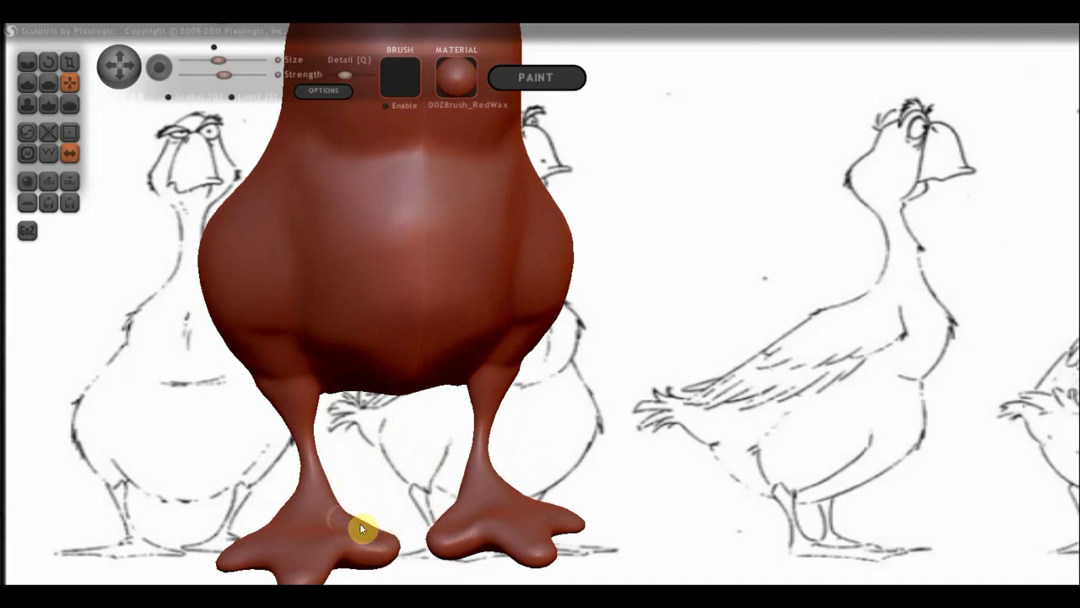
{"action": "mouse_move", "coordinate": [356, 529]}
{"action": "right_mouse_down"}
{"action": "mouse_move", "coordinate": [562, 478]}
{"action": "mouse_move", "coordinate": [601, 498]}
{"action": "right_mouse_up"}
{"action": "scroll", "coordinate": [456, 504], "scroll_direction": "down", "scroll_amount": 3}
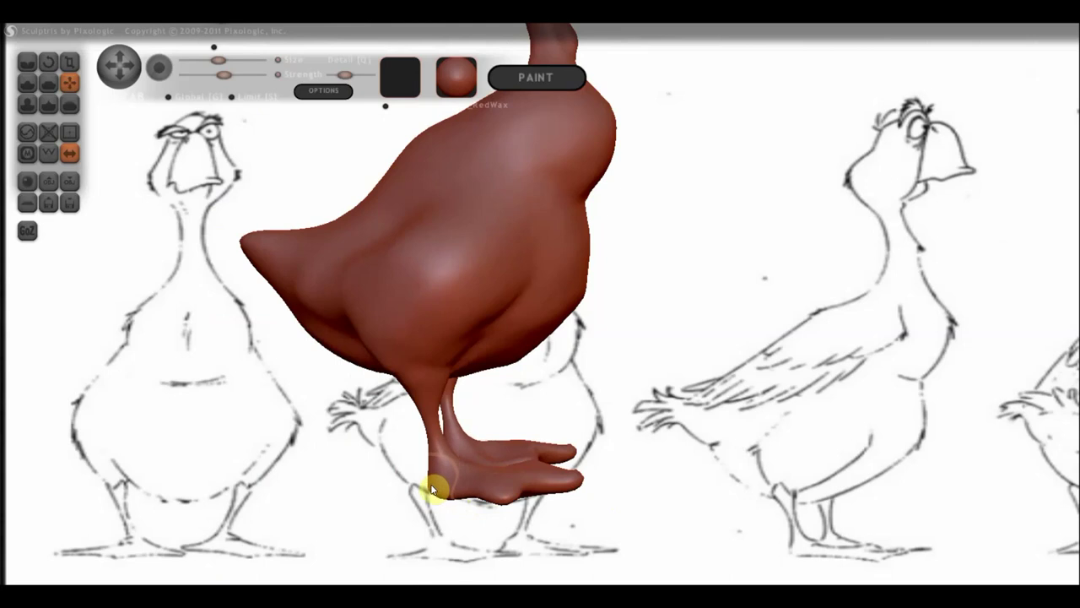
{"action": "left_click_drag", "start_coordinate": [436, 489], "coordinate": [469, 462]}
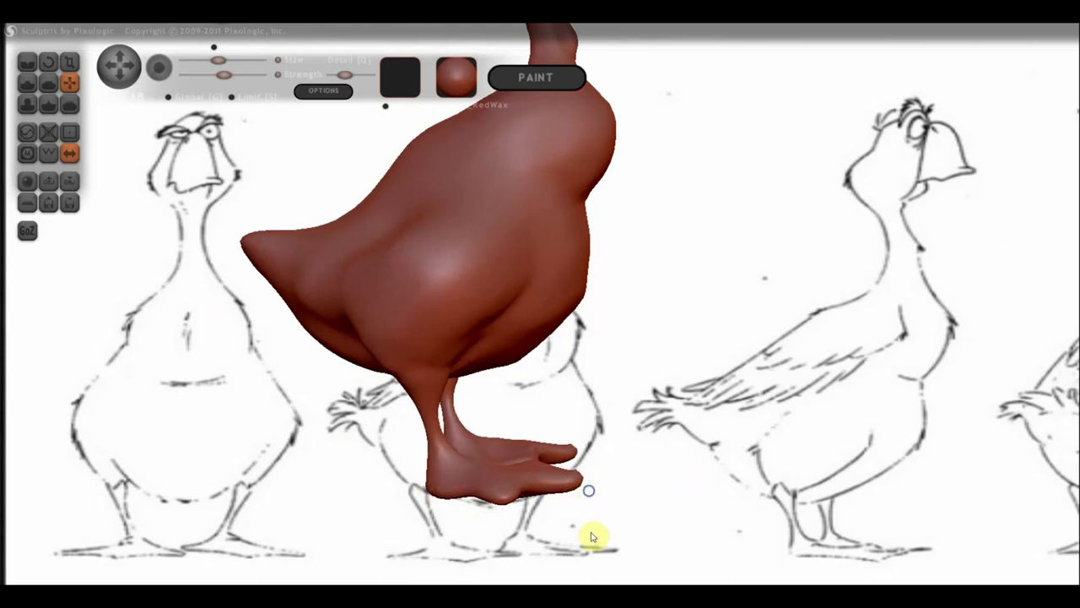
{"action": "left_click_drag", "start_coordinate": [593, 537], "coordinate": [538, 496]}
{"action": "mouse_move", "coordinate": [507, 461]}
{"action": "left_mouse_down"}
{"action": "mouse_move", "coordinate": [520, 480]}
{"action": "mouse_move", "coordinate": [680, 470]}
{"action": "mouse_move", "coordinate": [478, 449]}
{"action": "left_mouse_up"}
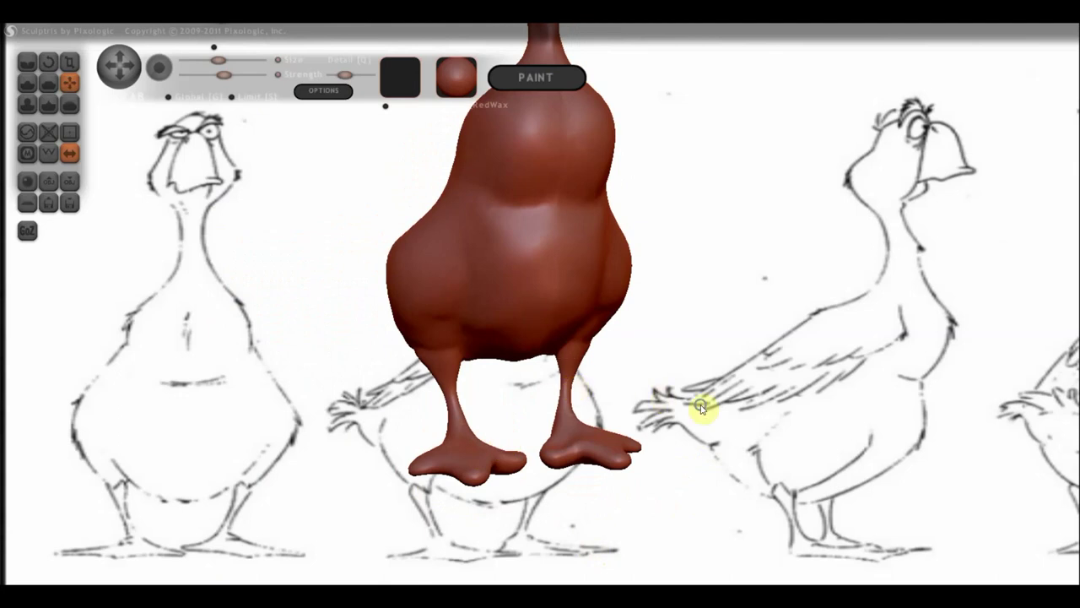
{"action": "left_click_drag", "start_coordinate": [704, 410], "coordinate": [694, 414], "text": "shift"}
{"action": "scroll", "coordinate": [723, 357], "scroll_direction": "down", "scroll_amount": 2}
{"action": "scroll", "coordinate": [700, 284], "scroll_direction": "down", "scroll_amount": 5}
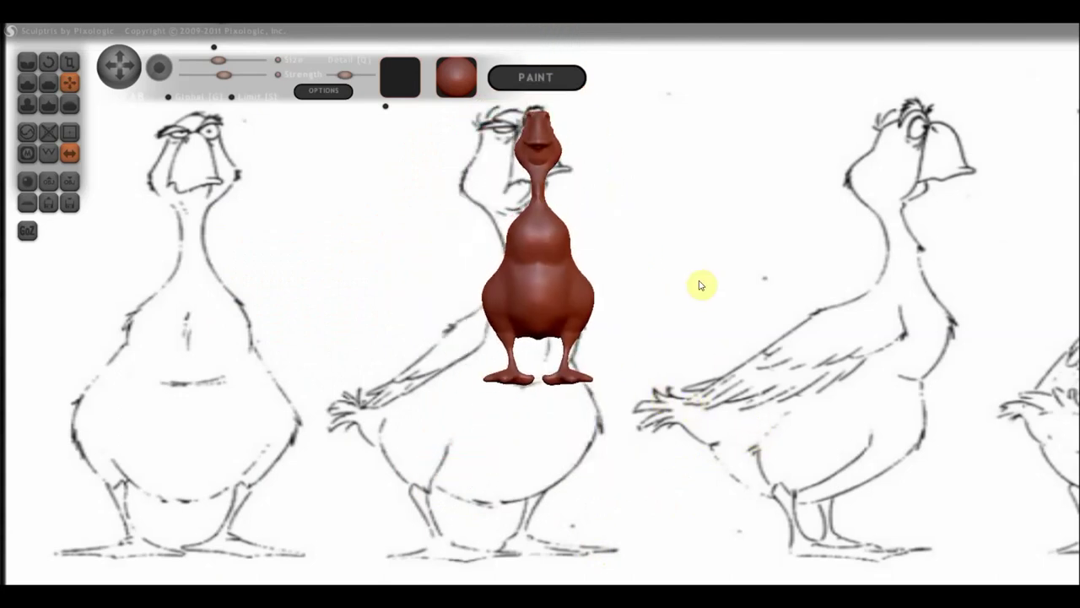
{"action": "mouse_move", "coordinate": [700, 285]}
{"action": "left_mouse_down"}
{"action": "mouse_move", "coordinate": [659, 338]}
{"action": "mouse_move", "coordinate": [755, 349]}
{"action": "mouse_move", "coordinate": [724, 338]}
{"action": "left_mouse_up"}
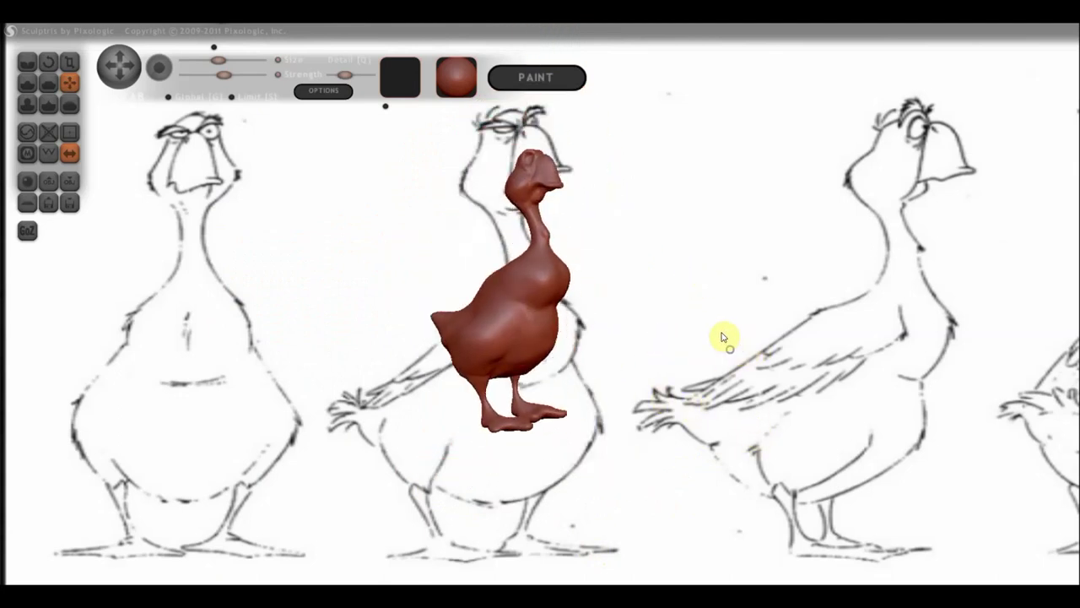
{"action": "scroll", "coordinate": [735, 415], "scroll_direction": "up", "scroll_amount": 3}
{"action": "left_click_drag", "start_coordinate": [721, 393], "coordinate": [723, 386]}
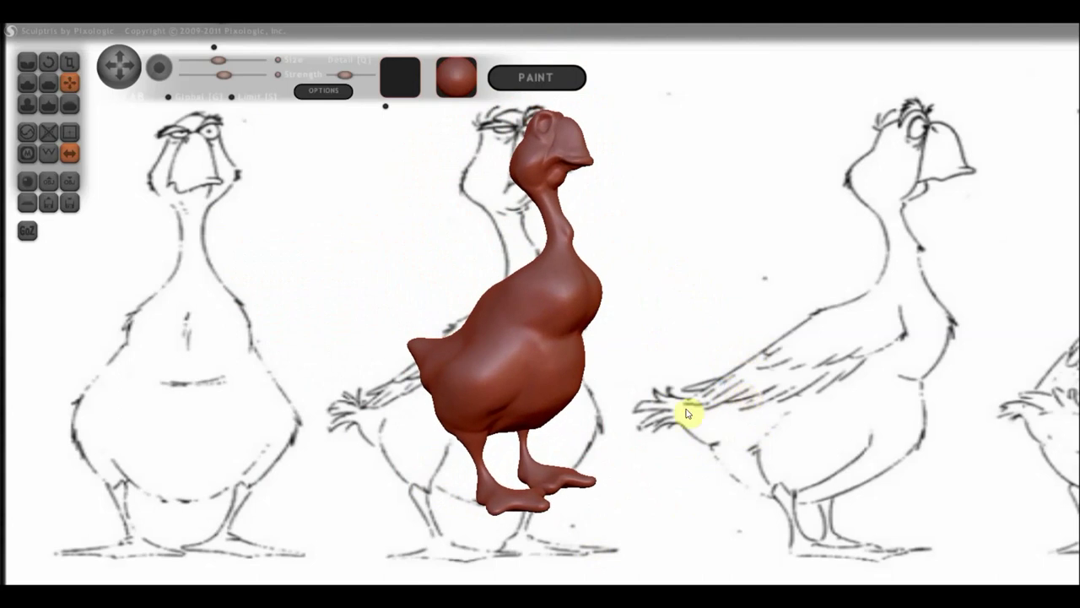
{"action": "left_click_drag", "start_coordinate": [634, 476], "coordinate": [625, 458]}
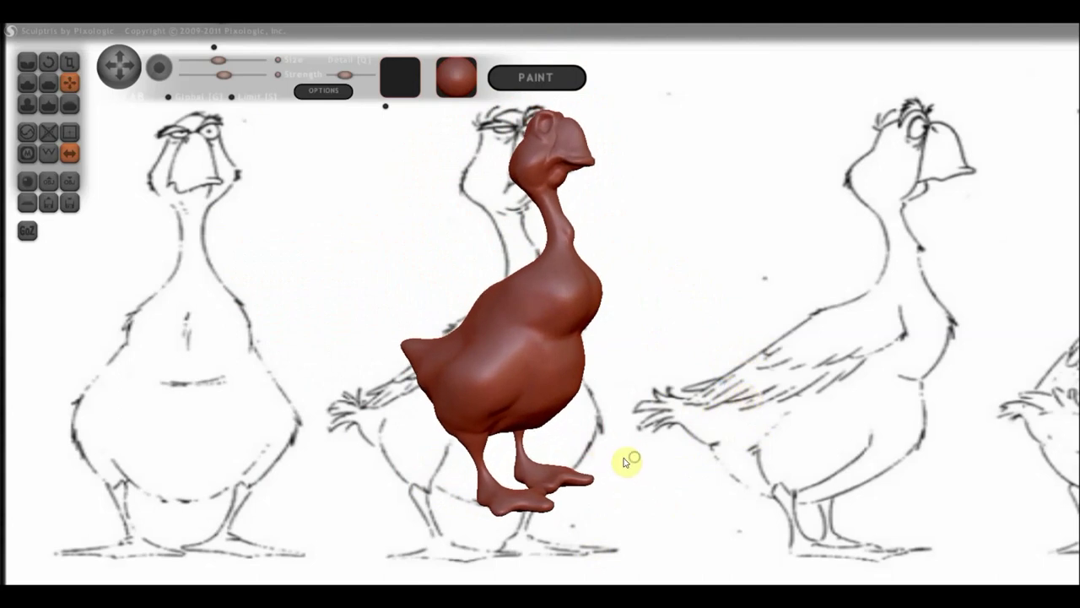